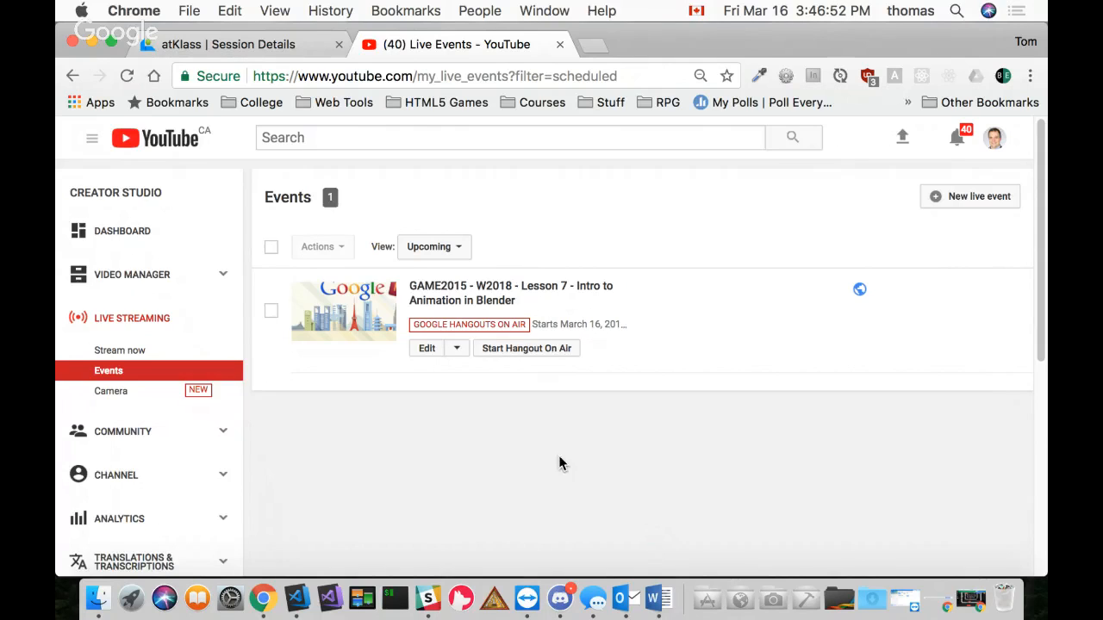
# Step: Launch Blender and dismiss its splash screen to reach the default scene
pyautogui.click(775, 610)
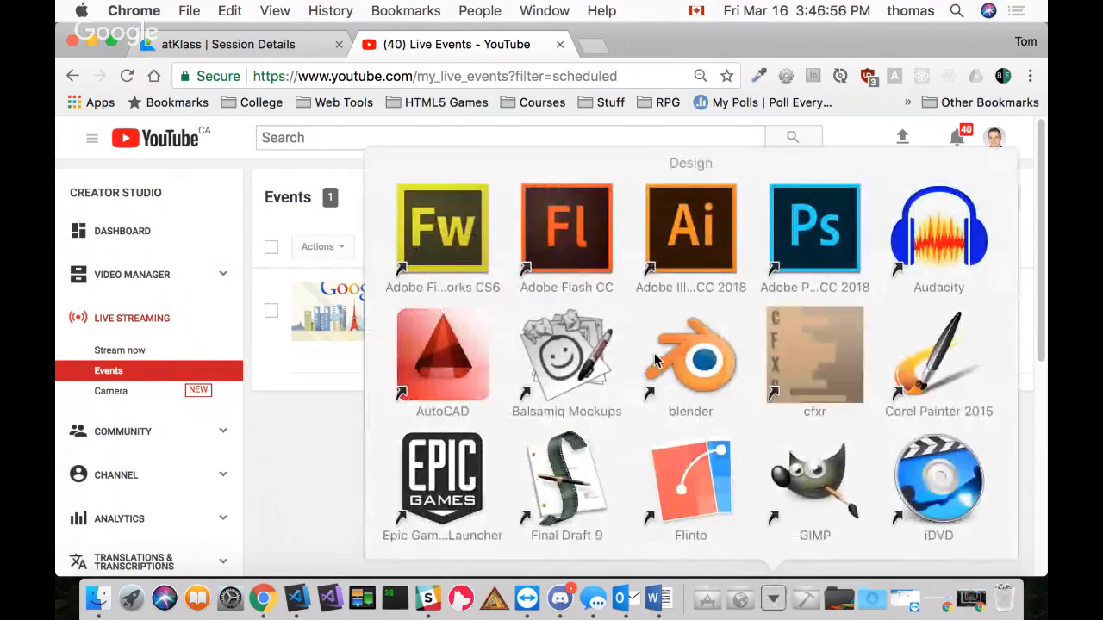
pyautogui.click(654, 353)
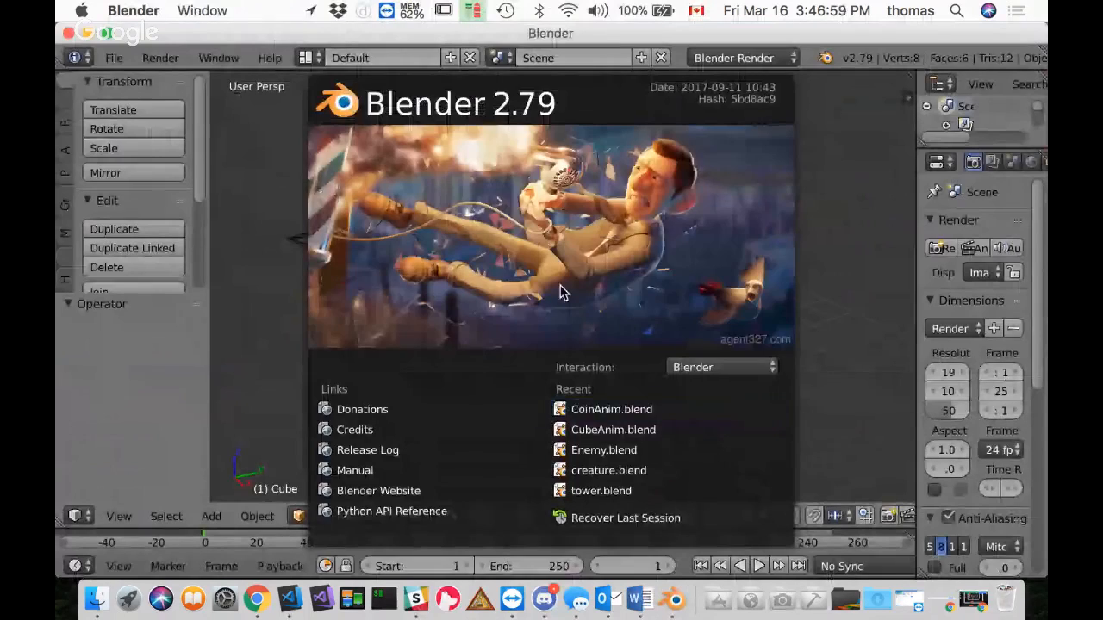
pyautogui.click(560, 301)
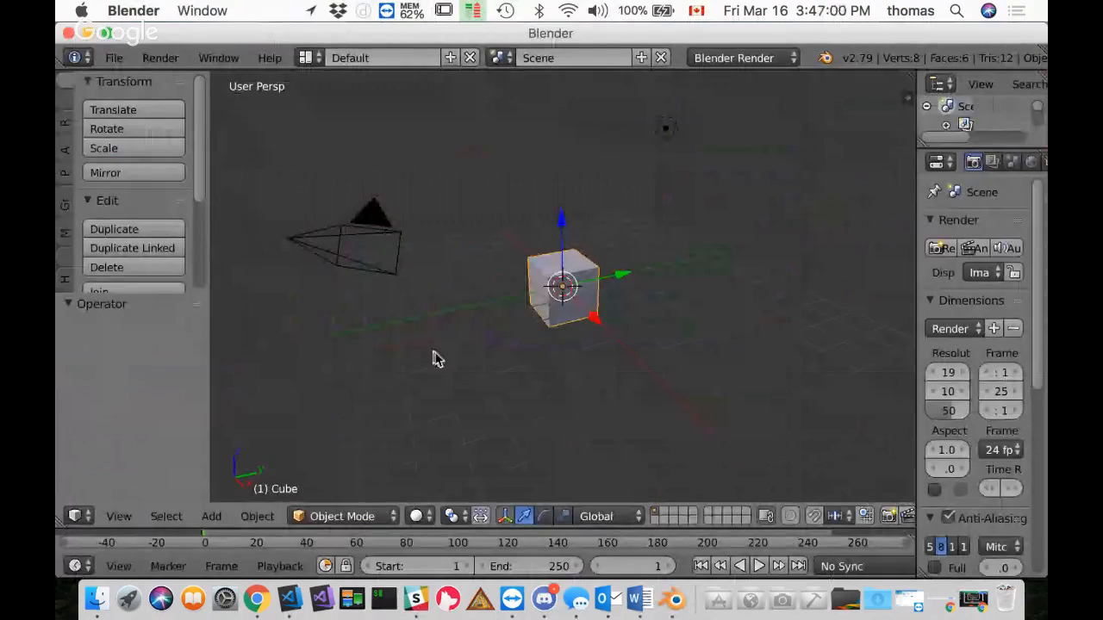
# Step: Select the camera and the lamp together and hide both, leaving only the cube visible
pyautogui.rightClick(337, 253)
pyautogui.rightClick(666, 130)
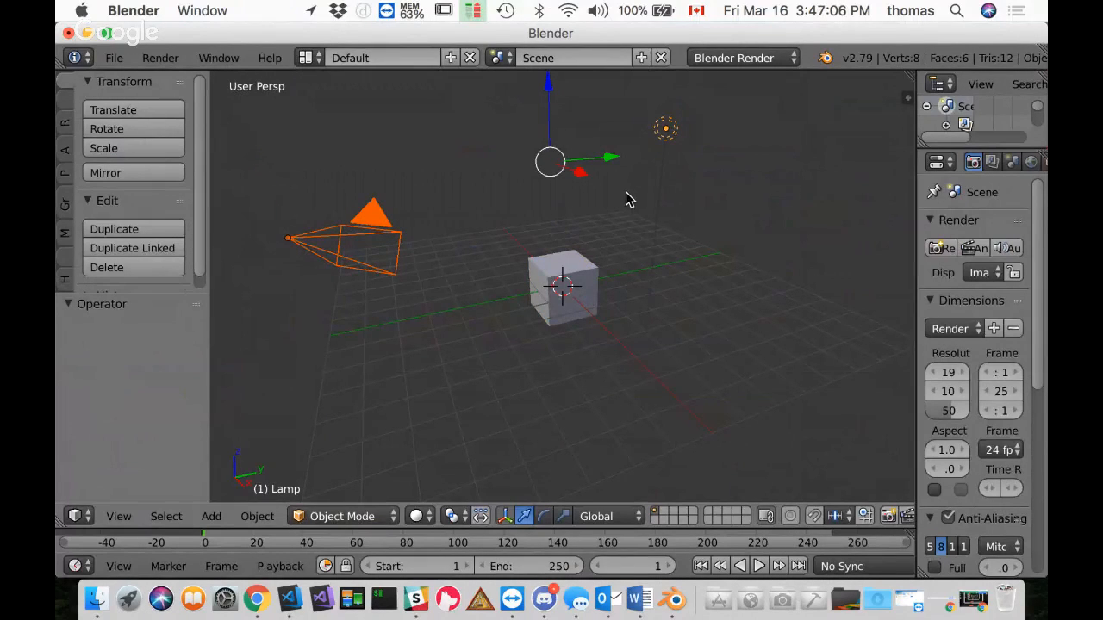
pyautogui.press('h')
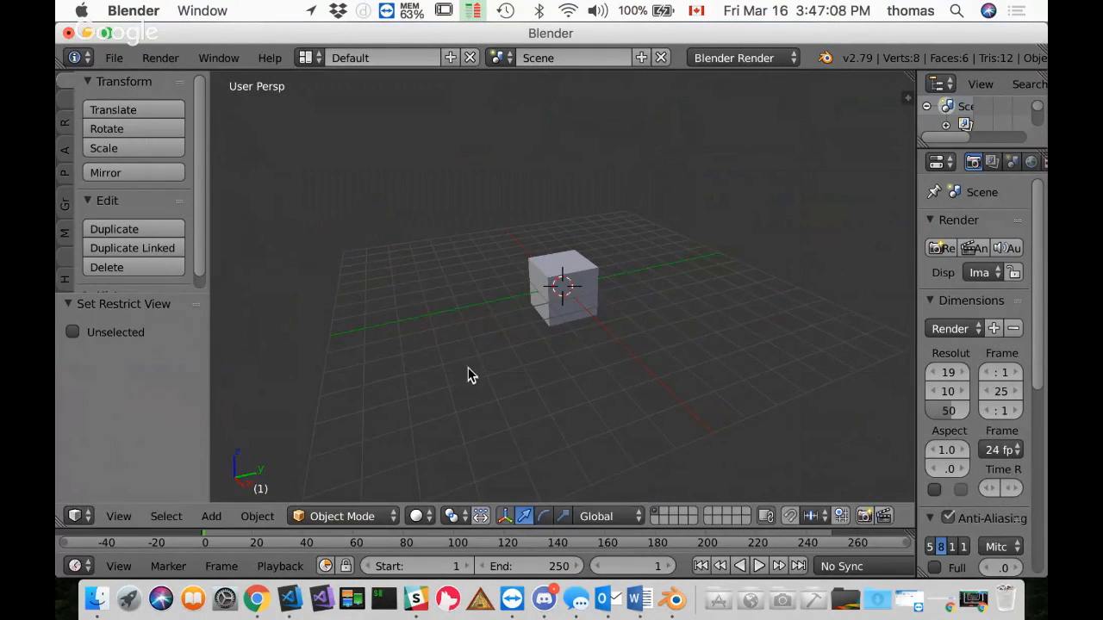
# Step: Enlarge the timeline area by raising its border with the 3D view
pyautogui.scroll(-1, 500, 364)
pyautogui.scroll(3, 499, 364)
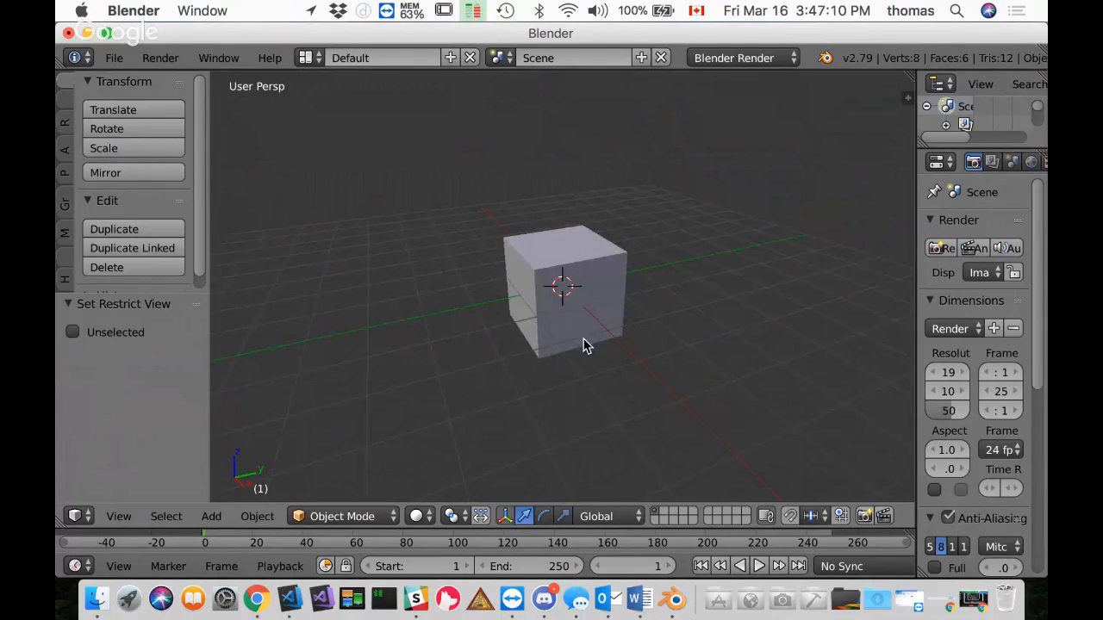
pyautogui.scroll(-2, 585, 339)
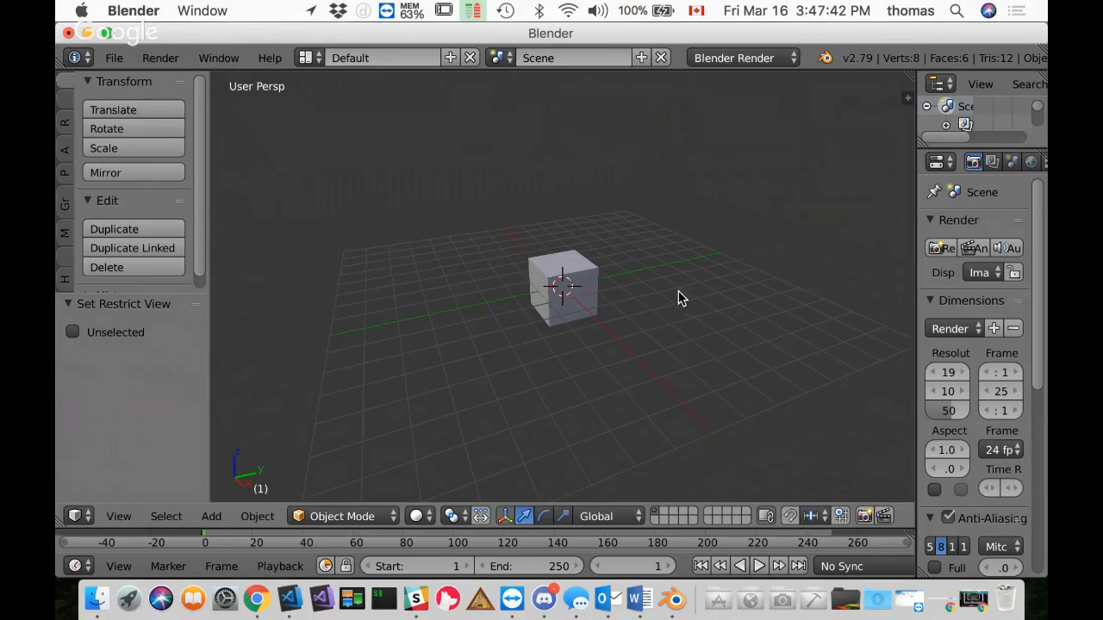
pyautogui.moveTo(678, 290)
pyautogui.mouseDown(button='middle')
pyautogui.moveTo(659, 294)
pyautogui.moveTo(686, 283)
pyautogui.mouseUp(button='middle')
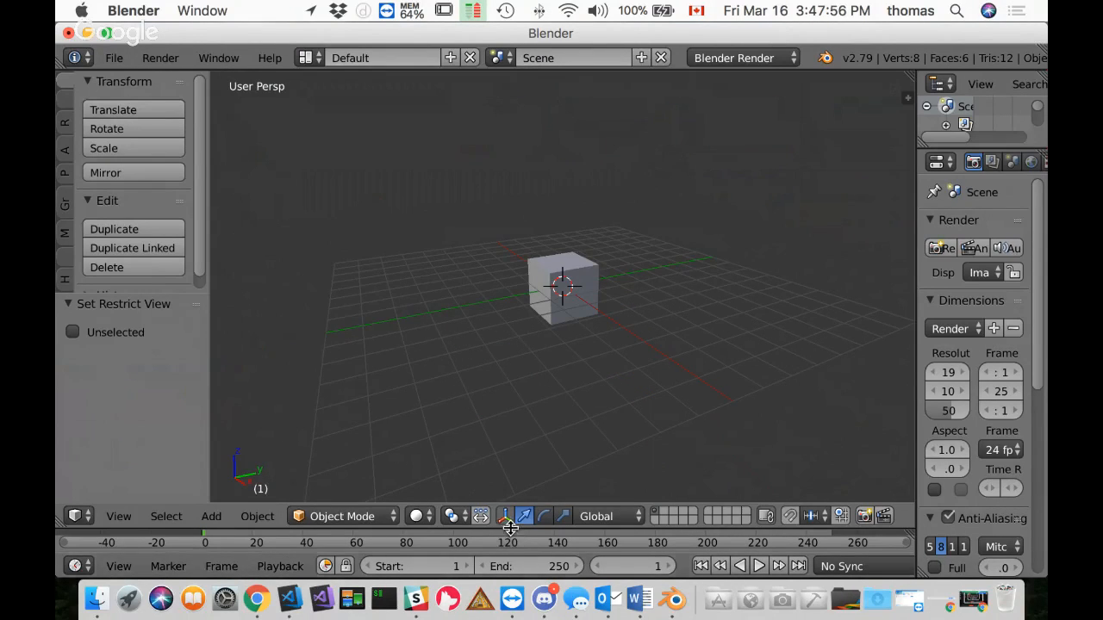
pyautogui.moveTo(509, 528); pyautogui.dragTo(515, 440)
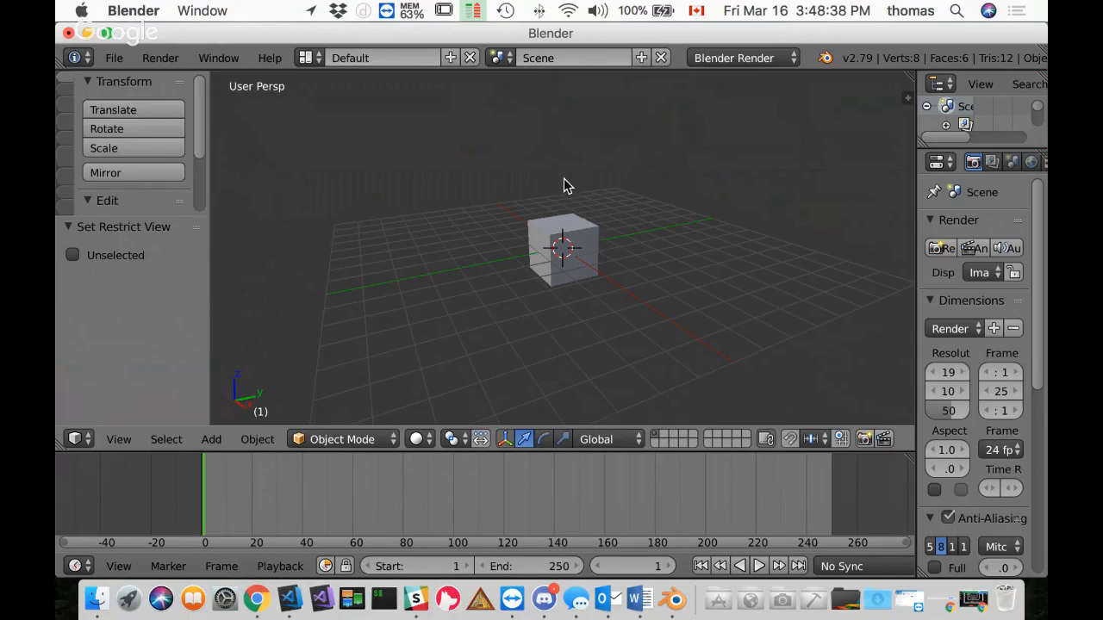
# Step: Raise the cube about 23.4 units along Z and insert a LocRotScale keyframe for it at frame 1
pyautogui.keyDown('shift'); pyautogui.moveTo(571, 189); pyautogui.dragTo(558, 310, button='middle'); pyautogui.keyUp('shift')
pyautogui.scroll(-5, 560, 298)
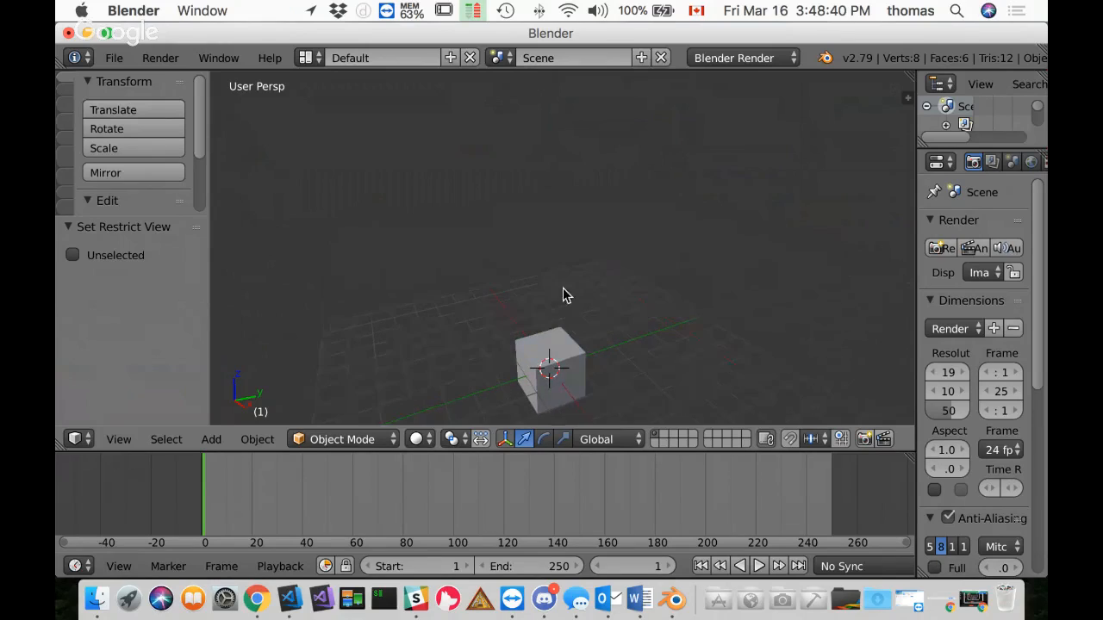
pyautogui.keyDown('shift'); pyautogui.moveTo(595, 267); pyautogui.dragTo(591, 315, button='middle'); pyautogui.keyUp('shift')
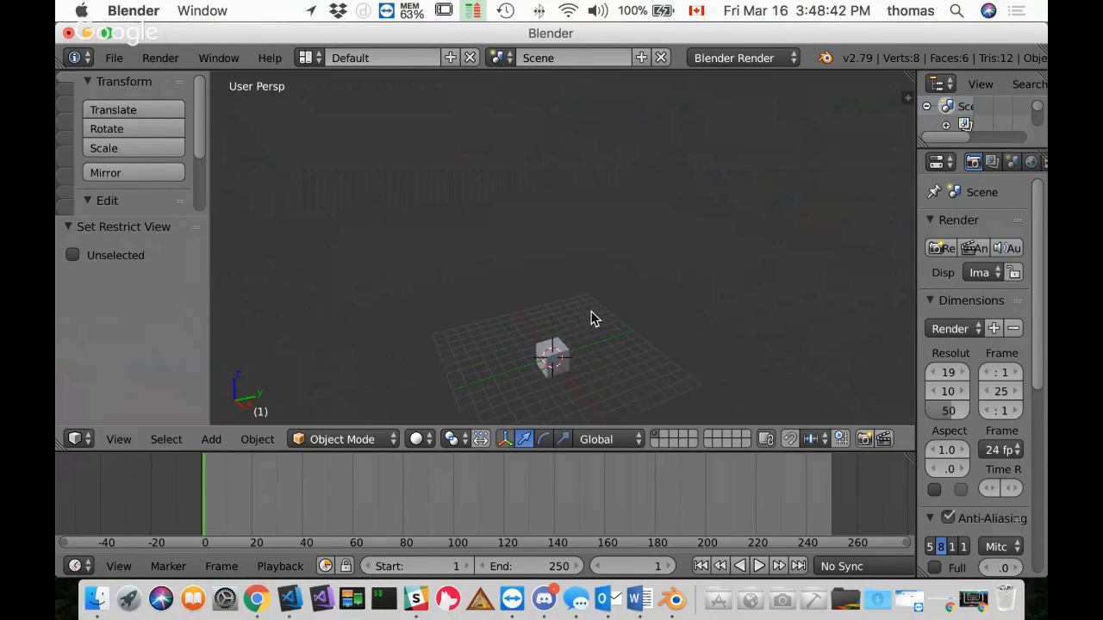
pyautogui.scroll(-3, 598, 315)
pyautogui.rightClick(556, 312)
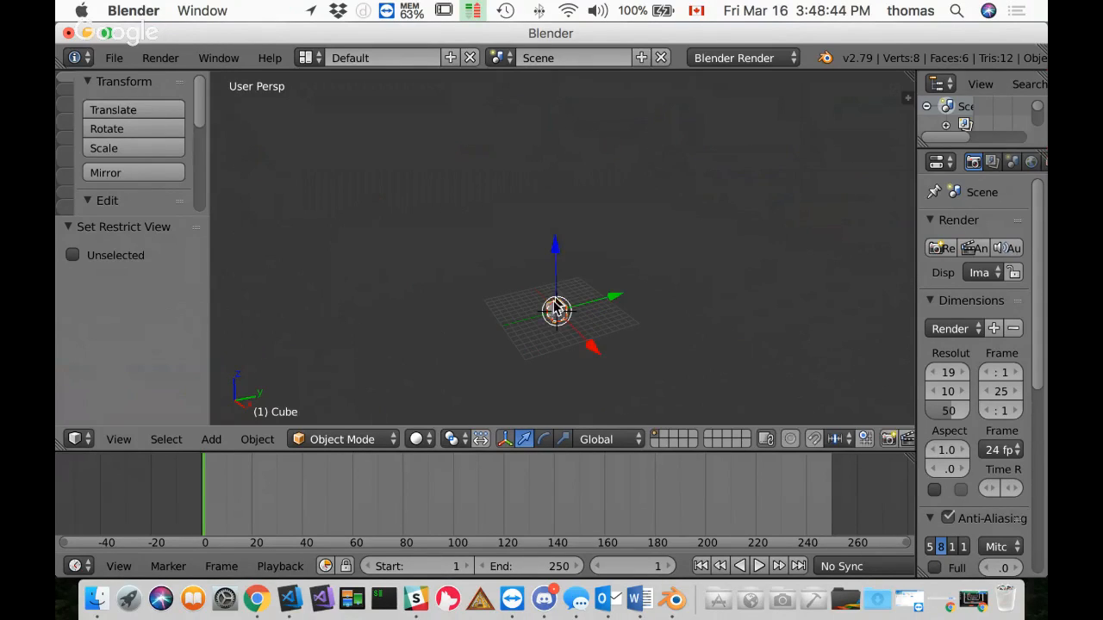
pyautogui.moveTo(556, 247); pyautogui.dragTo(552, 82)
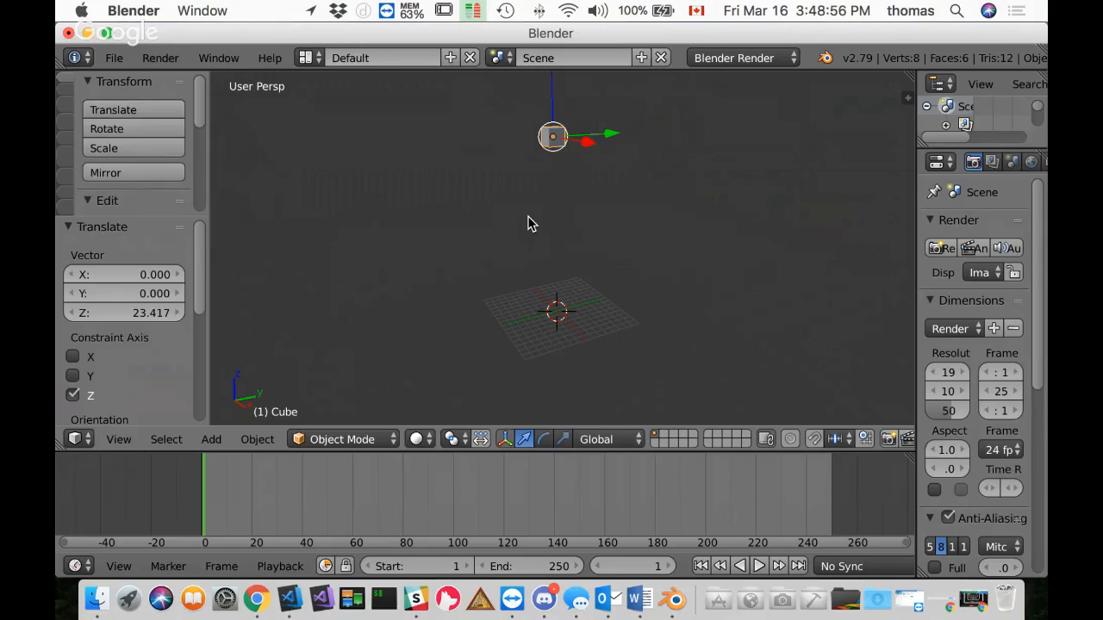
pyautogui.press('i')
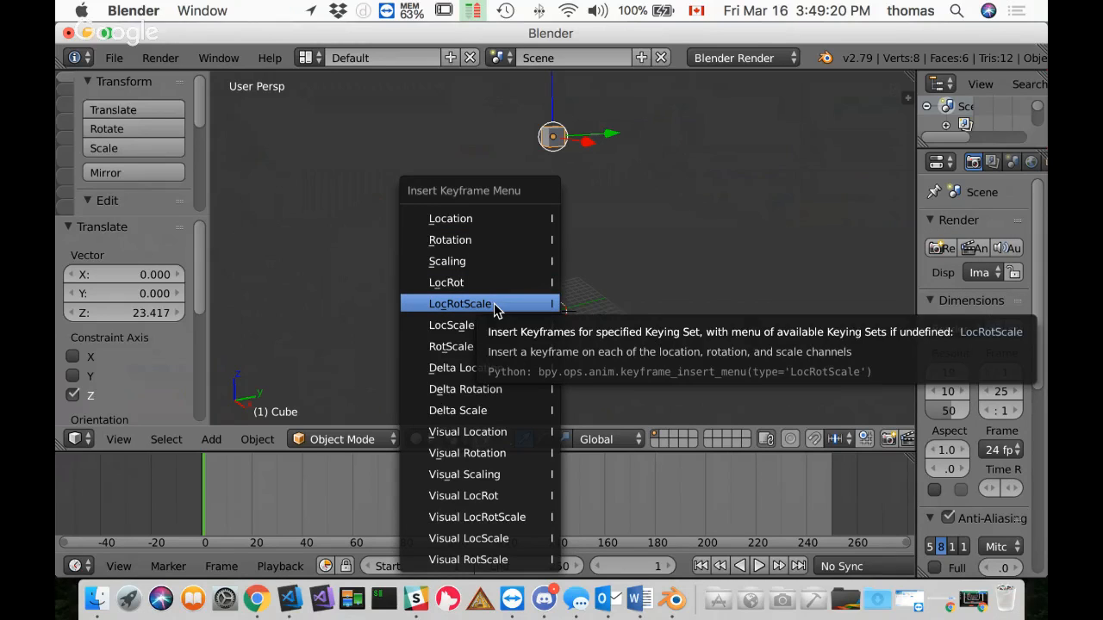
pyautogui.click(460, 304)
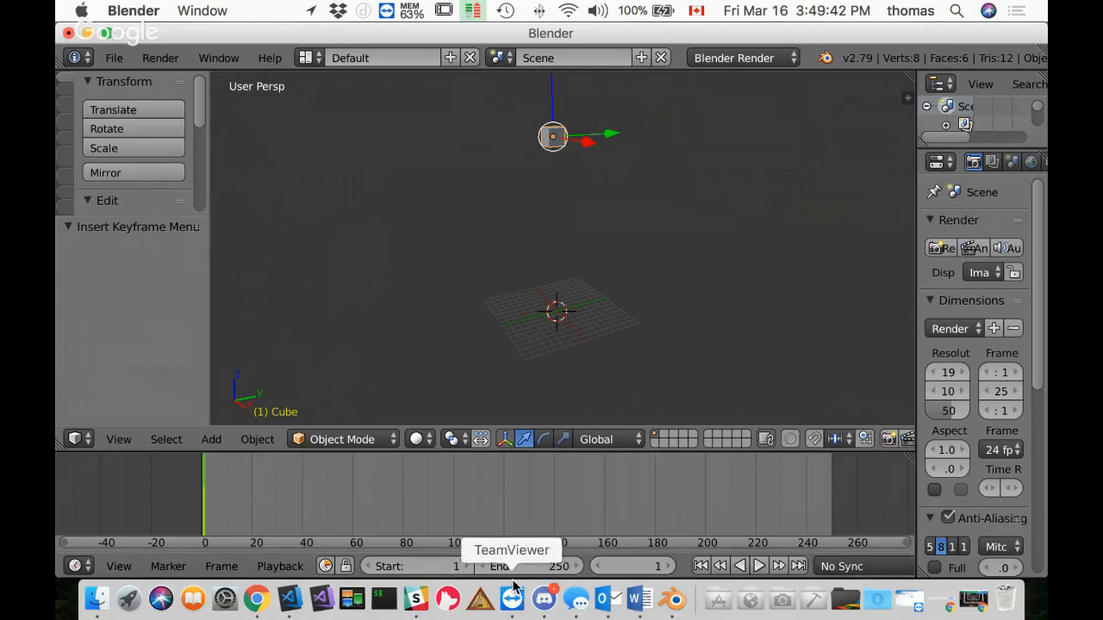
# Step: Set the animation's end frame to 30
pyautogui.click(554, 566)
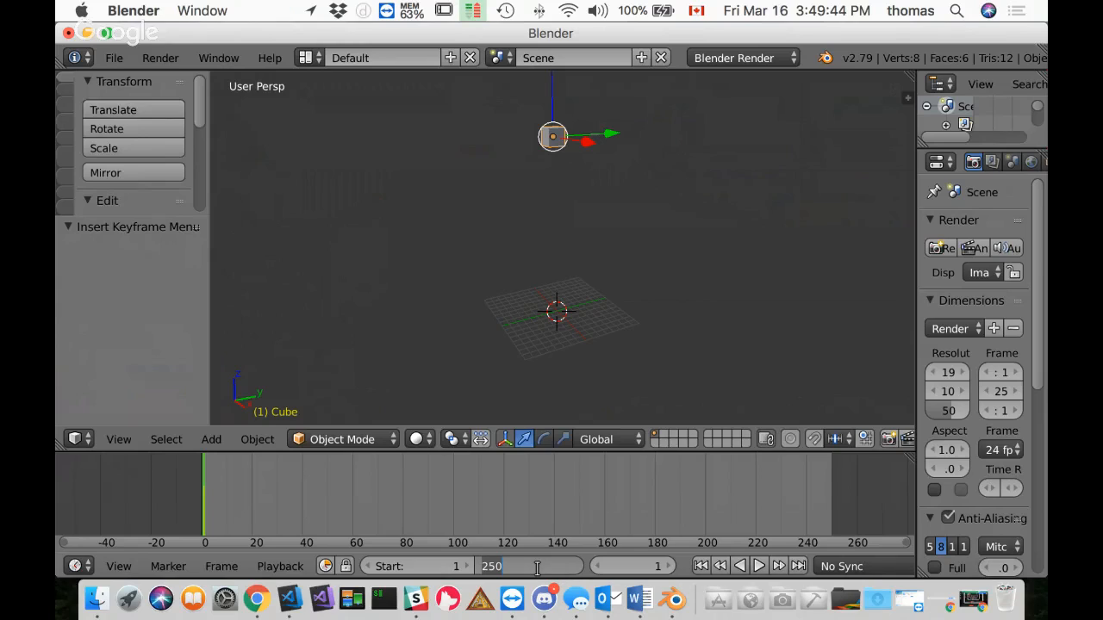
pyautogui.write('30')
pyautogui.press('Return')
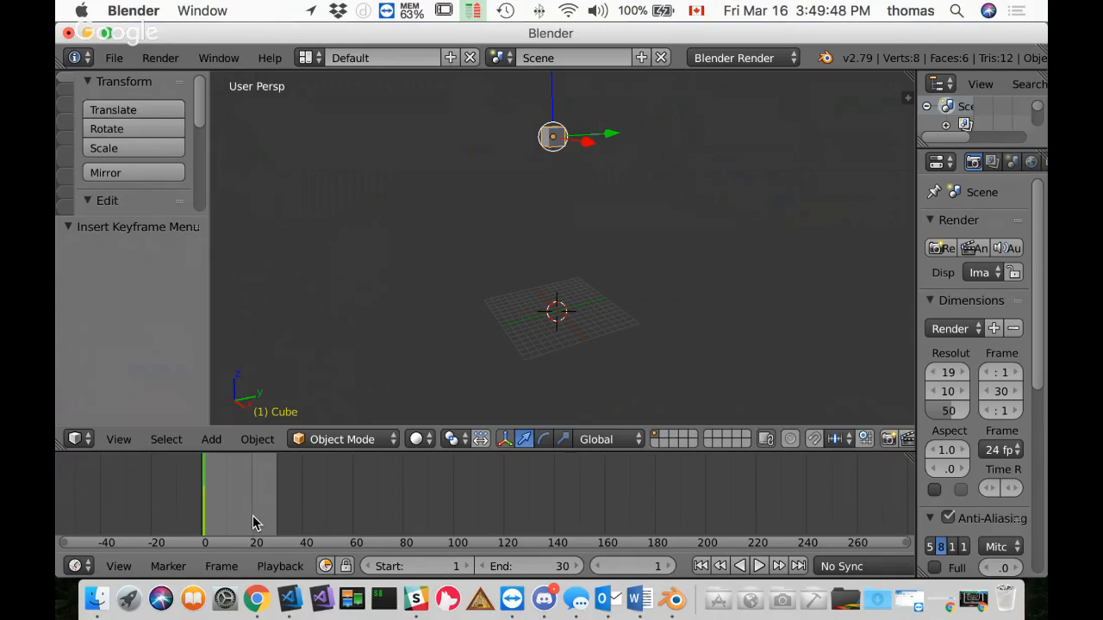
# Step: Move the timeline's current frame to frame 5
pyautogui.scroll(-2, 245, 491)
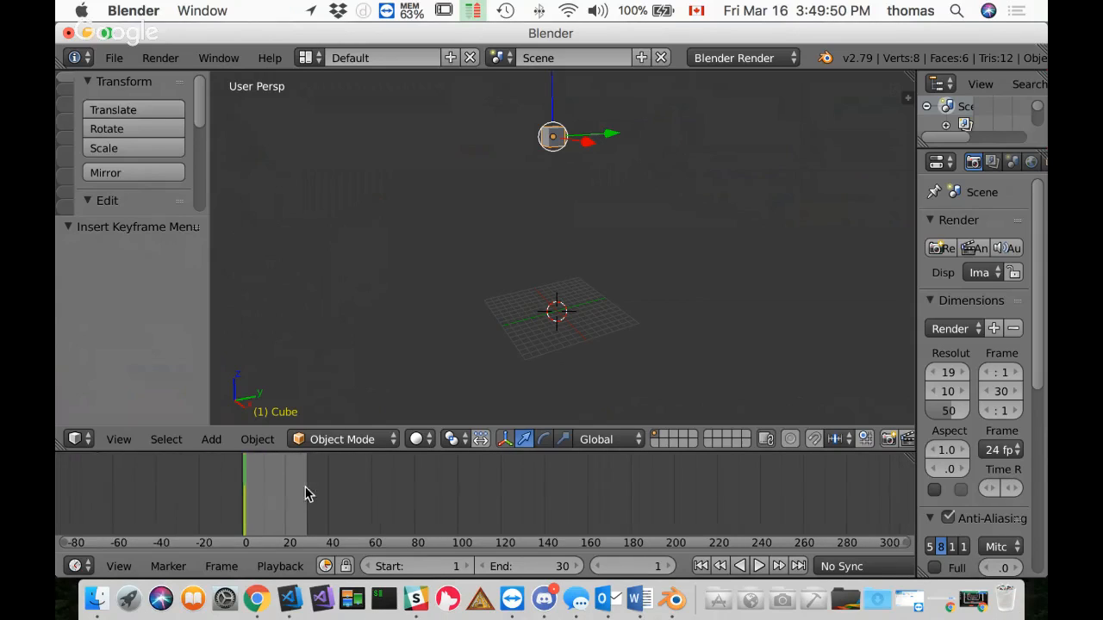
pyautogui.scroll(2, 267, 505)
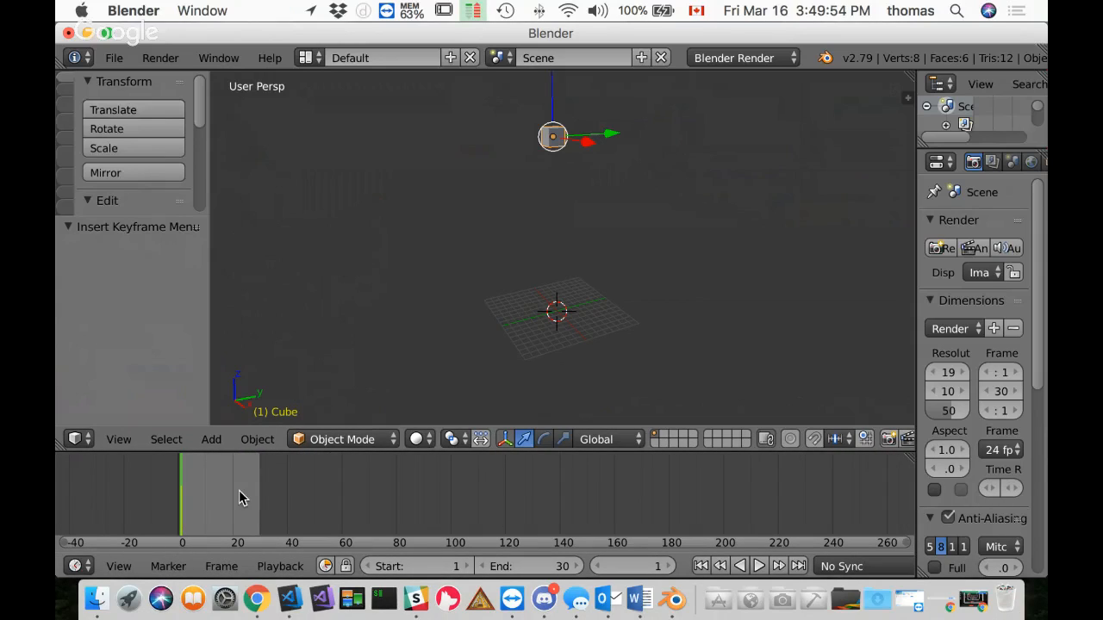
pyautogui.scroll(2, 217, 495)
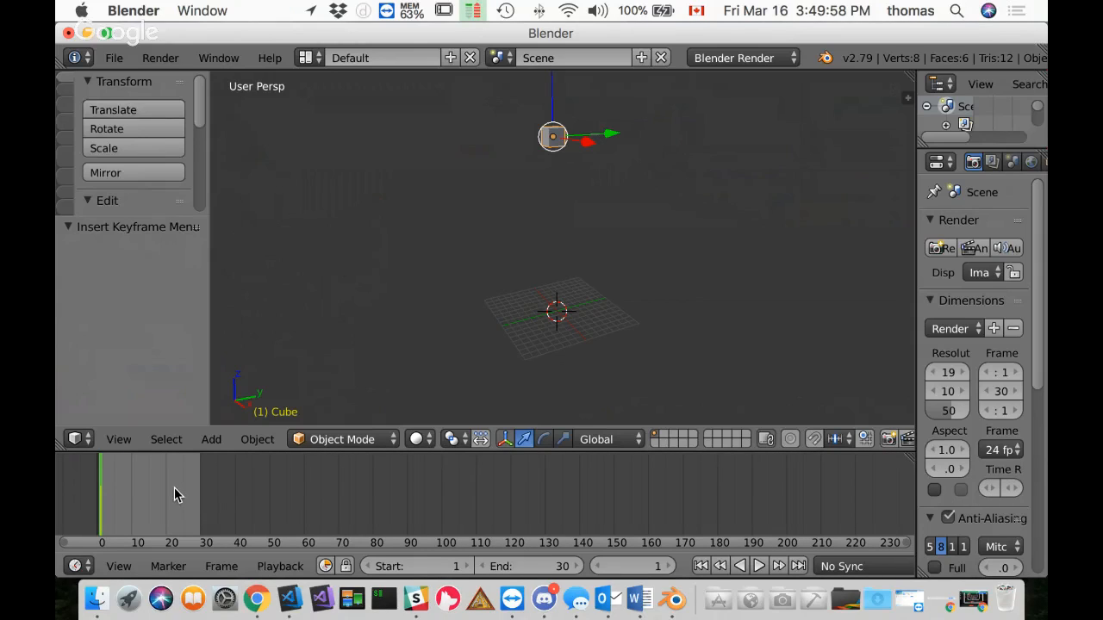
pyautogui.moveTo(174, 488); pyautogui.dragTo(586, 484, button='middle')
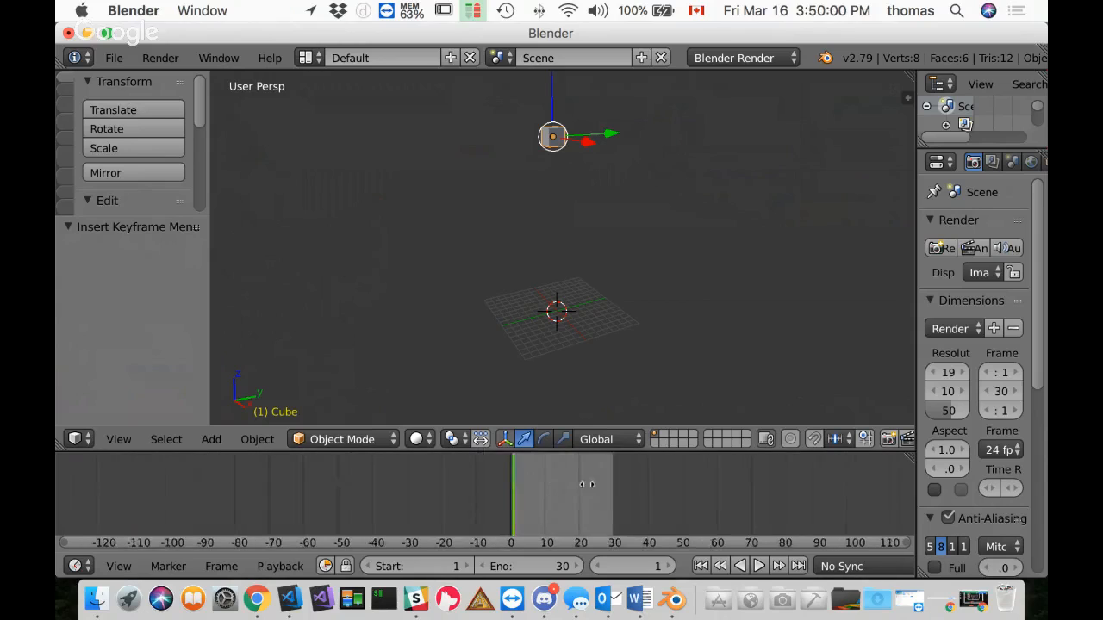
pyautogui.scroll(6, 587, 484)
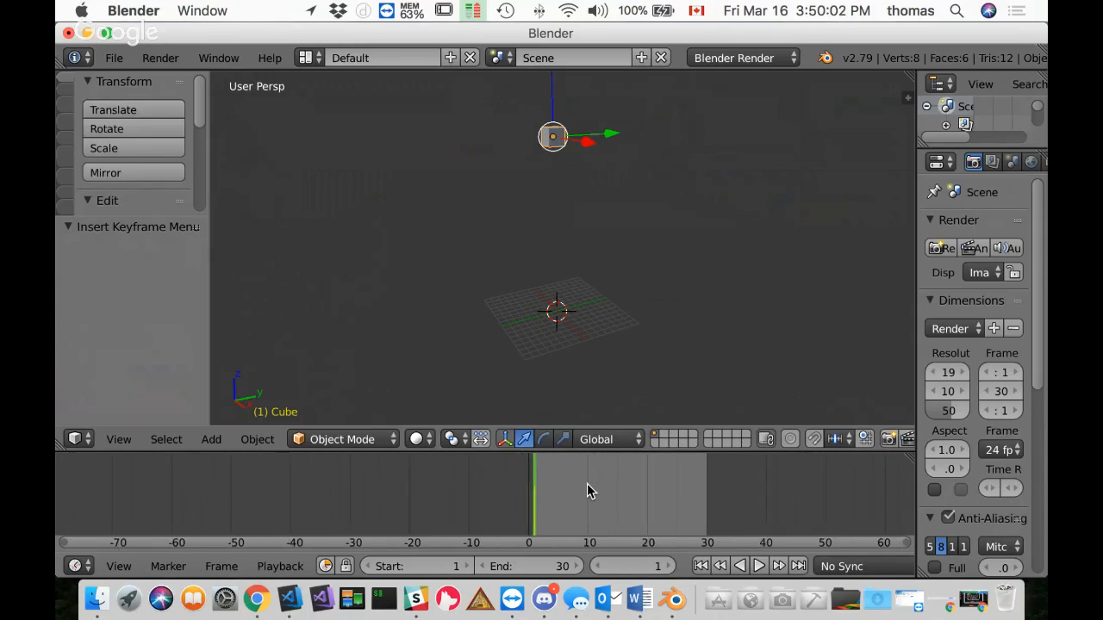
pyautogui.scroll(1, 591, 485)
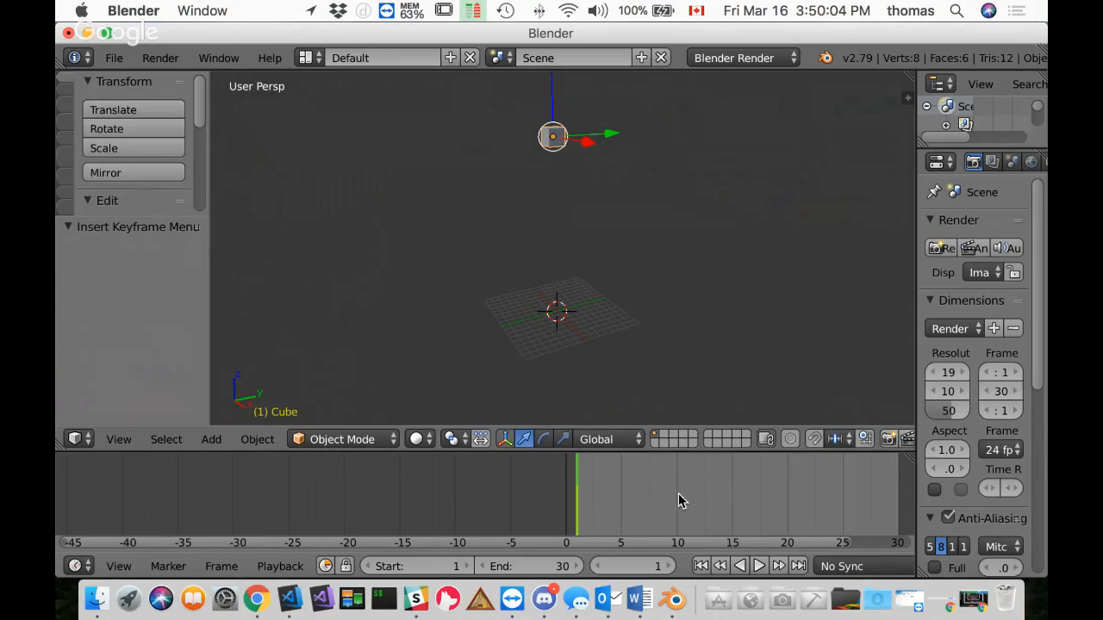
pyautogui.moveTo(680, 498); pyautogui.dragTo(401, 505, button='middle')
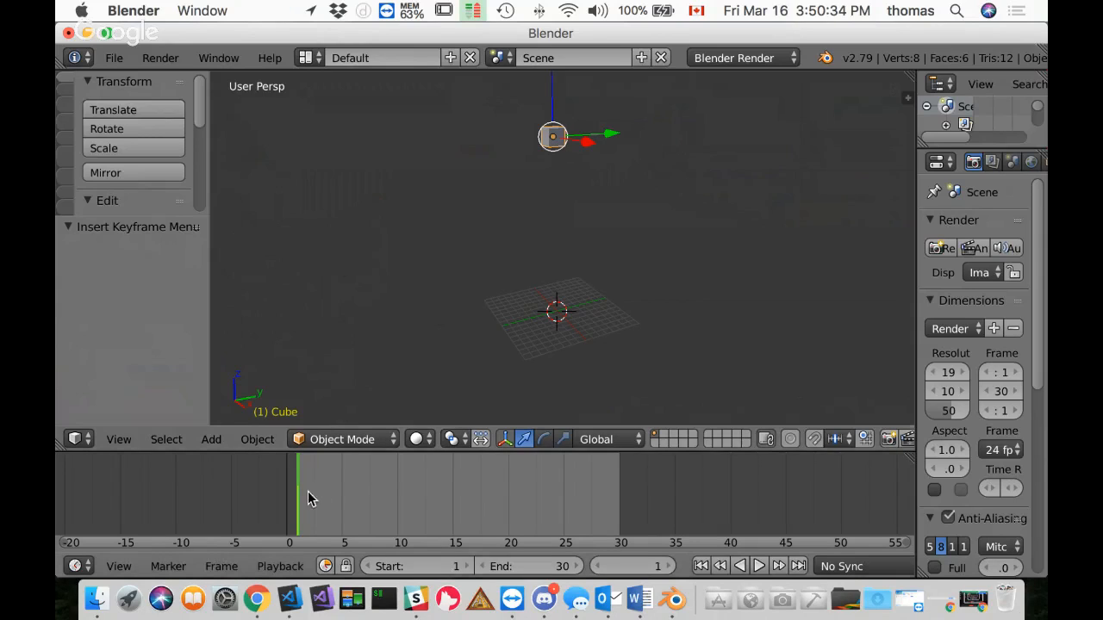
pyautogui.hotkey('alt', 'a')
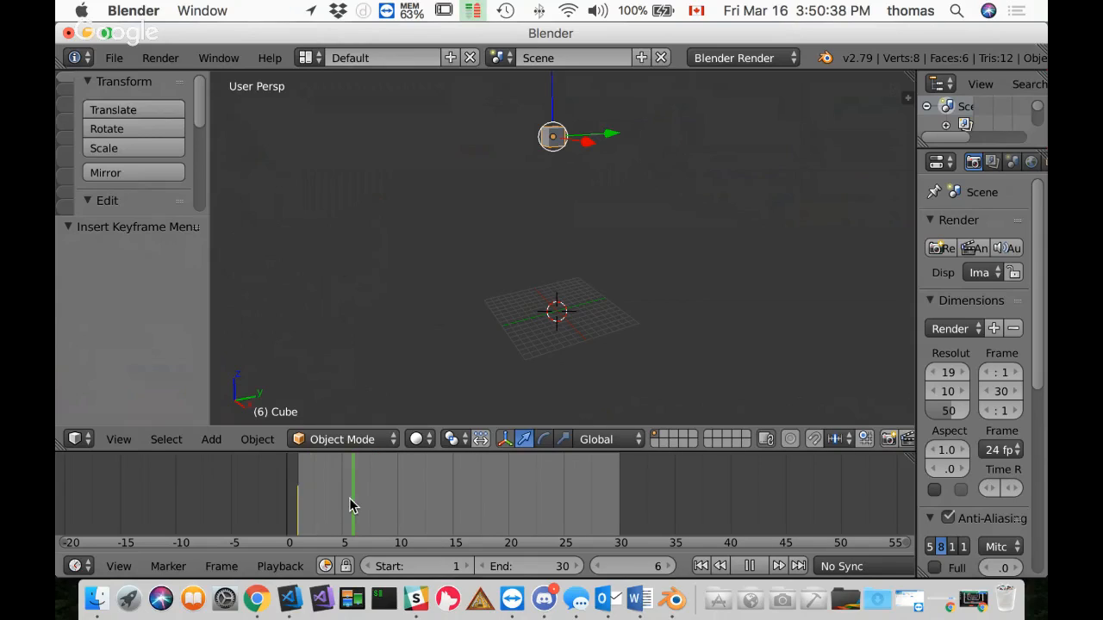
pyautogui.moveTo(350, 499)
pyautogui.mouseDown()
pyautogui.moveTo(298, 498)
pyautogui.moveTo(341, 502)
pyautogui.mouseUp()
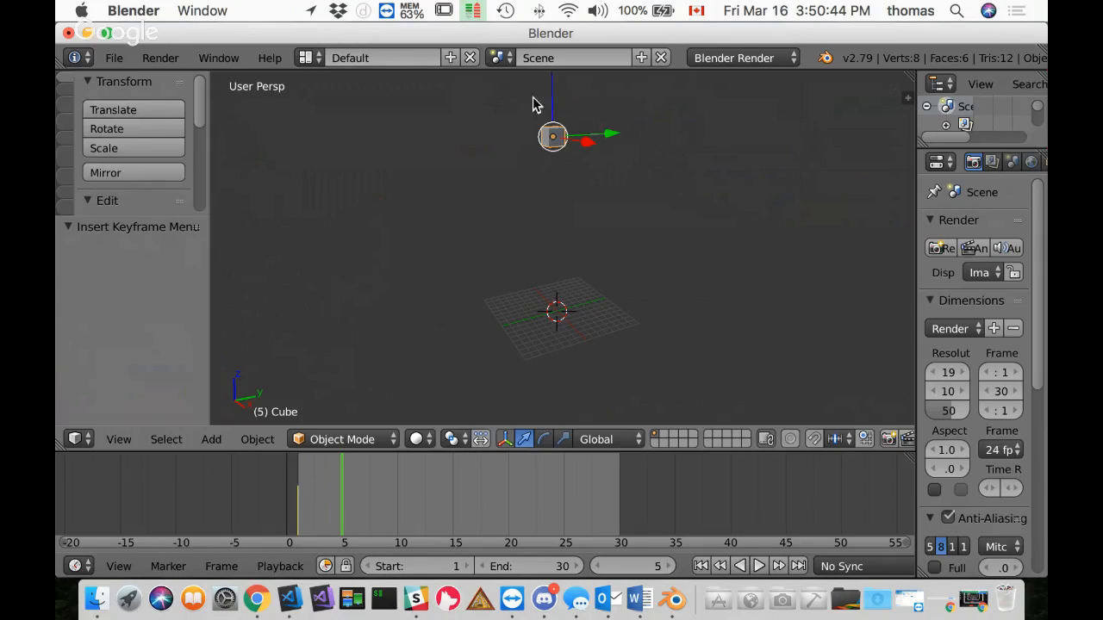
# Step: Lower the cube about 19.8 units along Z so it sits just above the grid
pyautogui.scroll(-1, 560, 125)
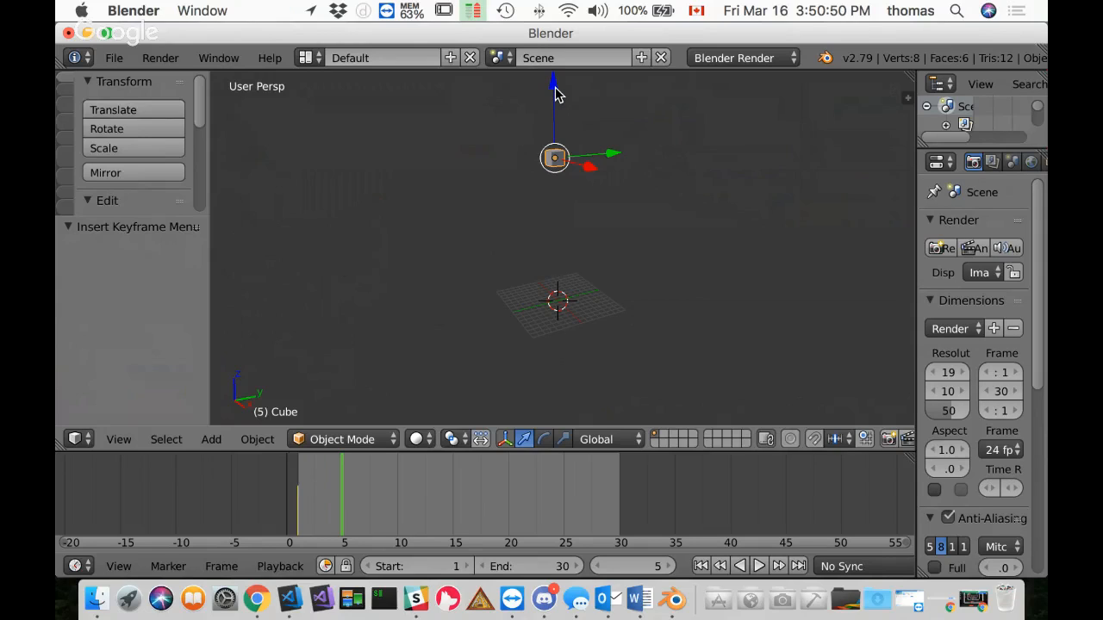
pyautogui.moveTo(560, 106); pyautogui.dragTo(556, 218)
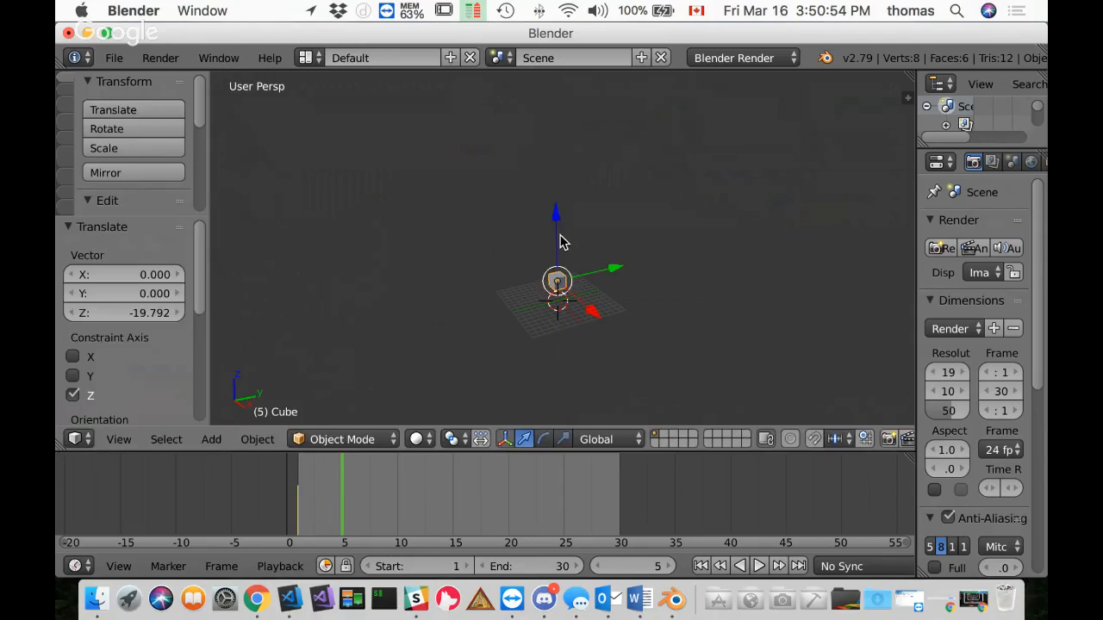
# Step: Hide the 3D view's tool shelf to give the cube and grid more room
pyautogui.press('KP_Decimal')
pyautogui.scroll(6, 571, 249)
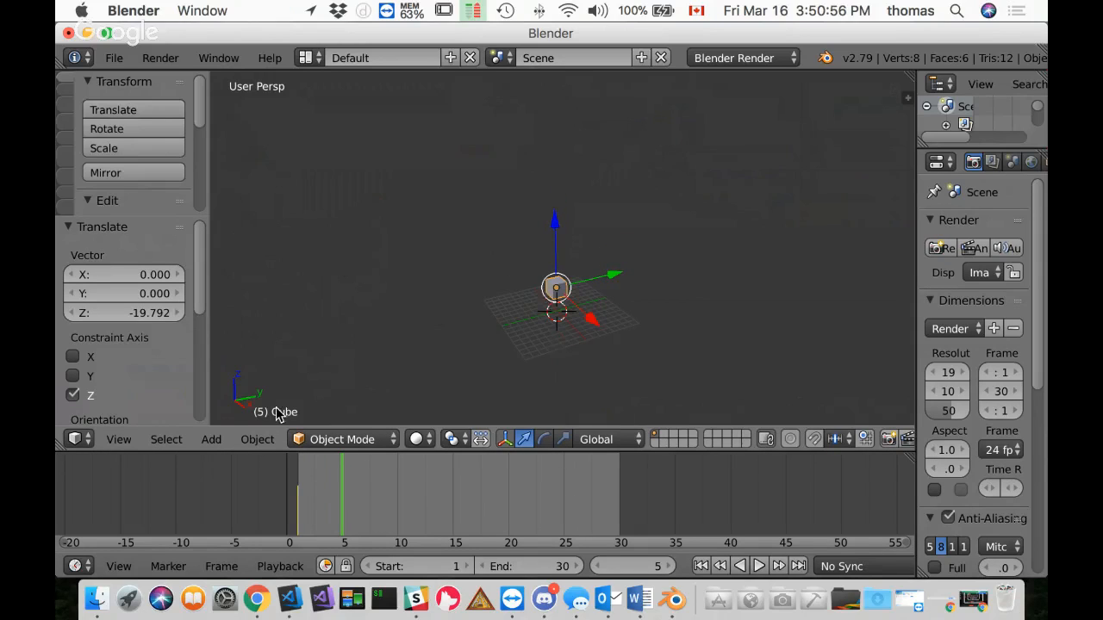
pyautogui.keyDown('shift'); pyautogui.moveTo(287, 410); pyautogui.dragTo(263, 298, button='middle'); pyautogui.keyUp('shift')
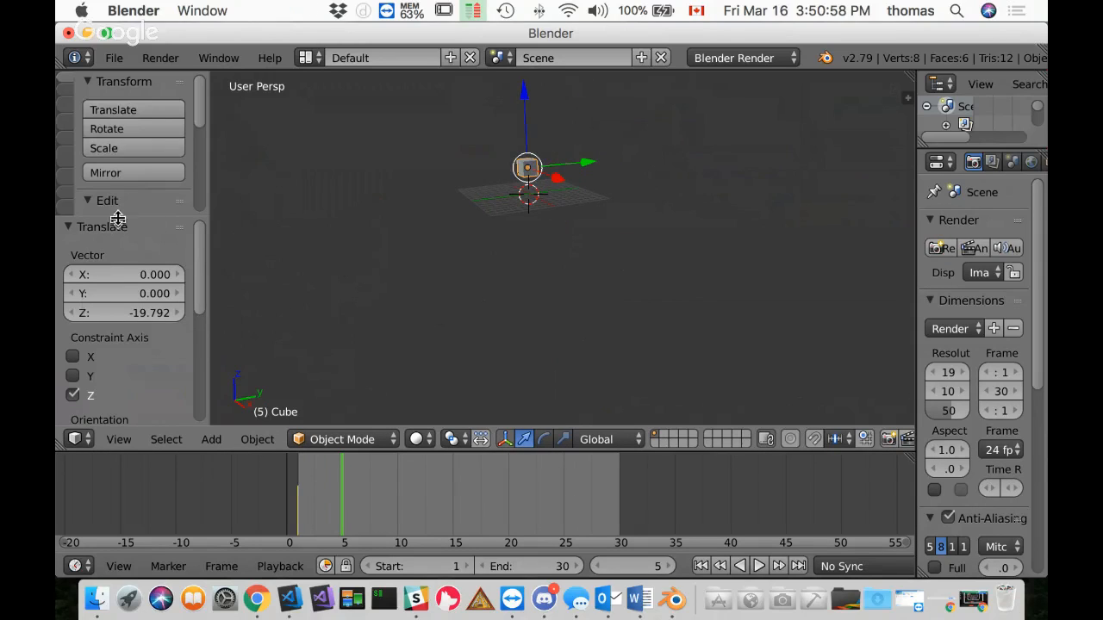
pyautogui.press('t')
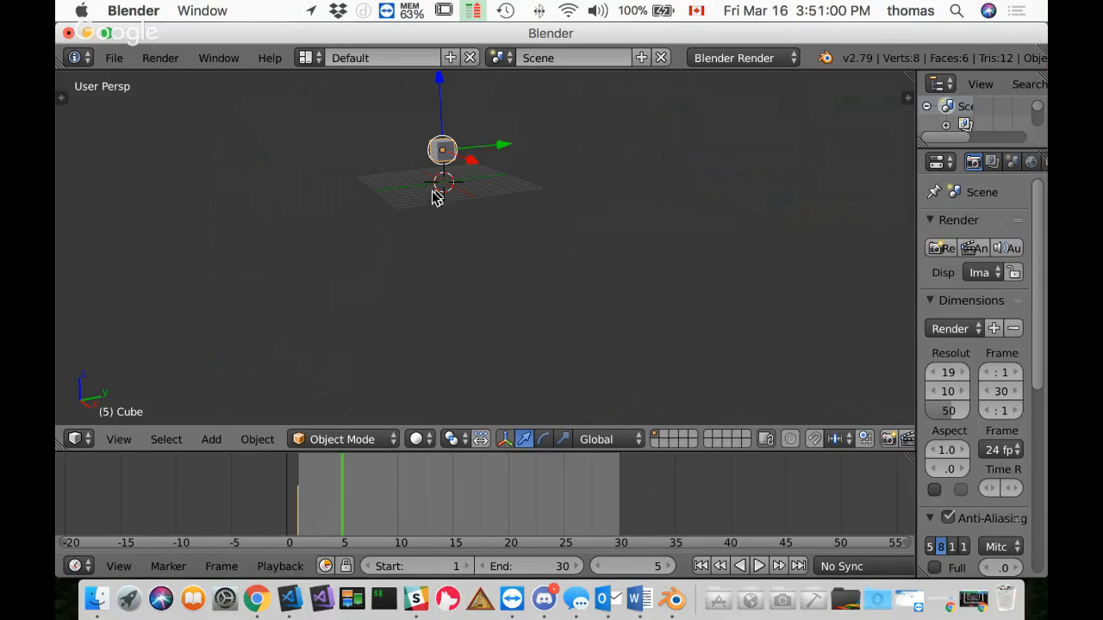
pyautogui.keyDown('shift'); pyautogui.moveTo(475, 177); pyautogui.dragTo(481, 251, button='middle'); pyautogui.keyUp('shift')
pyautogui.scroll(3, 482, 254)
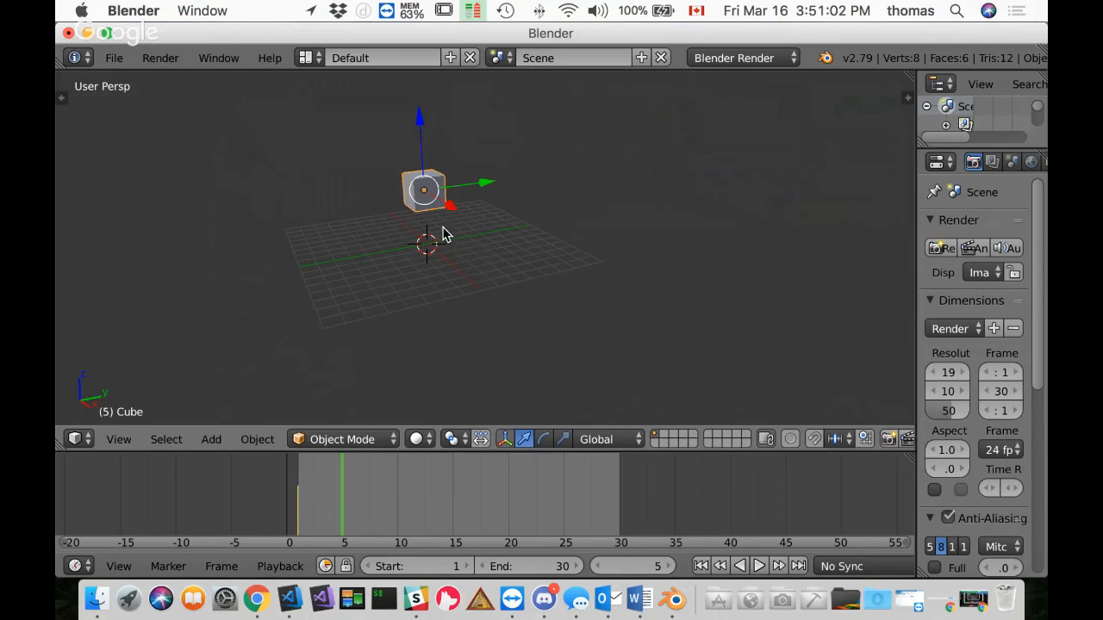
pyautogui.scroll(1, 445, 231)
pyautogui.keyDown('shift'); pyautogui.moveTo(448, 189); pyautogui.dragTo(493, 220, button='middle'); pyautogui.keyUp('shift')
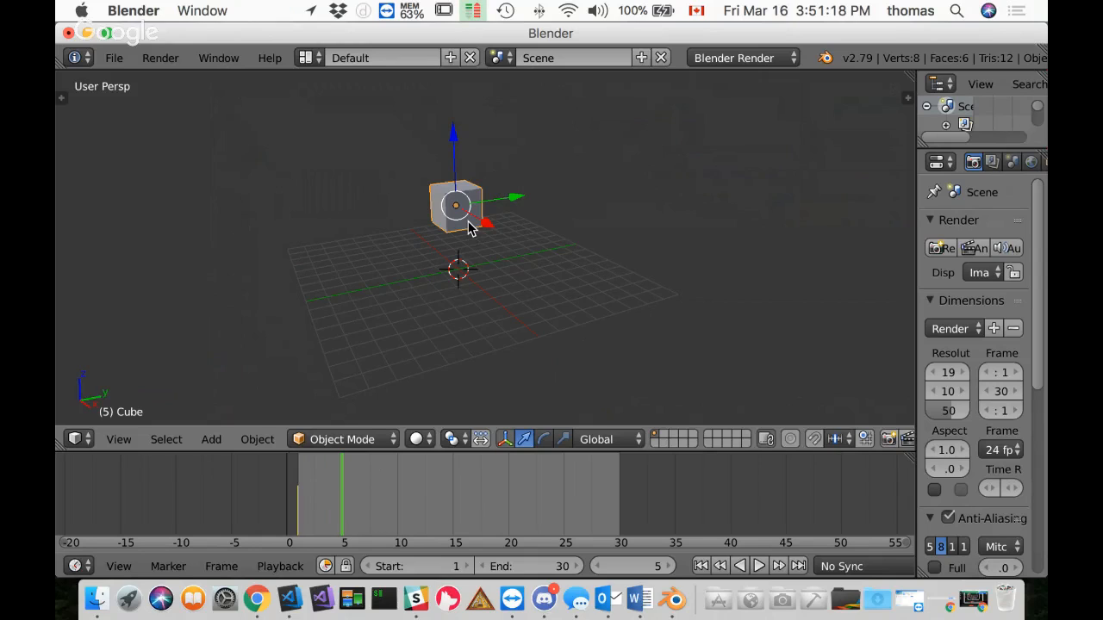
# Step: Show the cube's transform properties and set its Z scale to 2
pyautogui.press('n')
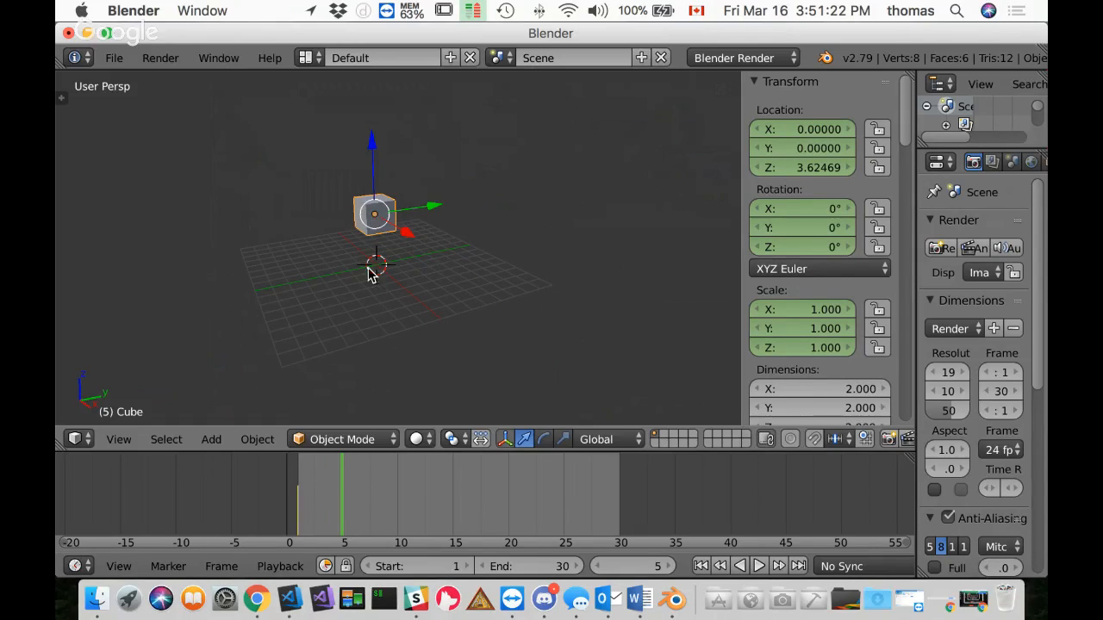
pyautogui.click(813, 349)
pyautogui.write('2')
pyautogui.press('Return')
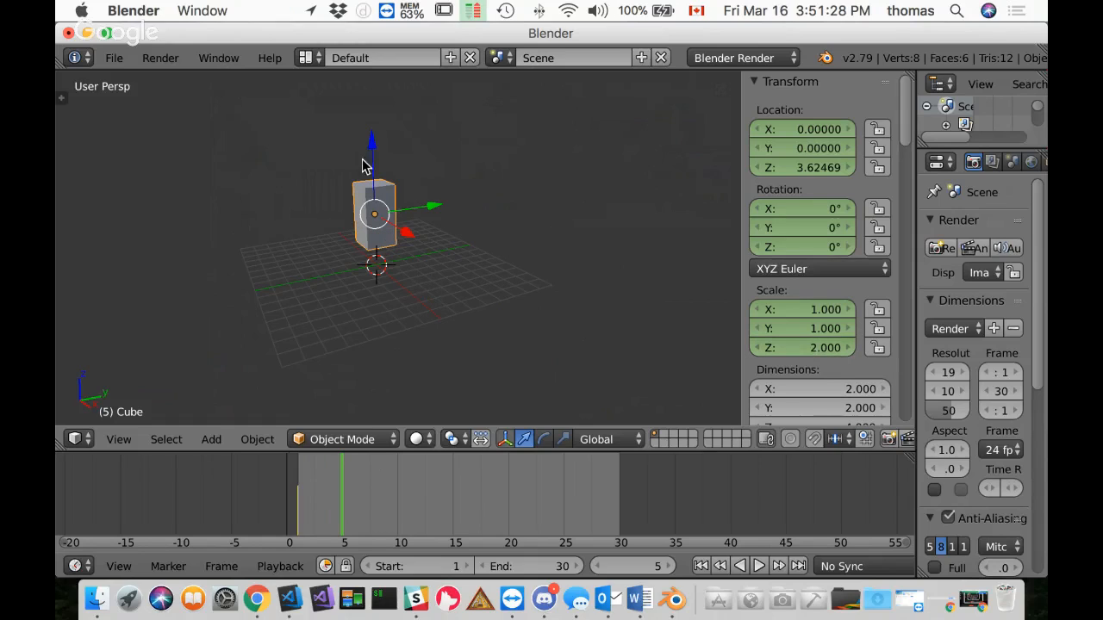
# Step: Set the cube's X and Y scale to 0.5 and insert a LocRotScale keyframe at frame 5
pyautogui.click(817, 309)
pyautogui.write('0.5')
pyautogui.press('Return')
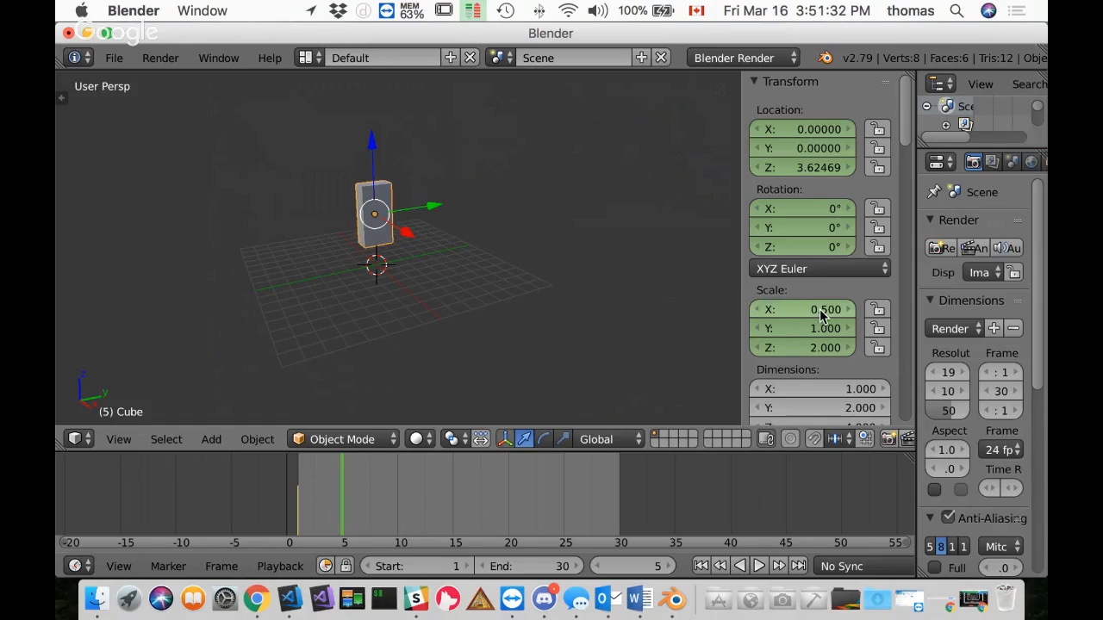
pyautogui.click(815, 328)
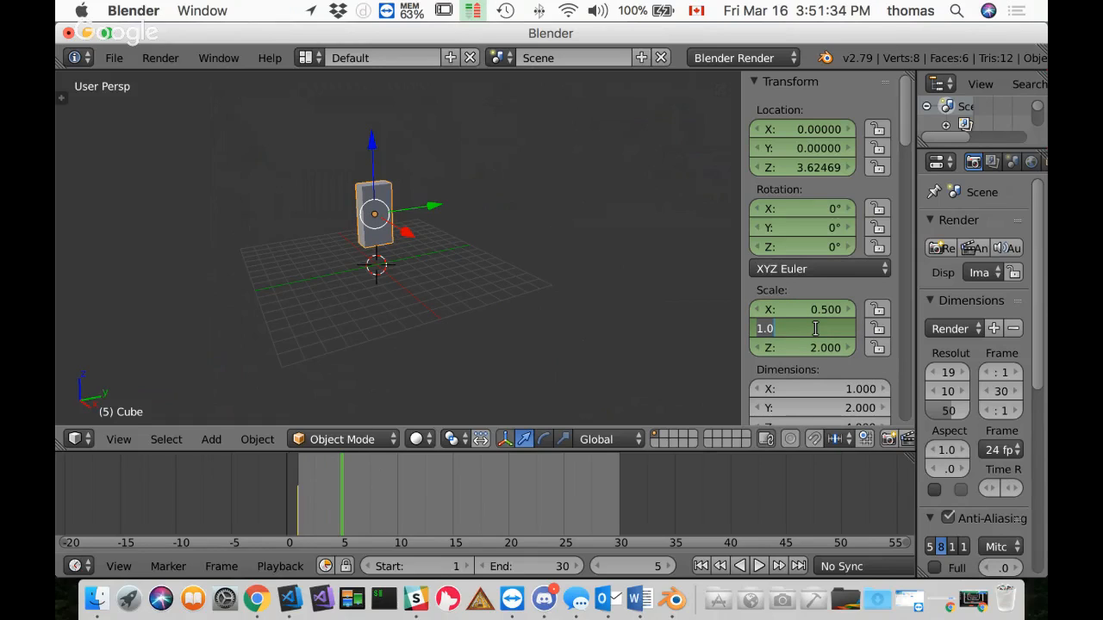
pyautogui.write('0.5')
pyautogui.press('Return')
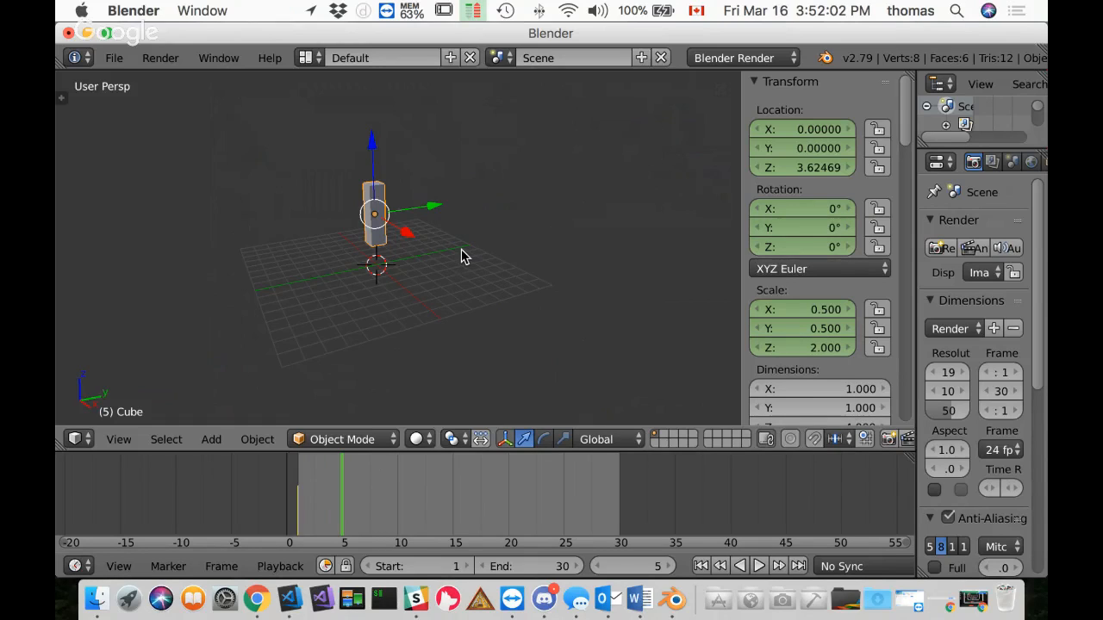
pyautogui.press('i')
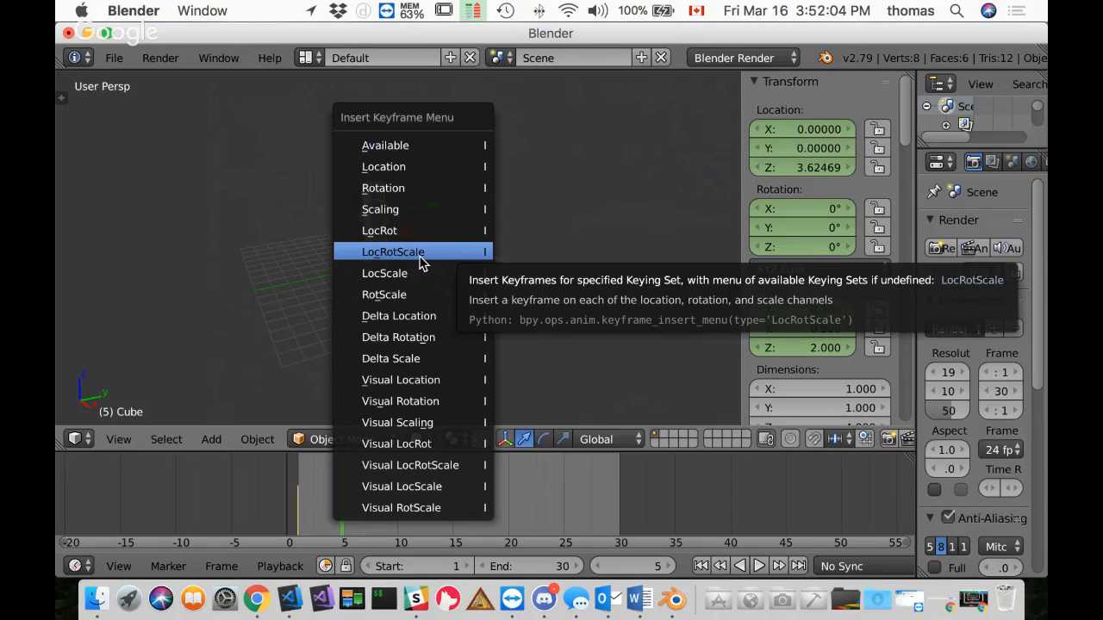
pyautogui.click(422, 258)
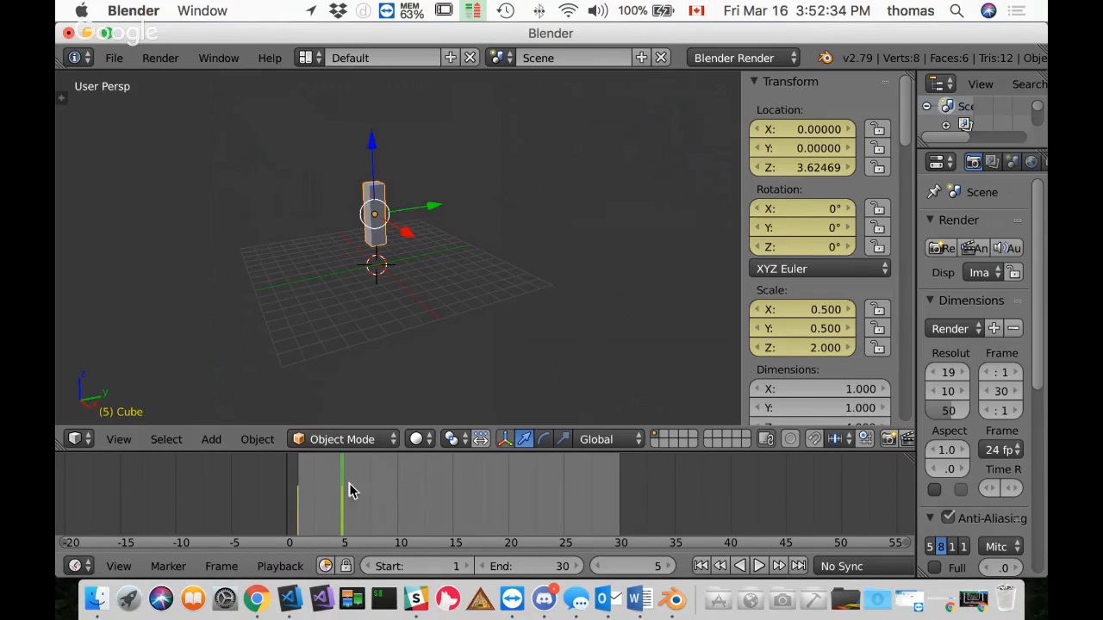
# Step: Move the timeline's current frame to frame 10 and stop the playback
pyautogui.hotkey('alt', 'a')
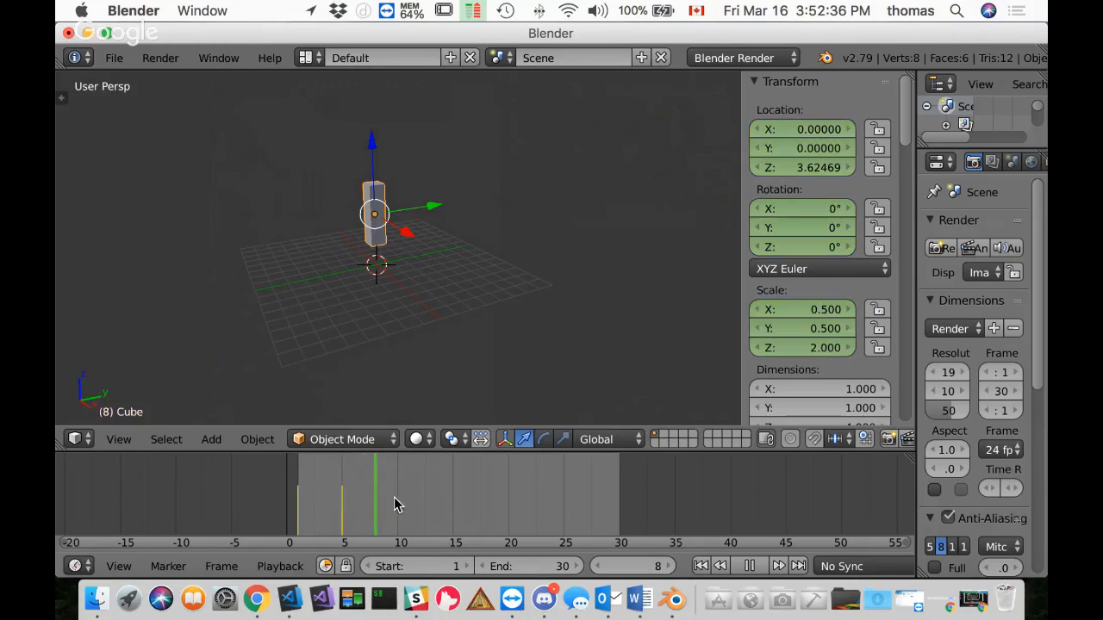
pyautogui.click(397, 506)
pyautogui.hotkey('alt', 'a')
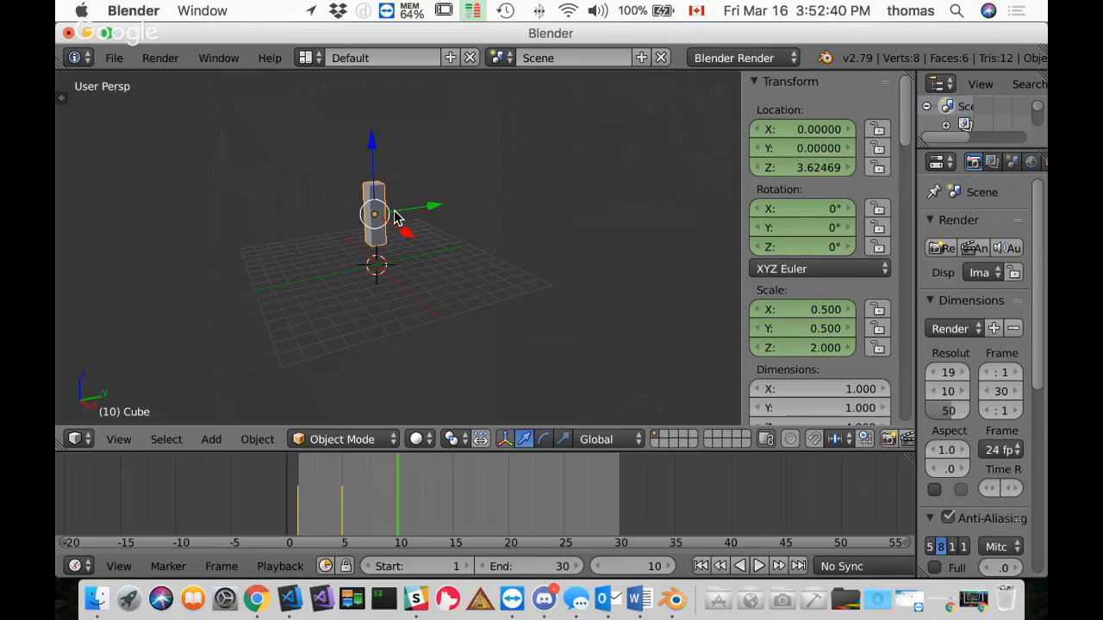
# Step: Switch to the front orthographic view and lower the cube to a Z location of 0
pyautogui.press('KP_1')
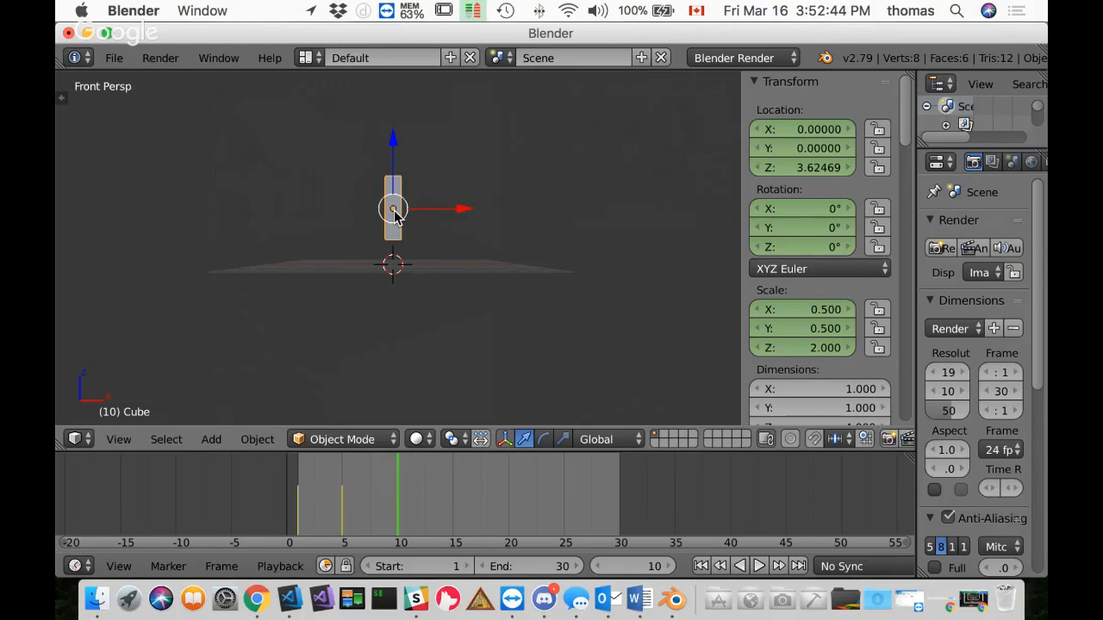
pyautogui.press('KP_5')
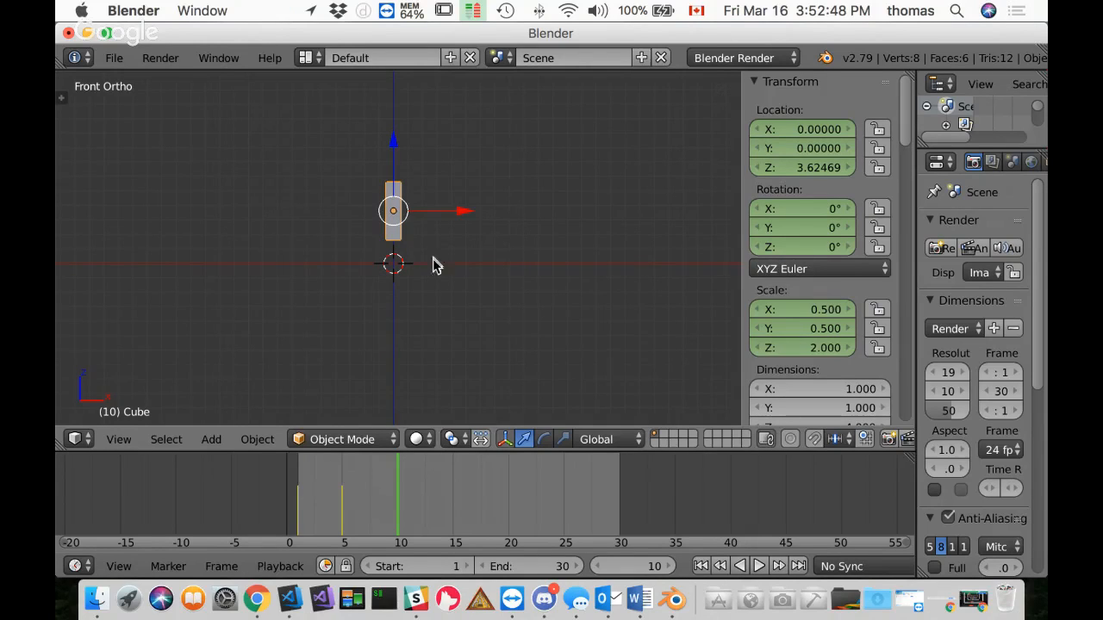
pyautogui.scroll(3, 439, 268)
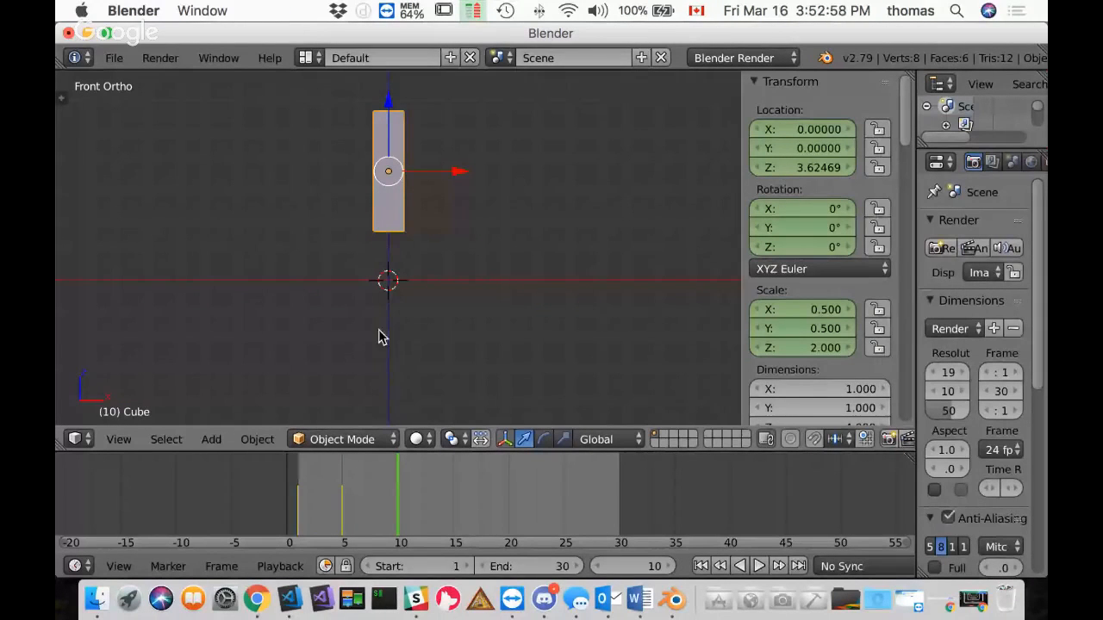
pyautogui.moveTo(389, 101); pyautogui.dragTo(385, 216)
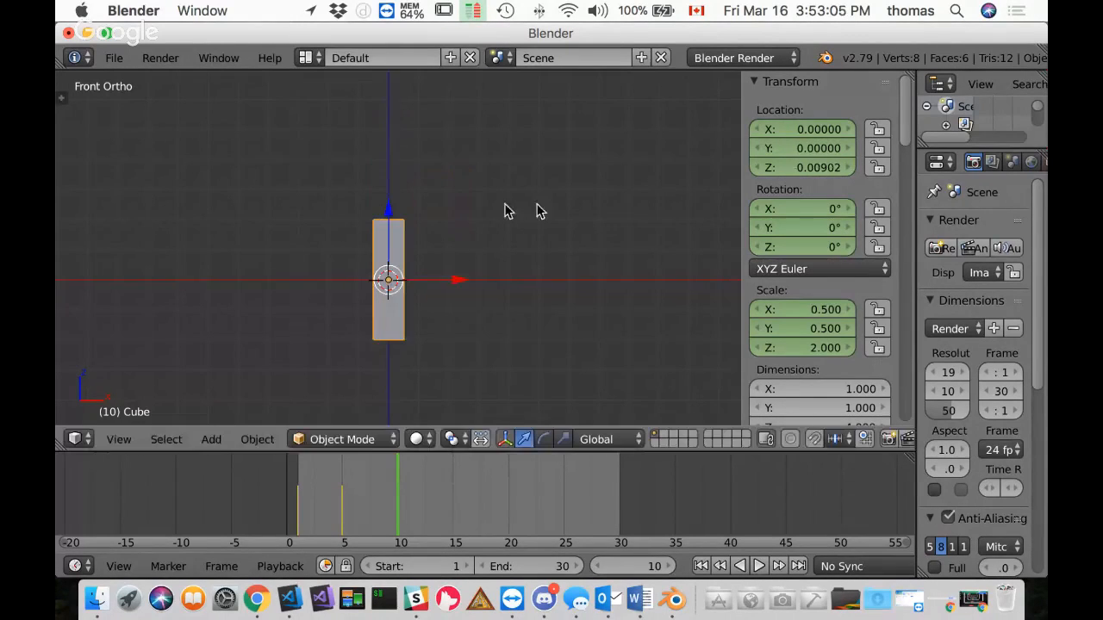
pyautogui.click(816, 170)
pyautogui.write('0')
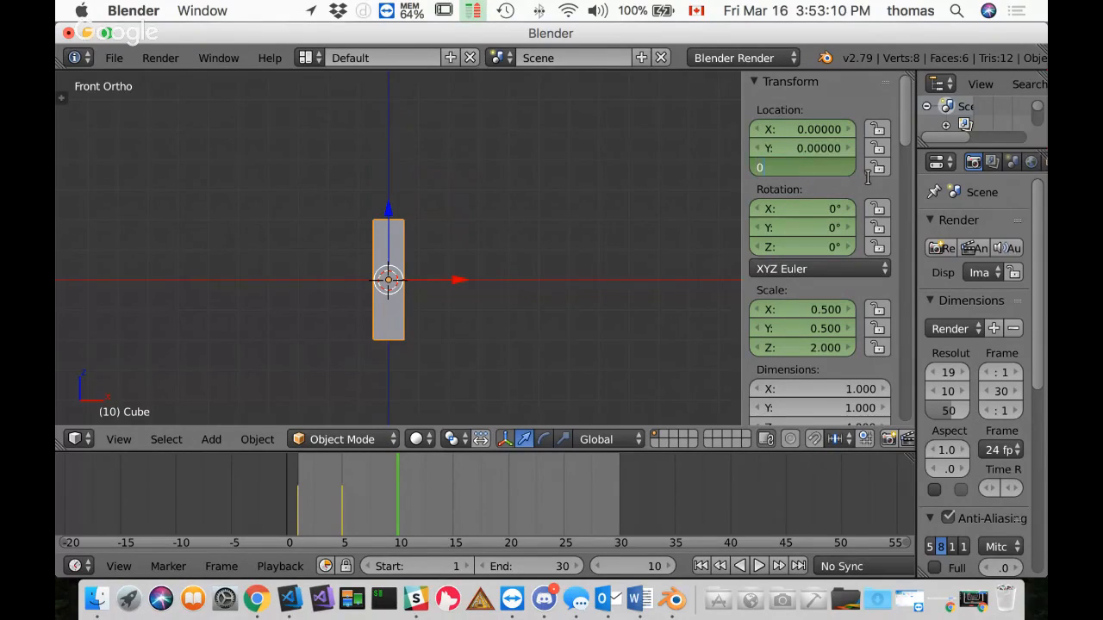
pyautogui.press('Return')
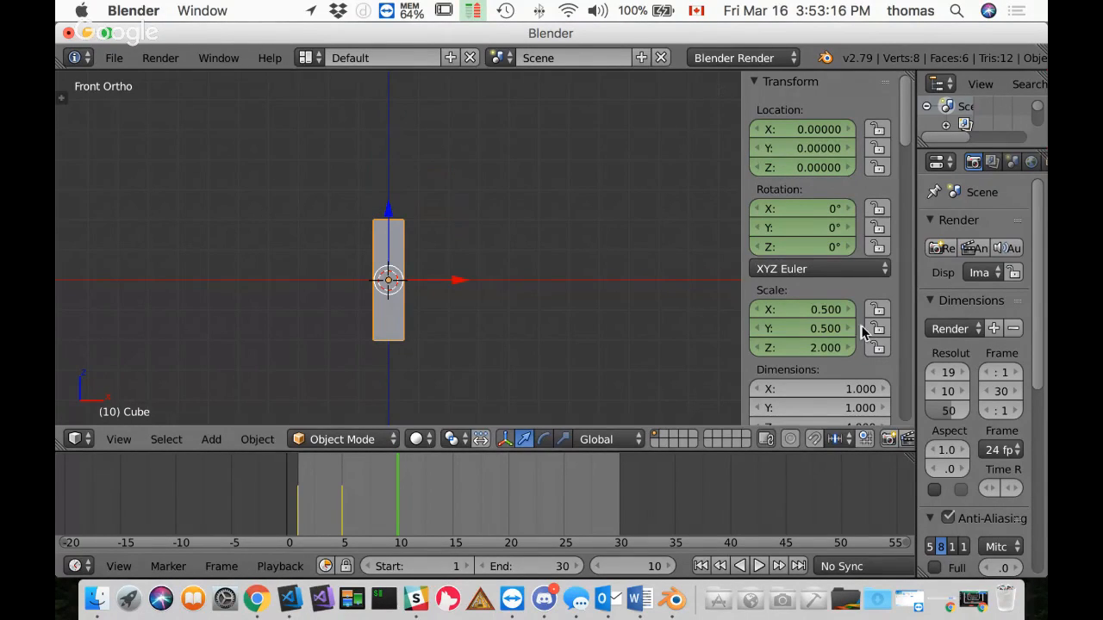
# Step: Flatten the cube by setting its scale to 2 in X, 2 in Y and 0.5 in Z
pyautogui.click(829, 311)
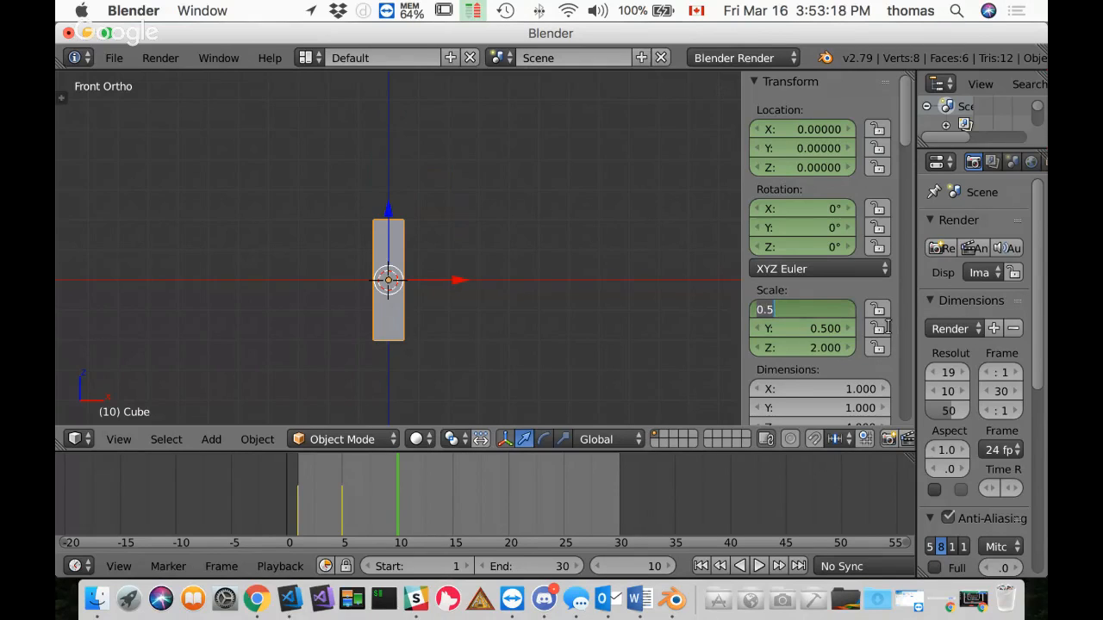
pyautogui.write('2')
pyautogui.press('Return')
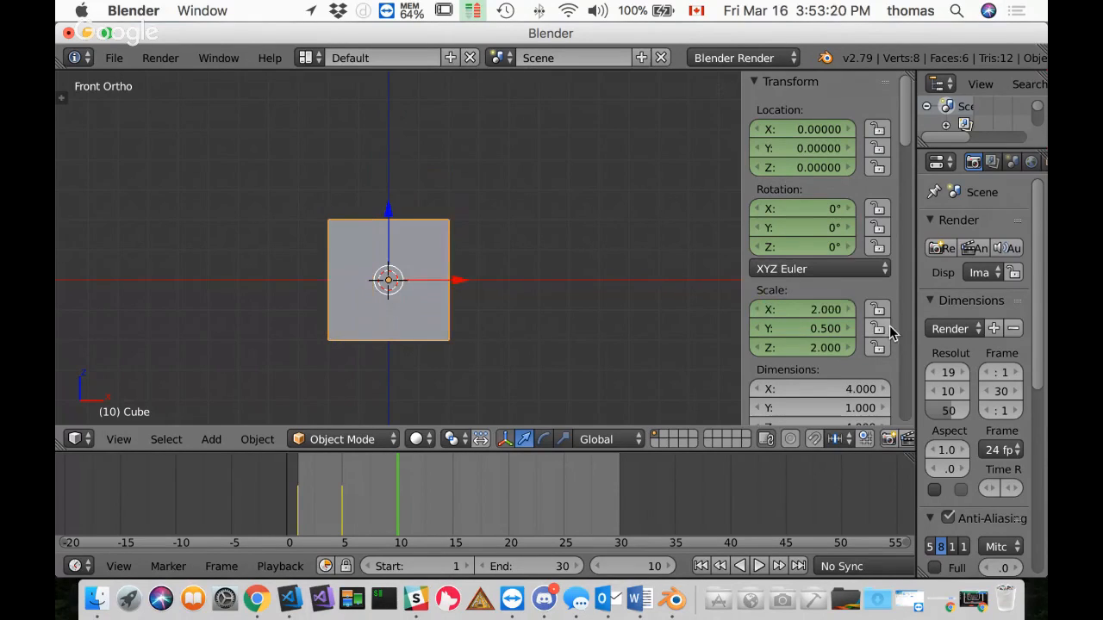
pyautogui.click(827, 328)
pyautogui.write('2')
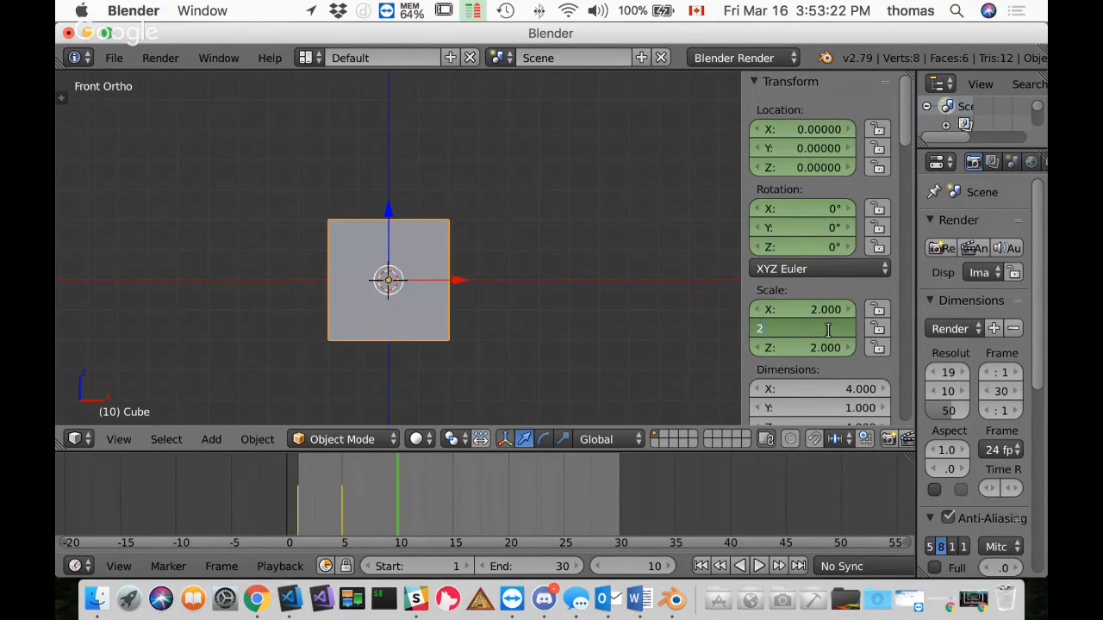
pyautogui.press('Return')
pyautogui.click(828, 349)
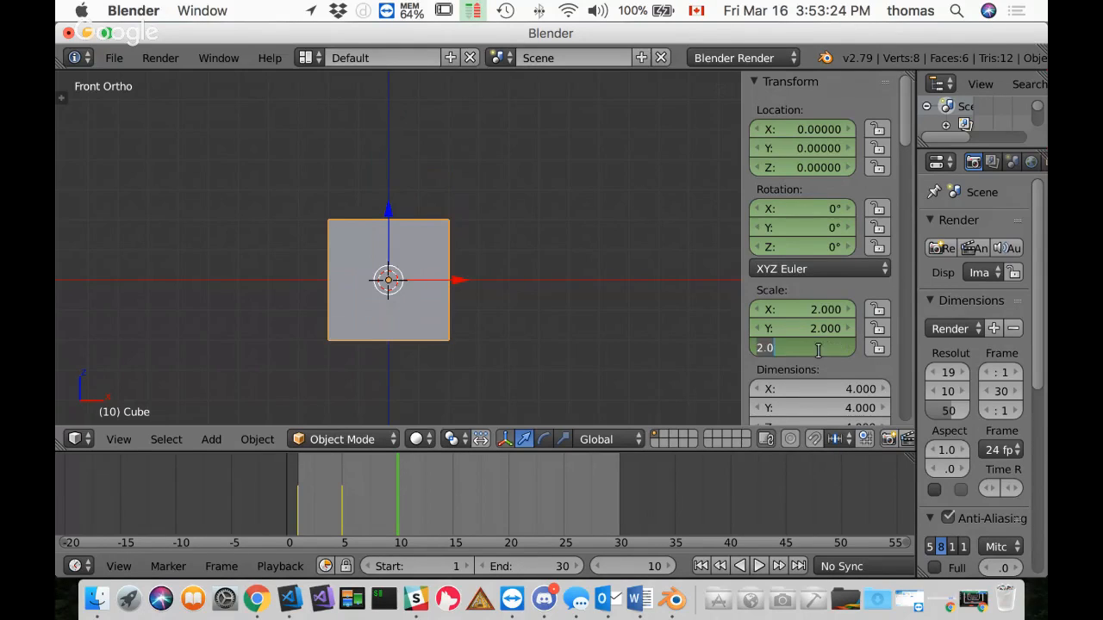
pyautogui.write('0.5')
pyautogui.press('Return')
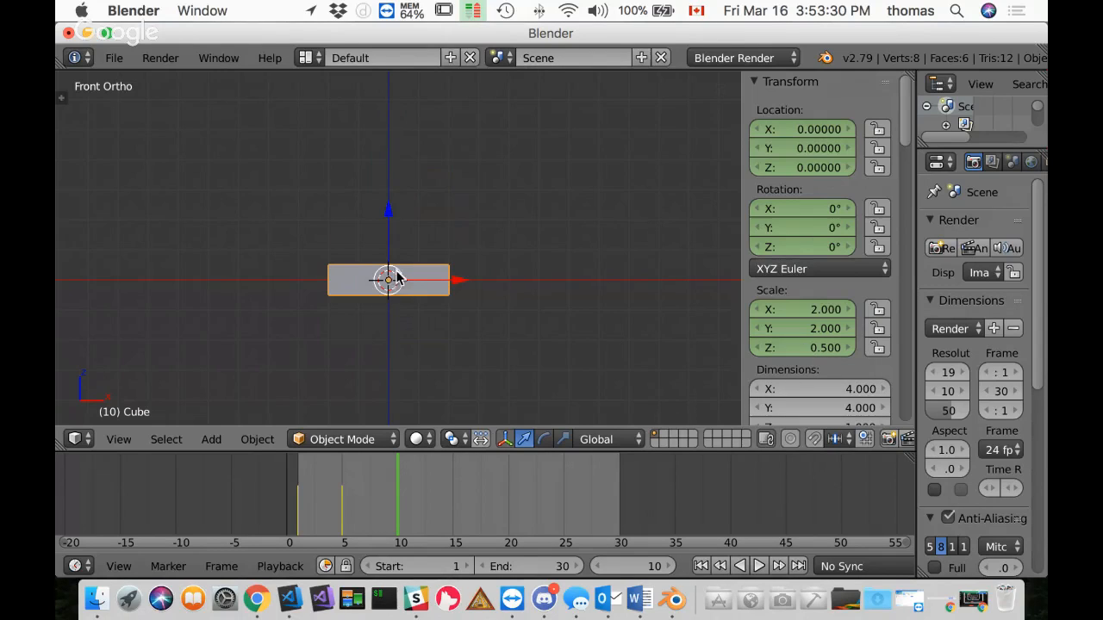
# Step: Raise the cube to a Z location of 0.5 and insert a LocRotScale keyframe at frame 10
pyautogui.moveTo(391, 212)
pyautogui.mouseDown()
pyautogui.moveTo(388, 195)
pyautogui.moveTo(389, 207)
pyautogui.mouseUp()
pyautogui.click(821, 167)
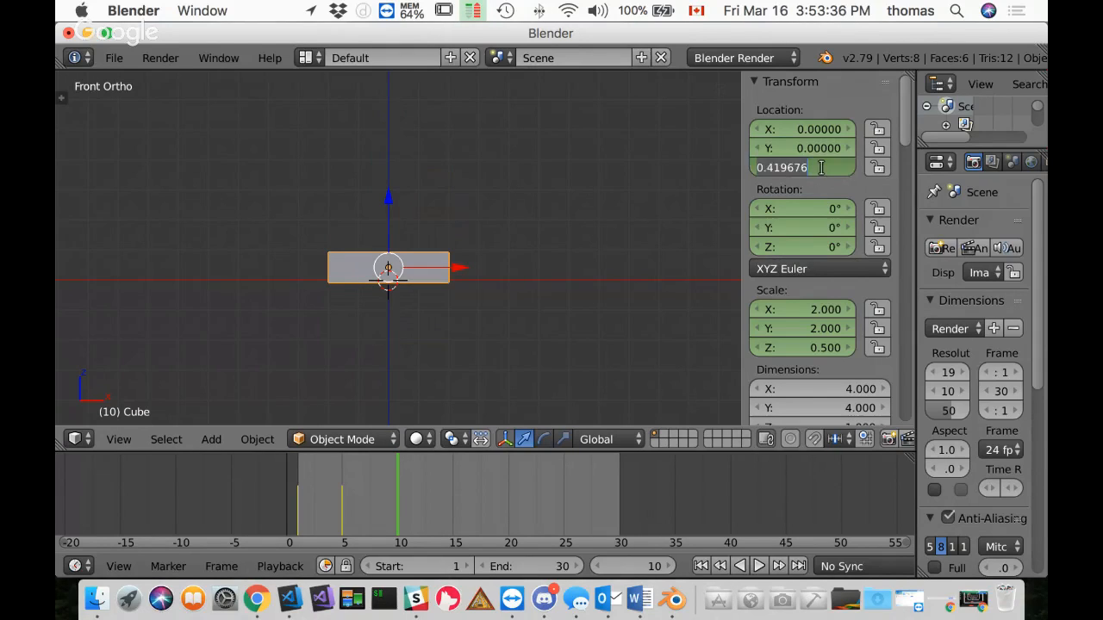
pyautogui.write('.5')
pyautogui.press('Return')
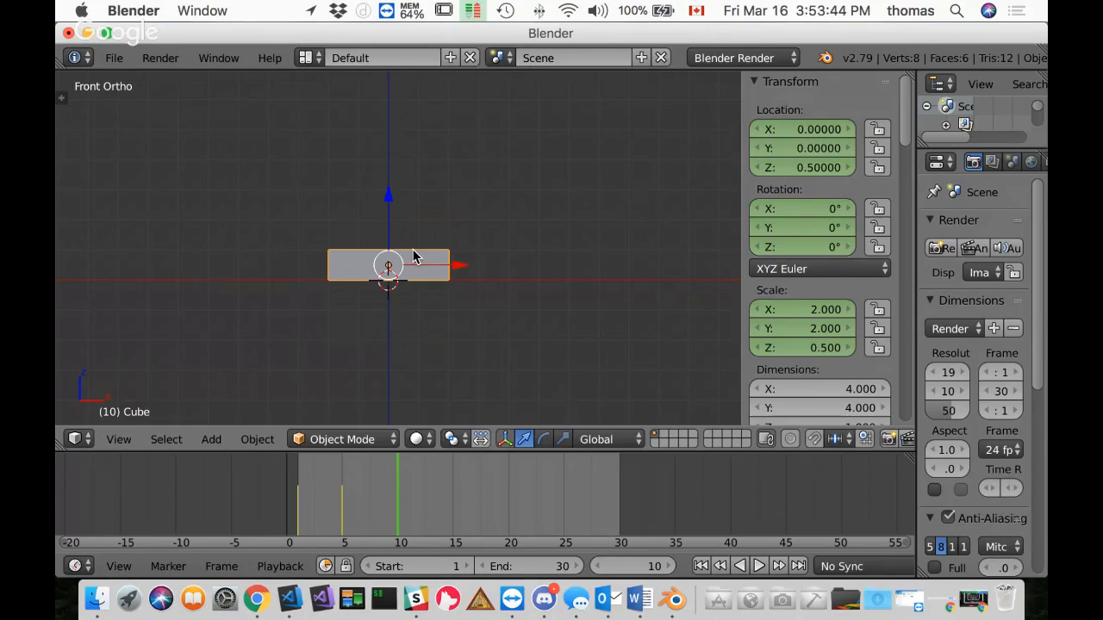
pyautogui.press('i')
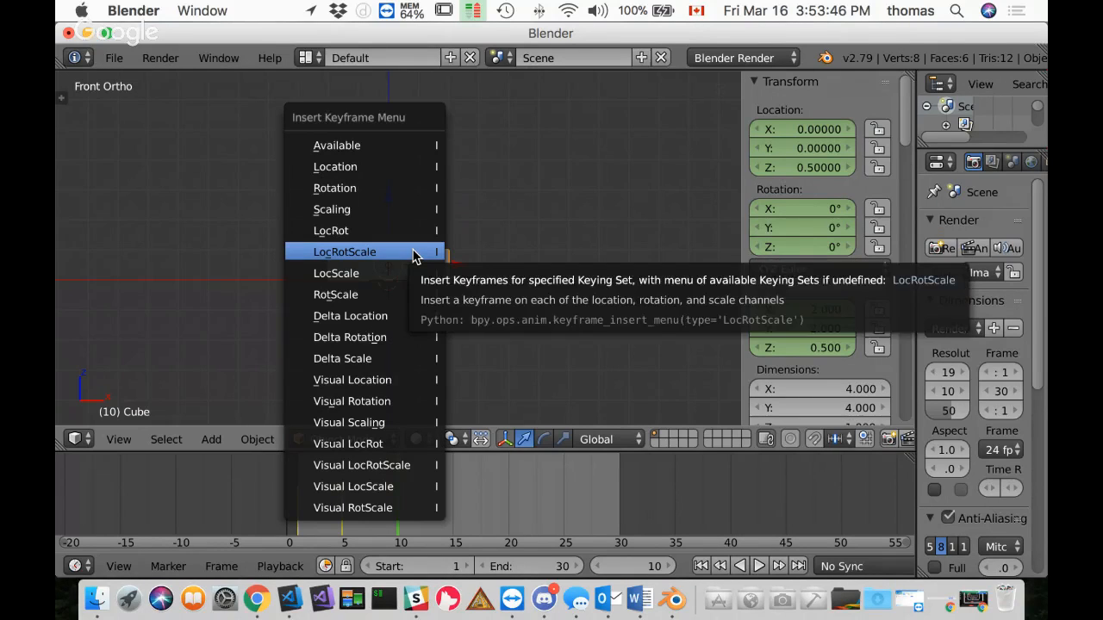
pyautogui.click(413, 252)
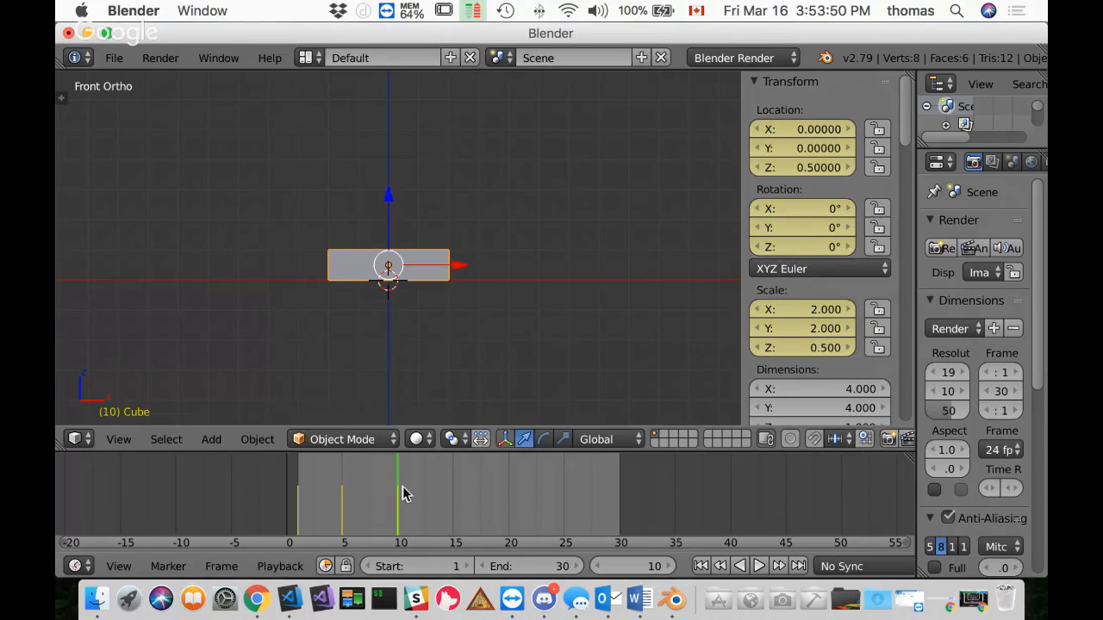
# Step: Play and scrub the animation between frames 1 and 10 to examine the cube's fall and squash, ending at frame 10
pyautogui.hotkey('alt', 'a')
pyautogui.scroll(3, 522, 257)
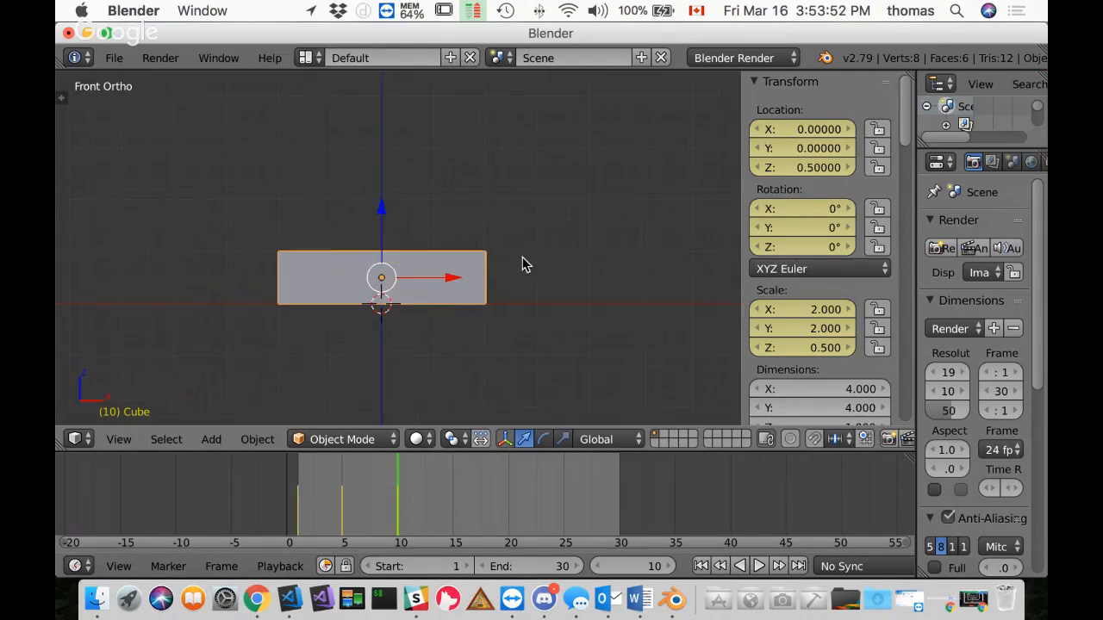
pyautogui.scroll(-13, 521, 264)
pyautogui.moveTo(387, 500)
pyautogui.mouseDown()
pyautogui.moveTo(291, 491)
pyautogui.moveTo(340, 509)
pyautogui.moveTo(387, 505)
pyautogui.moveTo(290, 505)
pyautogui.moveTo(390, 505)
pyautogui.moveTo(301, 517)
pyautogui.moveTo(379, 522)
pyautogui.moveTo(387, 489)
pyautogui.mouseUp()
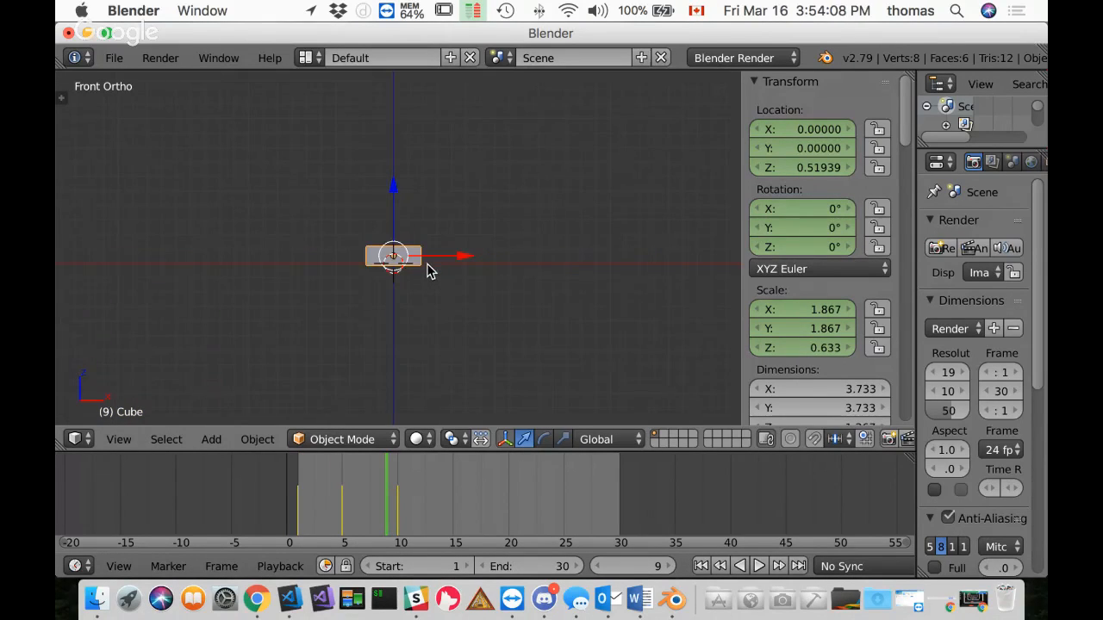
pyautogui.keyDown('shift'); pyautogui.moveTo(430, 197); pyautogui.dragTo(382, 303, button='middle'); pyautogui.keyUp('shift')
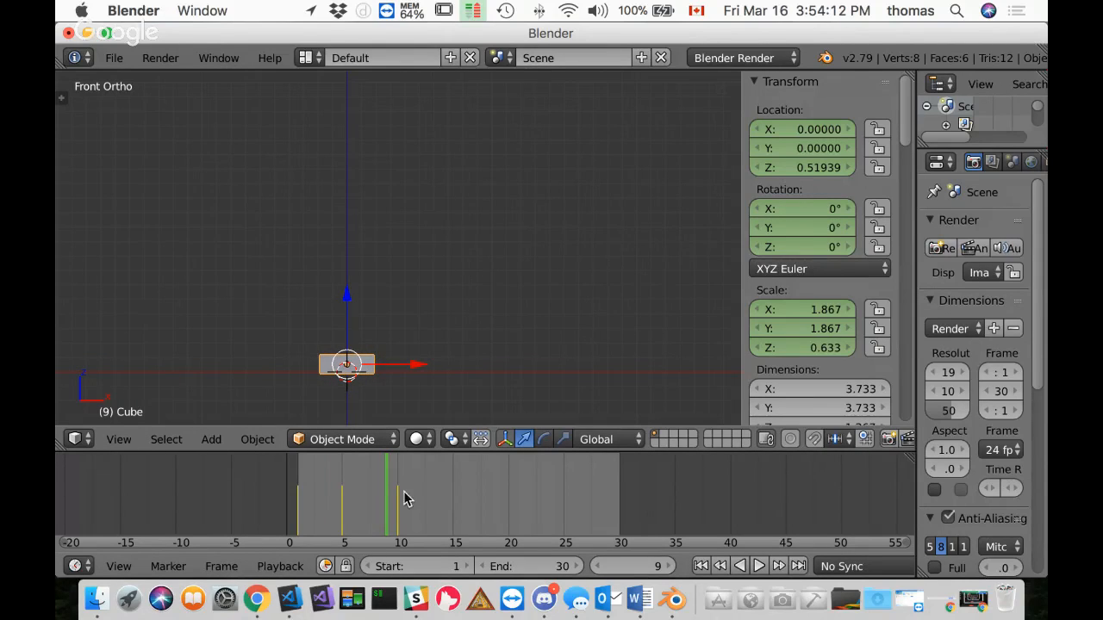
pyautogui.hotkey('alt', 'a')
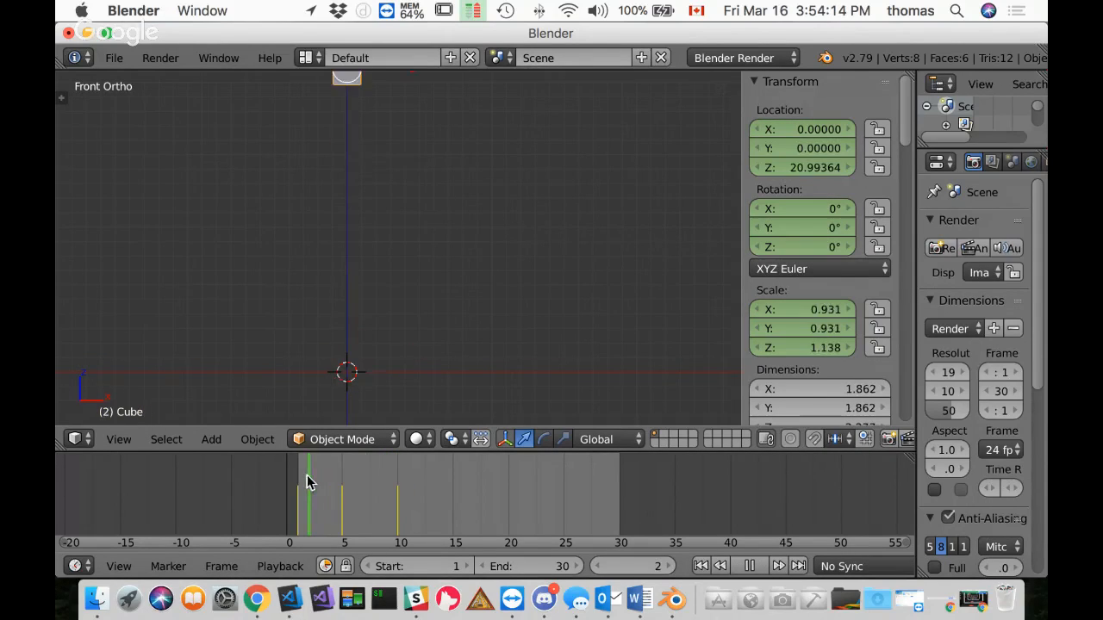
pyautogui.moveTo(319, 481); pyautogui.dragTo(381, 476)
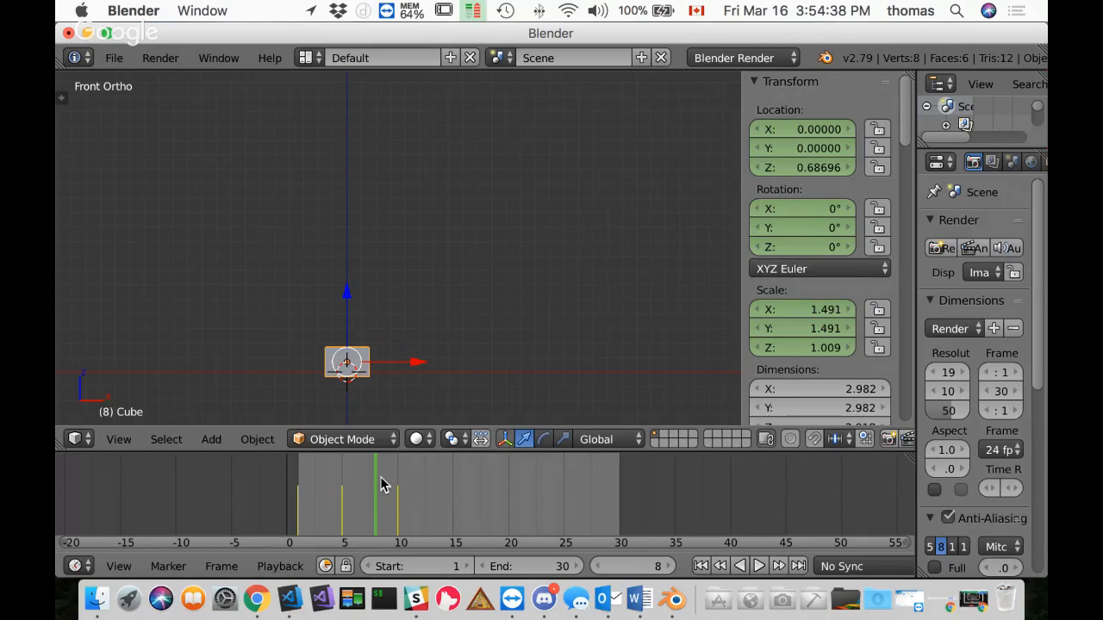
pyautogui.hotkey('alt', 'a')
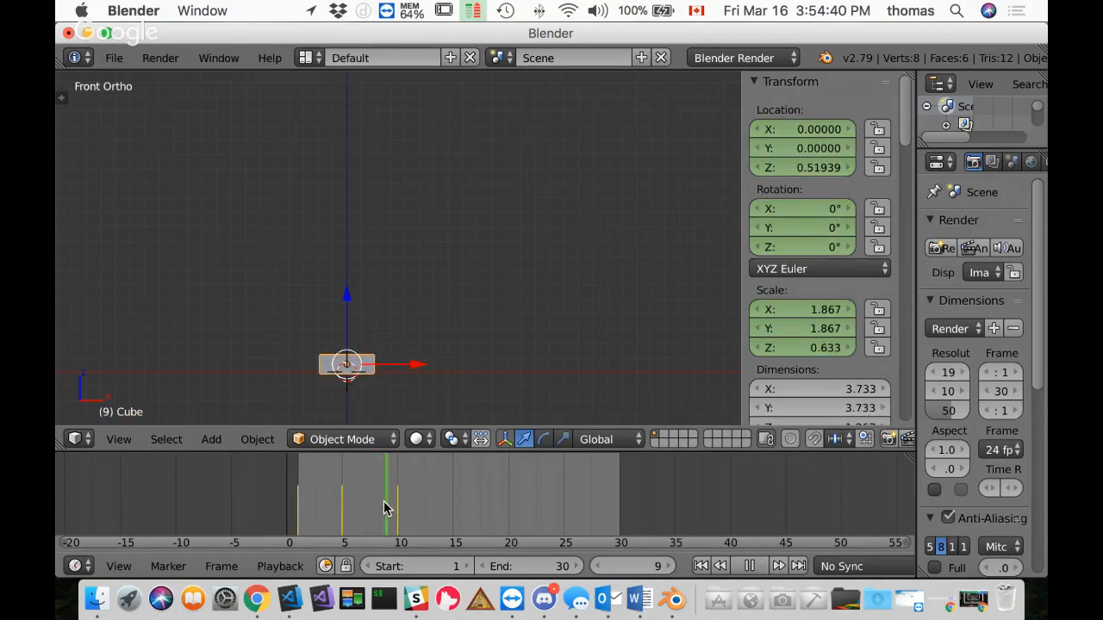
pyautogui.moveTo(385, 508)
pyautogui.mouseDown()
pyautogui.moveTo(320, 512)
pyautogui.moveTo(399, 527)
pyautogui.mouseUp()
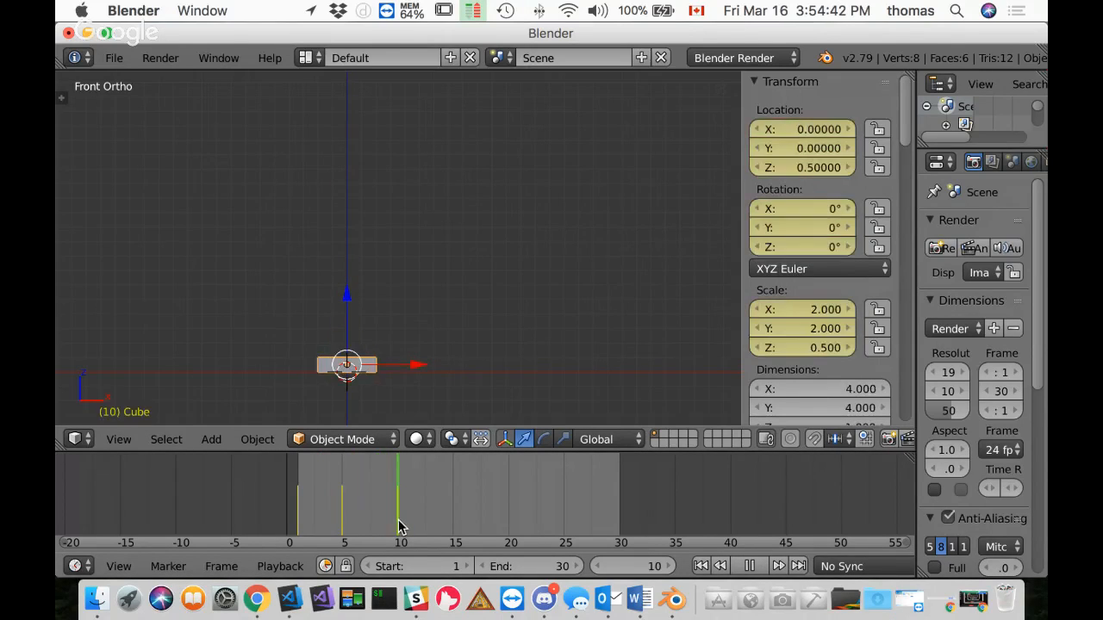
pyautogui.hotkey('alt', 'a')
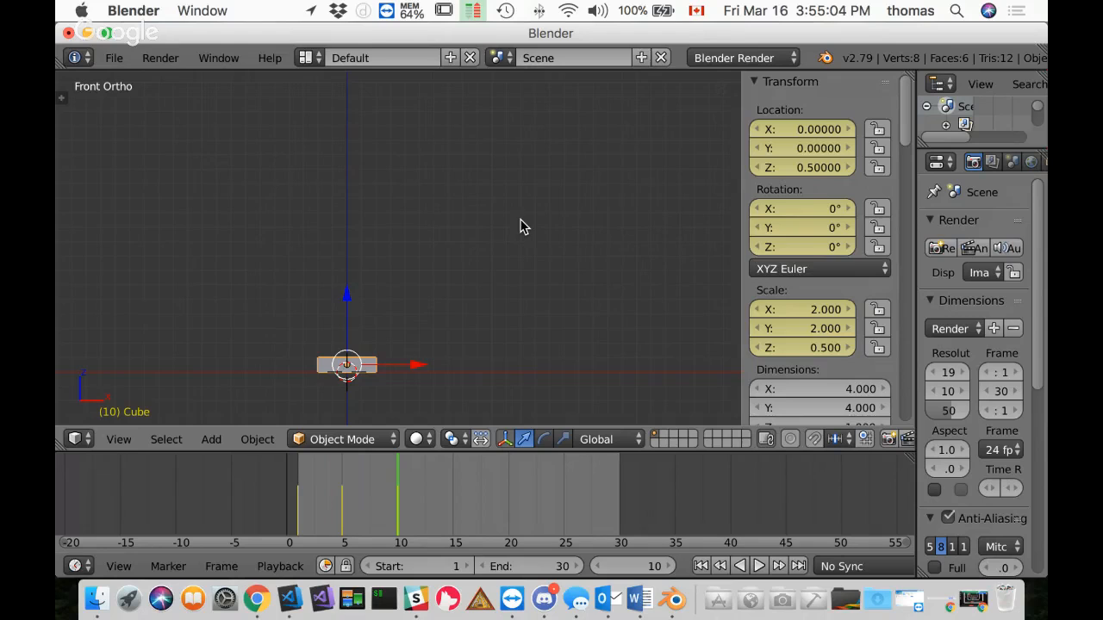
# Step: Show the tool shelf in the 3D view and open its Grease Pencil drawing tools
pyautogui.press('t')
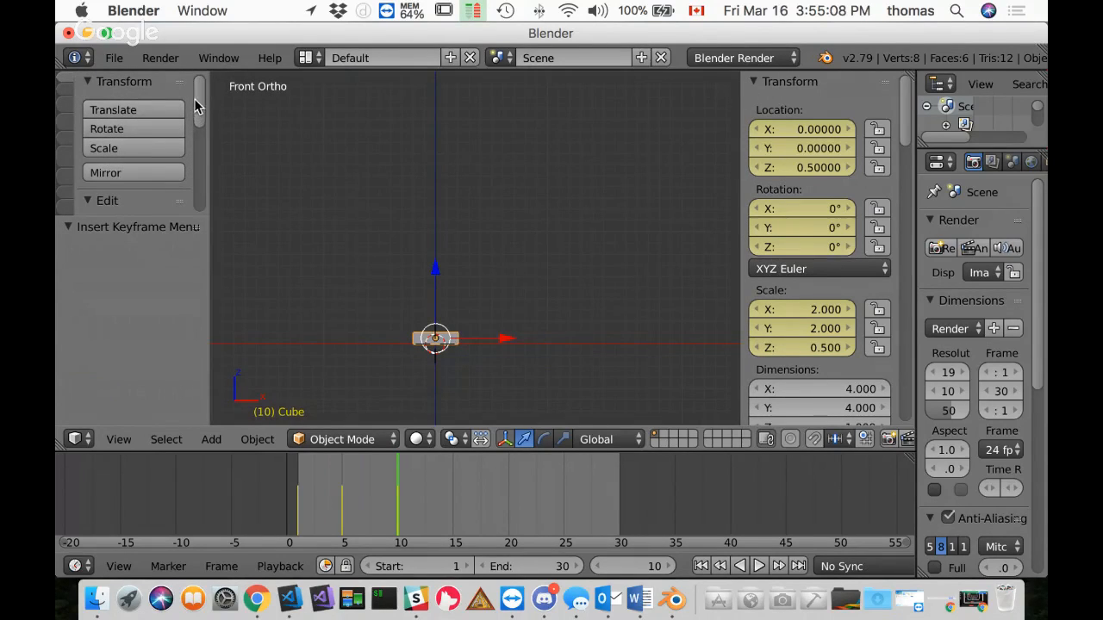
pyautogui.moveTo(199, 104); pyautogui.dragTo(201, 202)
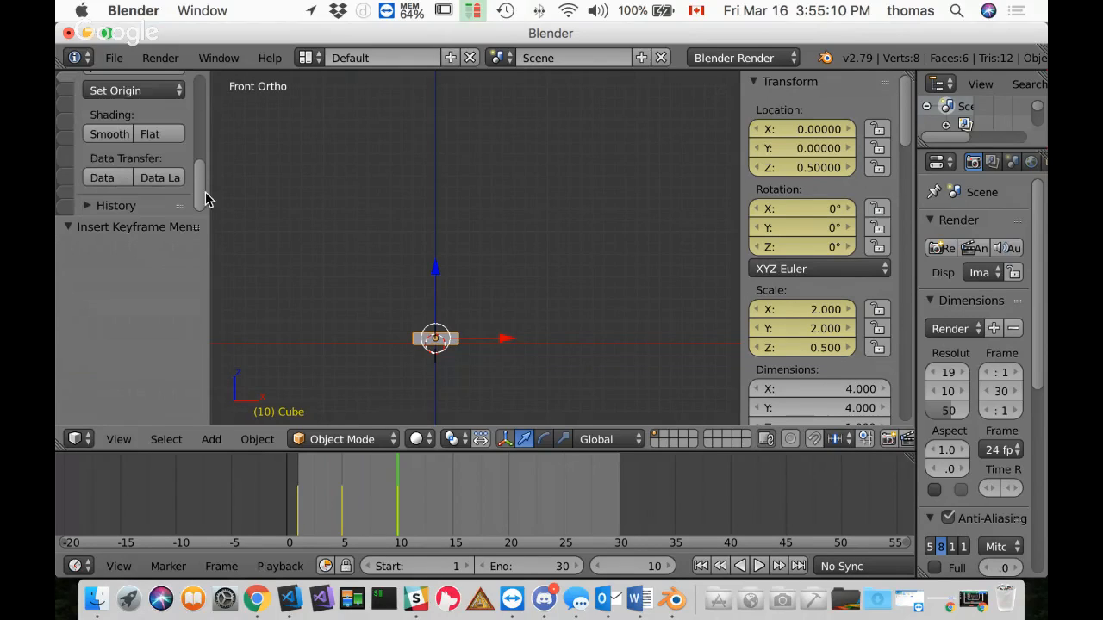
pyautogui.click(62, 98)
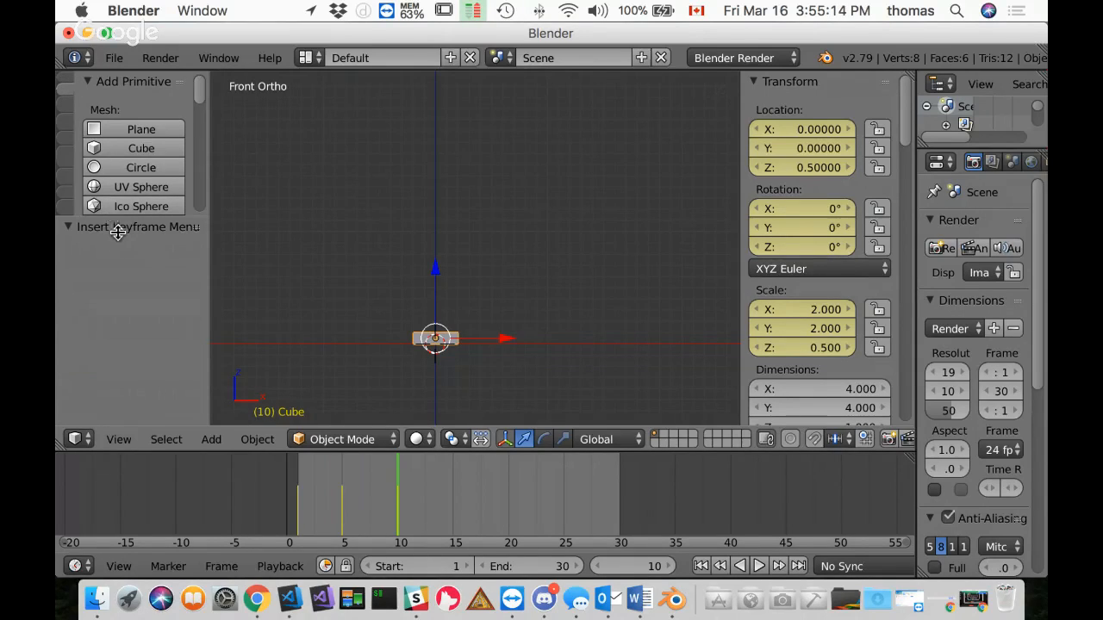
pyautogui.click(64, 143)
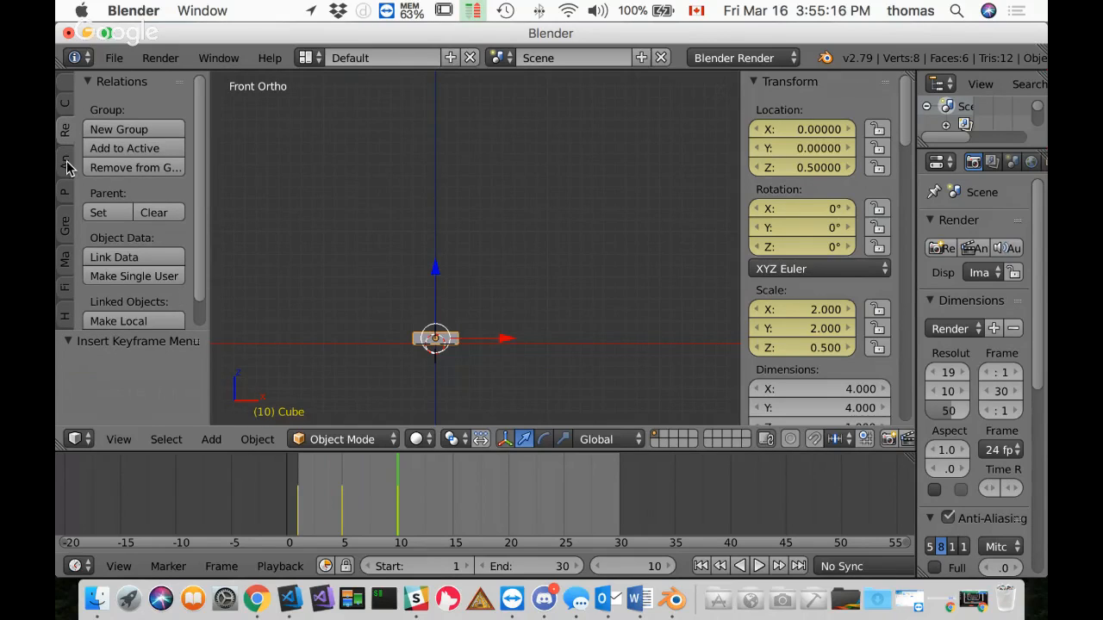
pyautogui.click(65, 164)
pyautogui.click(66, 226)
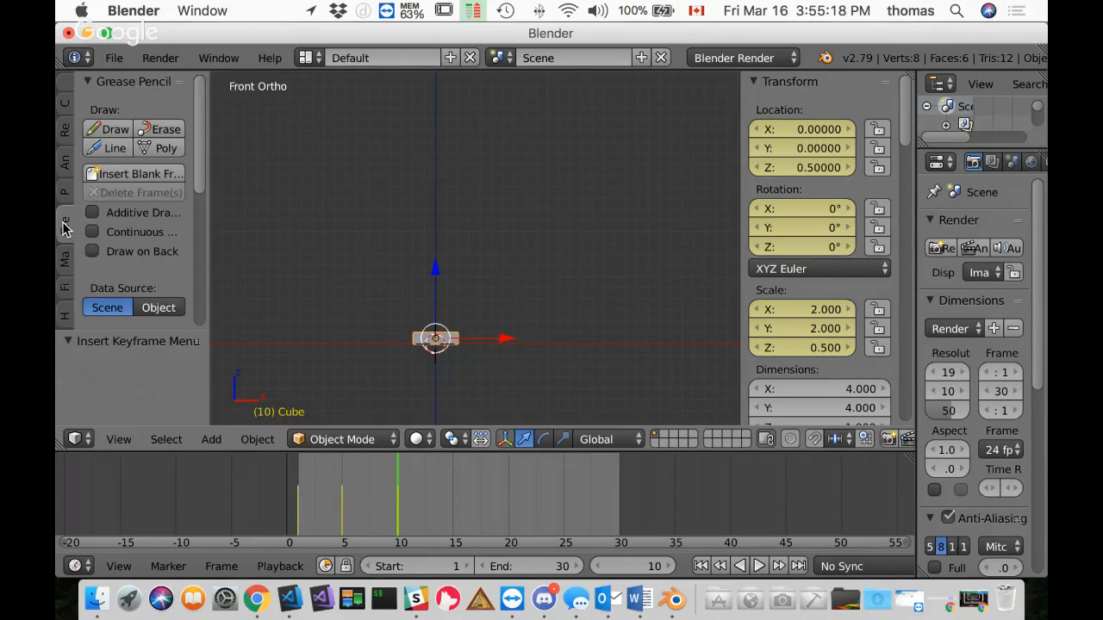
pyautogui.click(103, 134)
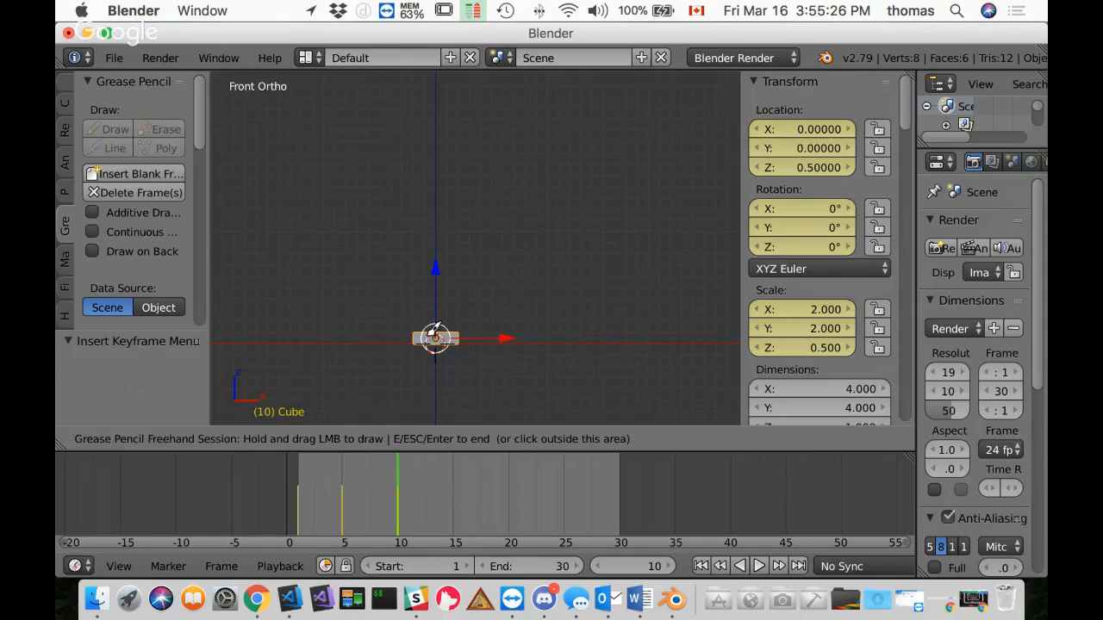
pyautogui.moveTo(433, 334)
pyautogui.mouseDown()
pyautogui.moveTo(433, 302)
pyautogui.moveTo(489, 209)
pyautogui.moveTo(545, 199)
pyautogui.moveTo(626, 223)
pyautogui.moveTo(663, 270)
pyautogui.moveTo(689, 345)
pyautogui.mouseUp()
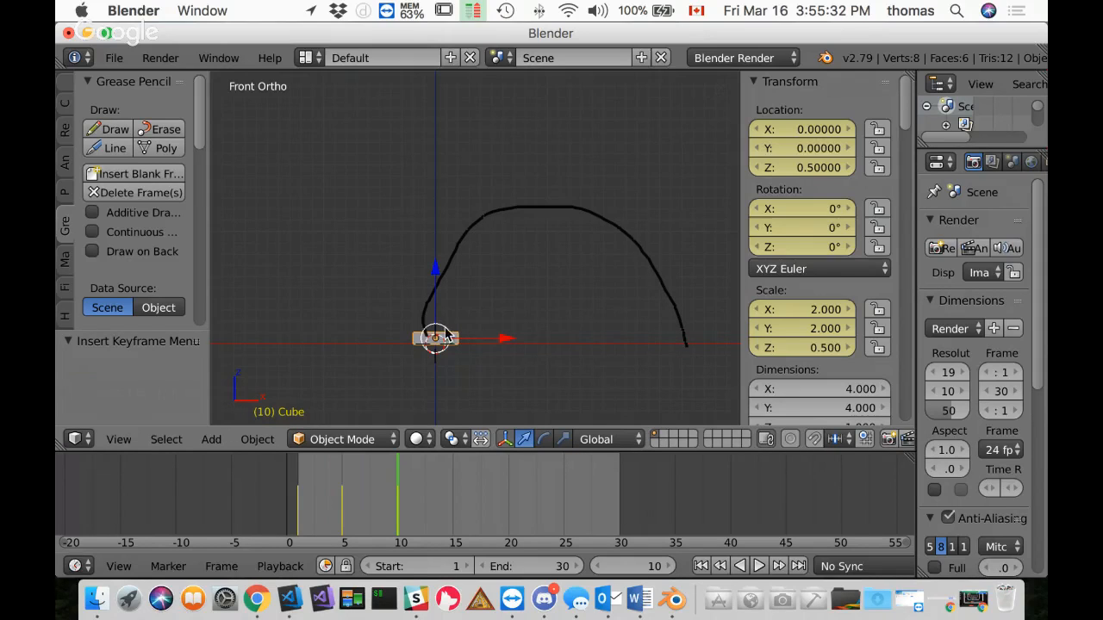
pyautogui.hotkey('ctrl', 'z')
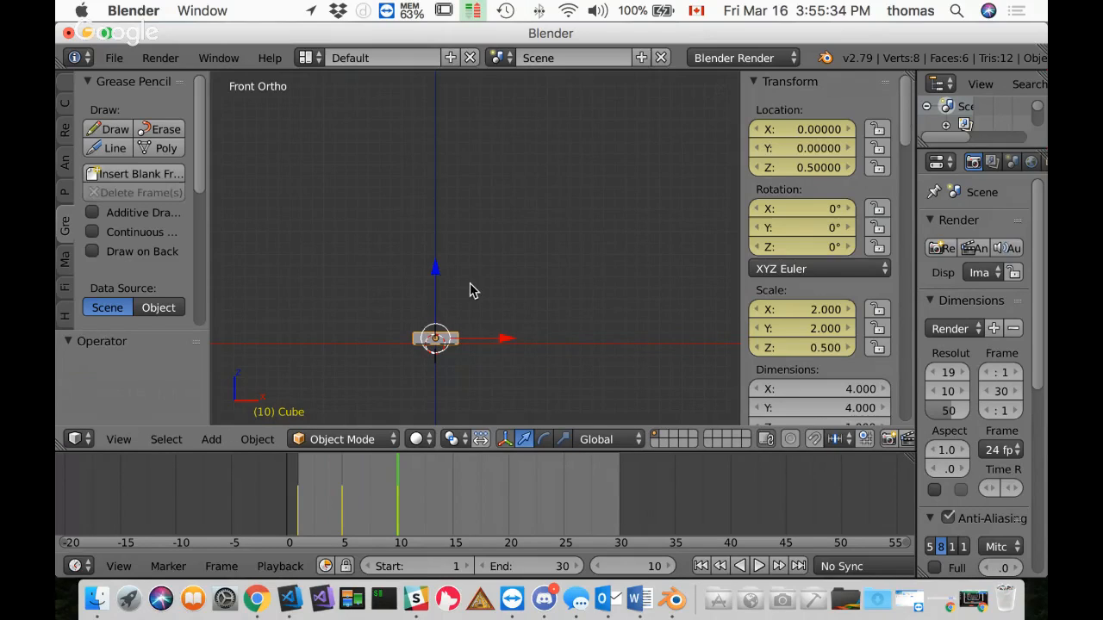
# Step: Draw a freehand Grease Pencil arc from the flattened cube up and over to the ground on its right, and check it at an angle
pyautogui.click(110, 129)
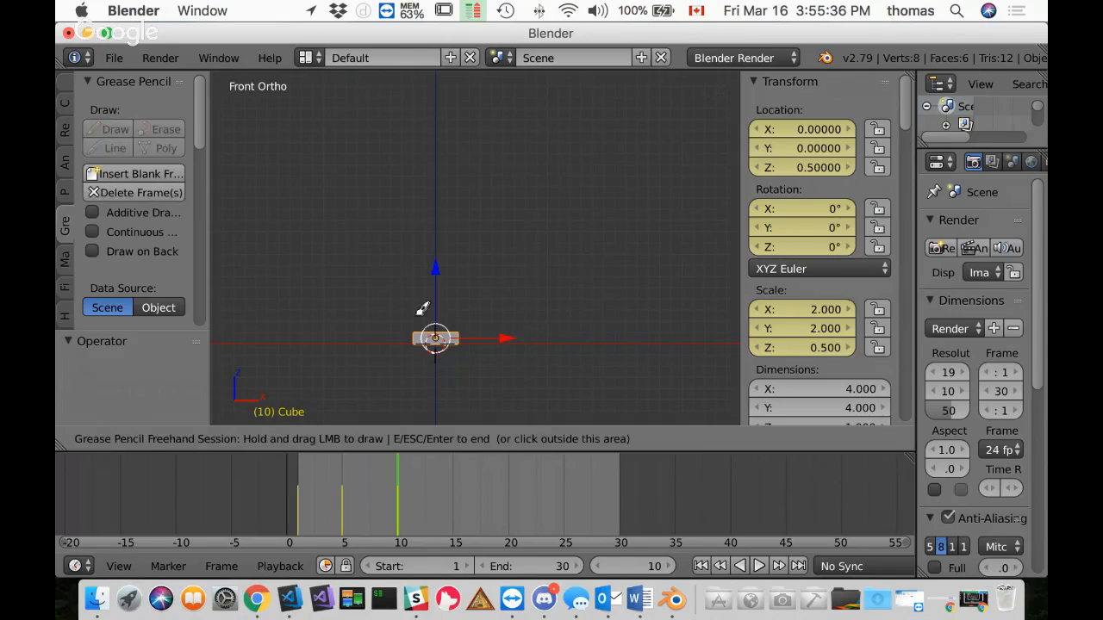
pyautogui.moveTo(437, 334)
pyautogui.mouseDown()
pyautogui.moveTo(443, 274)
pyautogui.moveTo(526, 194)
pyautogui.moveTo(628, 210)
pyautogui.moveTo(674, 245)
pyautogui.moveTo(712, 339)
pyautogui.mouseUp()
pyautogui.press('Escape')
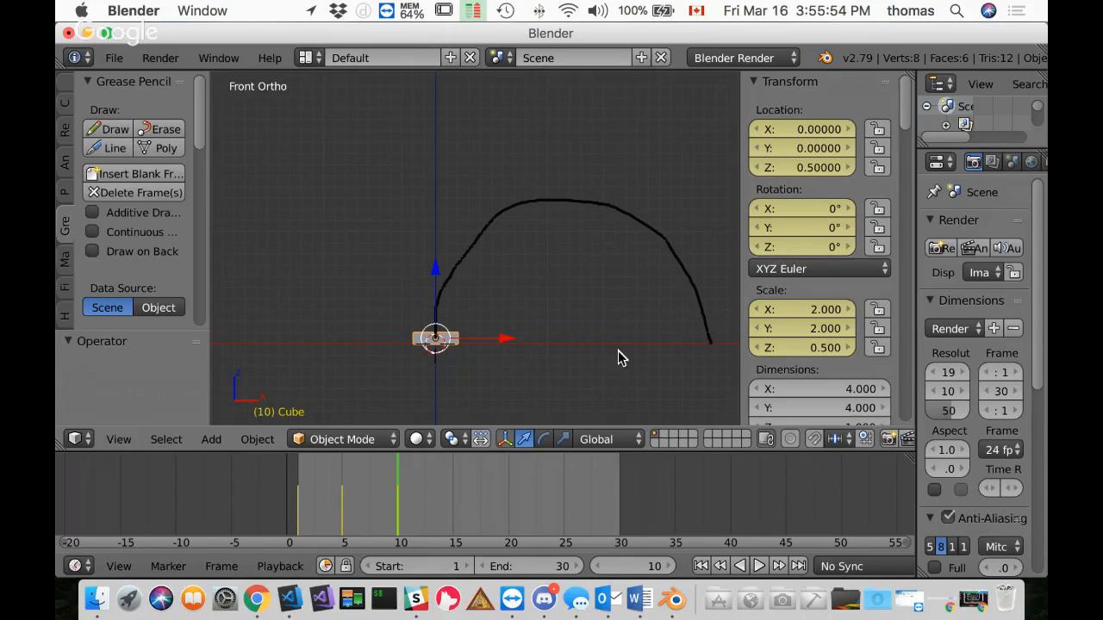
pyautogui.moveTo(621, 357)
pyautogui.mouseDown(button='middle')
pyautogui.moveTo(615, 268)
pyautogui.moveTo(564, 301)
pyautogui.moveTo(440, 287)
pyautogui.moveTo(546, 232)
pyautogui.moveTo(589, 226)
pyautogui.moveTo(583, 240)
pyautogui.mouseUp(button='middle')
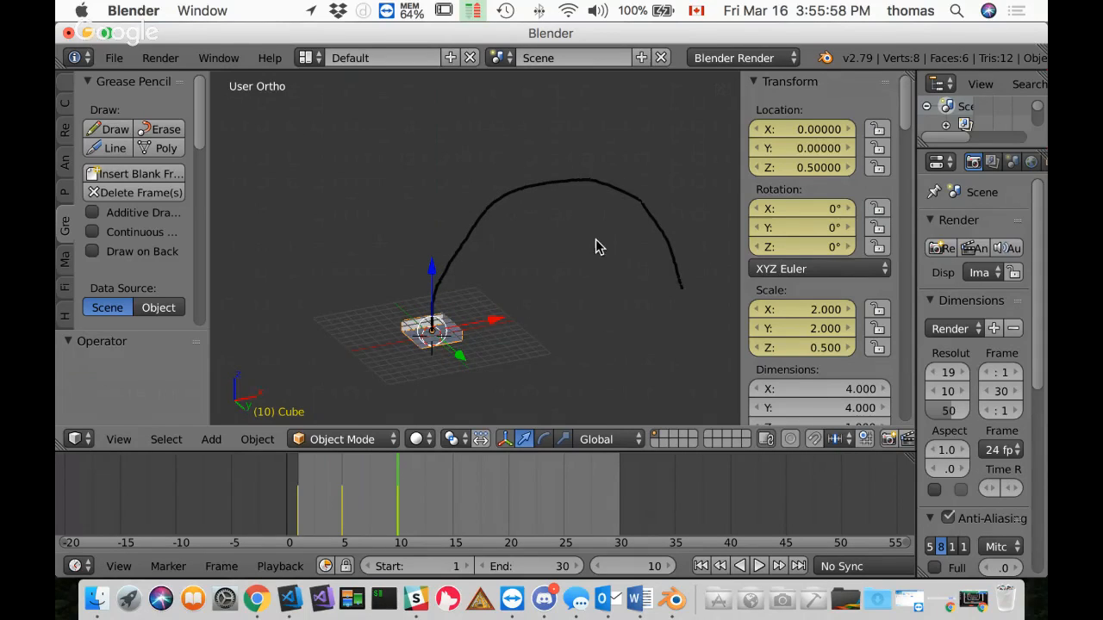
pyautogui.press('KP_1')
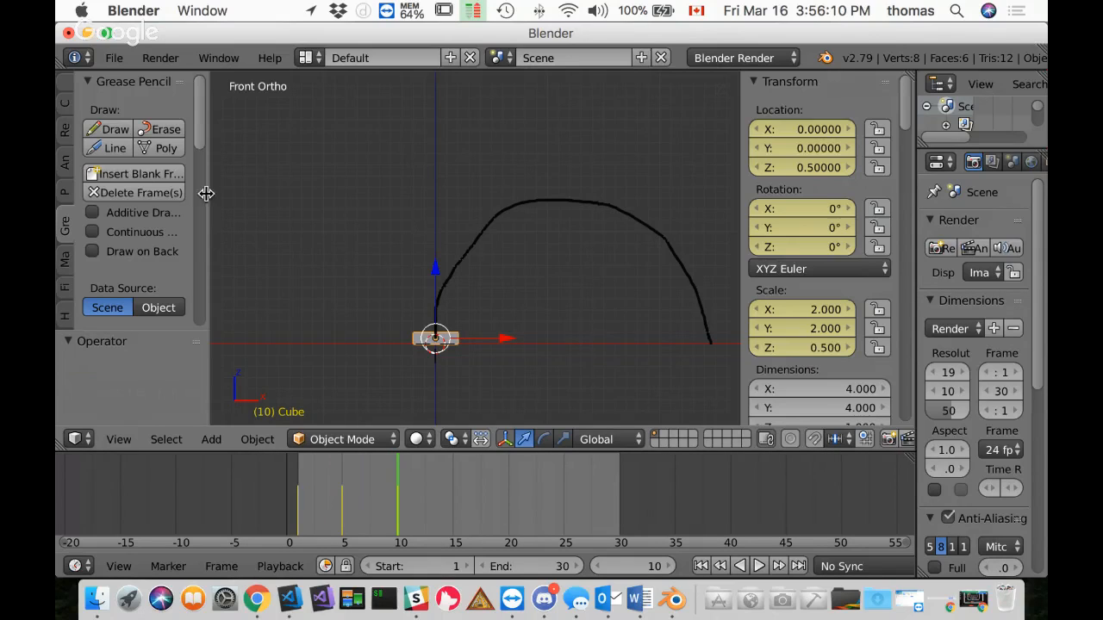
# Step: Try the Grease Pencil eraser on the rising side of the arc and place the 3D cursor near the arc's upper left
pyautogui.click(161, 133)
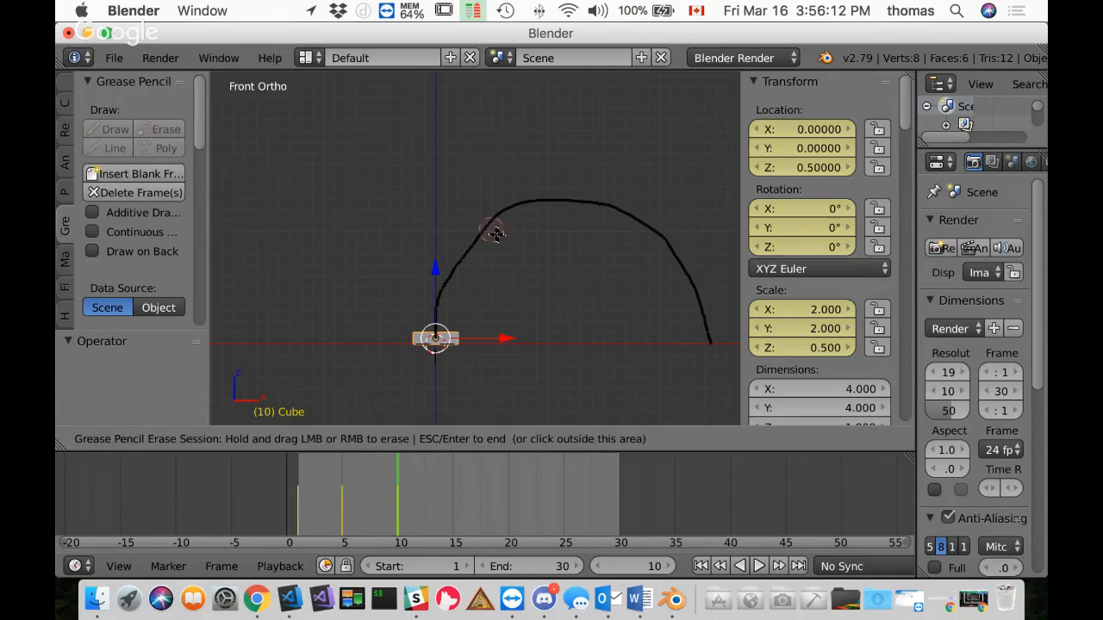
pyautogui.moveTo(449, 283)
pyautogui.mouseDown()
pyautogui.moveTo(434, 302)
pyautogui.moveTo(458, 271)
pyautogui.mouseUp()
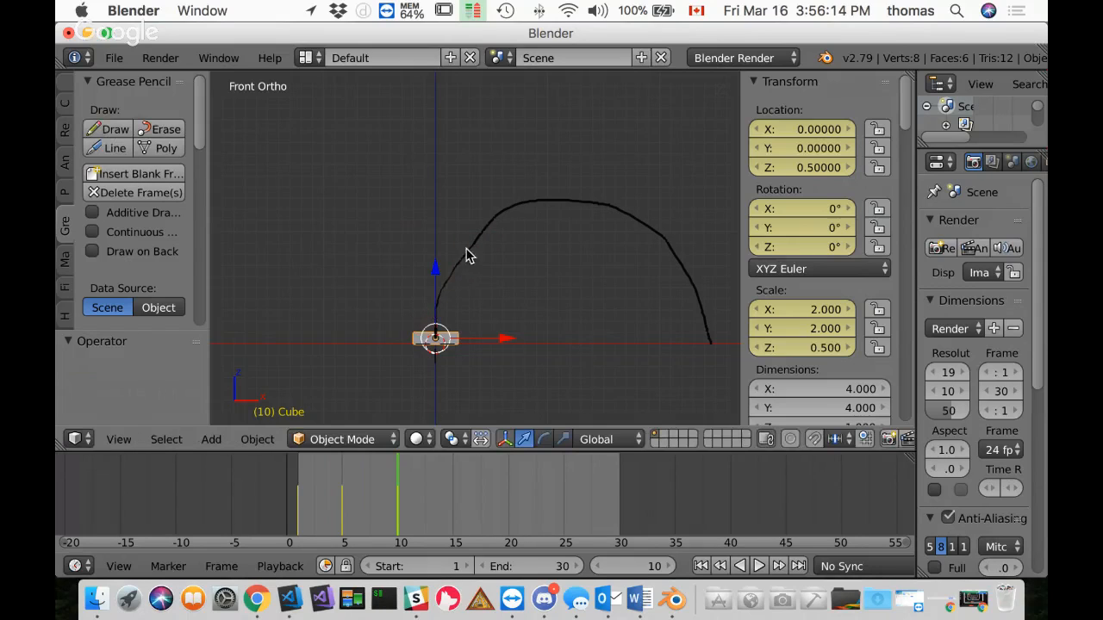
pyautogui.click(457, 264)
pyautogui.click(514, 211)
pyautogui.press('g')
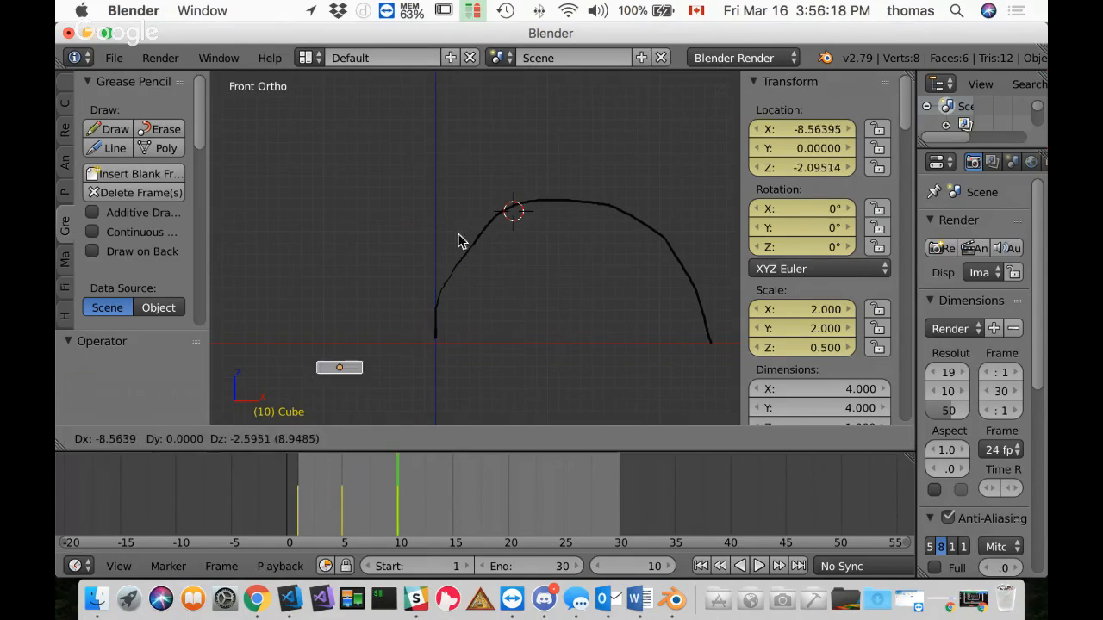
pyautogui.press('z')
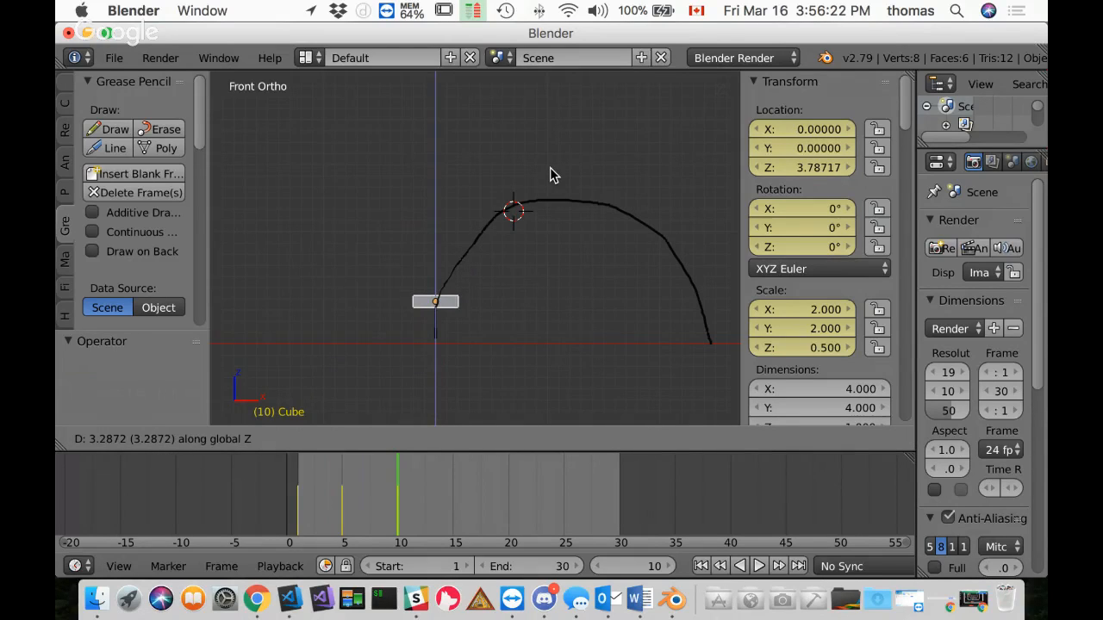
pyautogui.press('Escape')
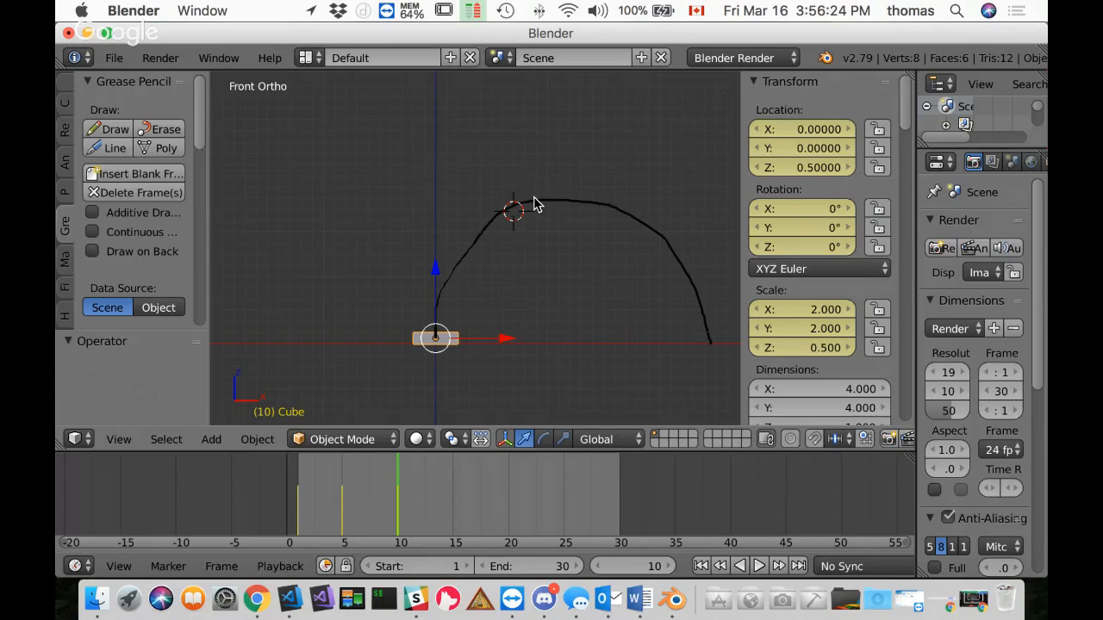
# Step: Deselect the cube, try erasing the upper right part of the arc, and undo the erasure
pyautogui.press('a')
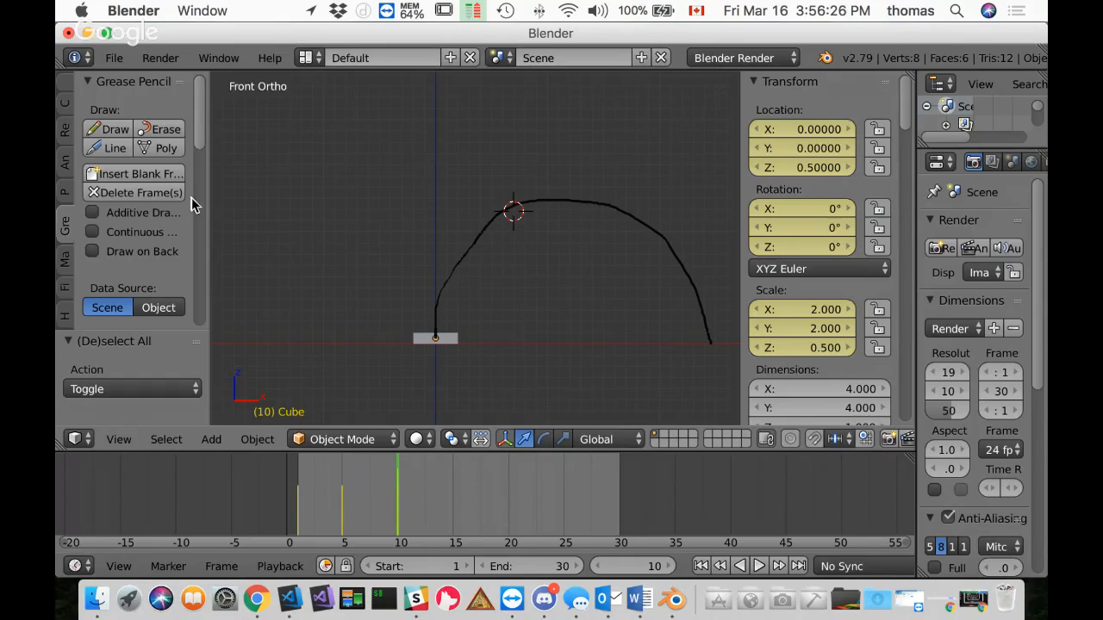
pyautogui.click(160, 129)
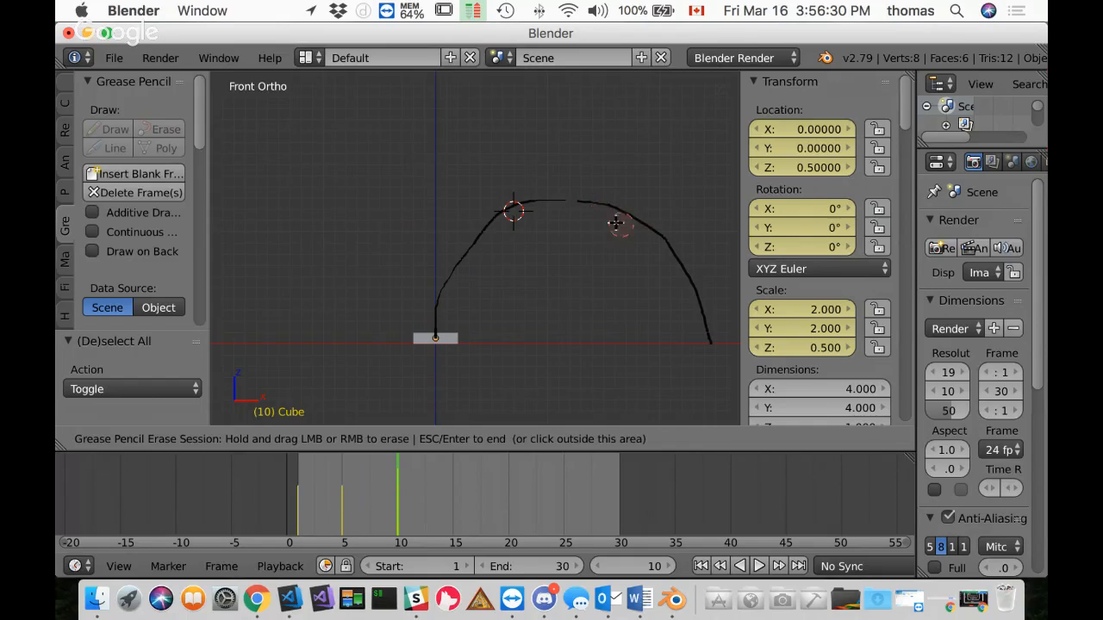
pyautogui.moveTo(564, 205)
pyautogui.mouseDown()
pyautogui.moveTo(623, 215)
pyautogui.moveTo(620, 206)
pyautogui.moveTo(673, 251)
pyautogui.mouseUp()
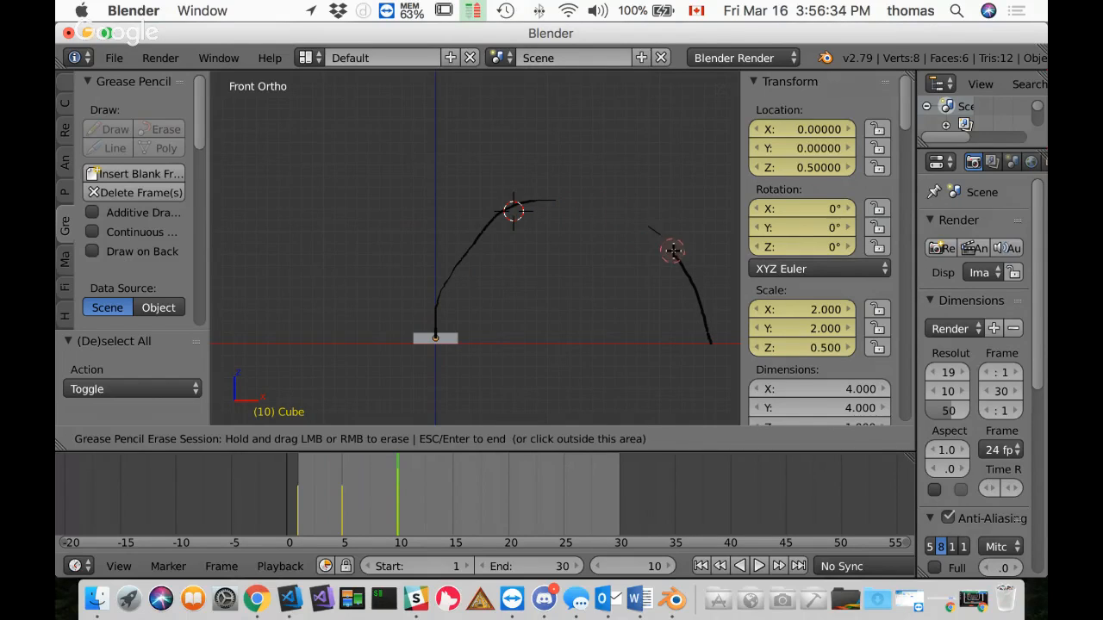
pyautogui.press('Escape')
pyautogui.hotkey('ctrl', 'z')
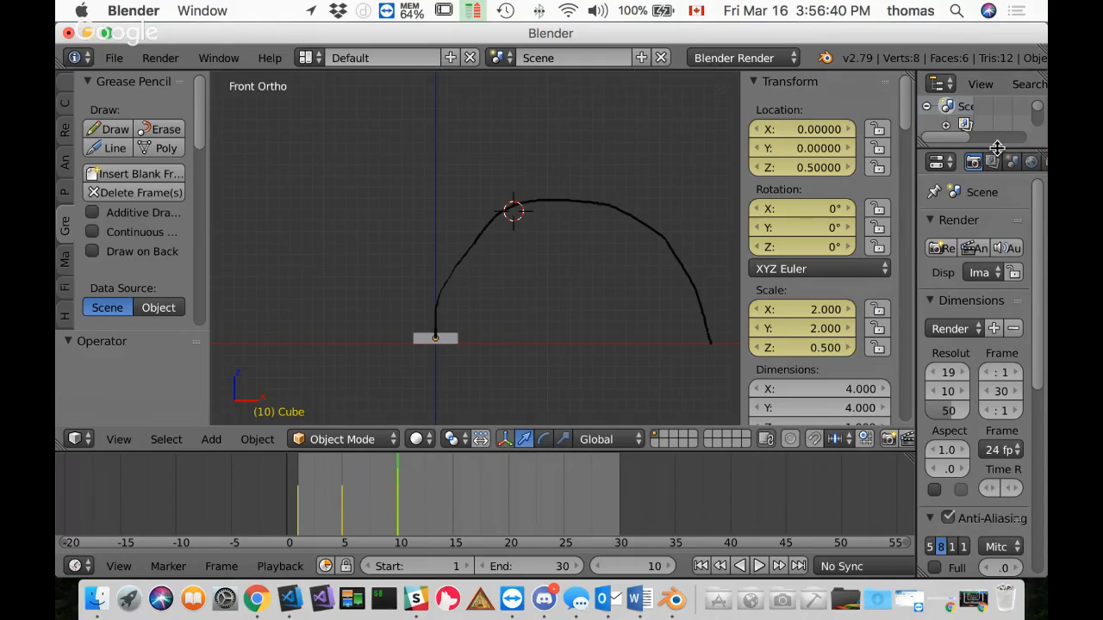
# Step: Enlarge the Outliner, expand its GPencil entry and select the Cube
pyautogui.moveTo(997, 148); pyautogui.dragTo(999, 257)
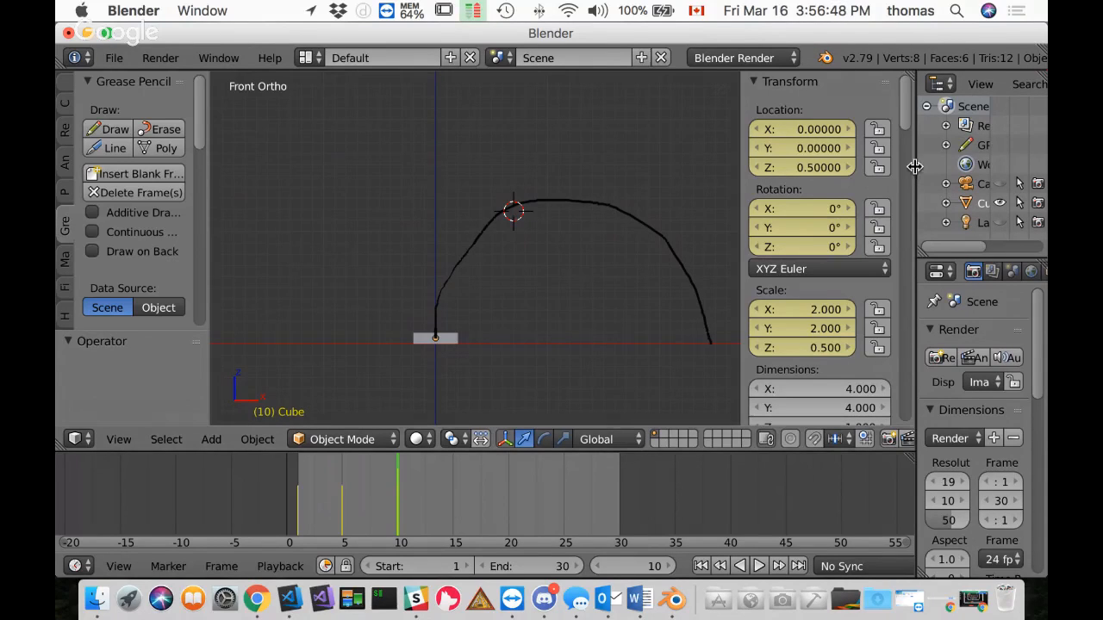
pyautogui.moveTo(905, 165); pyautogui.dragTo(838, 165)
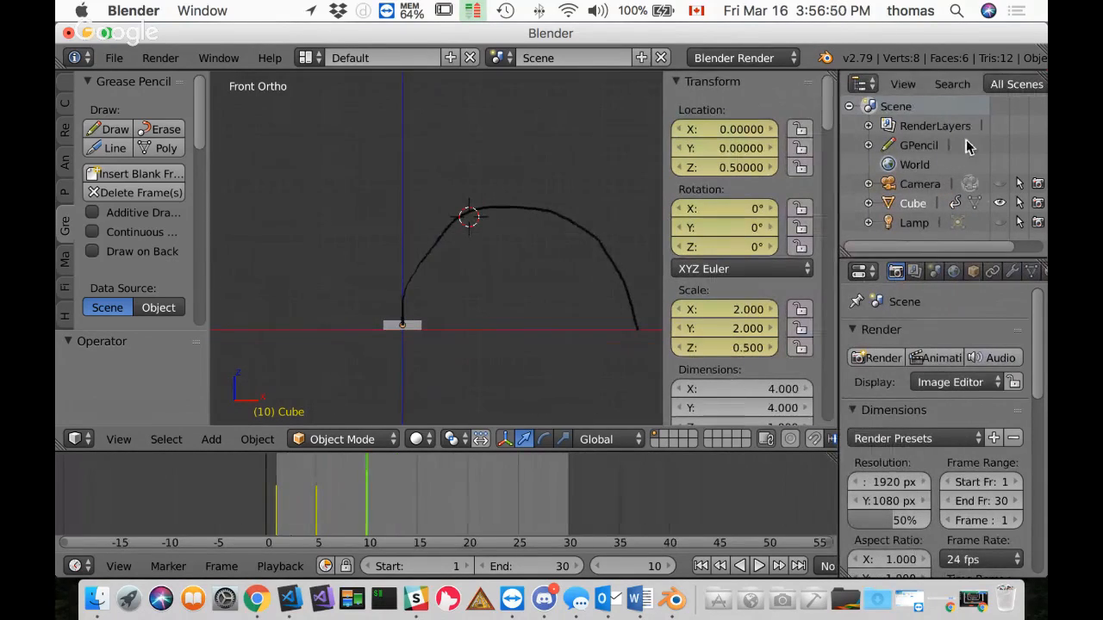
pyautogui.click(868, 145)
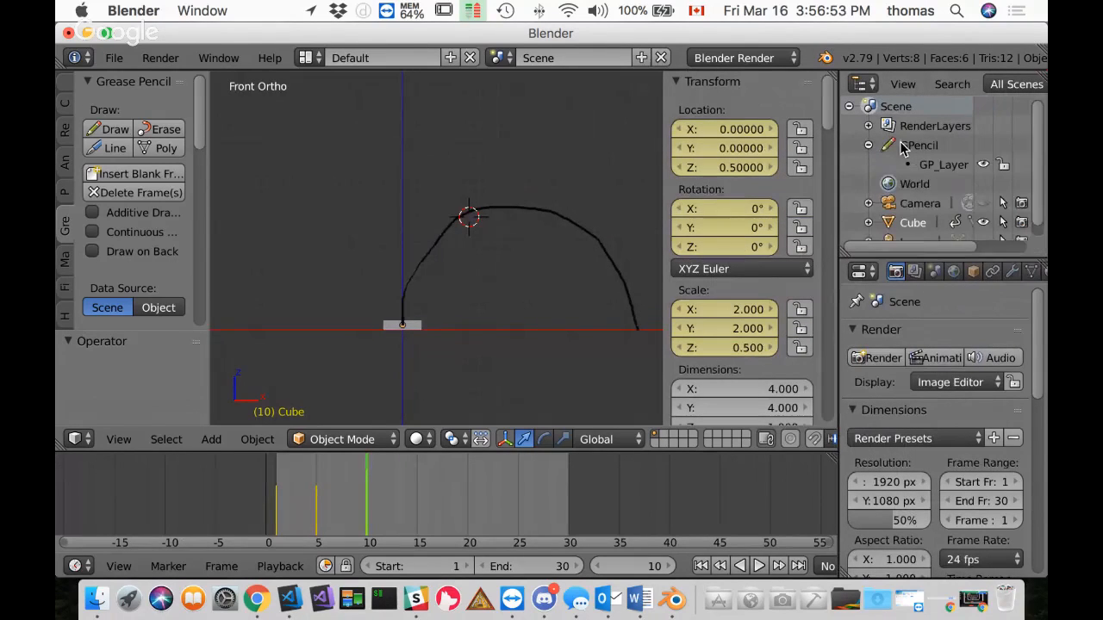
pyautogui.click(913, 223)
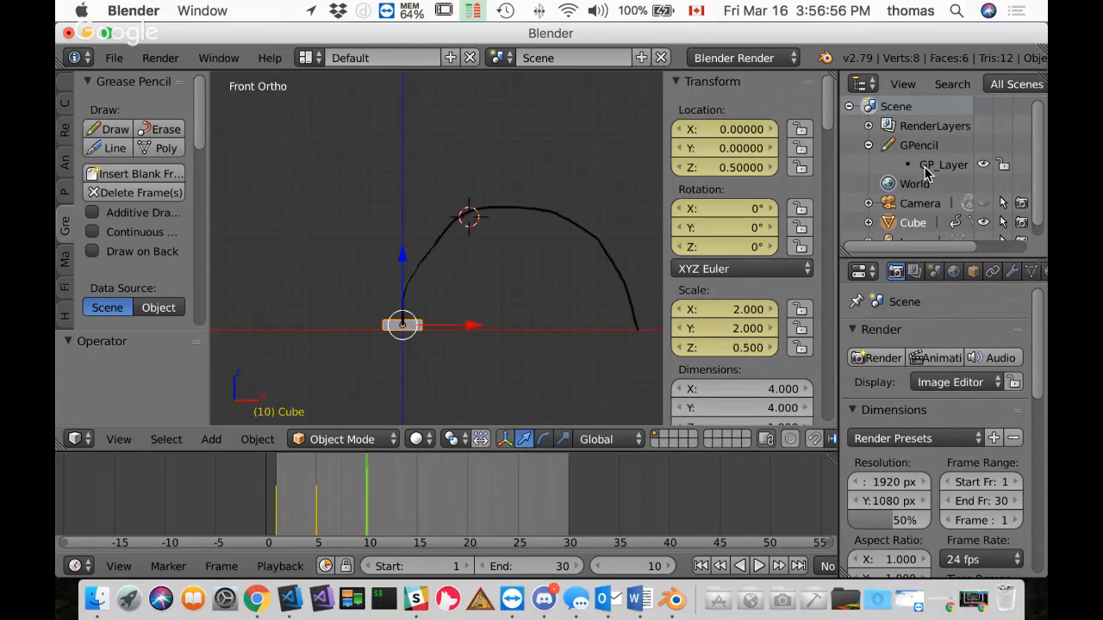
# Step: Hide and reshow GP_Layer several times, ending with it visible, then collapse GPencil and shrink the Outliner
pyautogui.click(982, 164)
pyautogui.click(982, 164)
pyautogui.click(983, 165)
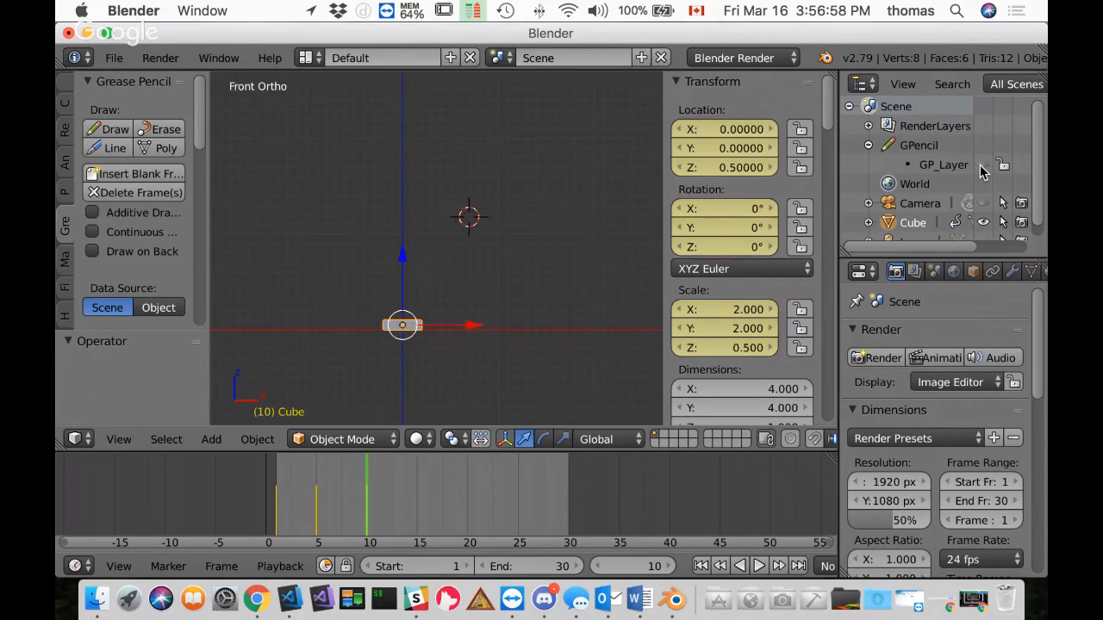
pyautogui.click(983, 165)
pyautogui.click(983, 165)
pyautogui.click(982, 165)
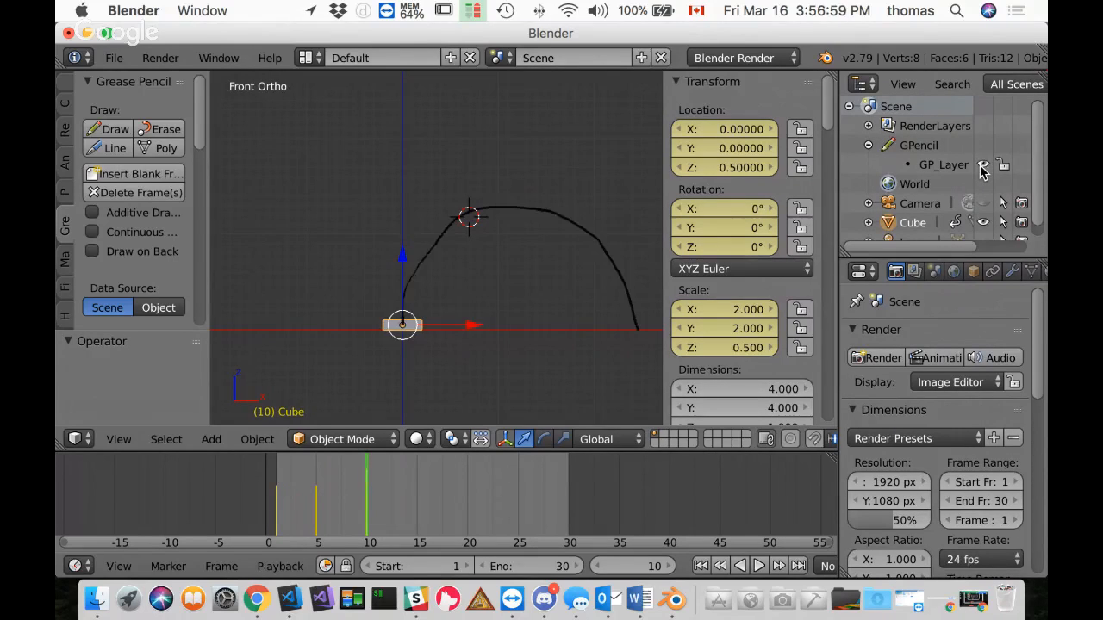
pyautogui.click(868, 146)
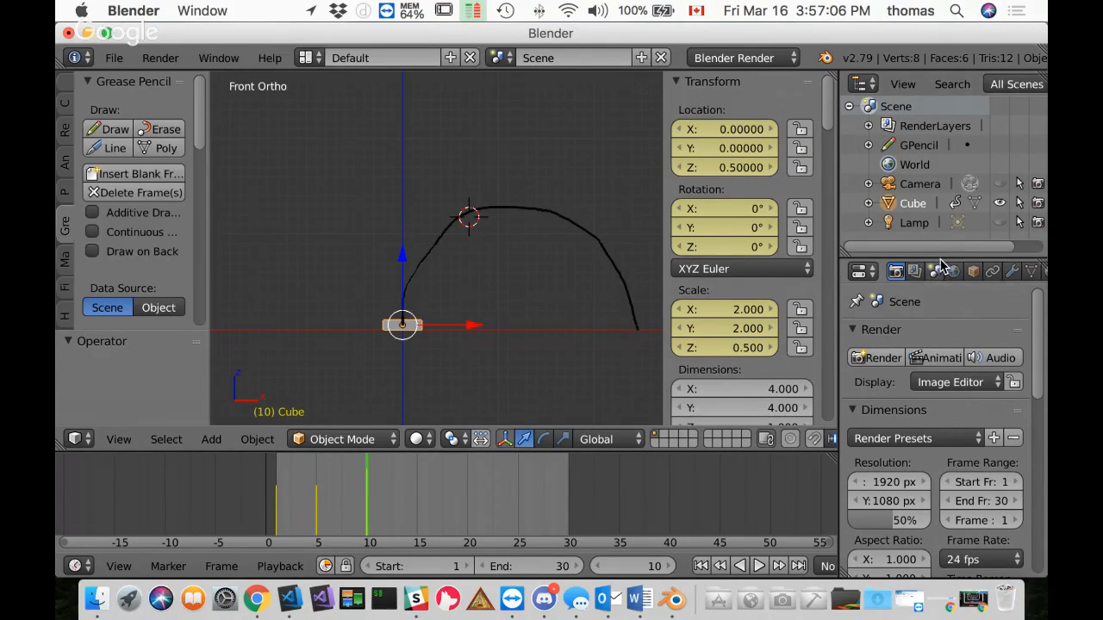
pyautogui.moveTo(941, 257); pyautogui.dragTo(913, 184)
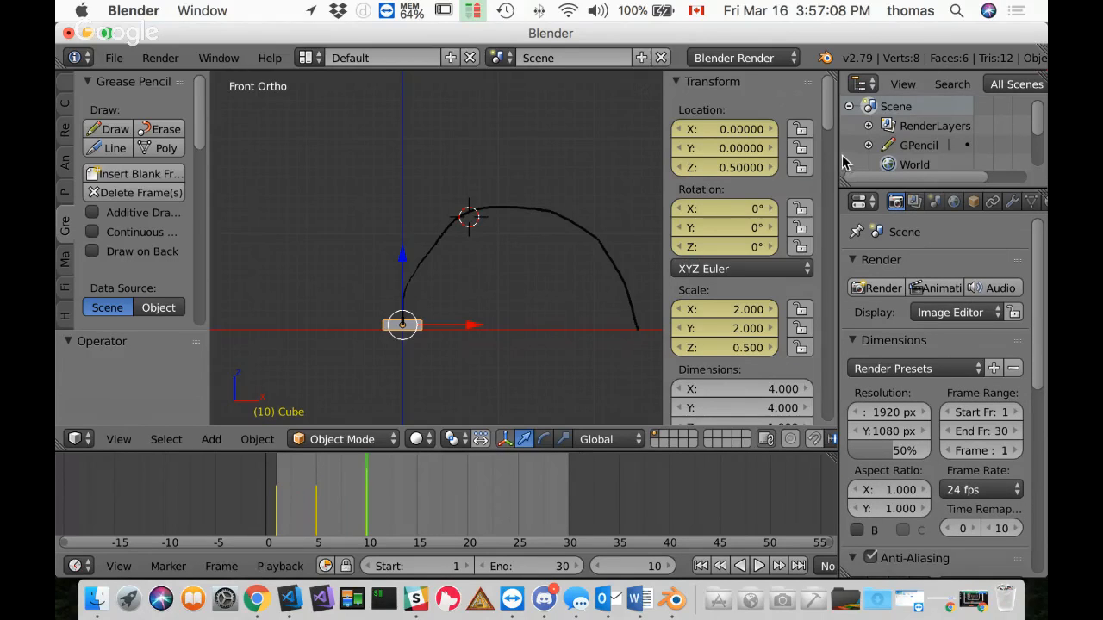
pyautogui.moveTo(834, 154); pyautogui.dragTo(878, 160)
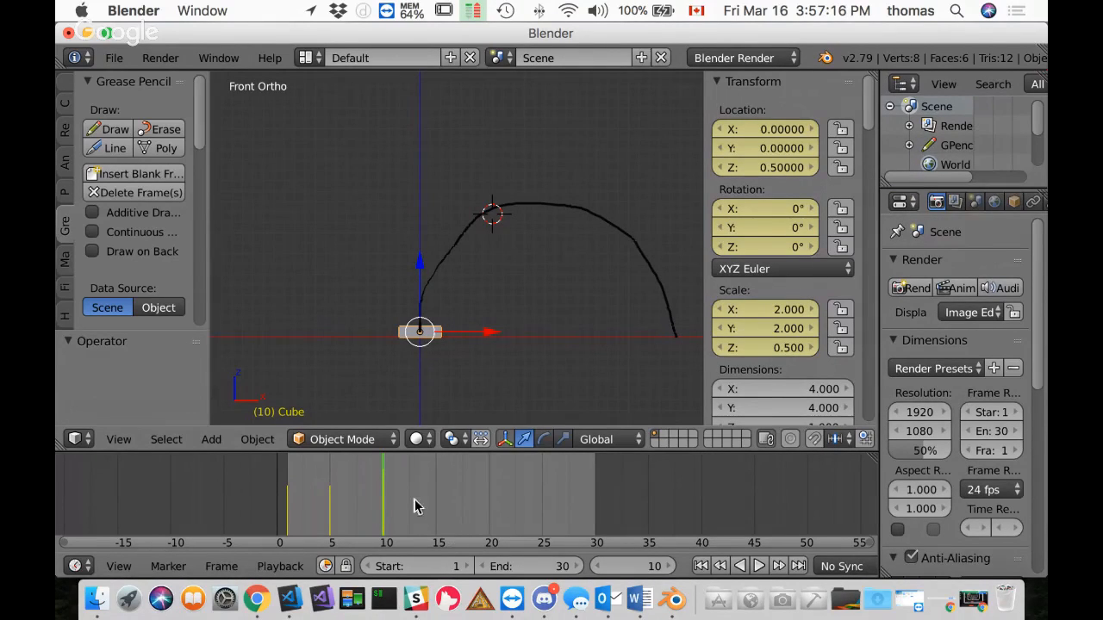
# Step: Play the animation and scrub the timeline to frame 15, stopping playback there
pyautogui.hotkey('alt', 'a')
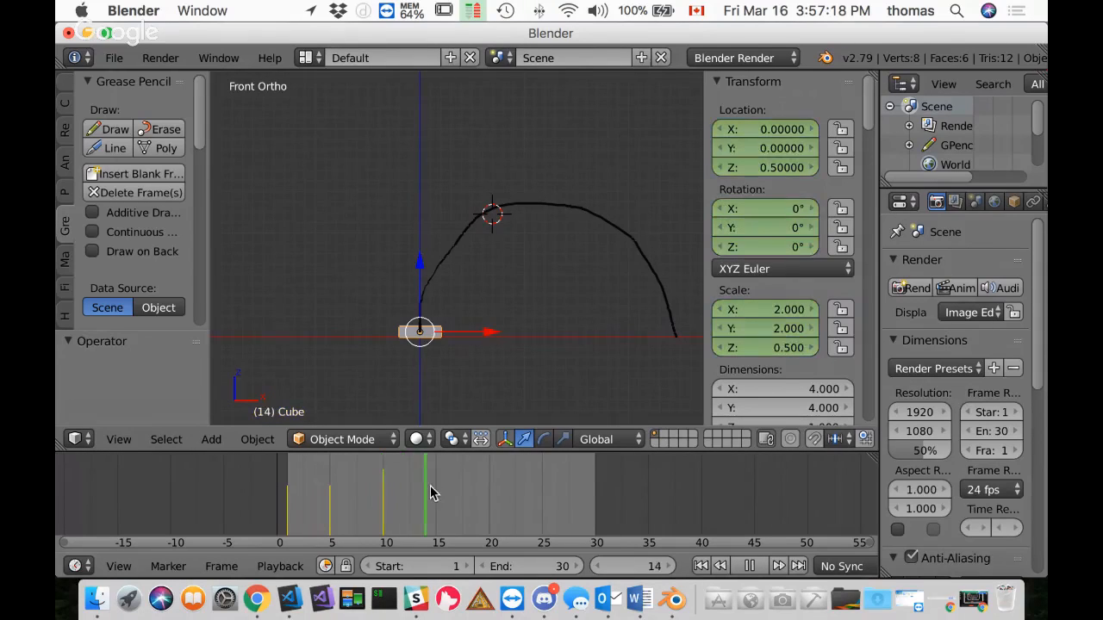
pyautogui.click(388, 493)
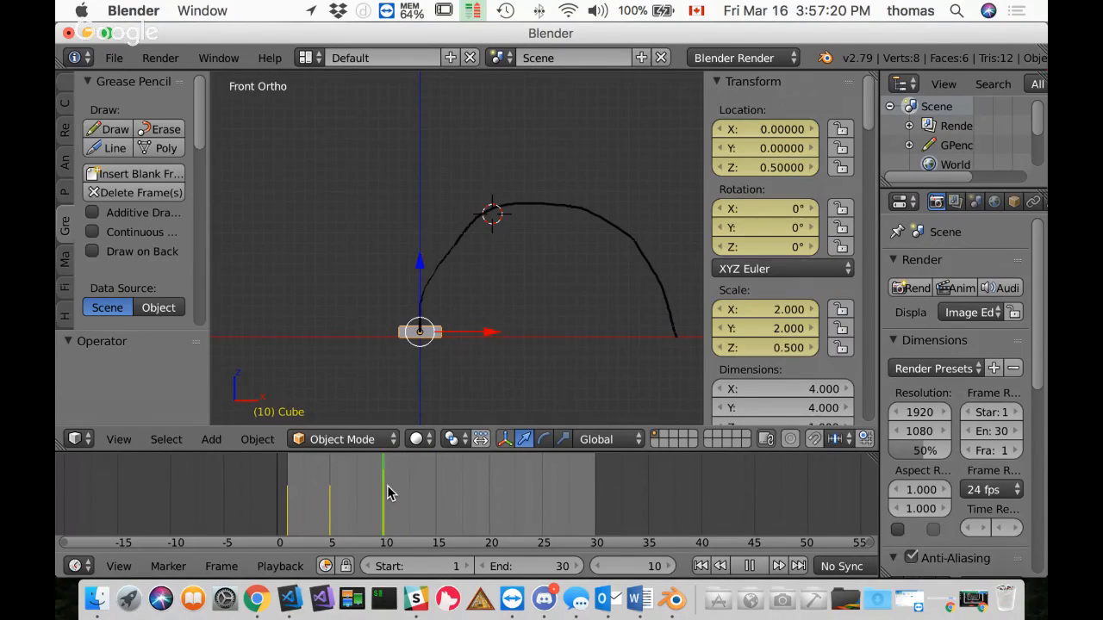
pyautogui.moveTo(388, 493); pyautogui.dragTo(436, 500)
pyautogui.hotkey('alt', 'a')
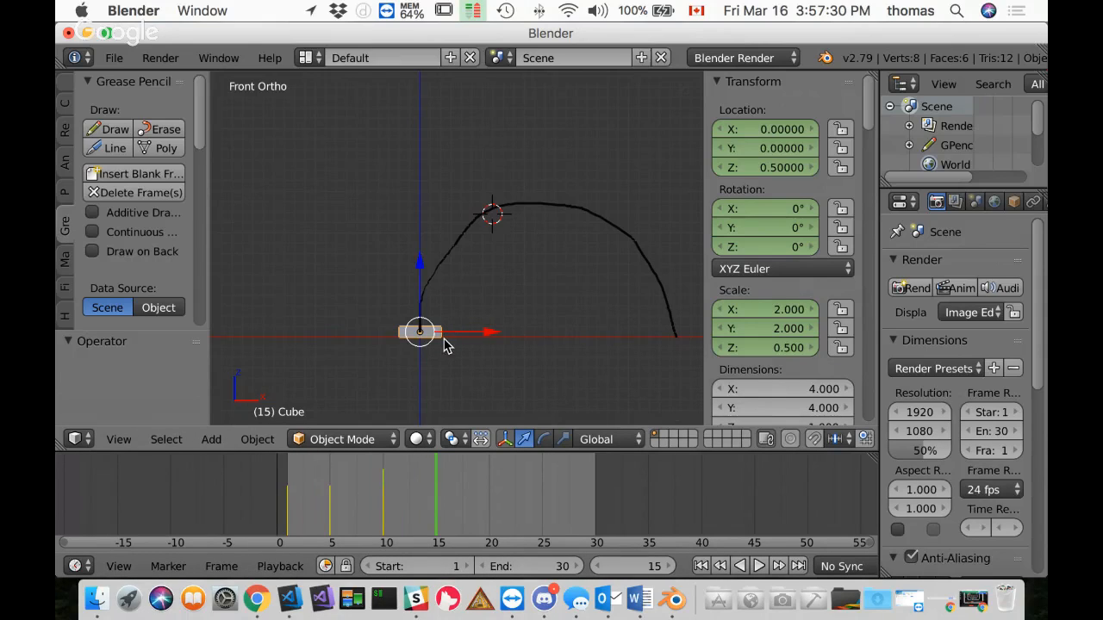
# Step: Place the cube on the arc's rising side at about X 4.93, Z 10.91, rotated about -43.9°, and insert a LocRotScale keyframe at frame 15
pyautogui.moveTo(410, 335); pyautogui.dragTo(462, 224)
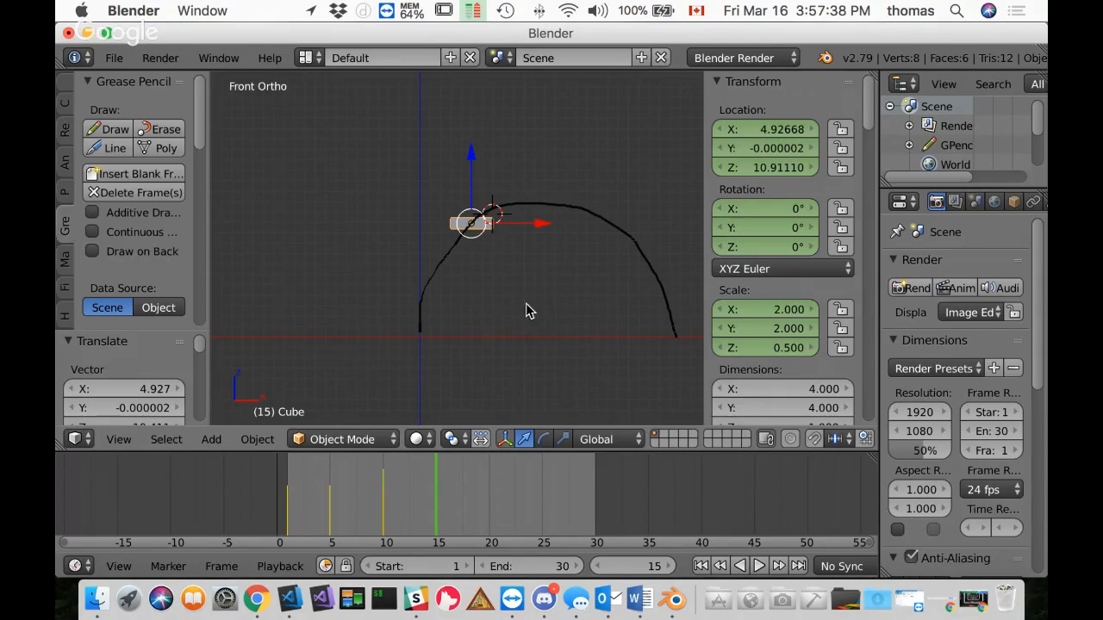
pyautogui.press('r')
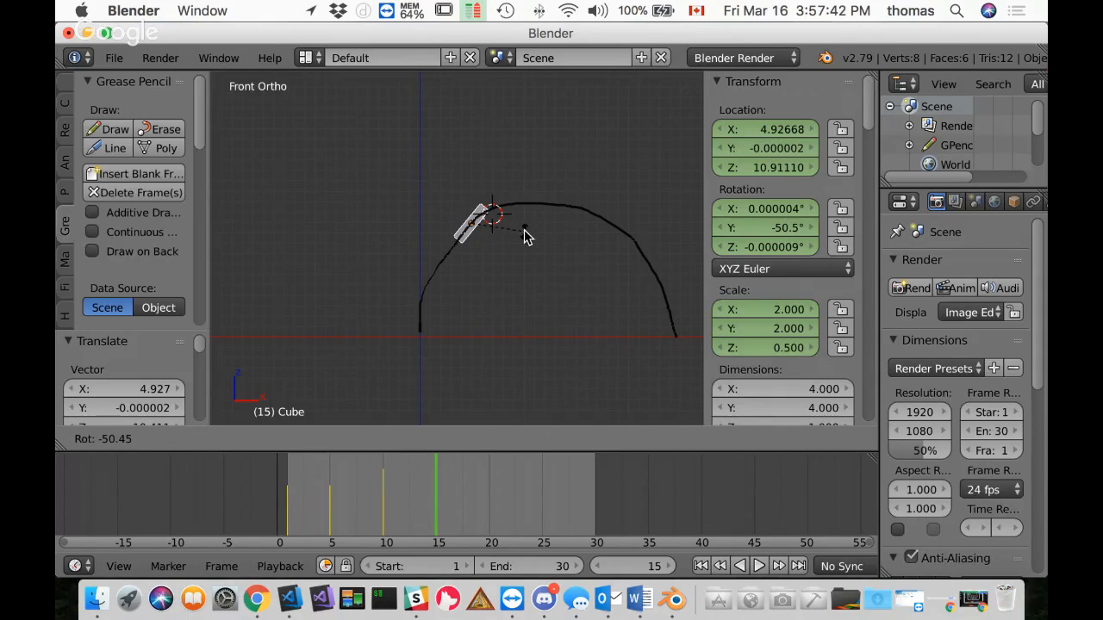
pyautogui.click(524, 242)
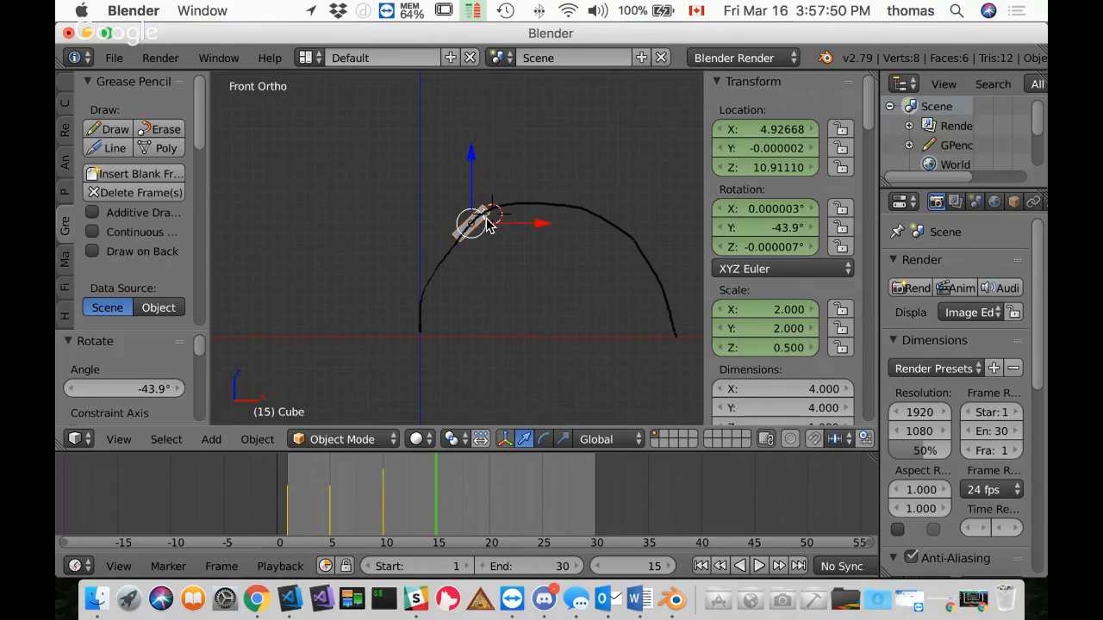
pyautogui.press('i')
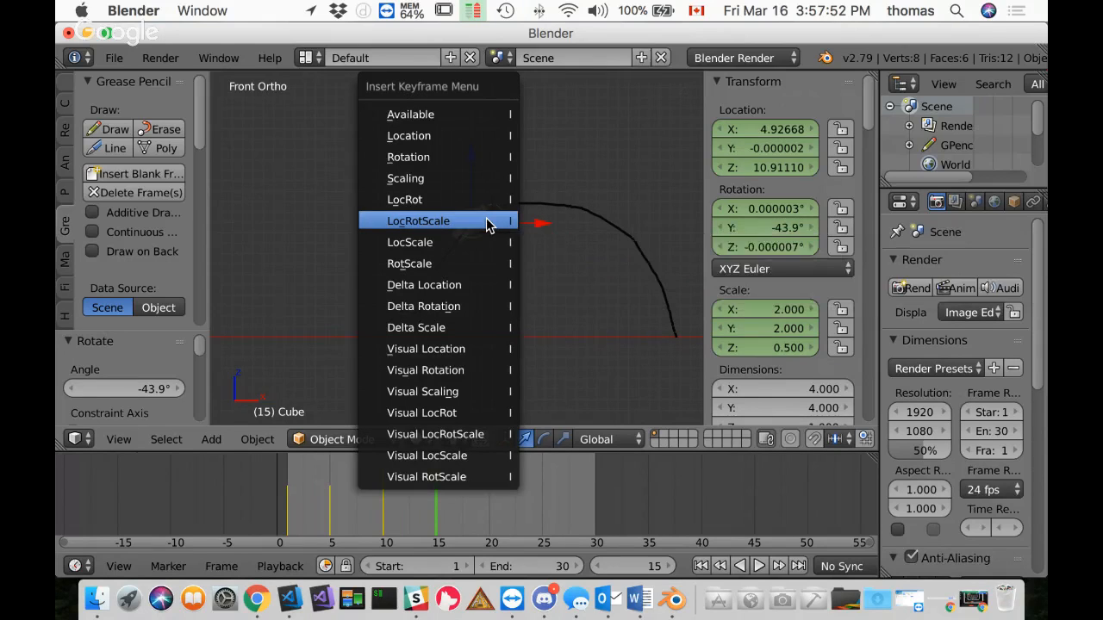
pyautogui.click(487, 222)
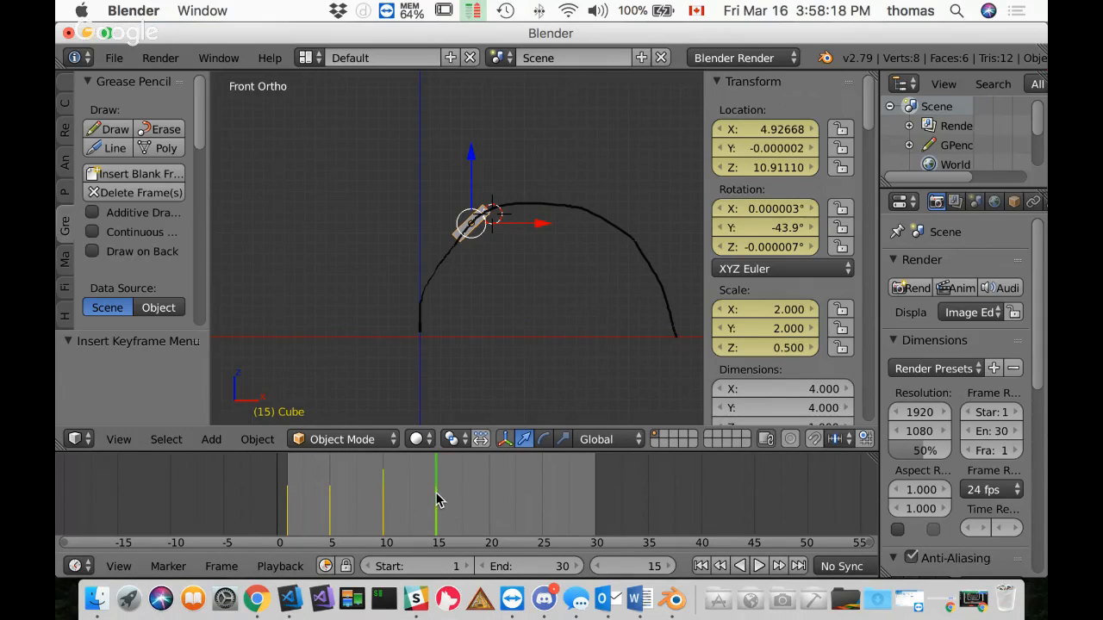
# Step: At frame 20, move the cube to the arc's top at about X 10.97, Z 12.77, level it, and insert a LocRotScale keyframe
pyautogui.hotkey('alt', 'a')
pyautogui.hotkey('alt', 'a')
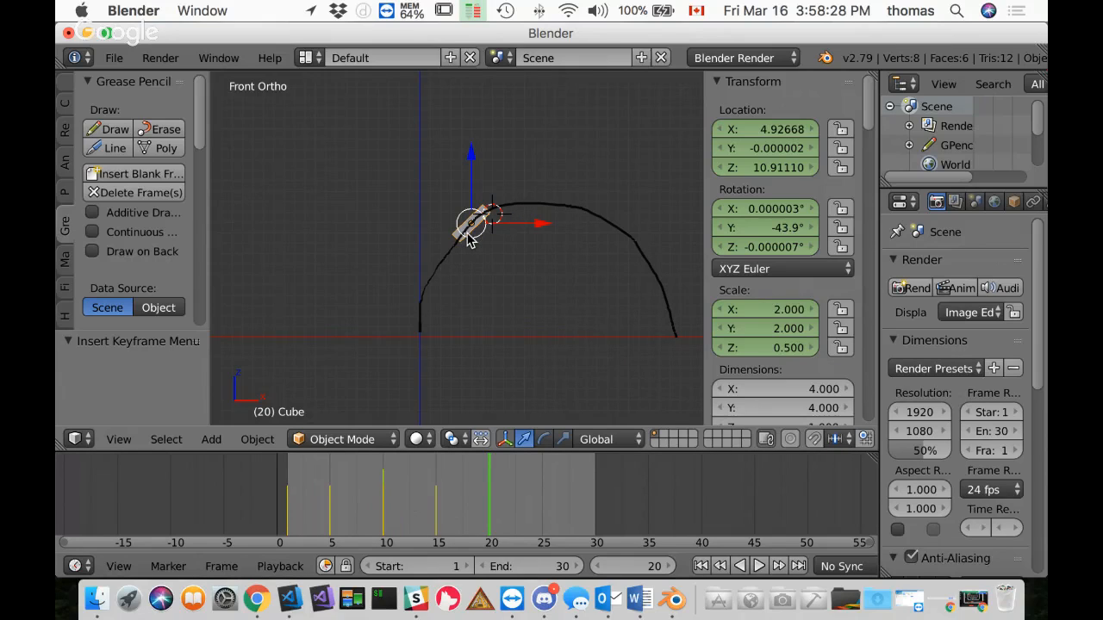
pyautogui.press('g')
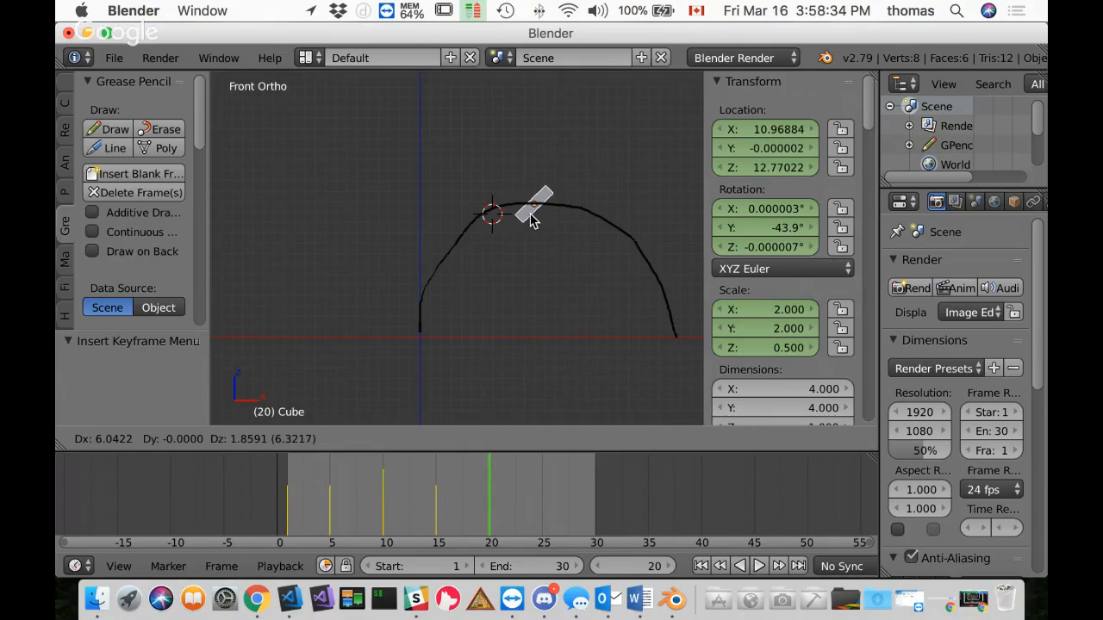
pyautogui.click(532, 220)
pyautogui.press('r')
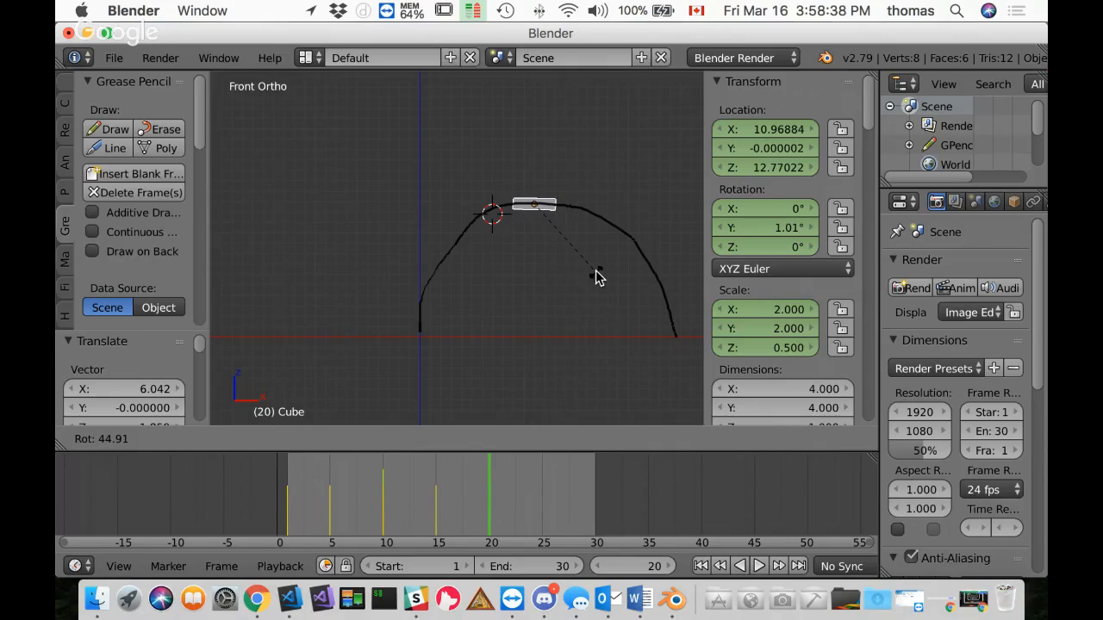
pyautogui.click(599, 276)
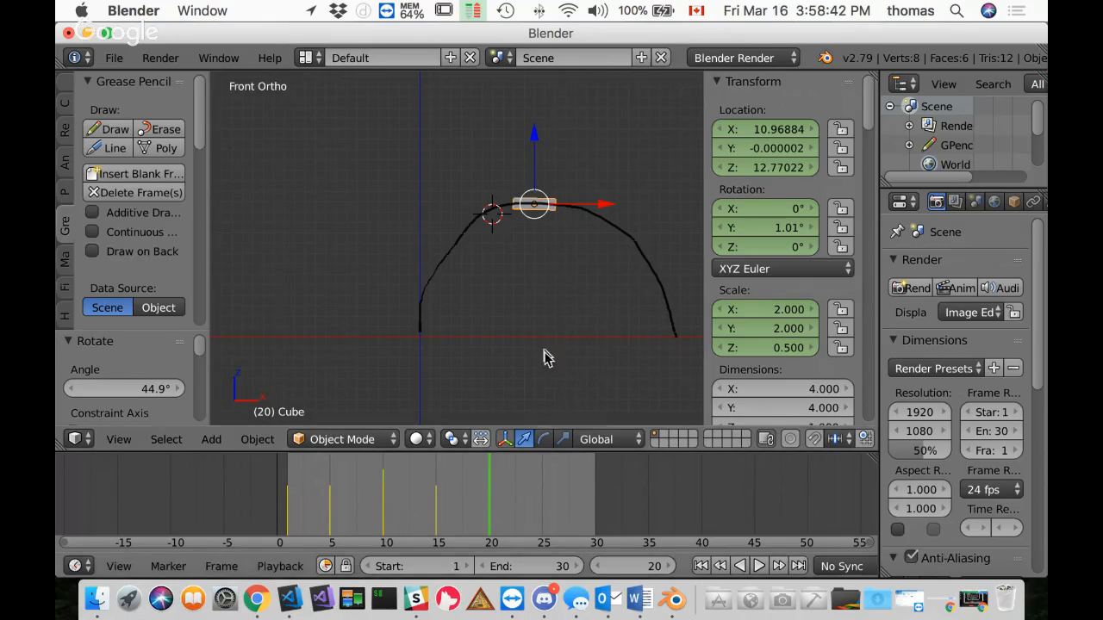
pyautogui.press('i')
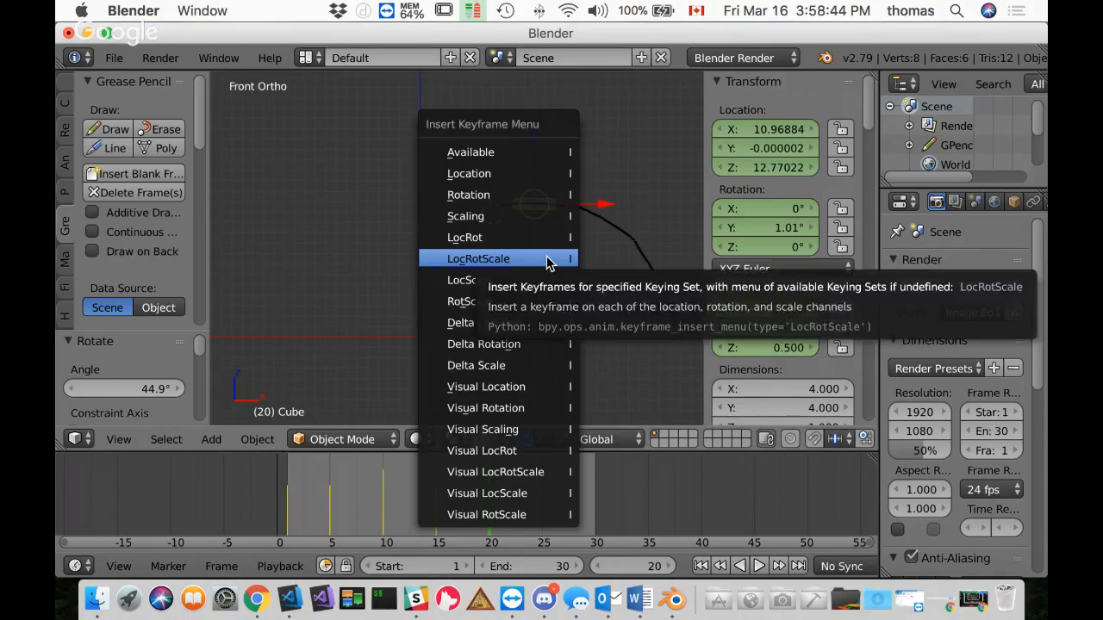
pyautogui.click(548, 260)
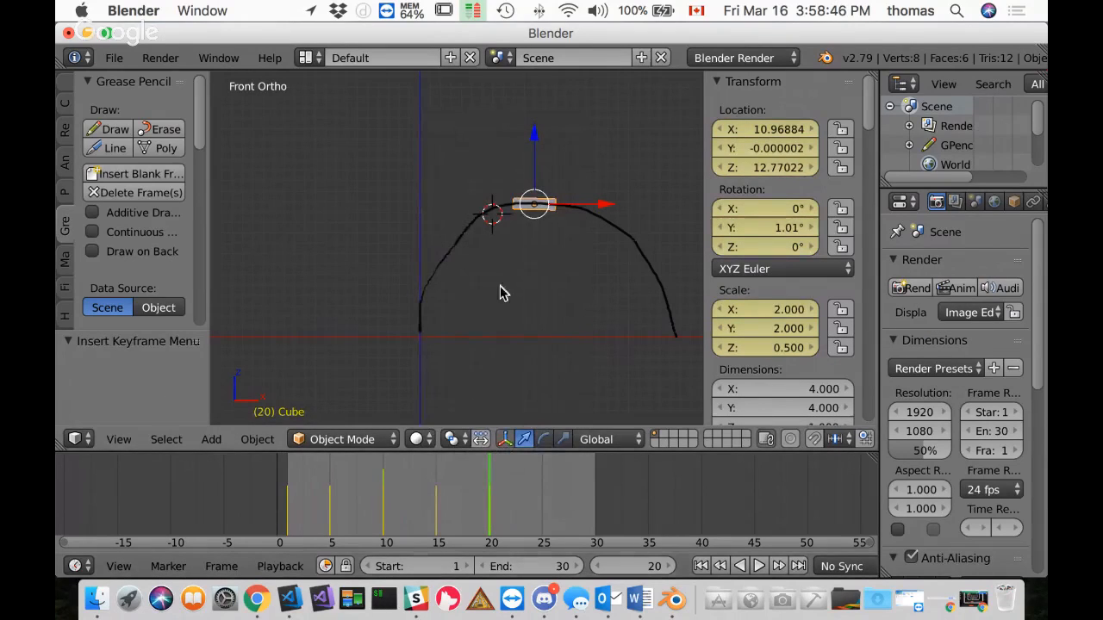
# Step: At frame 17, raise the cube onto the arc at about Z 12.72 and insert a keyframe for location, rotation and scale
pyautogui.hotkey('alt', 'a')
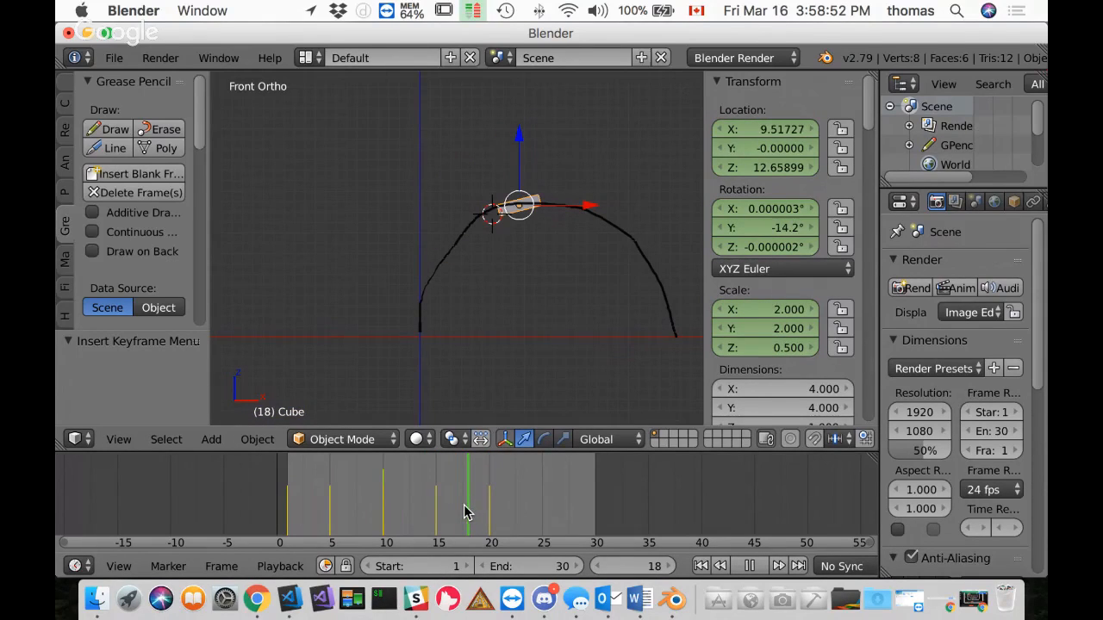
pyautogui.click(463, 512)
pyautogui.hotkey('alt', 'a')
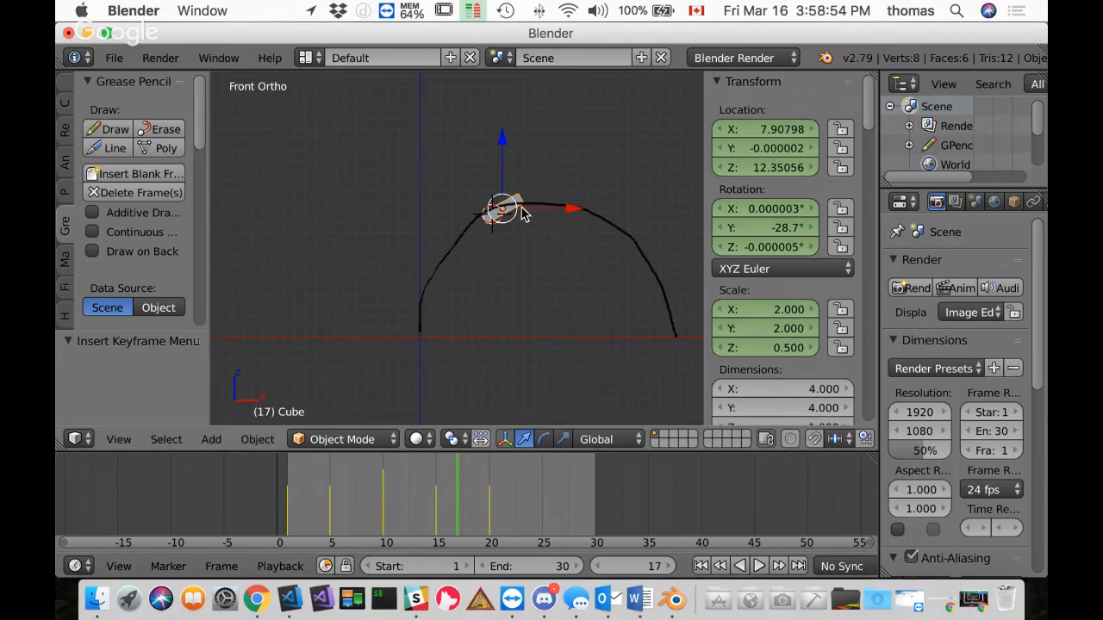
pyautogui.moveTo(505, 143); pyautogui.dragTo(503, 141)
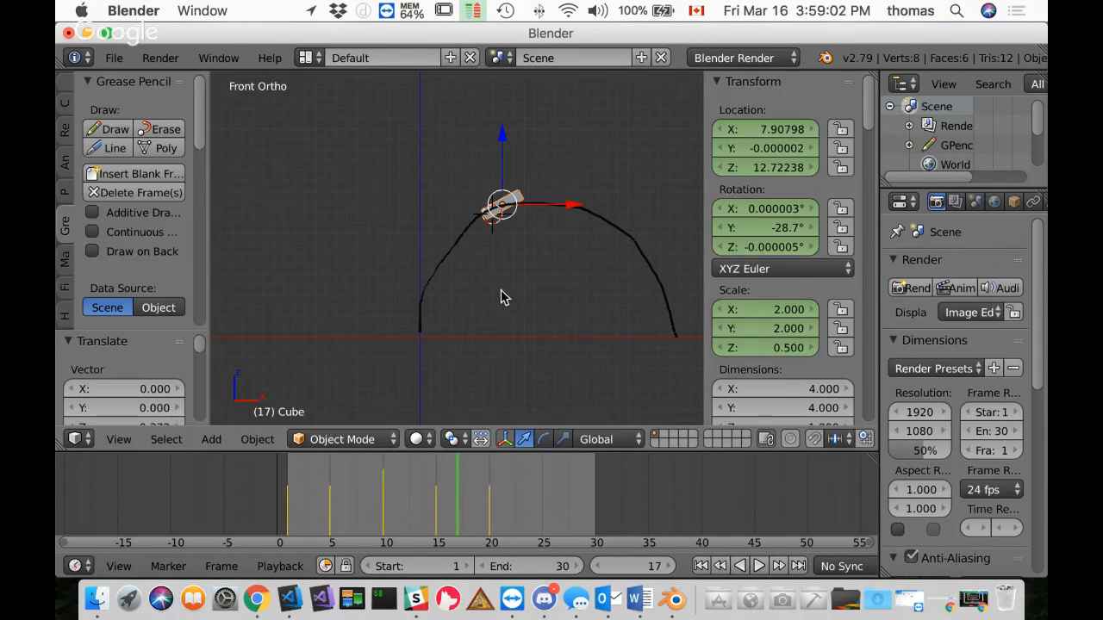
pyautogui.press('i')
pyautogui.click(514, 210)
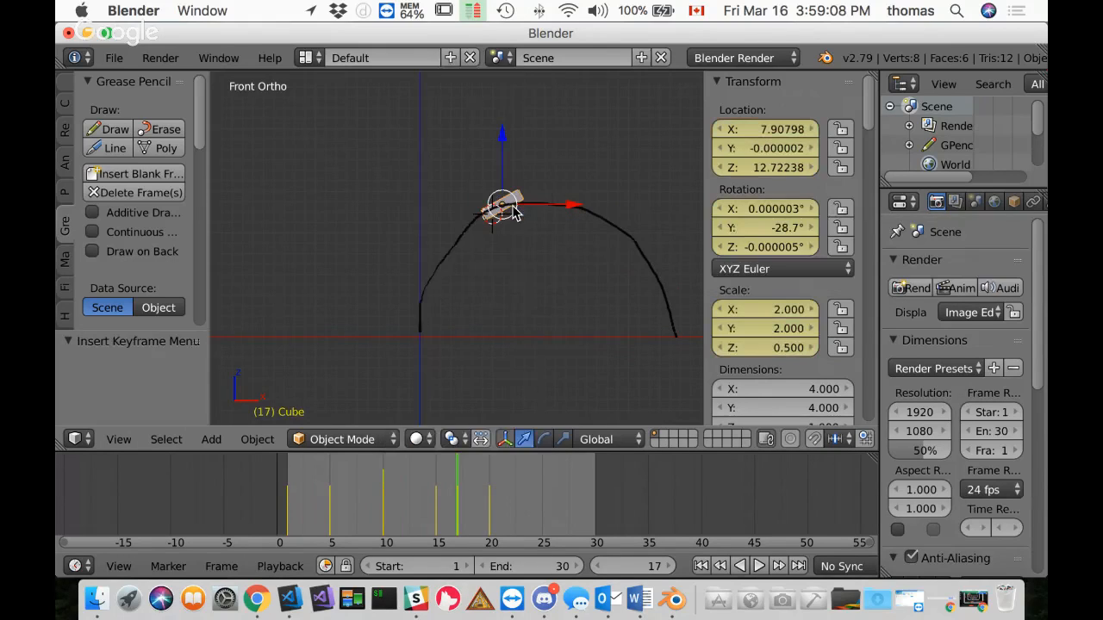
# Step: Insert a location, rotation and scale keyframe for the cube's in-between pose at frame 19
pyautogui.hotkey('alt', 'a')
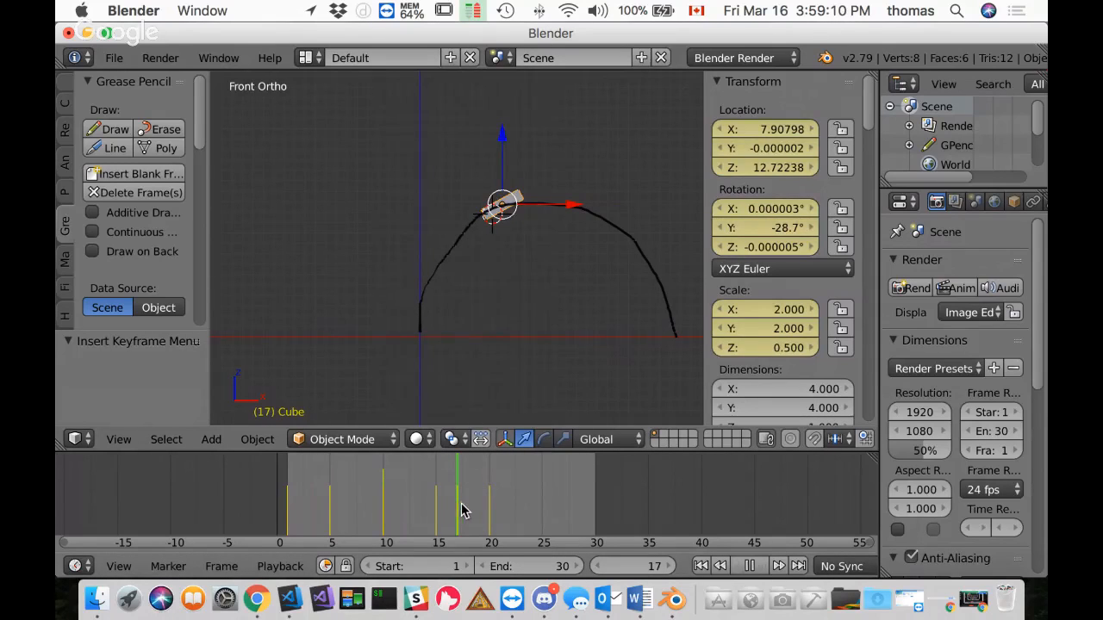
pyautogui.moveTo(472, 512); pyautogui.dragTo(480, 514)
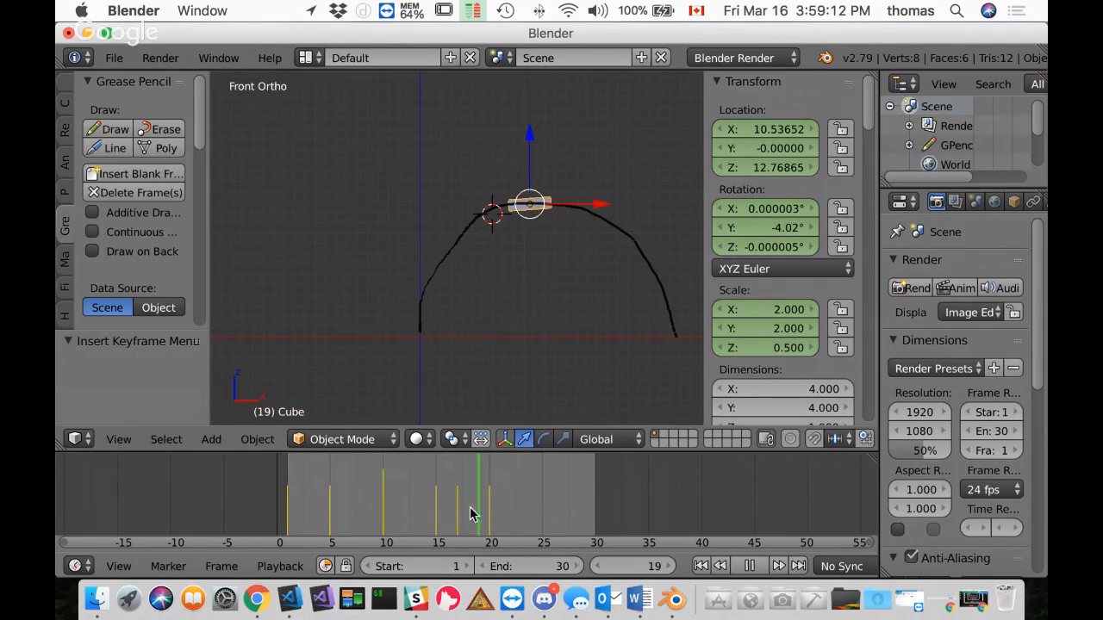
pyautogui.hotkey('alt', 'a')
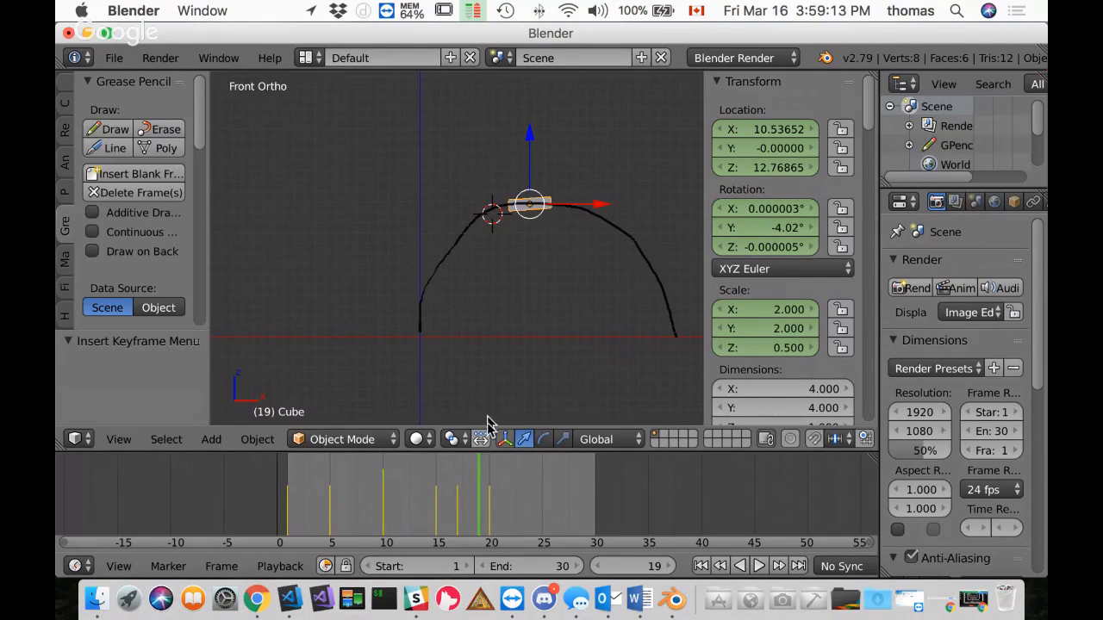
pyautogui.press('i')
pyautogui.click(532, 229)
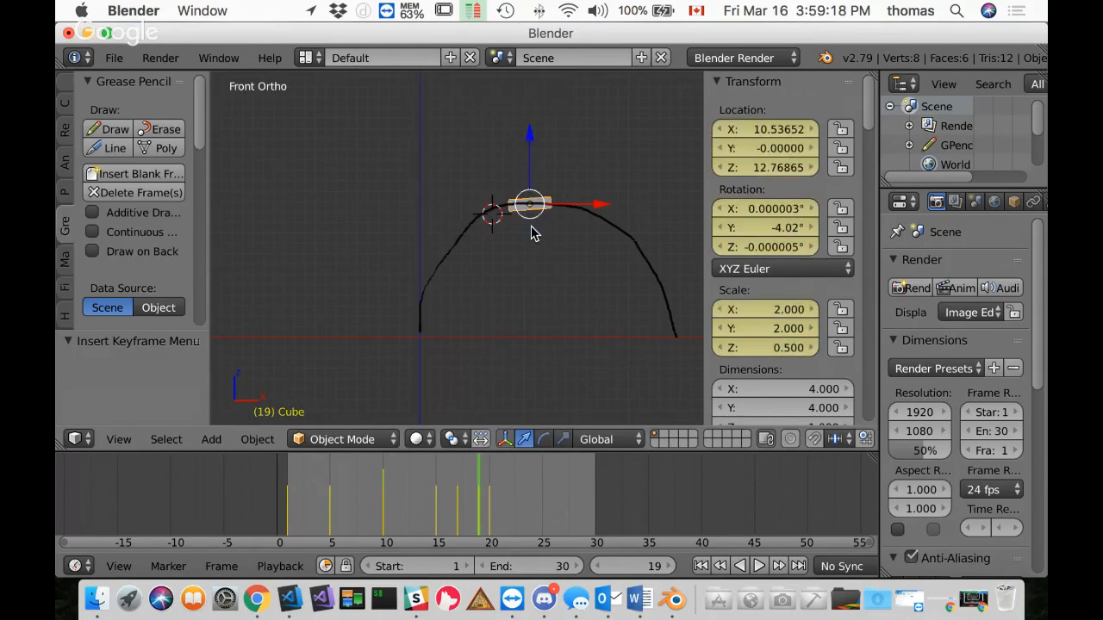
# Step: Review the leap in the timeline, then at frame 25 move the cube onto the arc's falling side at about X 19.06, Z 10.63
pyautogui.hotkey('alt', 'a')
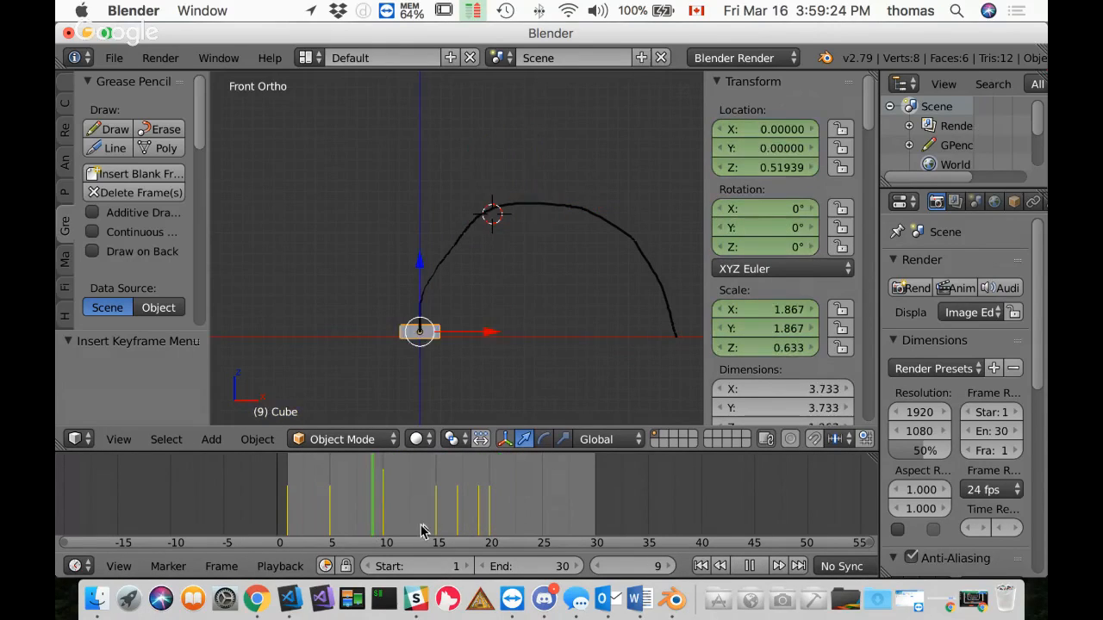
pyautogui.moveTo(464, 529); pyautogui.dragTo(541, 520)
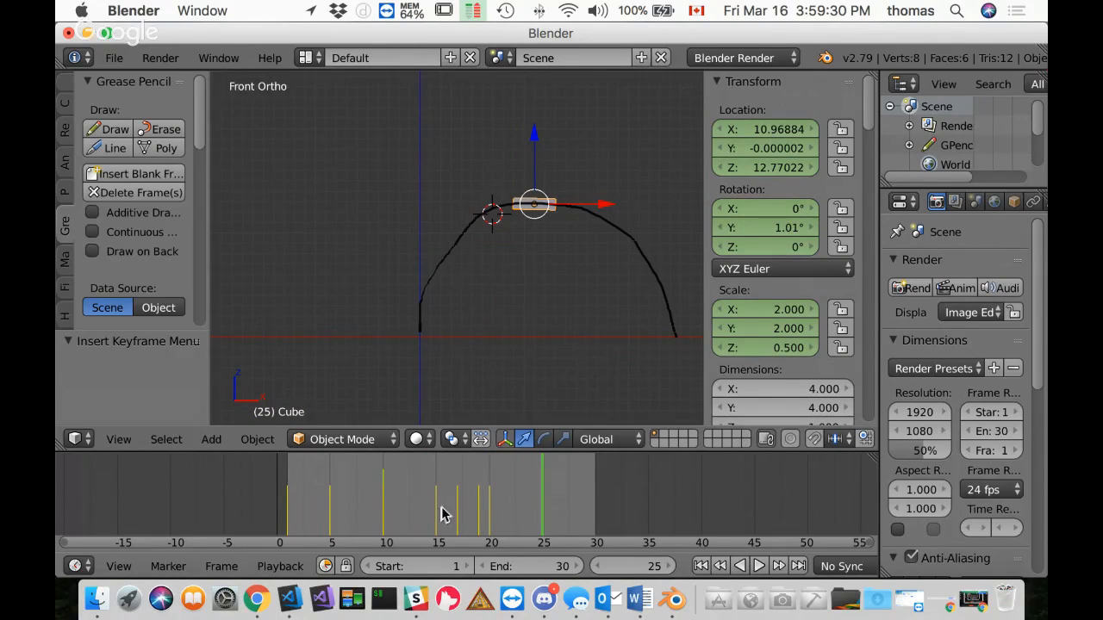
pyautogui.click(533, 498)
pyautogui.click(441, 504)
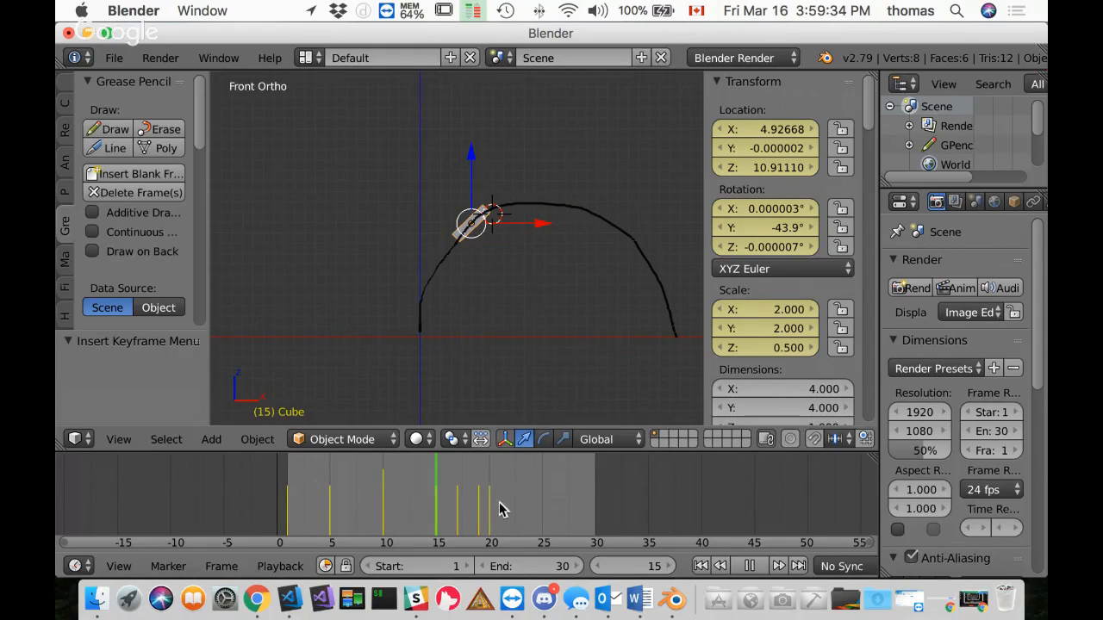
pyautogui.moveTo(499, 503); pyautogui.dragTo(542, 513)
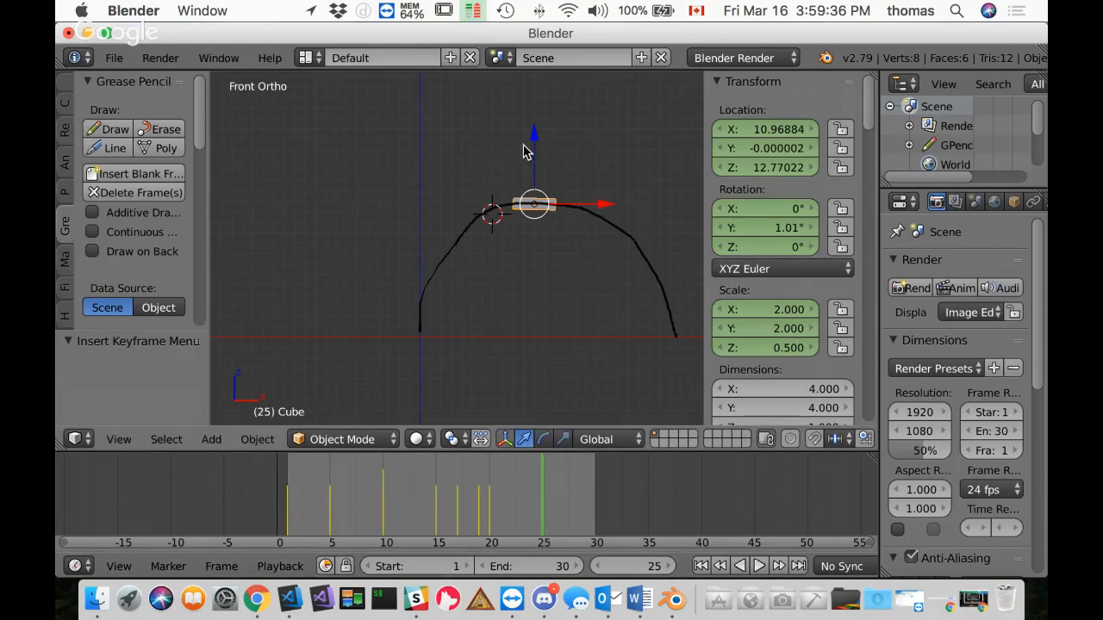
pyautogui.moveTo(538, 215); pyautogui.dragTo(623, 234)
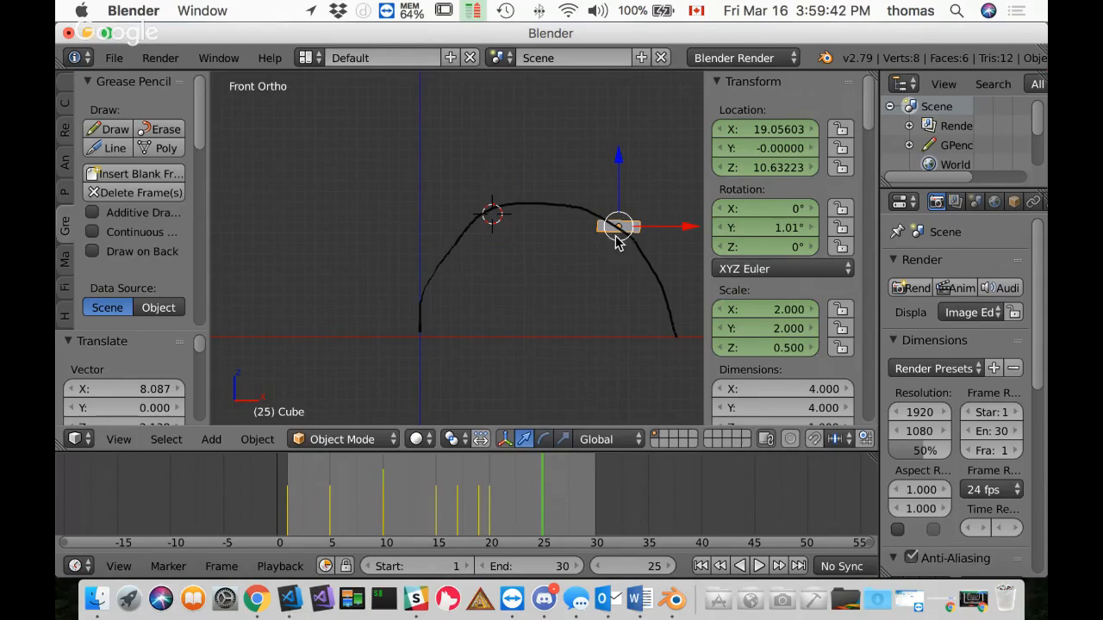
# Step: Rotate the cube about 33° along the descending arc, lower it to about Z 10.35, and insert a LocRotScale keyframe at frame 25
pyautogui.press('s')
pyautogui.press('Escape')
pyautogui.press('r')
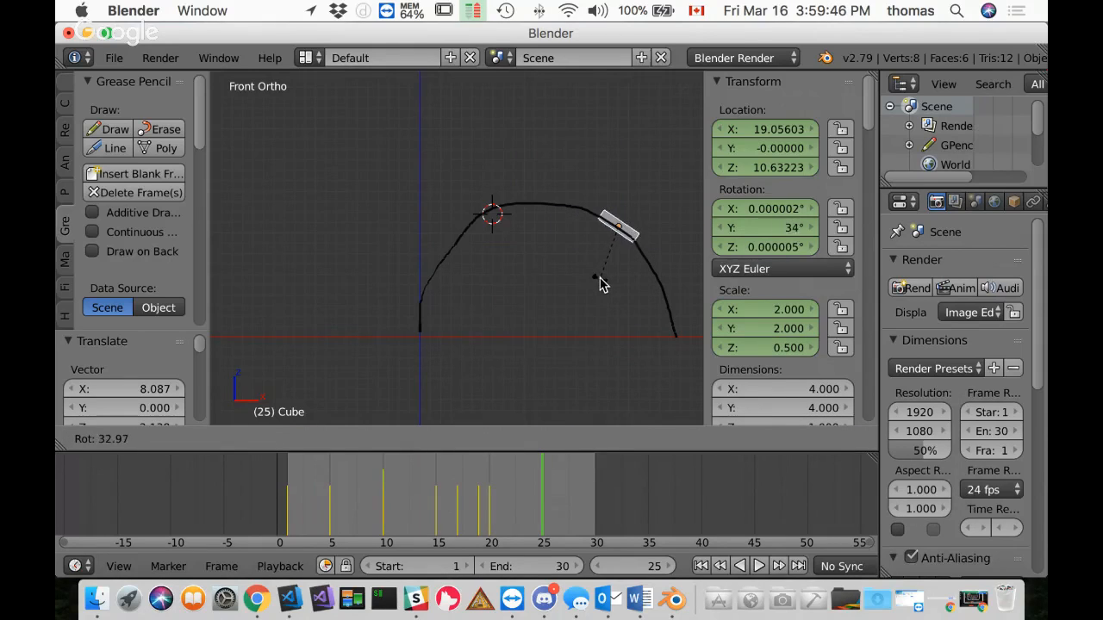
pyautogui.click(601, 285)
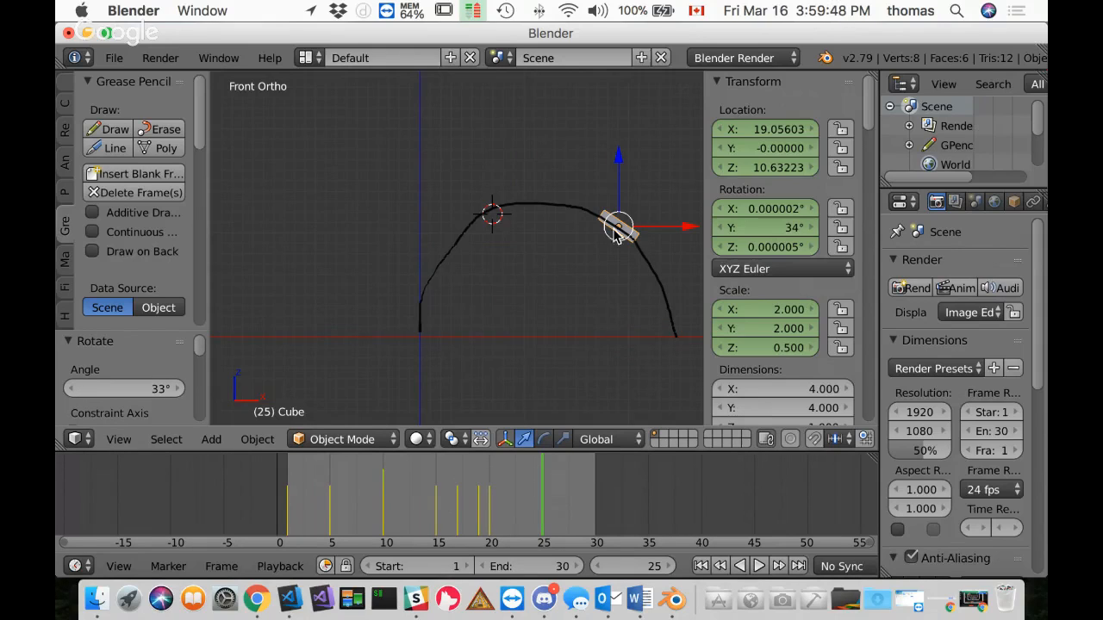
pyautogui.moveTo(618, 161); pyautogui.dragTo(618, 167)
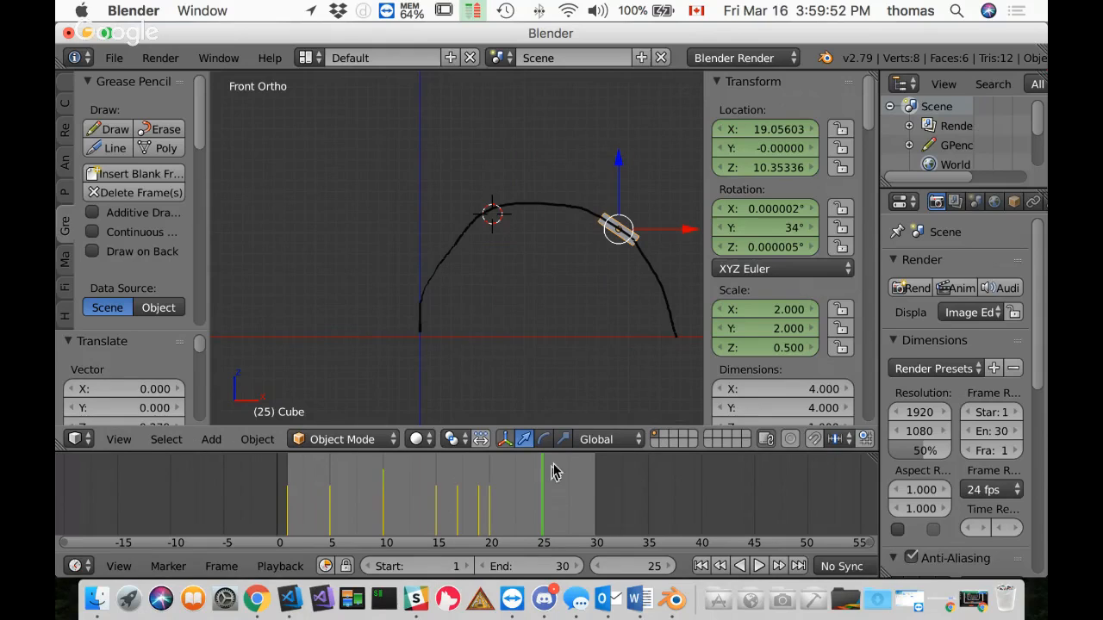
pyautogui.press('i')
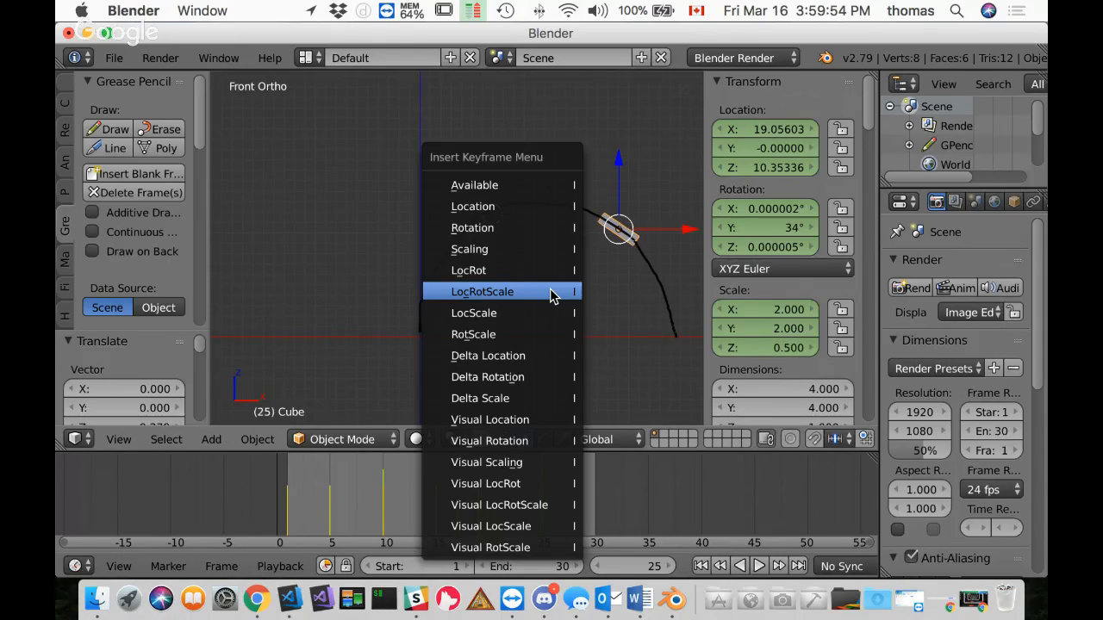
pyautogui.click(551, 295)
# Step: At frame 22, raise the cube onto the arc at about Z 12.51 and keyframe its location, rotation and scale
pyautogui.moveTo(526, 504); pyautogui.dragTo(514, 514)
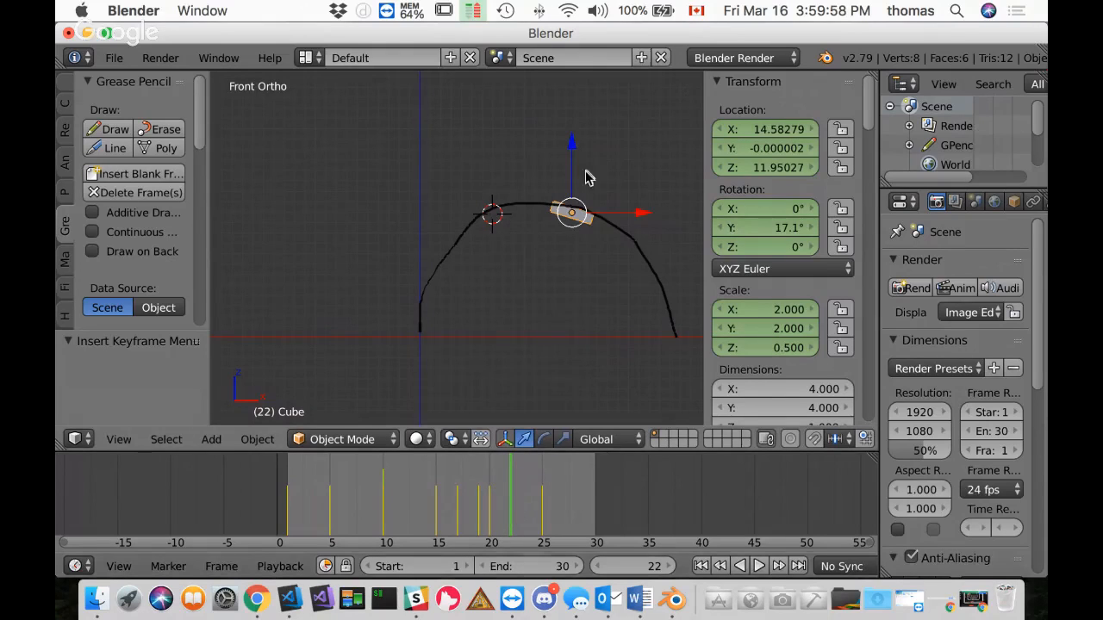
pyautogui.moveTo(573, 145); pyautogui.dragTo(575, 145)
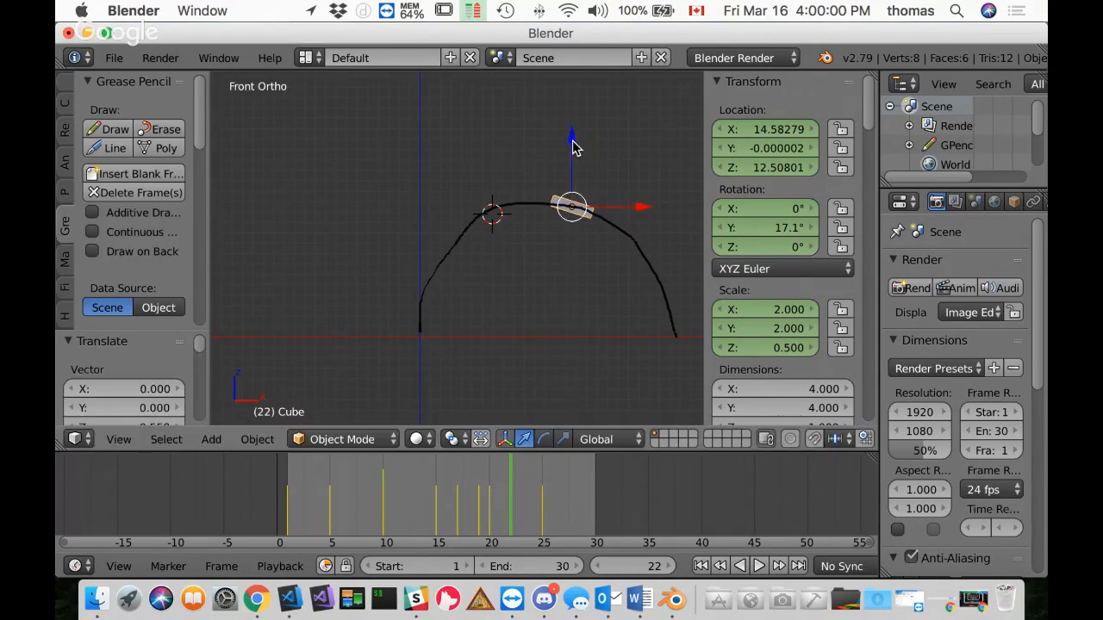
pyautogui.press('i')
pyautogui.click(600, 209)
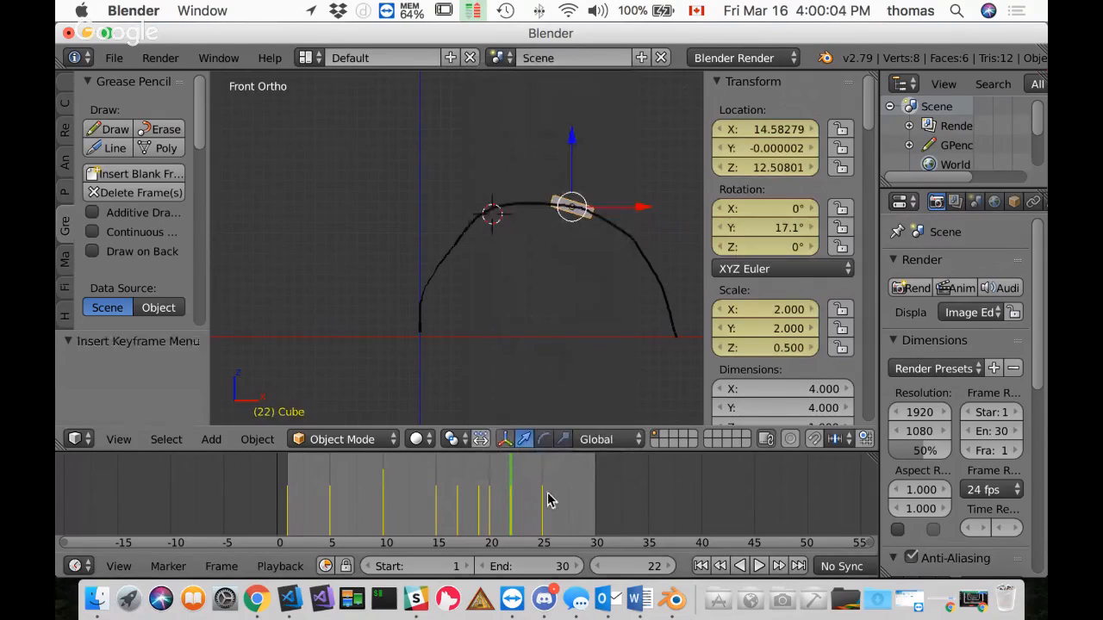
# Step: Keyframe the cube's location, rotation and scale in its in-between pose at frame 24
pyautogui.click(531, 514)
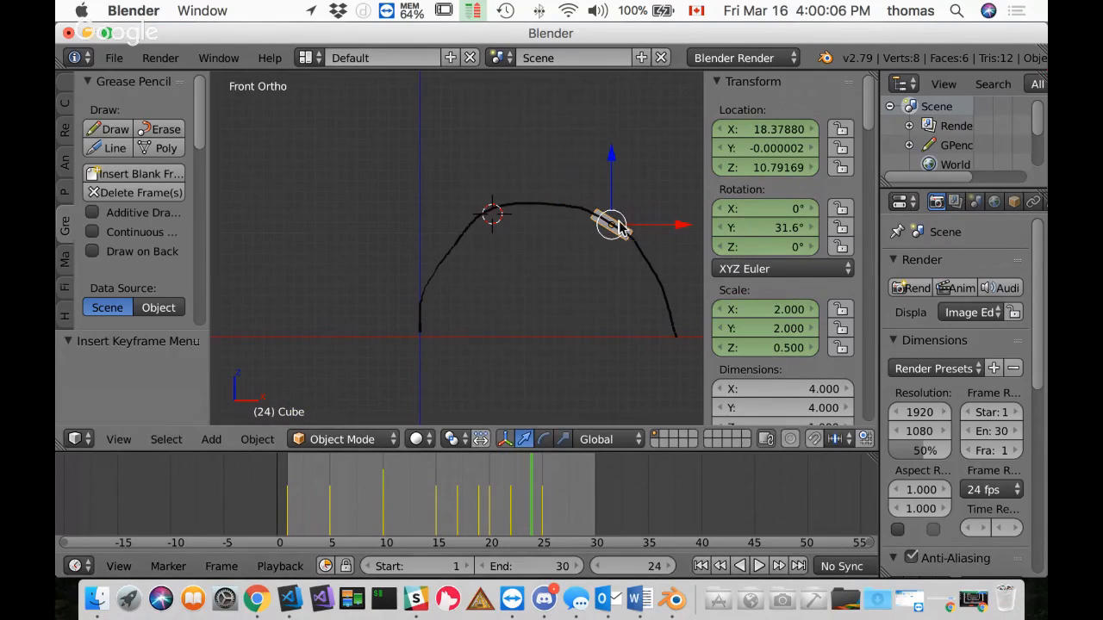
pyautogui.press('i')
pyautogui.click(536, 207)
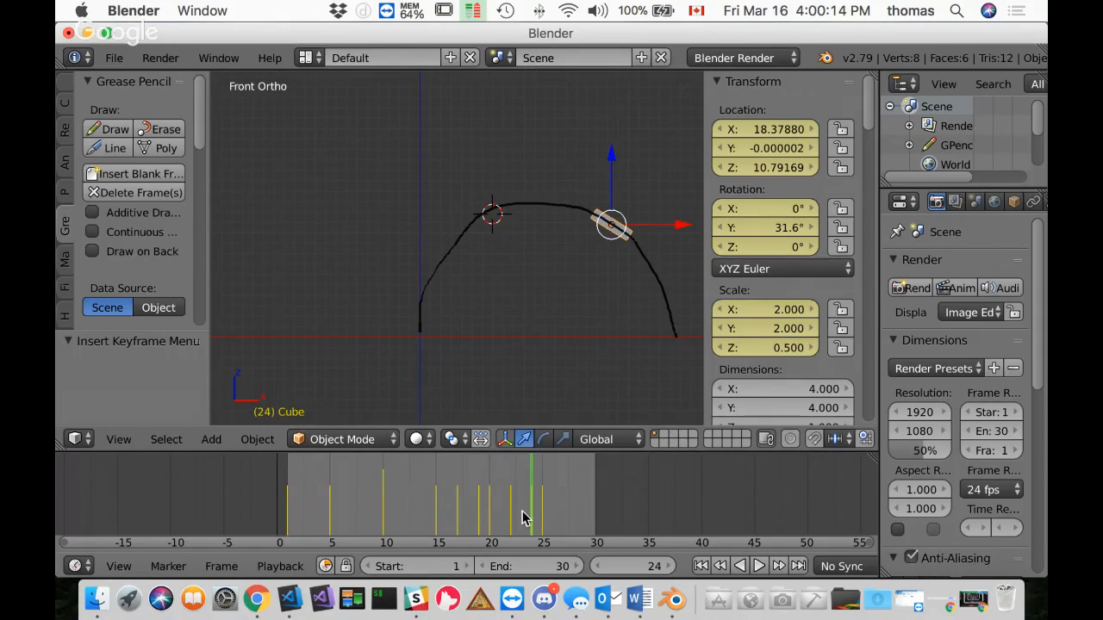
# Step: At frame 20, set the cube's X, Y and Z scale to 1 and insert a LocRotScale keyframe
pyautogui.moveTo(530, 519); pyautogui.dragTo(488, 514)
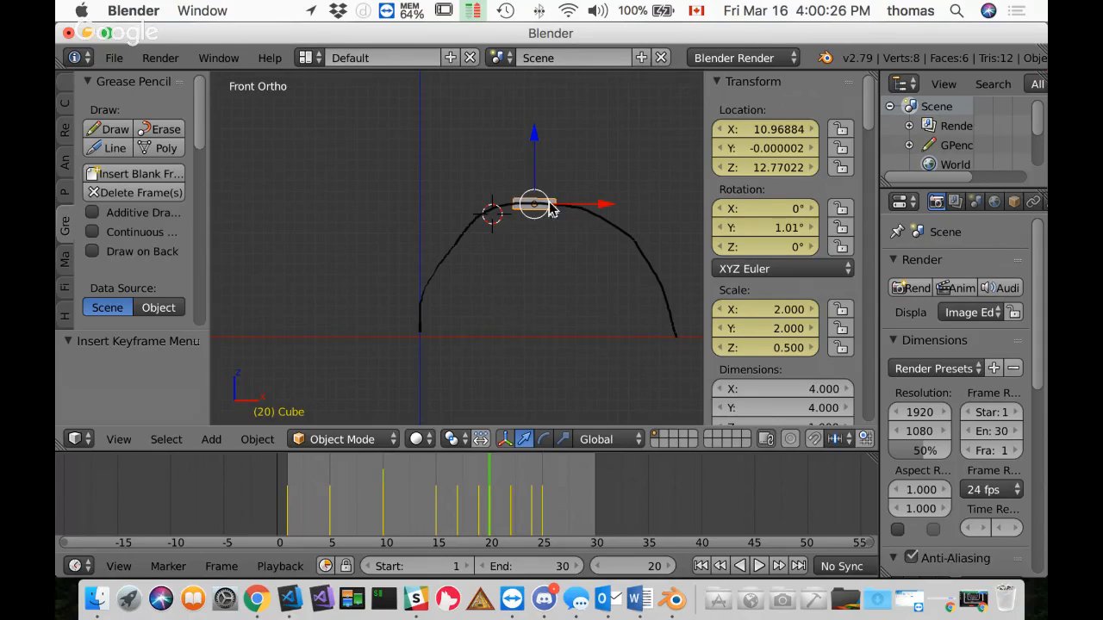
pyautogui.click(788, 309)
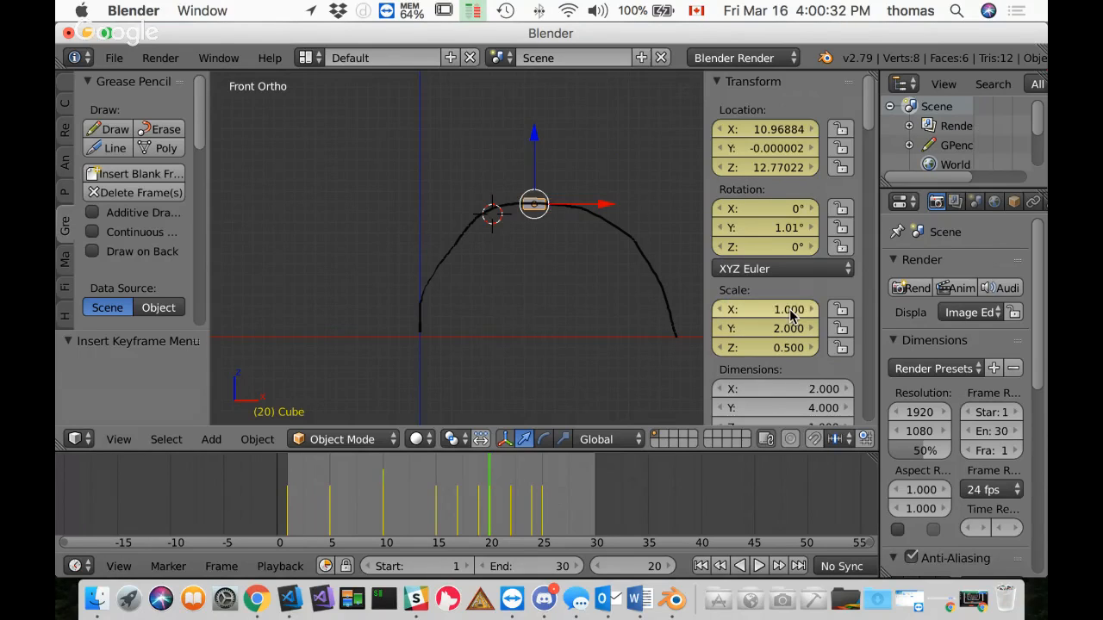
pyautogui.press('Return')
pyautogui.click(779, 330)
pyautogui.write('1')
pyautogui.press('Return')
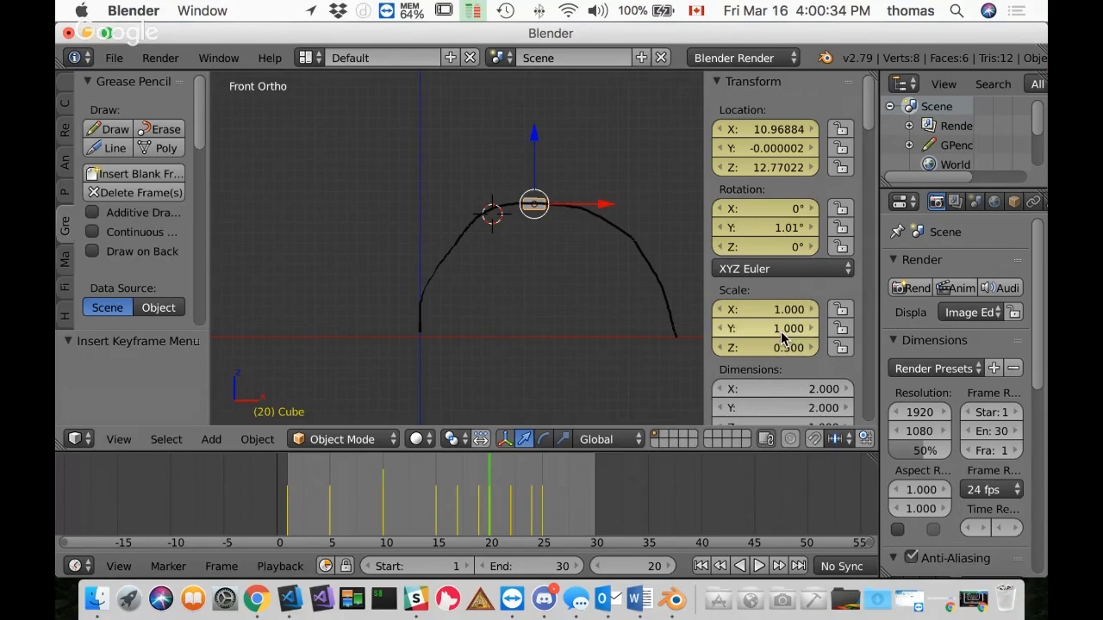
pyautogui.click(802, 349)
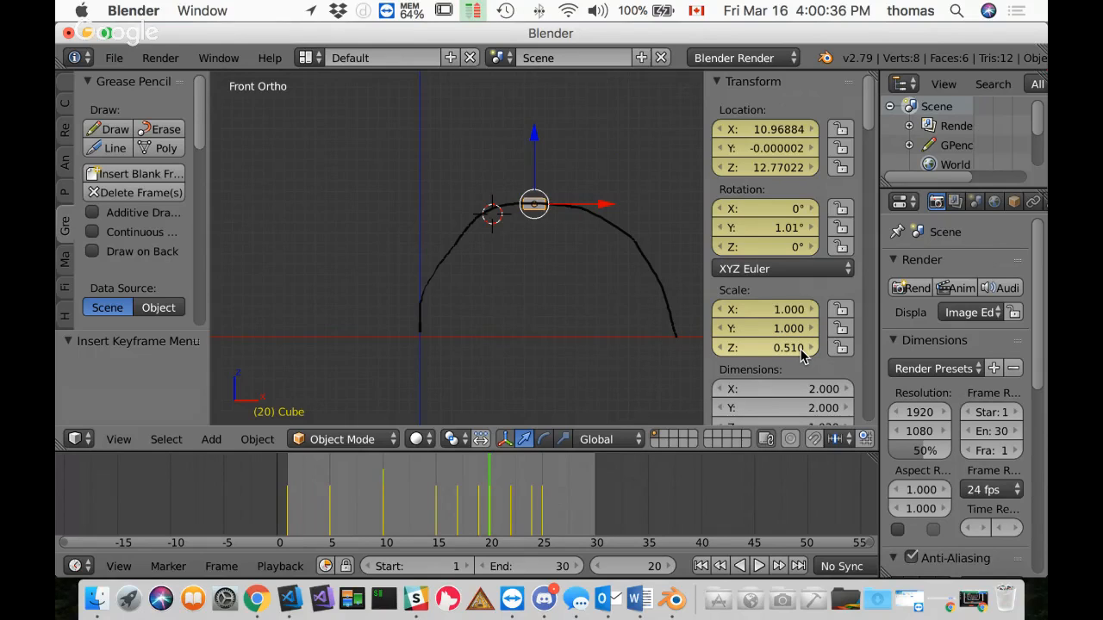
pyautogui.click(772, 345)
pyautogui.write('1')
pyautogui.press('Return')
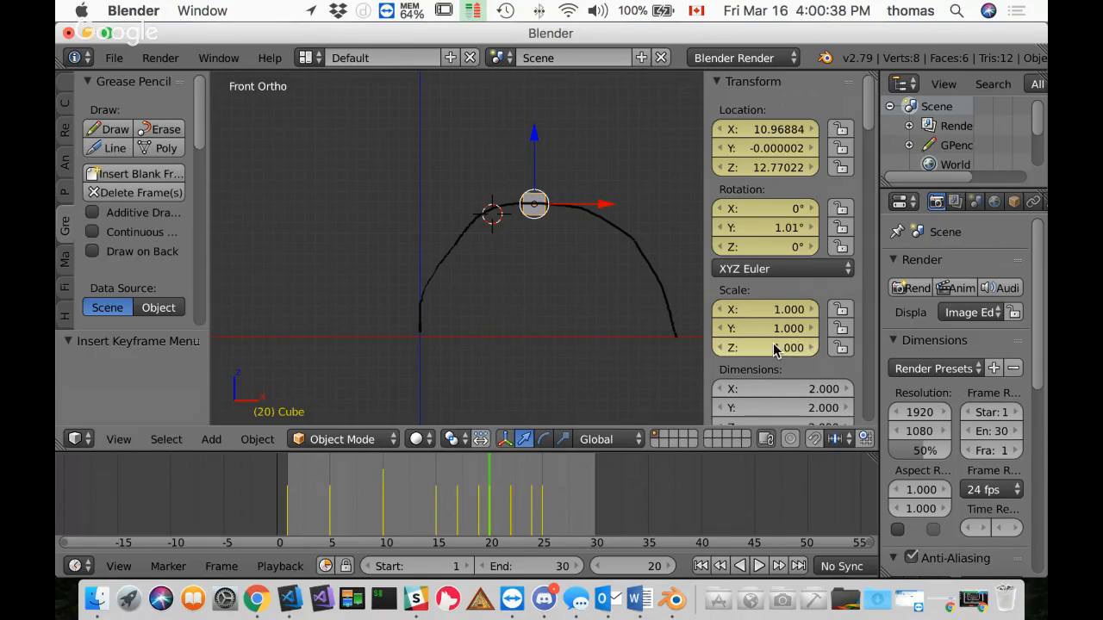
pyautogui.press('i')
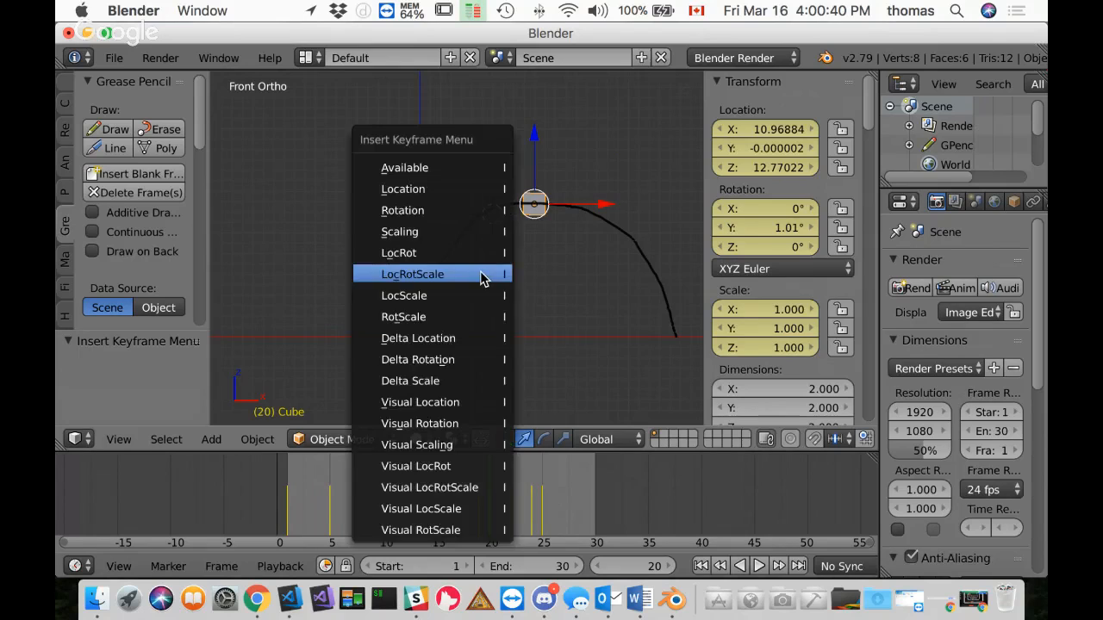
pyautogui.click(482, 274)
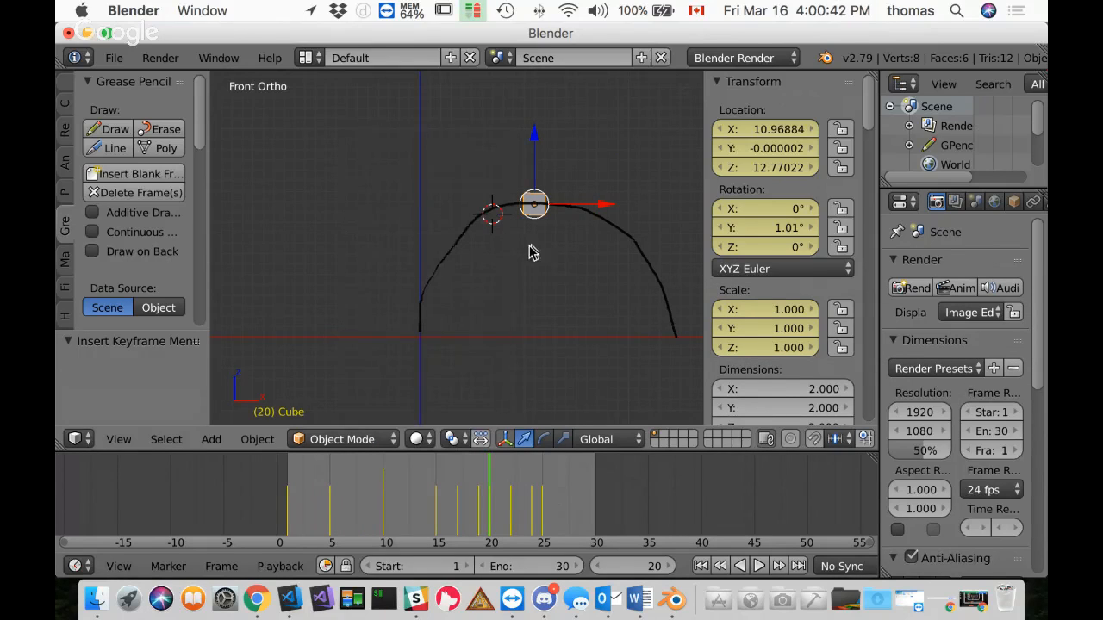
# Step: Review the leap up to the arc's peak and delete the cube's keyframe at frame 19
pyautogui.hotkey('alt', 'a')
pyautogui.click(385, 510)
pyautogui.moveTo(385, 510); pyautogui.dragTo(482, 531)
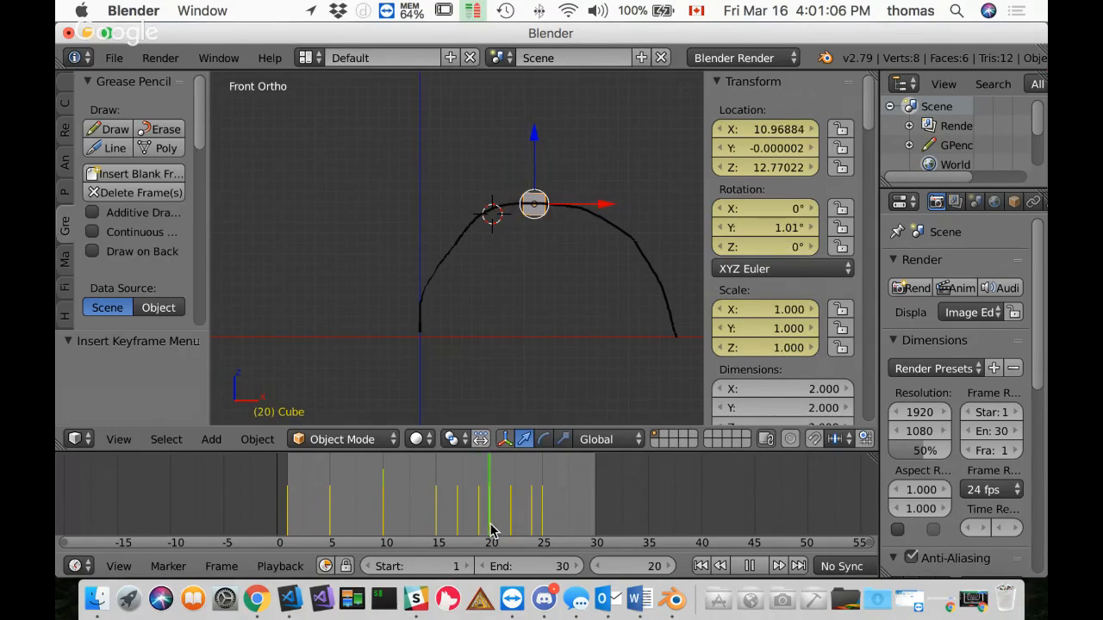
pyautogui.press('Escape')
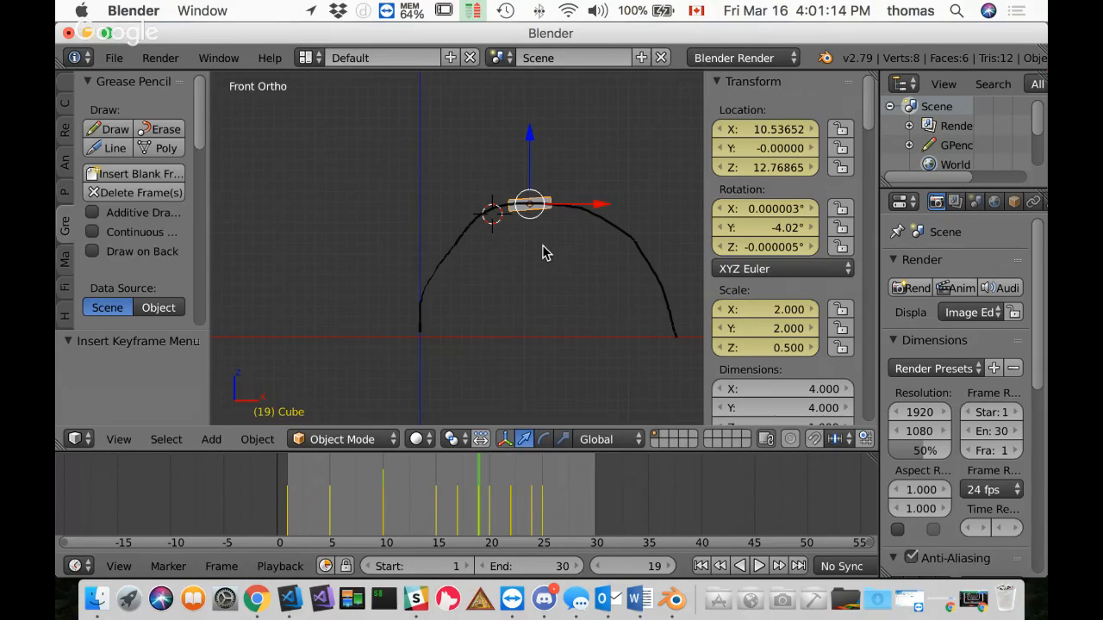
pyautogui.hotkey('alt', 'i')
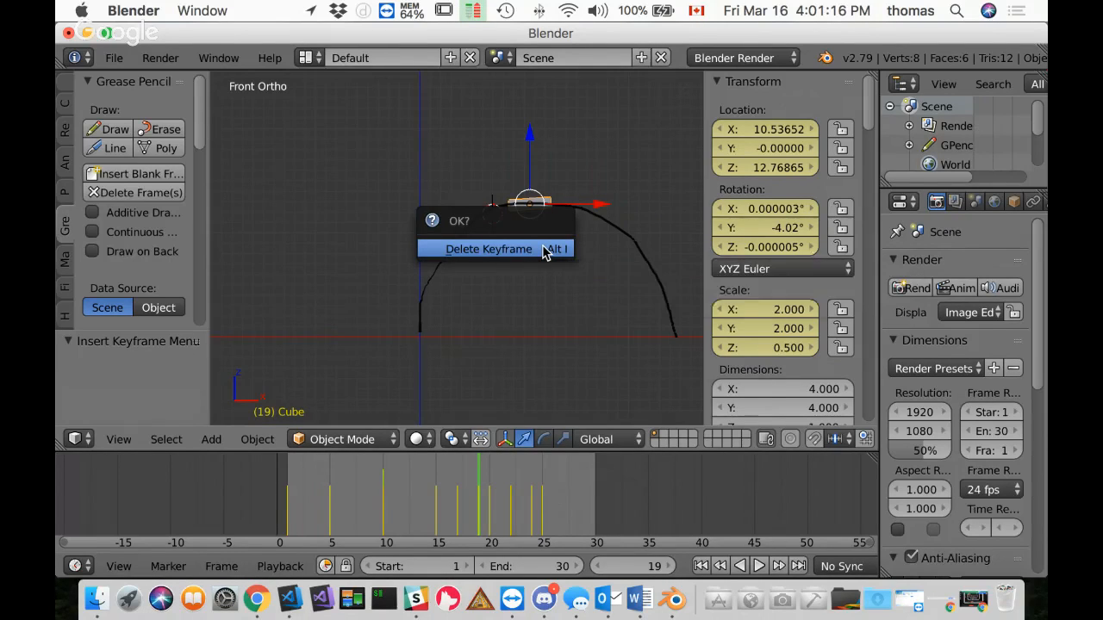
pyautogui.click(546, 249)
# Step: Insert a LocRotScale keyframe for the cube's interpolated in-between pose at frame 19
pyautogui.hotkey('alt', 'a')
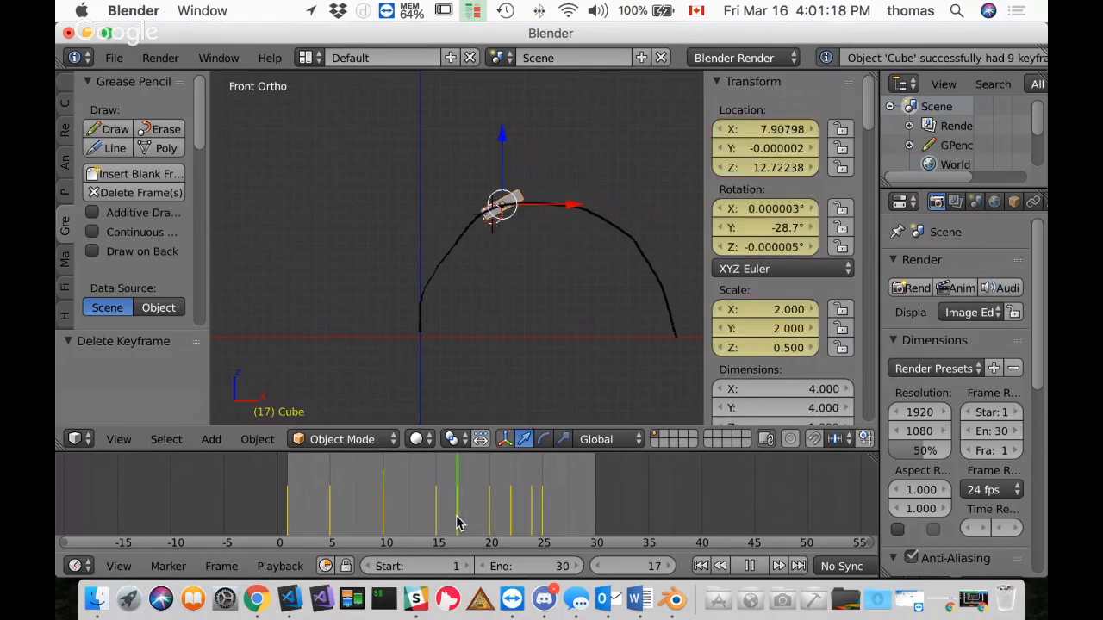
pyautogui.moveTo(482, 516)
pyautogui.mouseDown()
pyautogui.moveTo(459, 518)
pyautogui.moveTo(481, 528)
pyautogui.mouseUp()
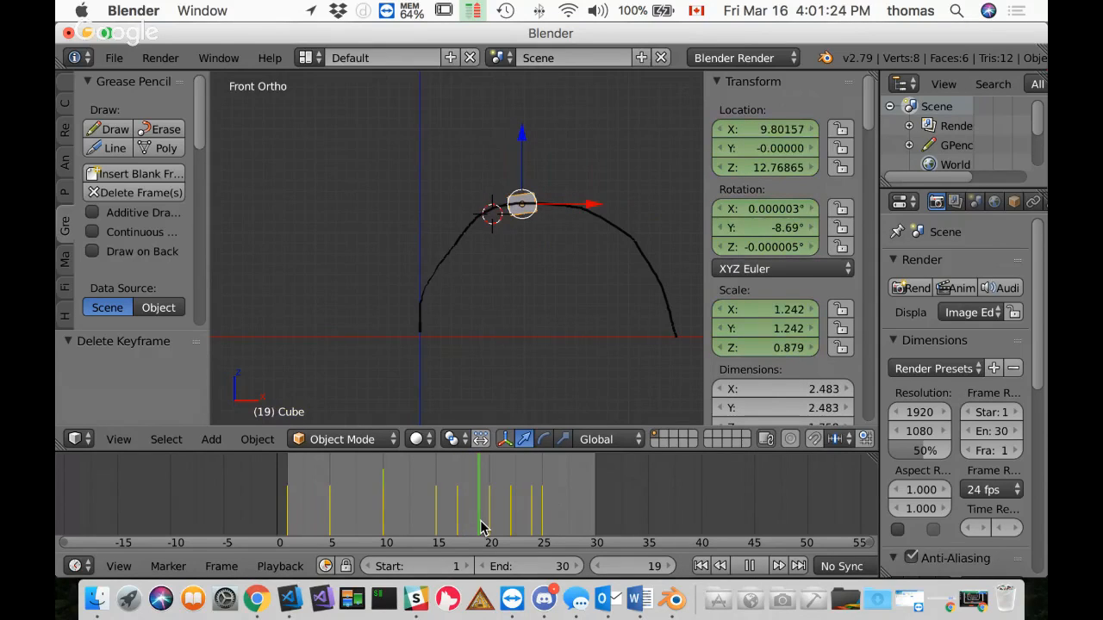
pyautogui.hotkey('alt', 'a')
pyautogui.press('i')
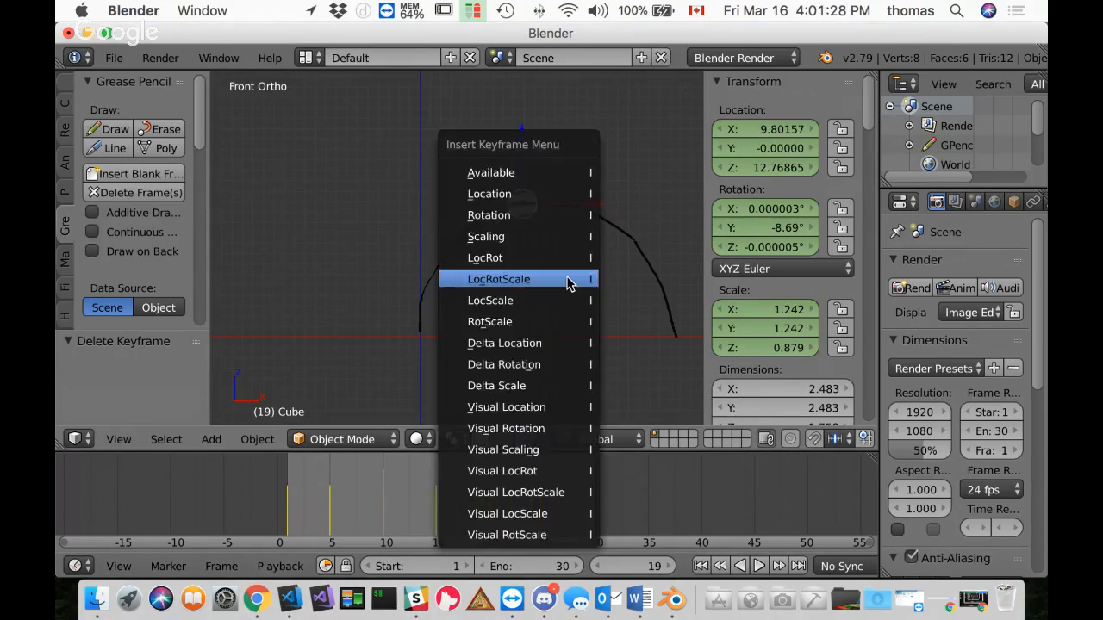
pyautogui.click(572, 282)
# Step: At frame 15, flip the cube to a Y rotation of about 135° and keyframe it on the rising arc
pyautogui.moveTo(446, 515); pyautogui.dragTo(392, 504)
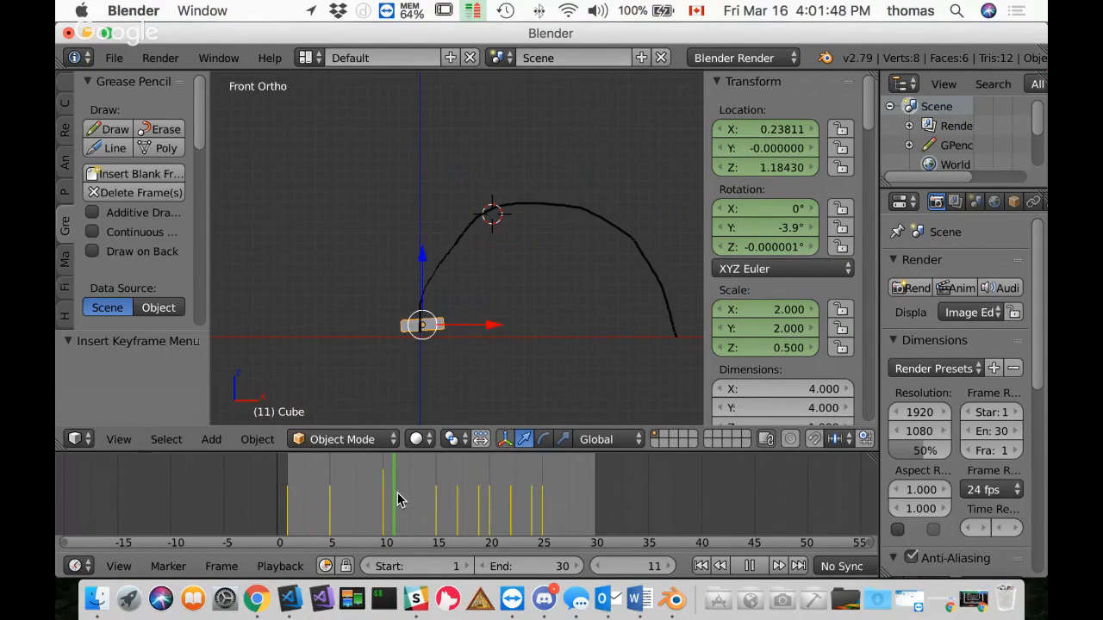
pyautogui.moveTo(399, 498)
pyautogui.mouseDown()
pyautogui.moveTo(424, 473)
pyautogui.moveTo(407, 502)
pyautogui.moveTo(398, 498)
pyautogui.moveTo(438, 480)
pyautogui.moveTo(396, 504)
pyautogui.mouseUp()
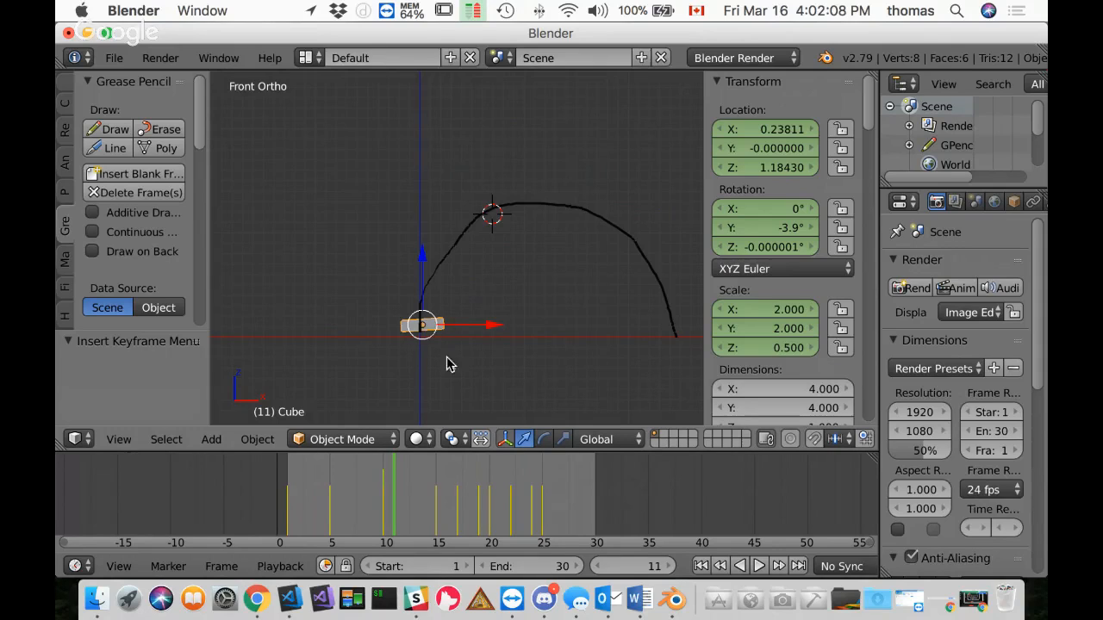
pyautogui.click(392, 506)
pyautogui.hotkey('alt', 'a')
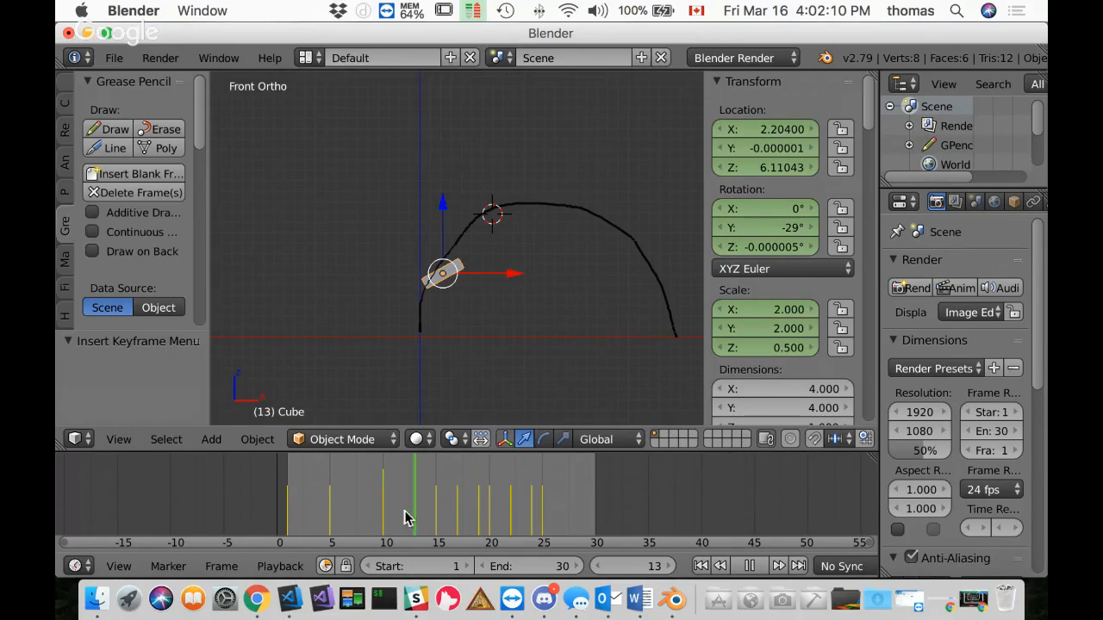
pyautogui.click(379, 519)
pyautogui.moveTo(377, 514); pyautogui.dragTo(435, 515)
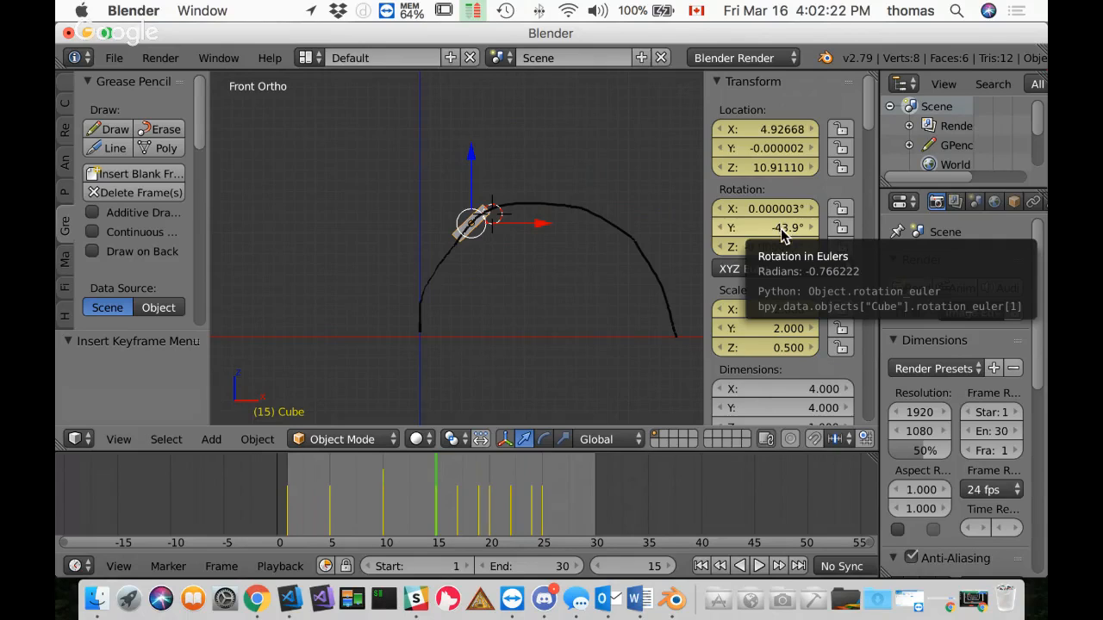
pyautogui.moveTo(782, 237); pyautogui.dragTo(1046, 325)
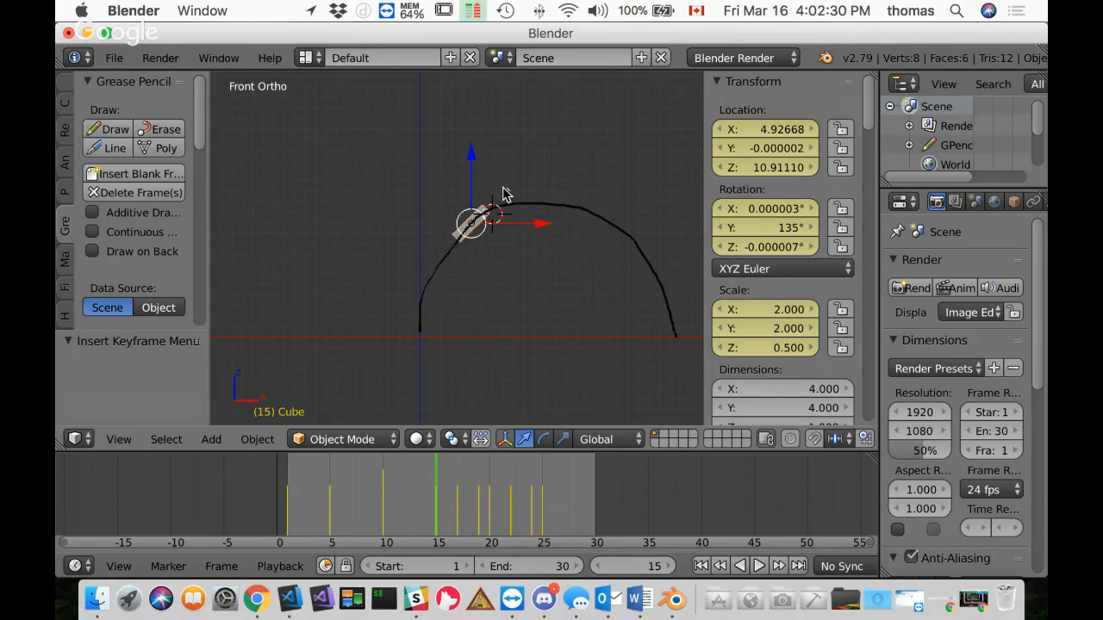
pyautogui.press('i')
pyautogui.click(508, 241)
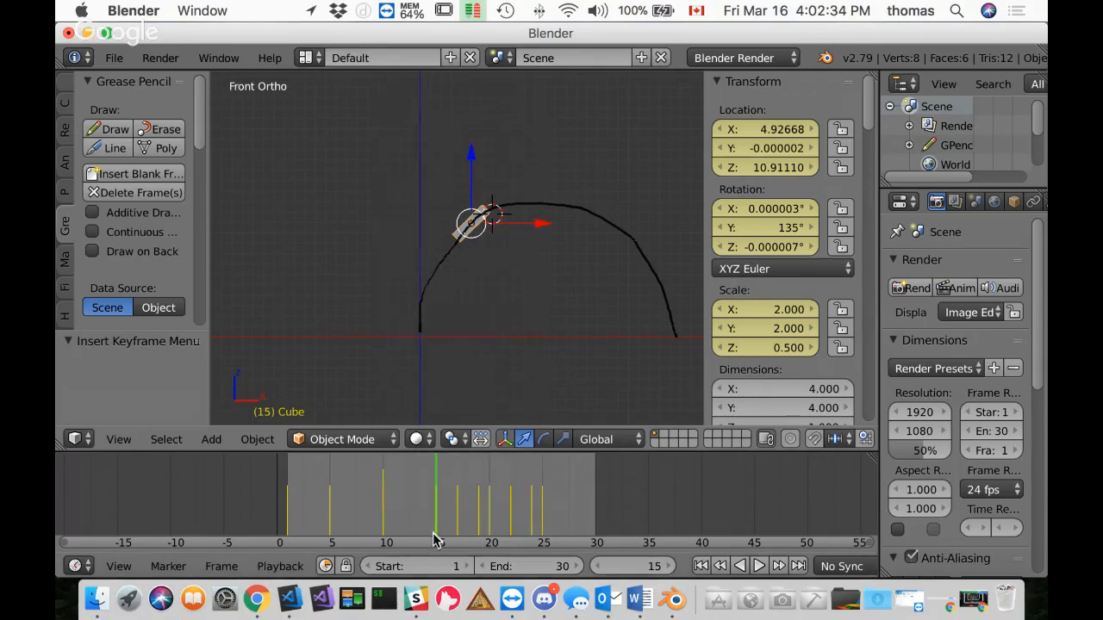
pyautogui.moveTo(435, 522); pyautogui.dragTo(453, 520)
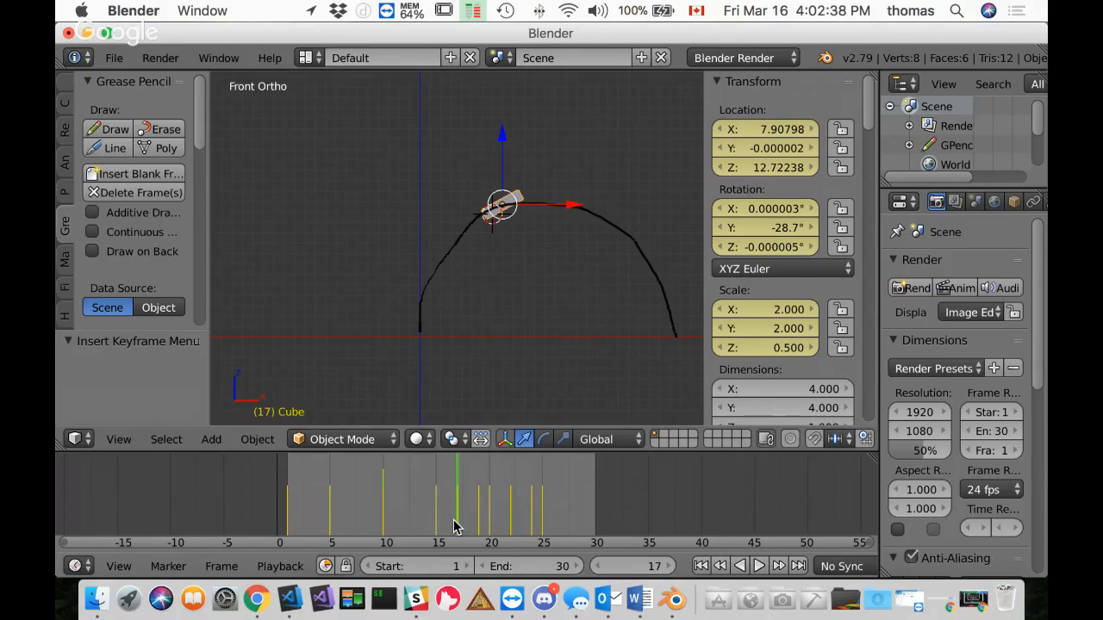
pyautogui.click(776, 226)
pyautogui.moveTo(776, 226); pyautogui.dragTo(671, 614)
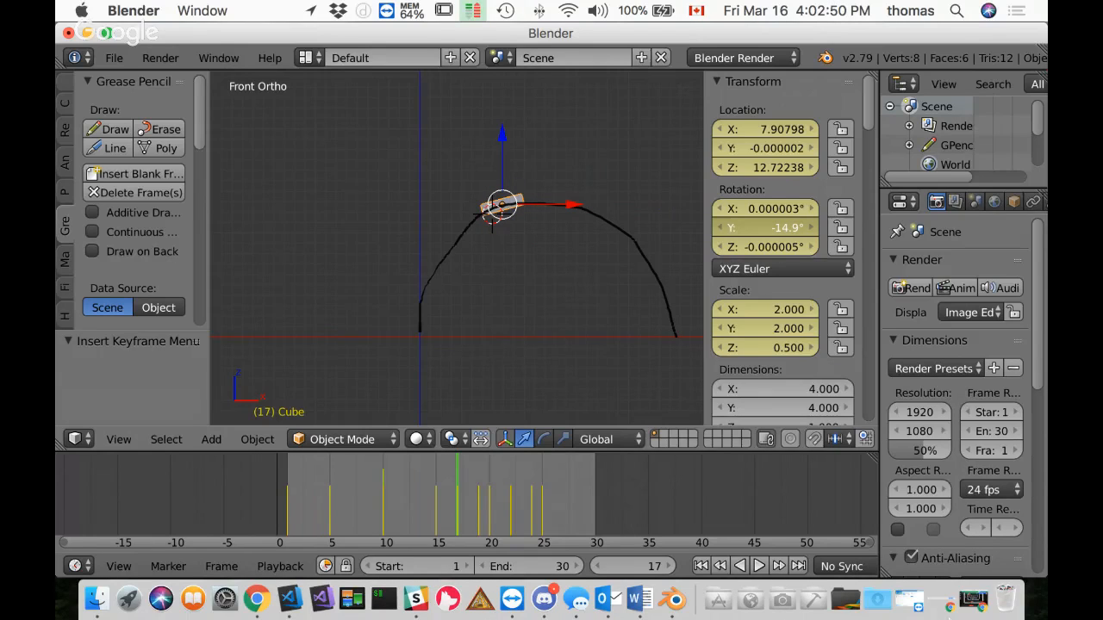
# Step: At frame 17, rotate the cube to about 166° on Y and insert a LocRot keyframe
pyautogui.moveTo(454, 520)
pyautogui.mouseDown()
pyautogui.moveTo(439, 520)
pyautogui.moveTo(457, 520)
pyautogui.mouseUp()
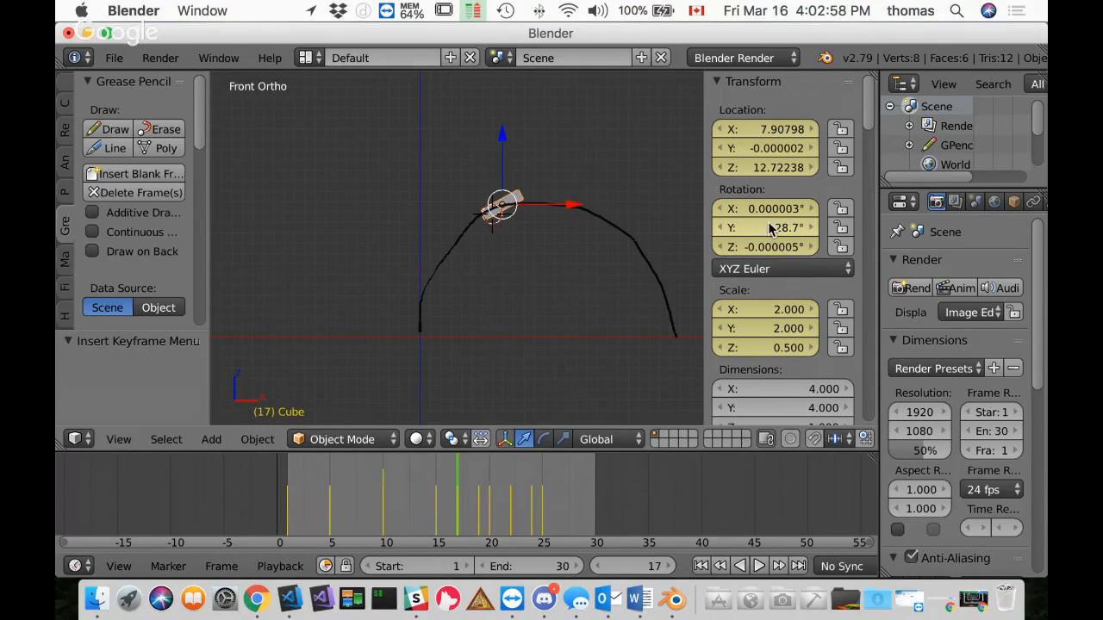
pyautogui.moveTo(769, 224); pyautogui.dragTo(1046, 462)
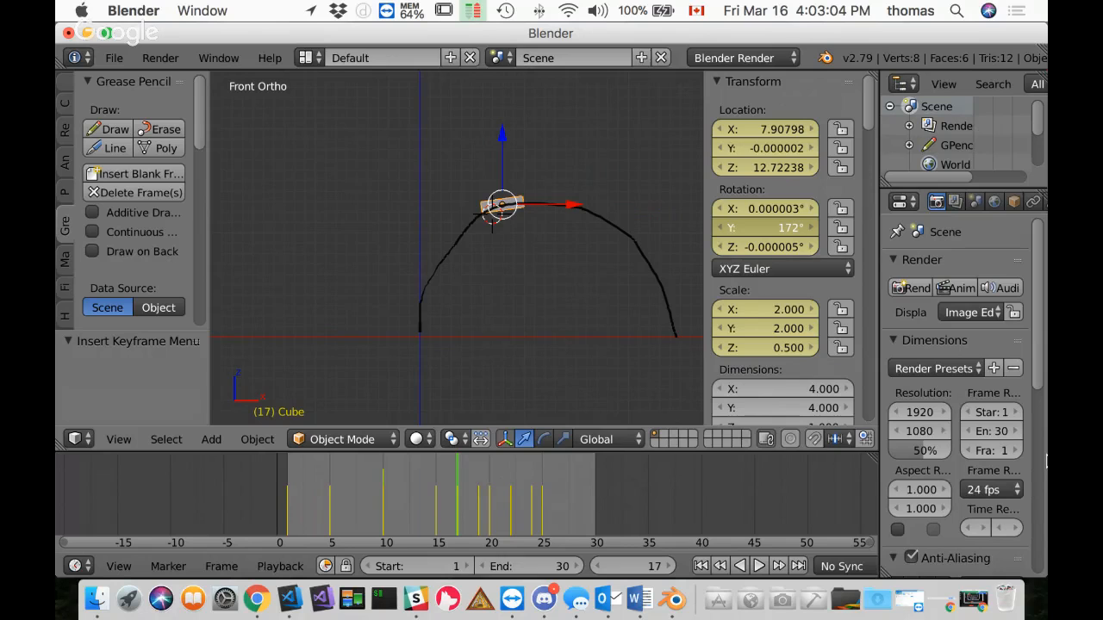
pyautogui.moveTo(1046, 463); pyautogui.dragTo(1018, 455)
pyautogui.press('i')
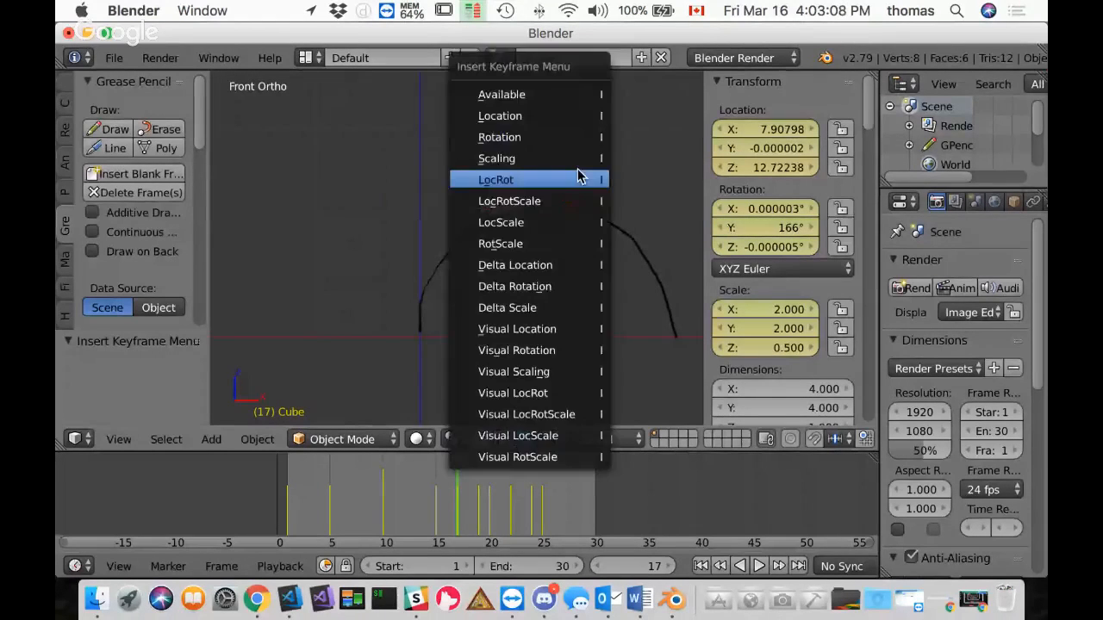
pyautogui.click(579, 177)
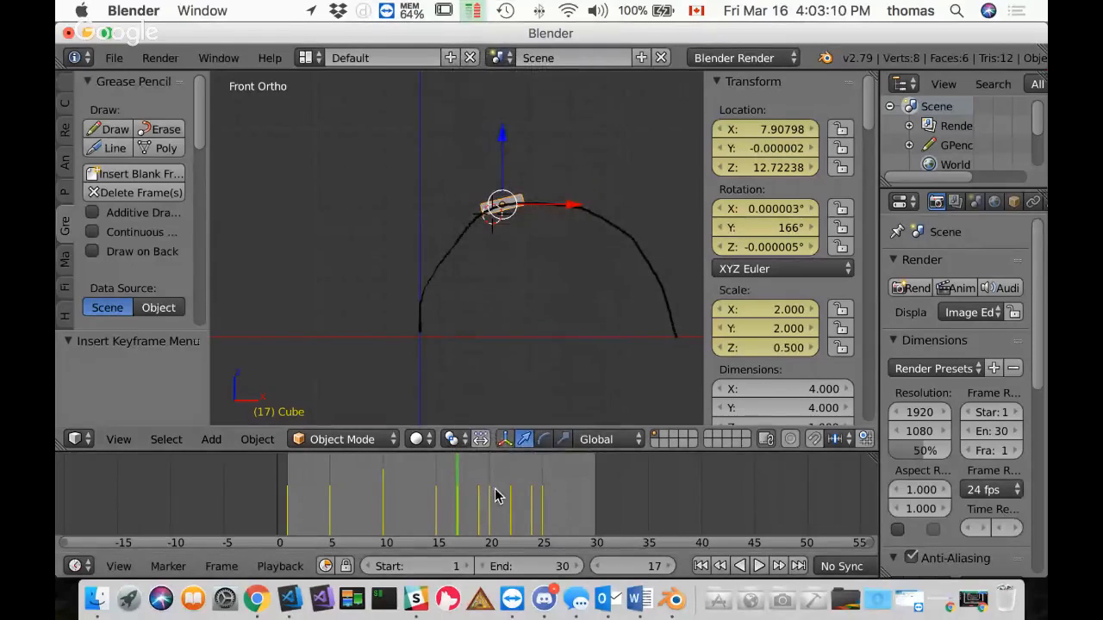
# Step: At frame 19, rotate the cube to about 176° on Y and keyframe the pose
pyautogui.hotkey('alt', 'a')
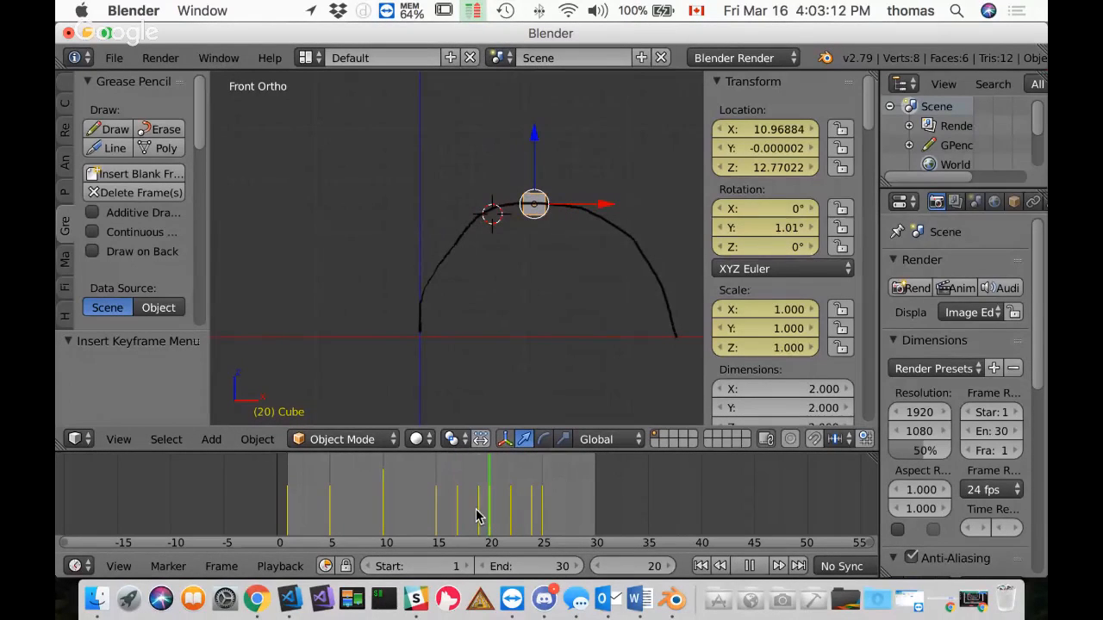
pyautogui.hotkey('alt', 'a')
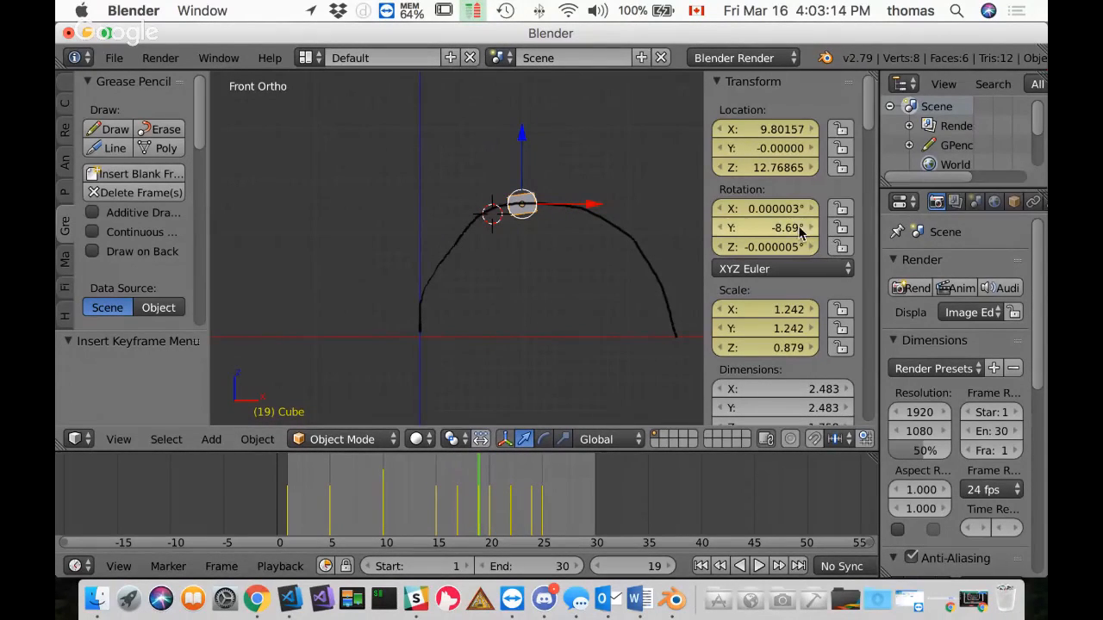
pyautogui.moveTo(775, 238); pyautogui.dragTo(1044, 354)
pyautogui.moveTo(1044, 403); pyautogui.dragTo(1043, 405)
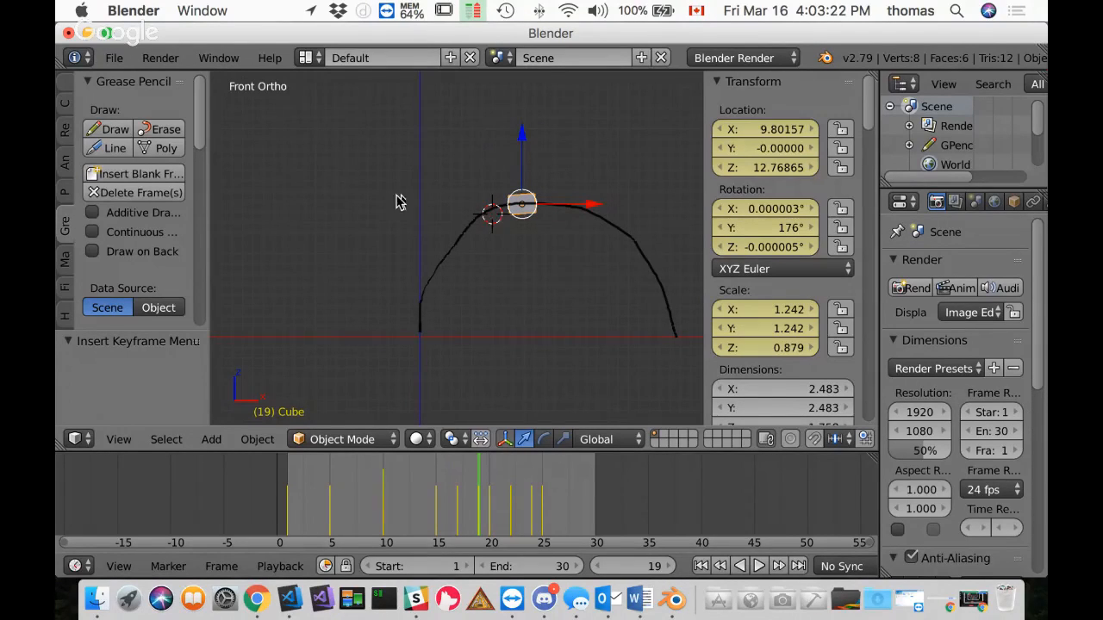
pyautogui.press('i')
pyautogui.click(524, 200)
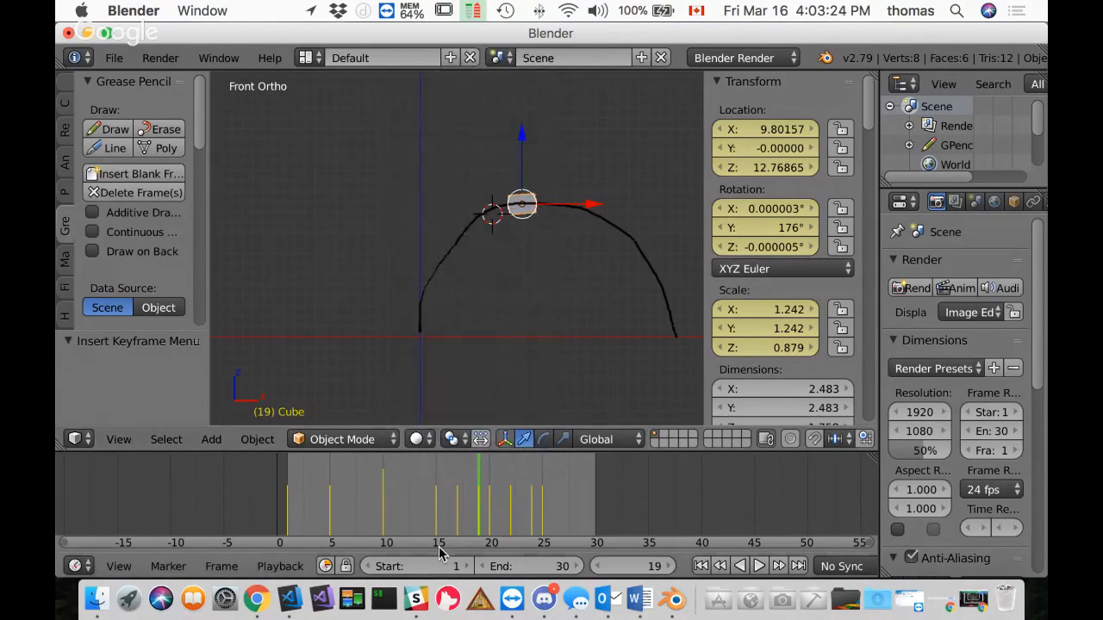
# Step: At frame 20, rotate the cube to about 181° on Y and insert a LocRotScale keyframe
pyautogui.hotkey('alt', 'a')
pyautogui.hotkey('alt', 'a')
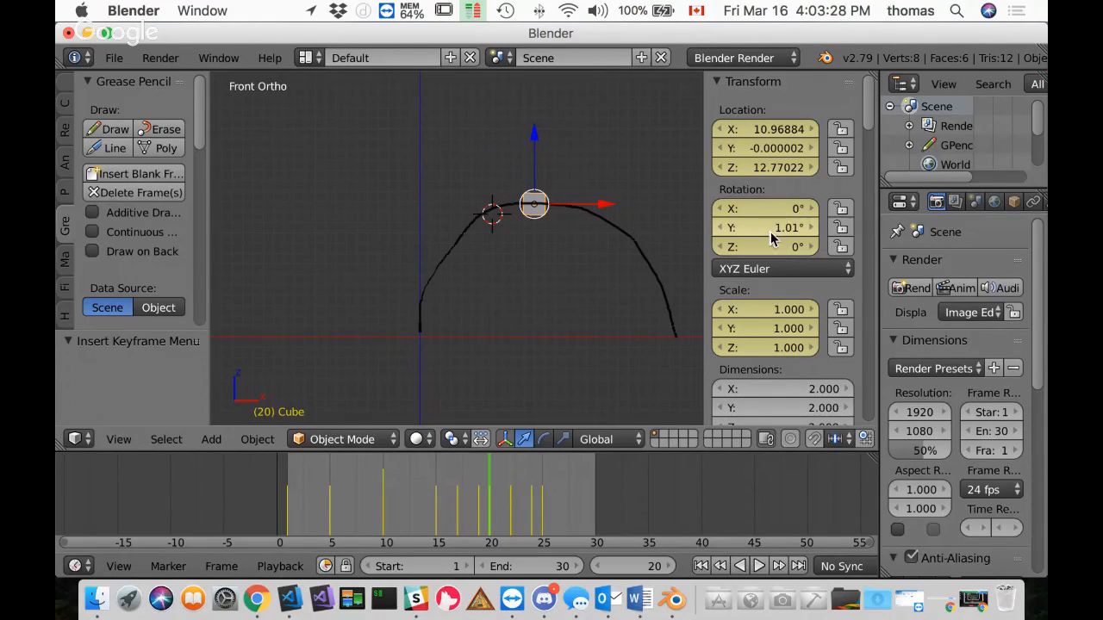
pyautogui.moveTo(489, 513); pyautogui.dragTo(487, 511)
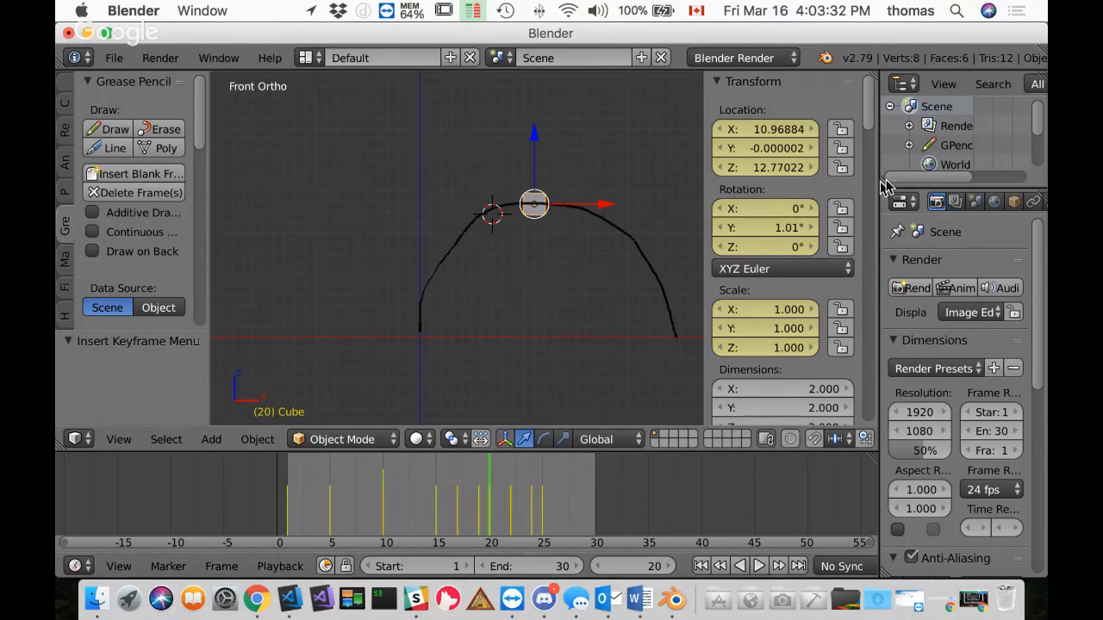
pyautogui.moveTo(786, 227); pyautogui.dragTo(1043, 310)
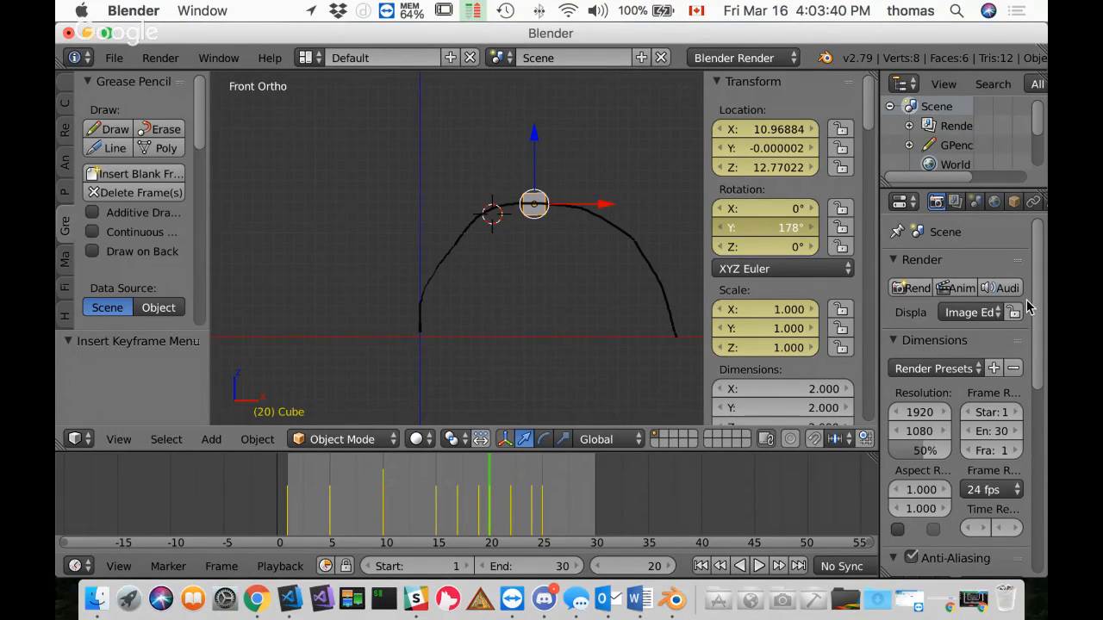
pyautogui.moveTo(1038, 306); pyautogui.dragTo(1038, 305)
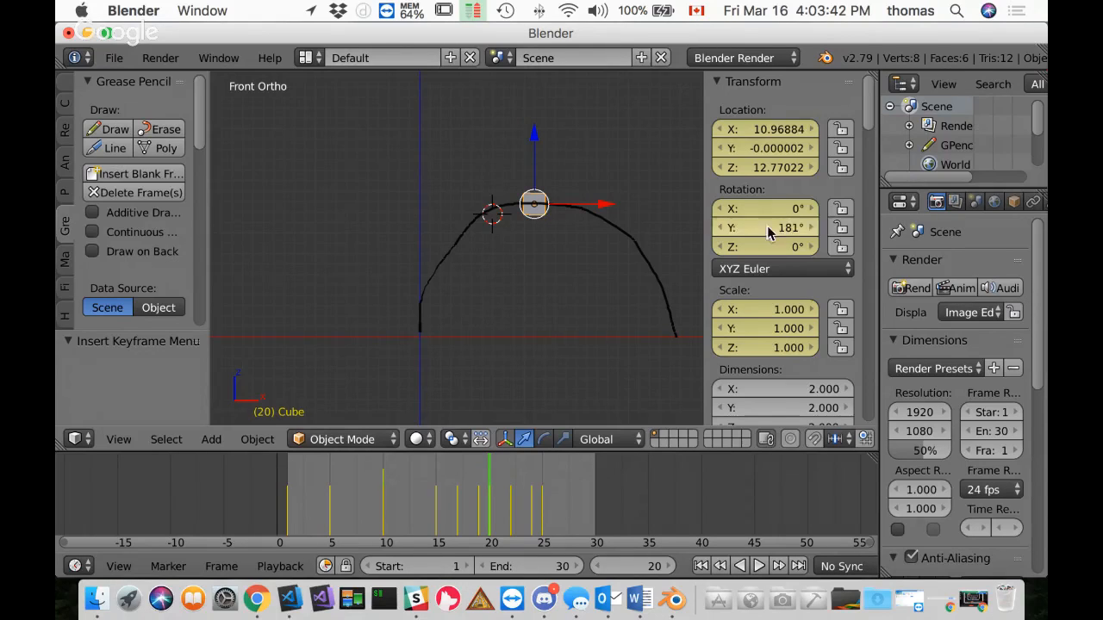
pyautogui.press('i')
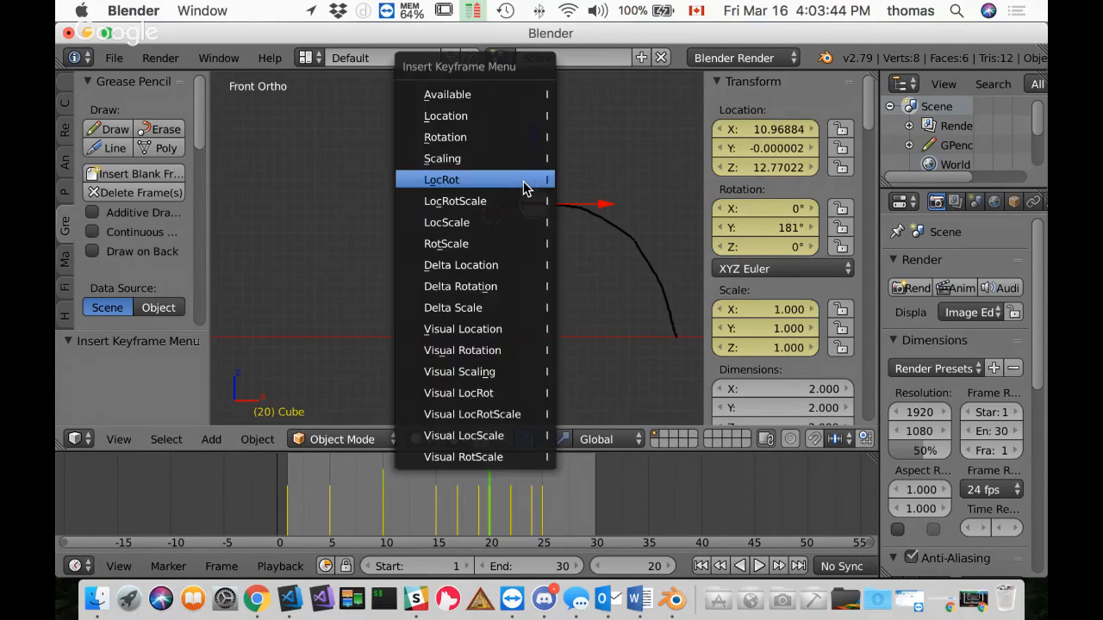
pyautogui.click(522, 203)
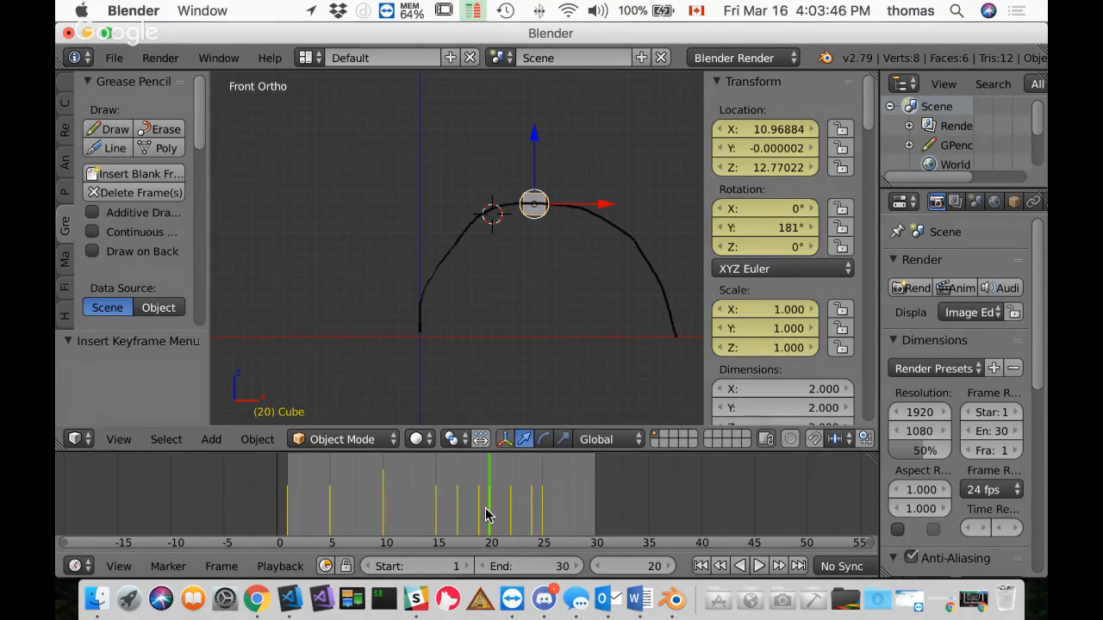
# Step: At frame 22, rotate the cube to about 194° on Y and insert a LocRotScale keyframe
pyautogui.moveTo(487, 512); pyautogui.dragTo(506, 514)
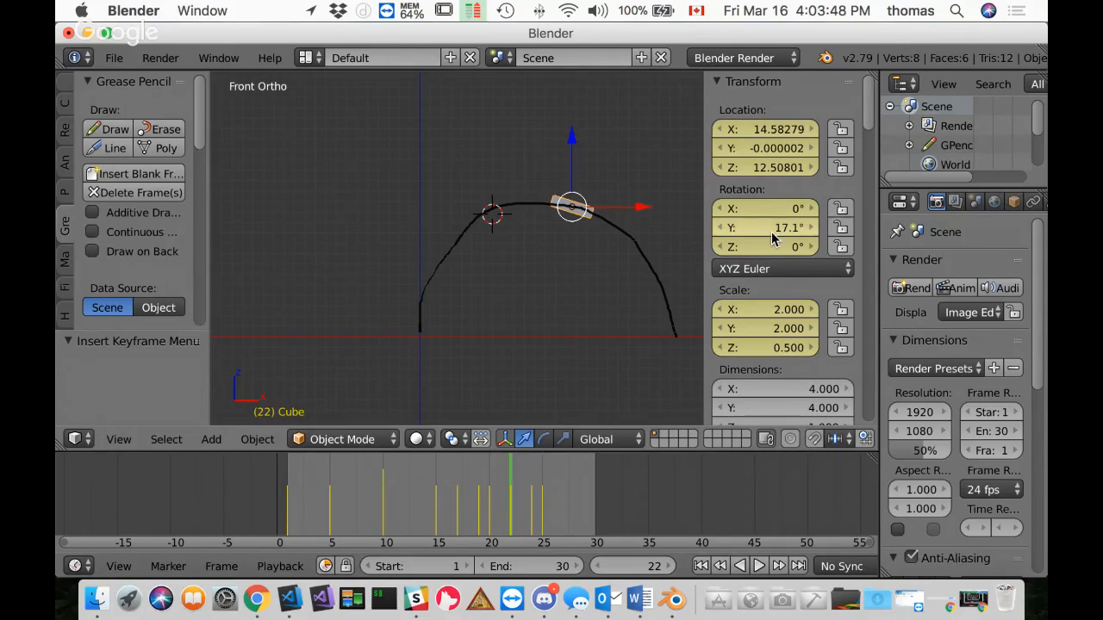
pyautogui.moveTo(786, 233); pyautogui.dragTo(939, 233)
pyautogui.moveTo(1026, 611); pyautogui.dragTo(1014, 609)
pyautogui.press('i')
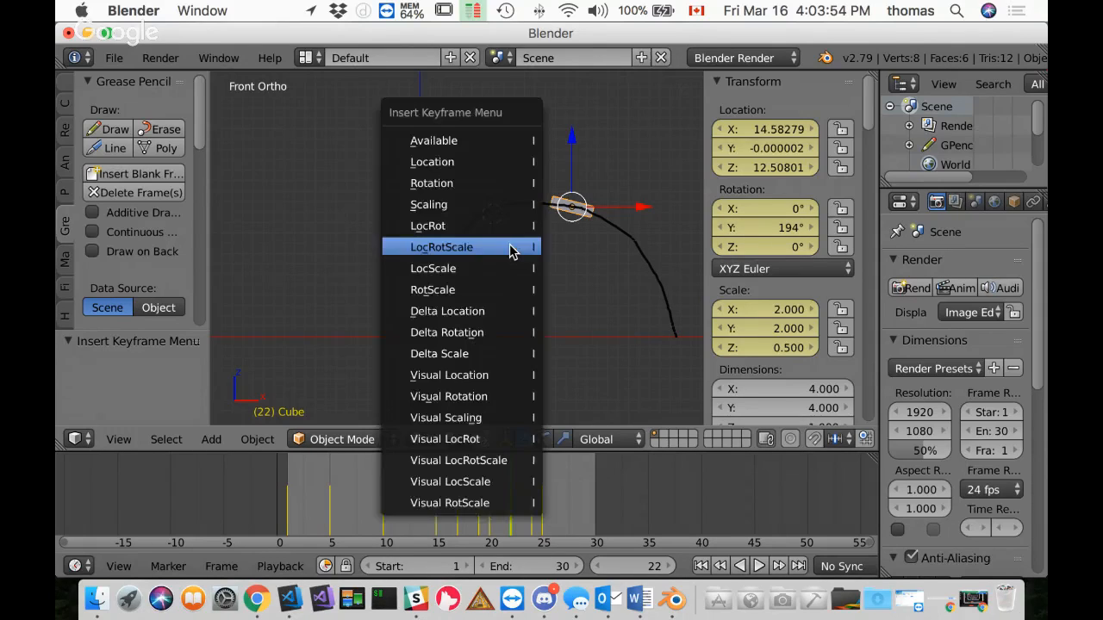
pyautogui.click(510, 250)
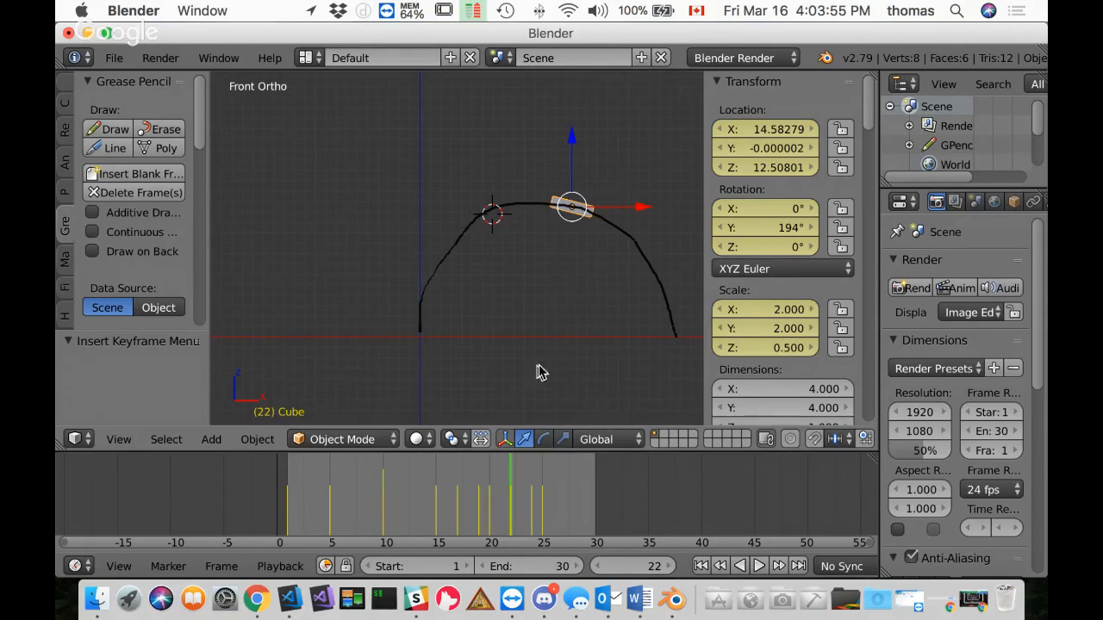
# Step: Rotate the cube on Y to about 214° at frame 24 and about 216° at frame 25, inserting a LocRotScale keyframe at frame 25
pyautogui.click(529, 515)
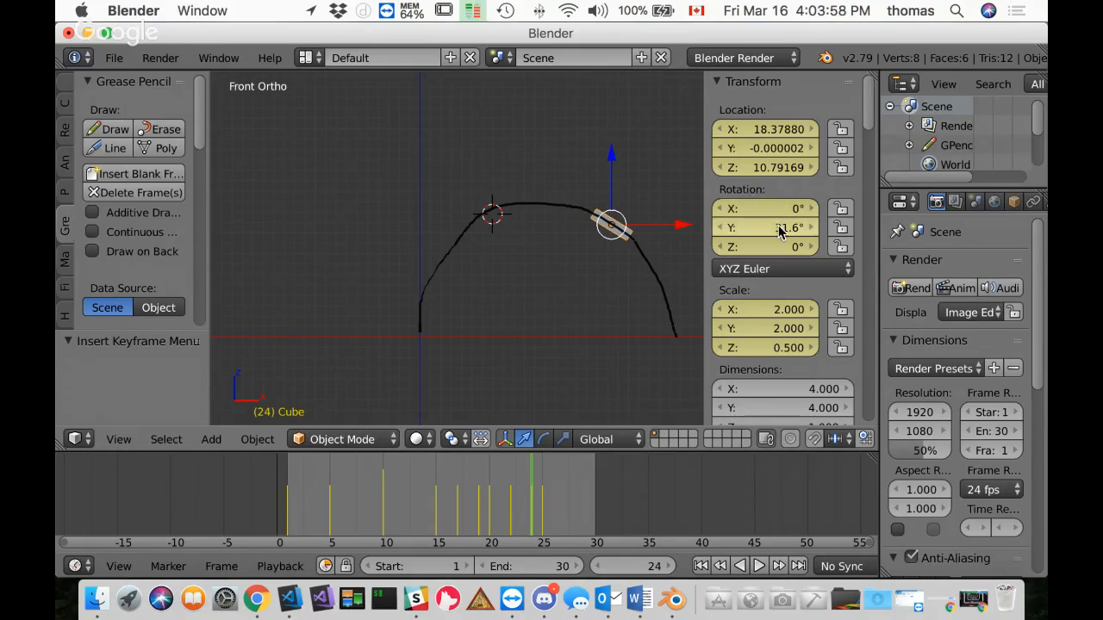
pyautogui.moveTo(781, 228)
pyautogui.mouseDown()
pyautogui.moveTo(921, 238)
pyautogui.moveTo(965, 258)
pyautogui.moveTo(1021, 504)
pyautogui.moveTo(778, 228)
pyautogui.mouseUp()
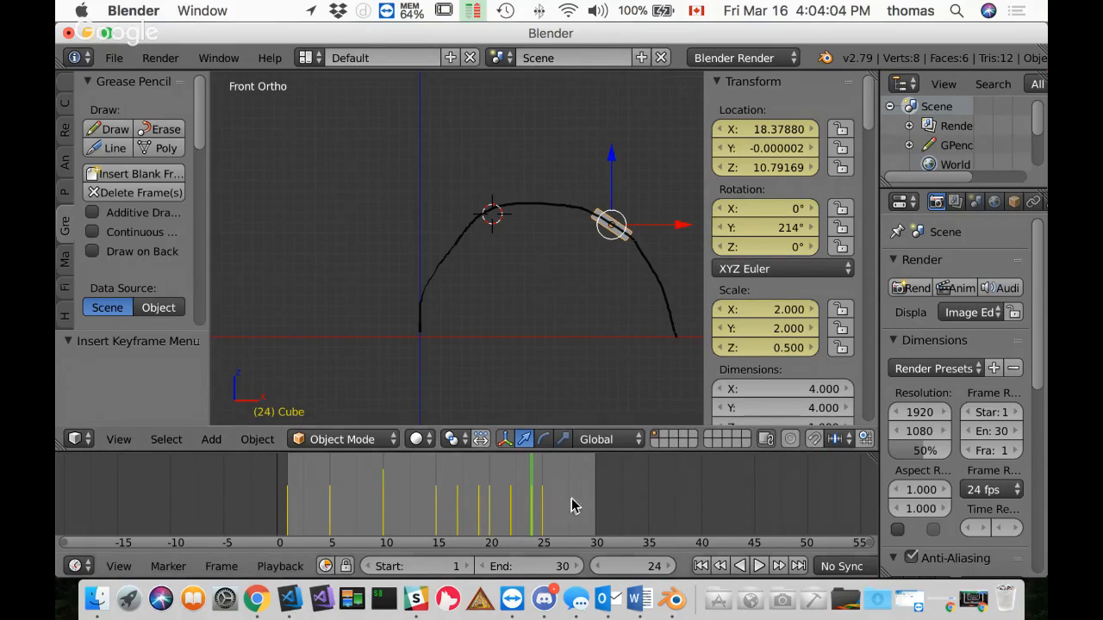
pyautogui.click(542, 520)
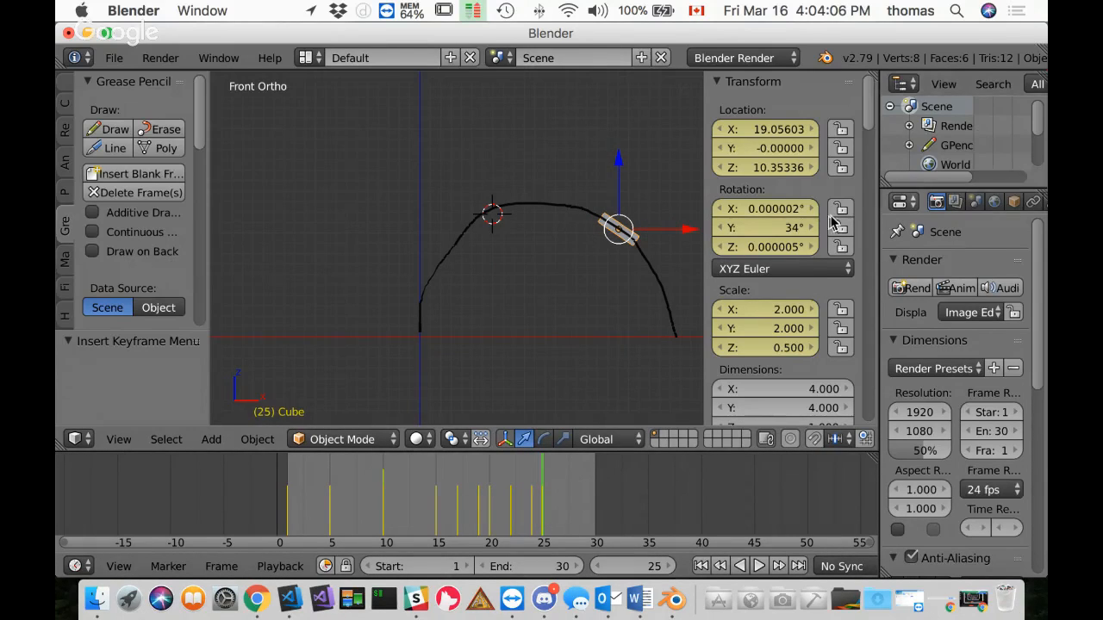
pyautogui.moveTo(779, 232); pyautogui.dragTo(1047, 504)
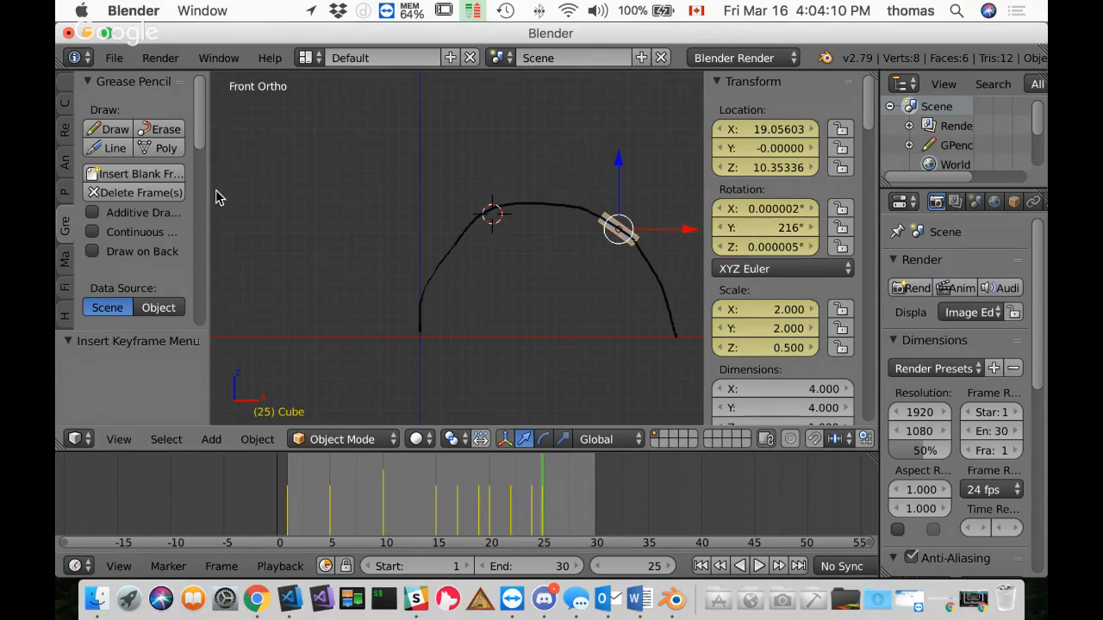
pyautogui.press('i')
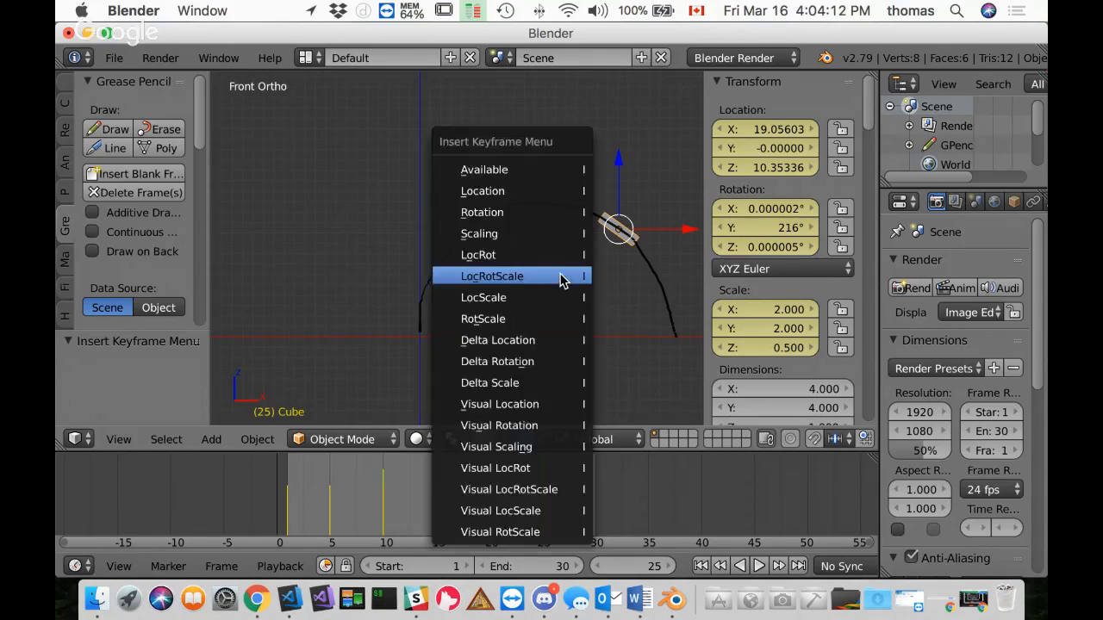
pyautogui.click(564, 276)
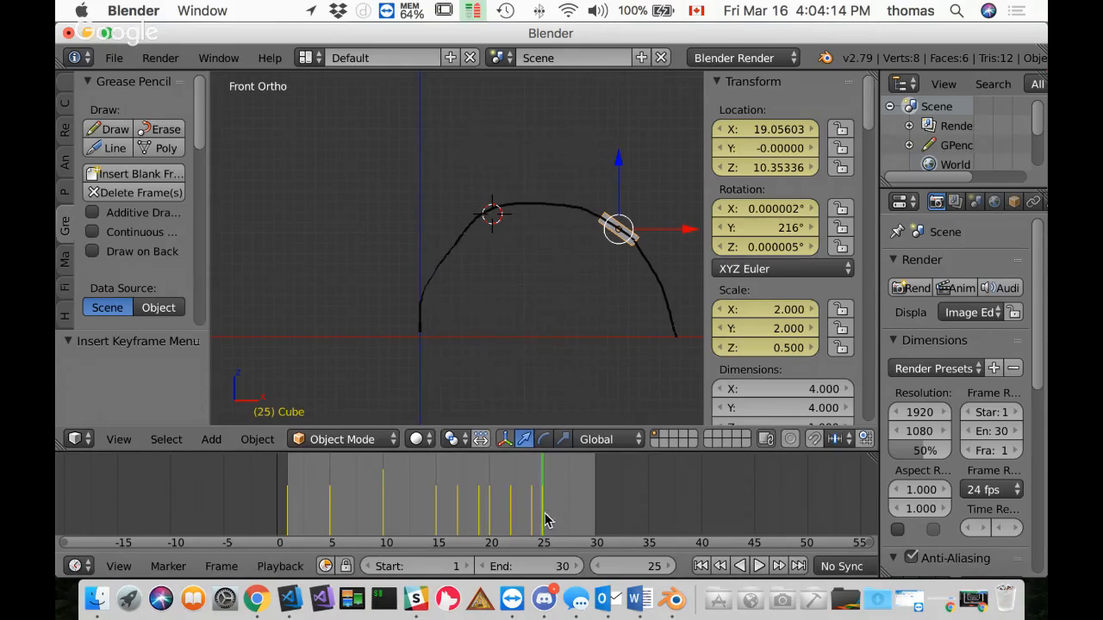
# Step: At frame 30, move the cube to the arc's landing point near X 24.63, Z 0, and rotate it to about 270° on Y
pyautogui.hotkey('alt', 'a')
pyautogui.moveTo(567, 518); pyautogui.dragTo(602, 515)
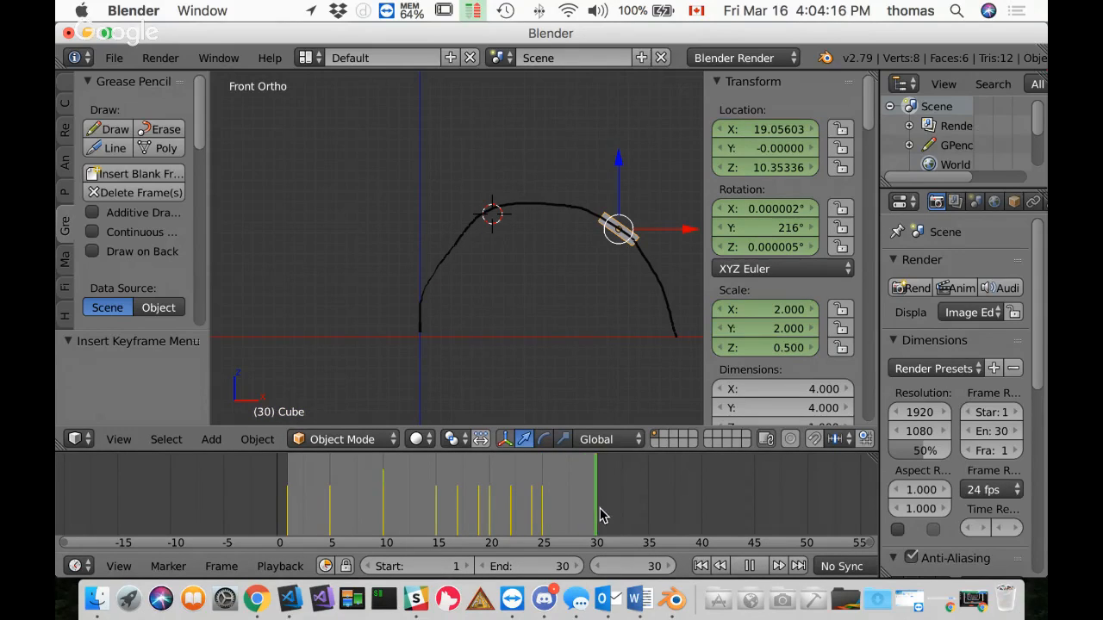
pyautogui.hotkey('alt', 'a')
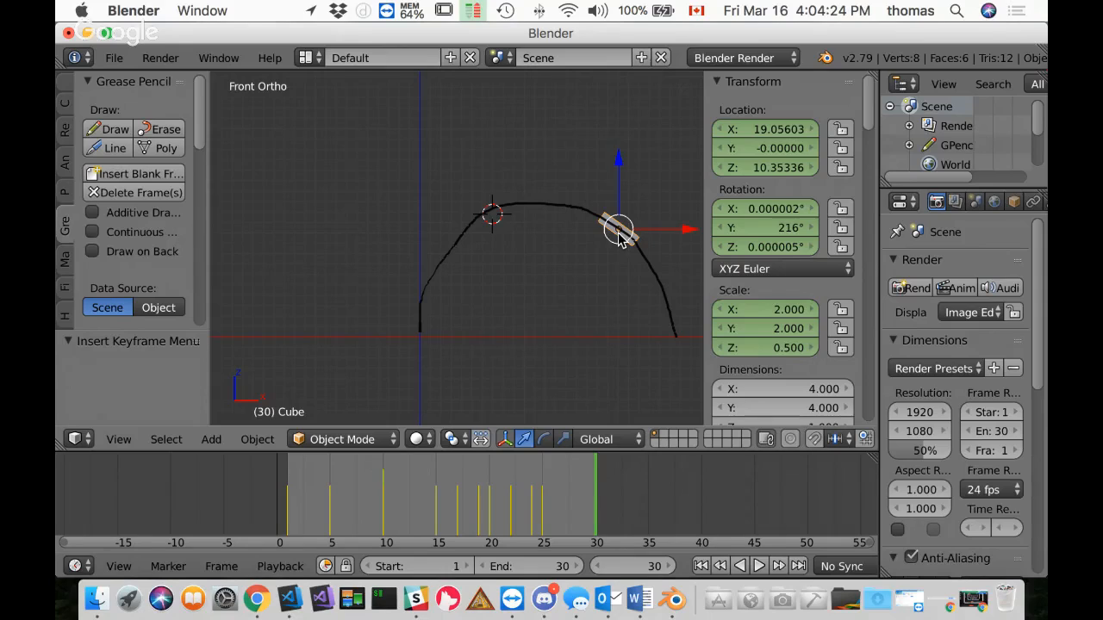
pyautogui.press('g')
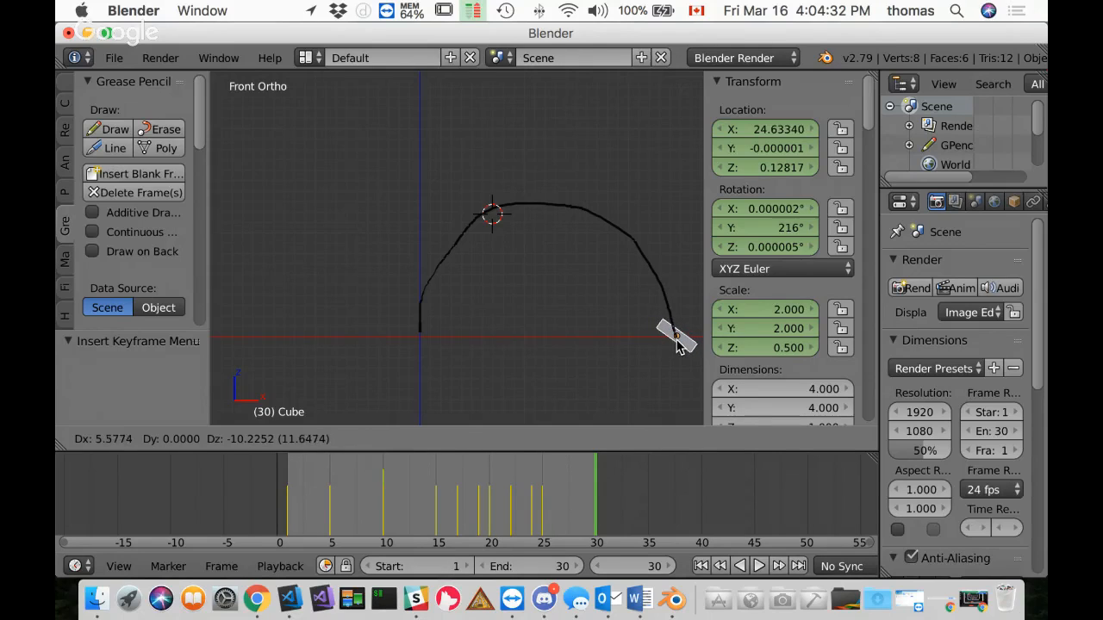
pyautogui.click(678, 340)
pyautogui.click(767, 167)
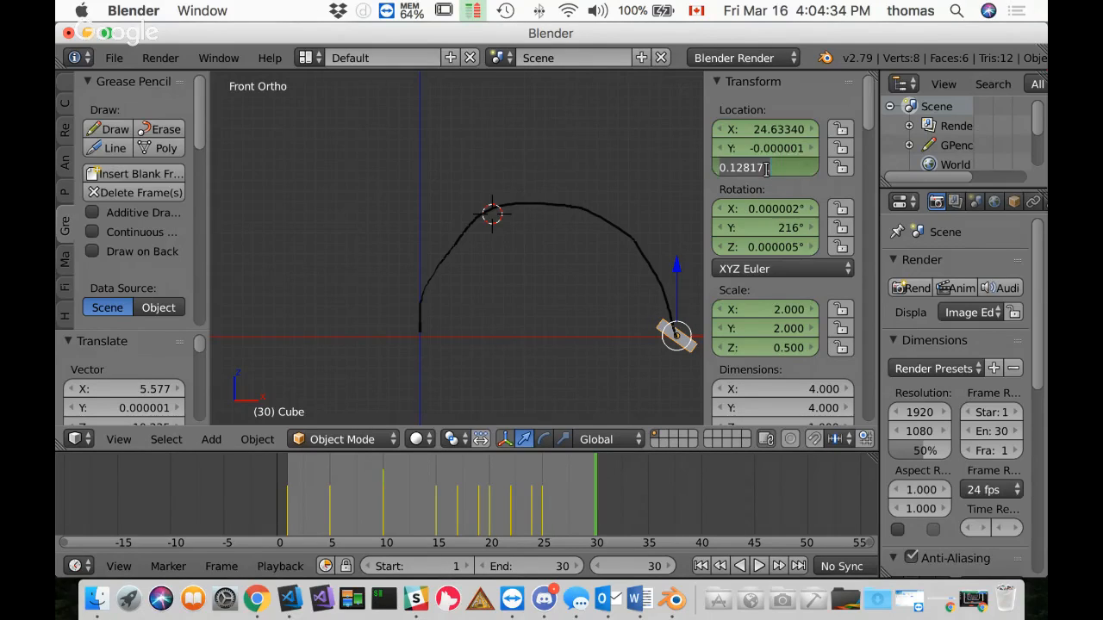
pyautogui.write('0')
pyautogui.press('Return')
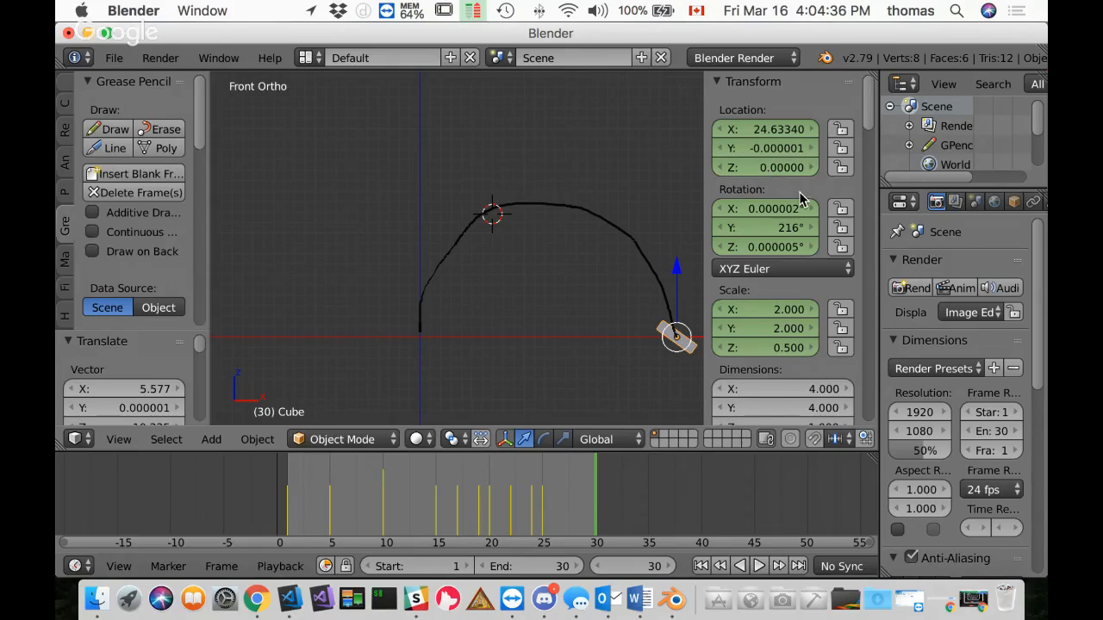
pyautogui.press('r')
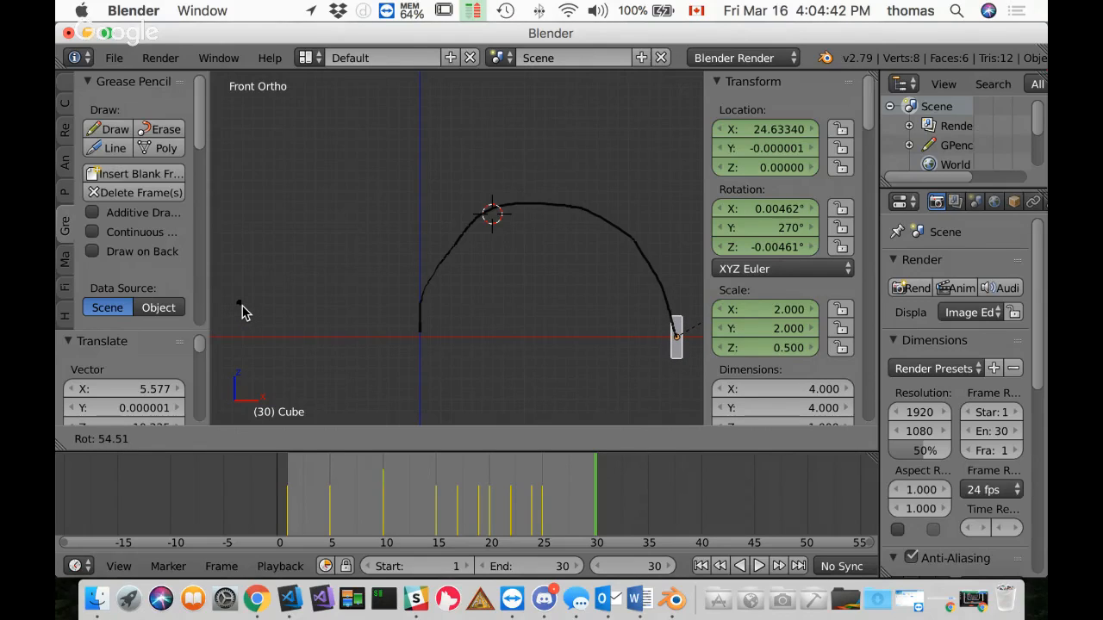
pyautogui.click(242, 312)
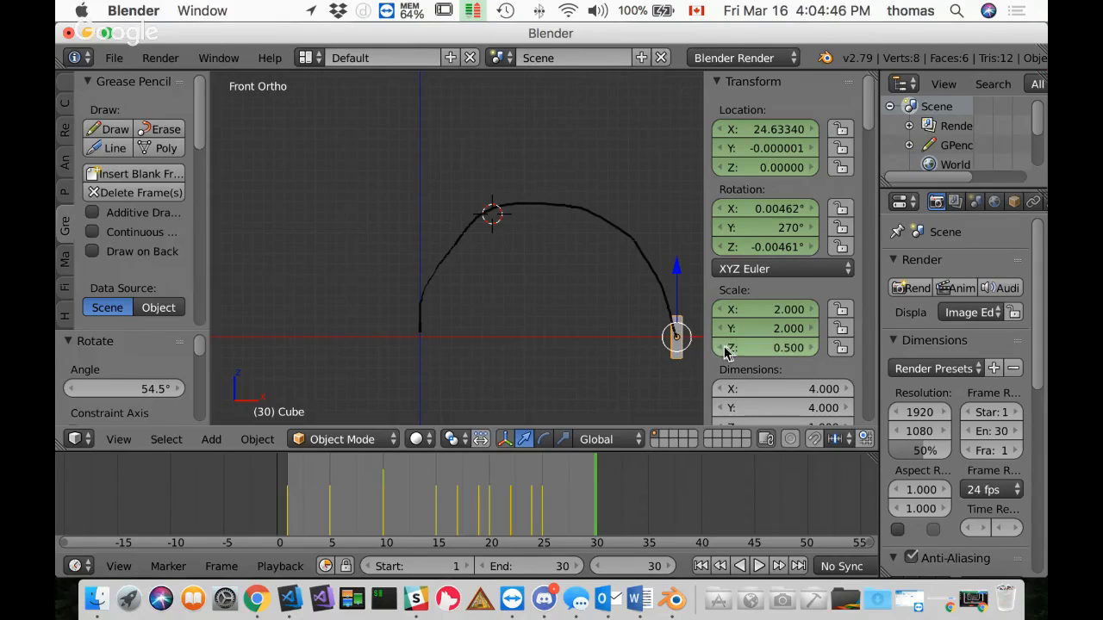
# Step: Scale the landed cube to X 0.5, Y 0.5 and Z 2, and insert a LocRotScale keyframe at frame 30
pyautogui.click(773, 312)
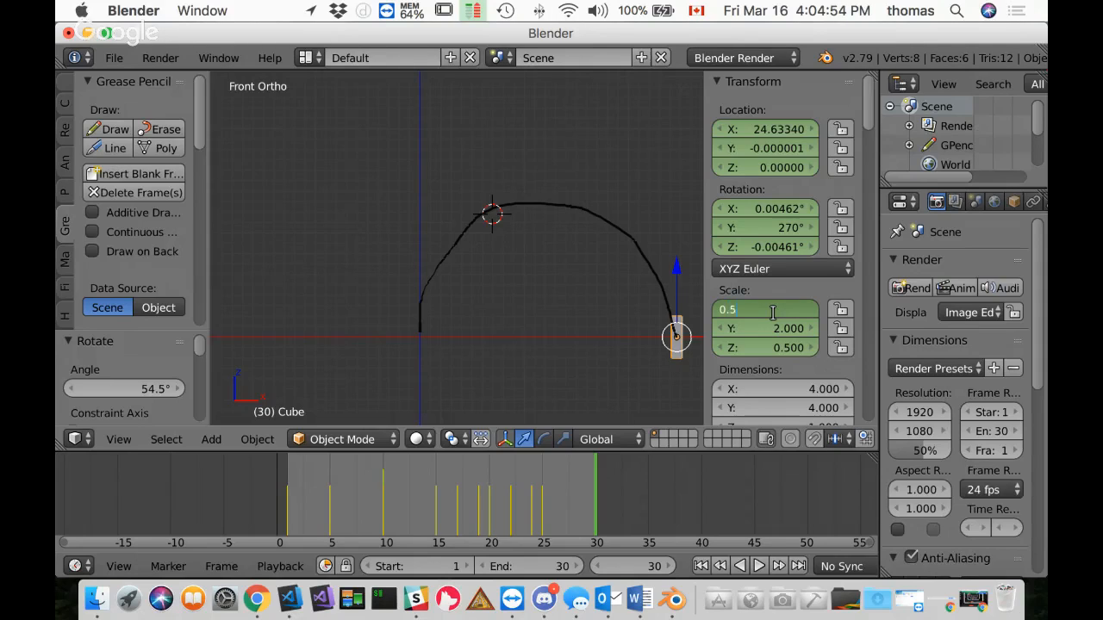
pyautogui.write('0.5')
pyautogui.press('Return')
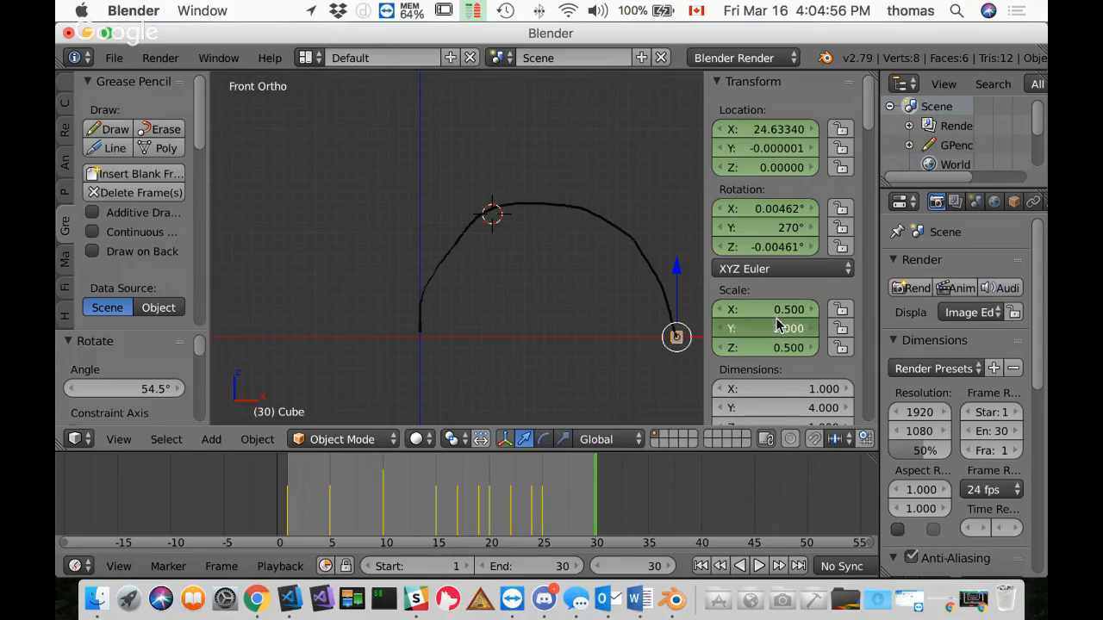
pyautogui.click(775, 321)
pyautogui.write('0.5')
pyautogui.press('Return')
pyautogui.click(778, 346)
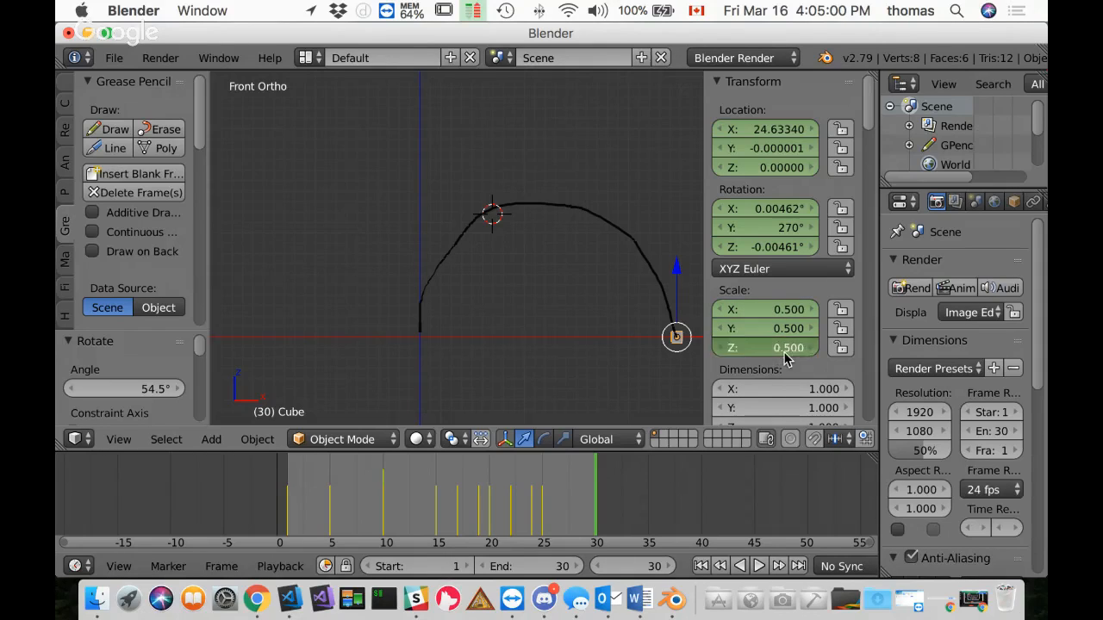
pyautogui.write('2')
pyautogui.press('Return')
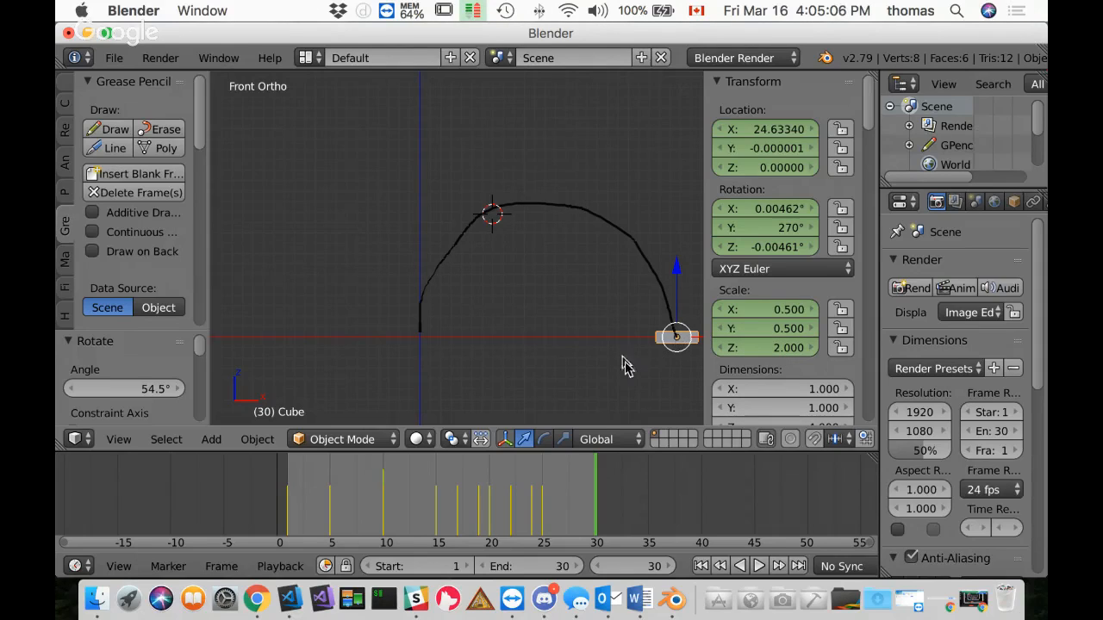
pyautogui.press('i')
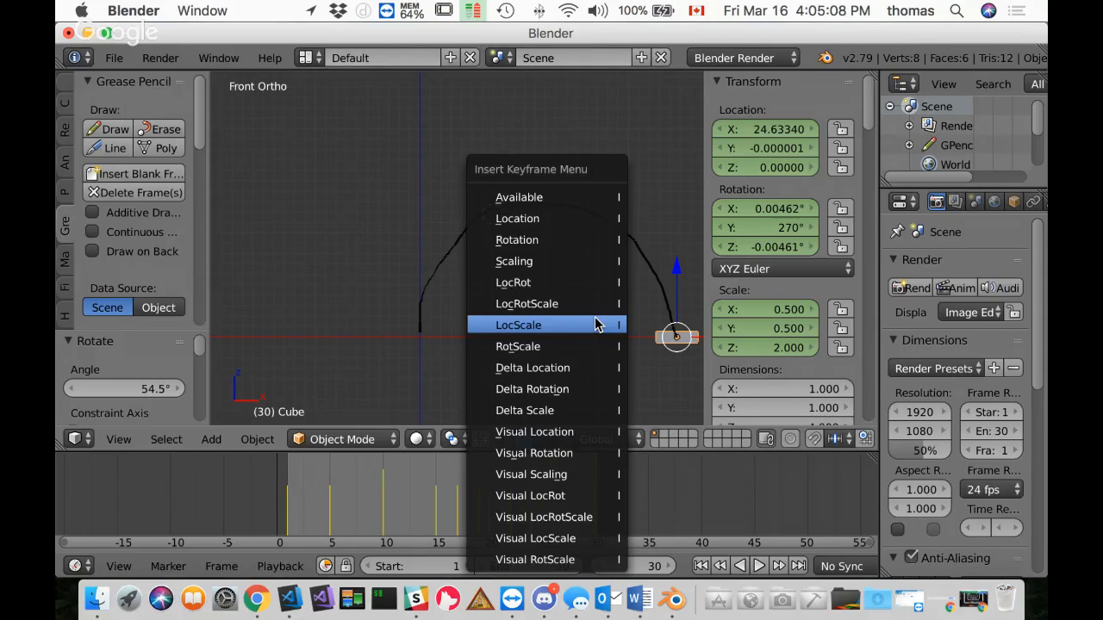
pyautogui.click(571, 304)
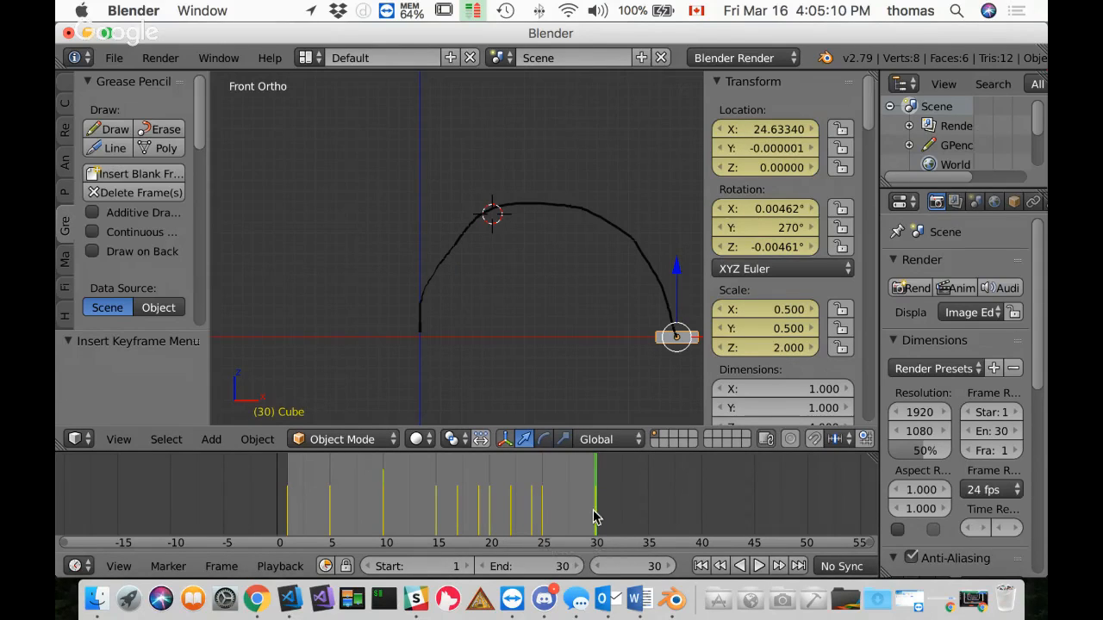
# Step: At frame 27, shift the cube along X to about 22.64 onto the falling arc and insert a LocRotScale keyframe
pyautogui.hotkey('alt', 'a')
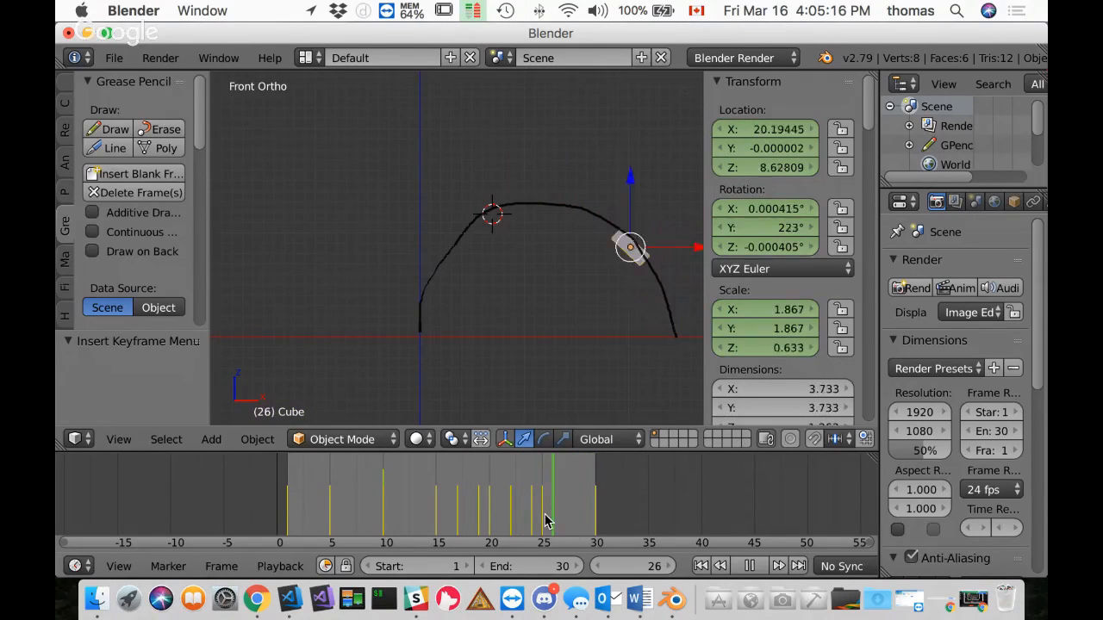
pyautogui.hotkey('alt', 'a')
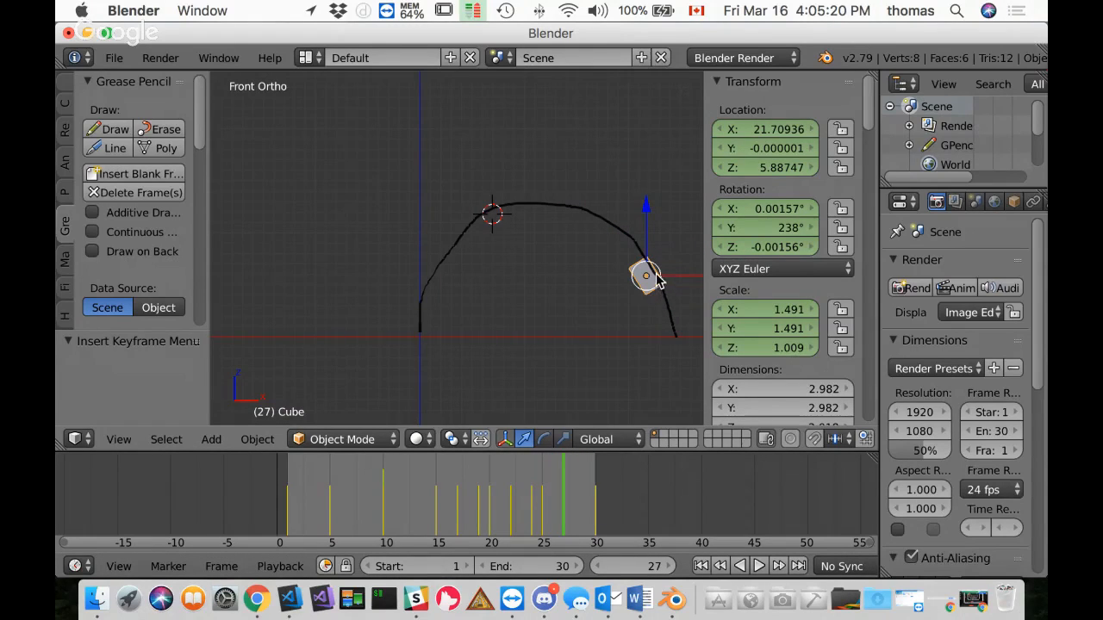
pyautogui.keyDown('shift'); pyautogui.moveTo(657, 277); pyautogui.dragTo(517, 272, button='middle'); pyautogui.keyUp('shift')
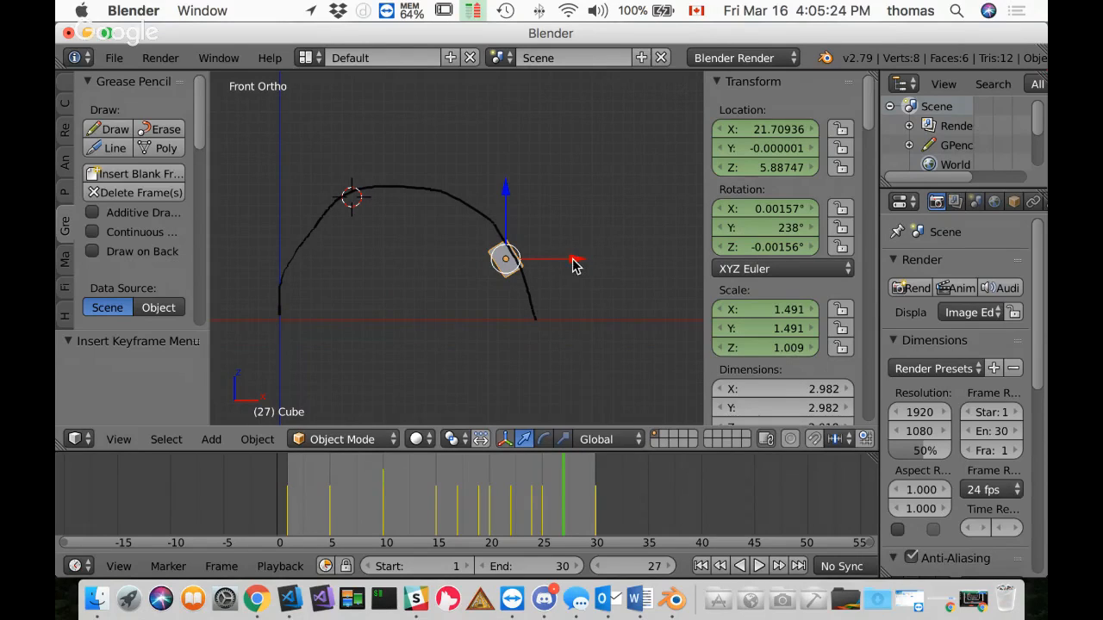
pyautogui.moveTo(575, 266); pyautogui.dragTo(583, 261)
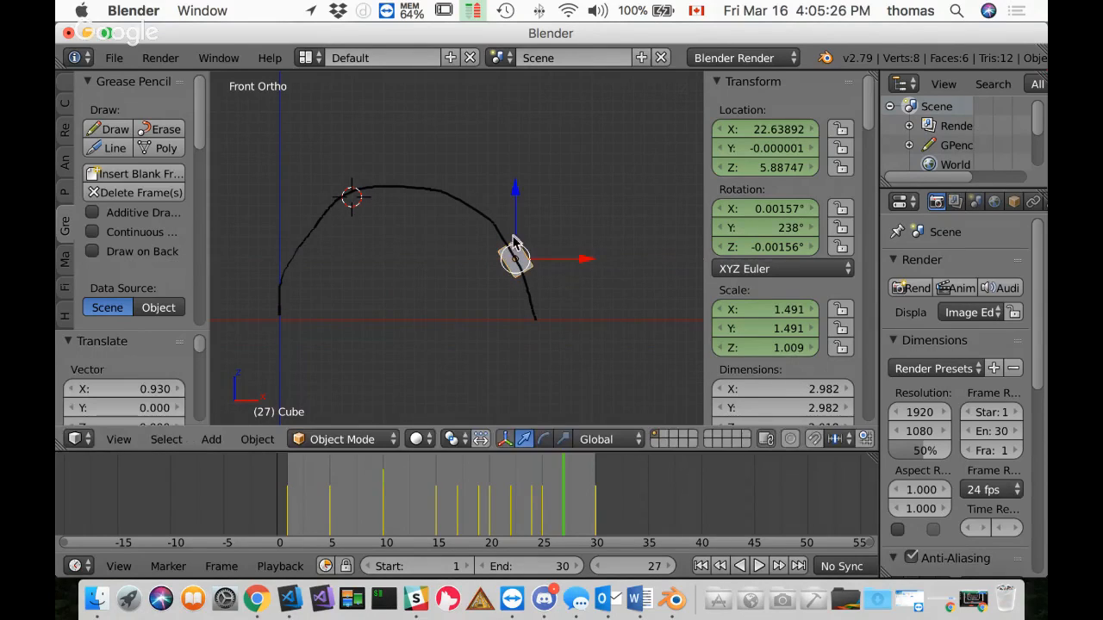
pyautogui.press('i')
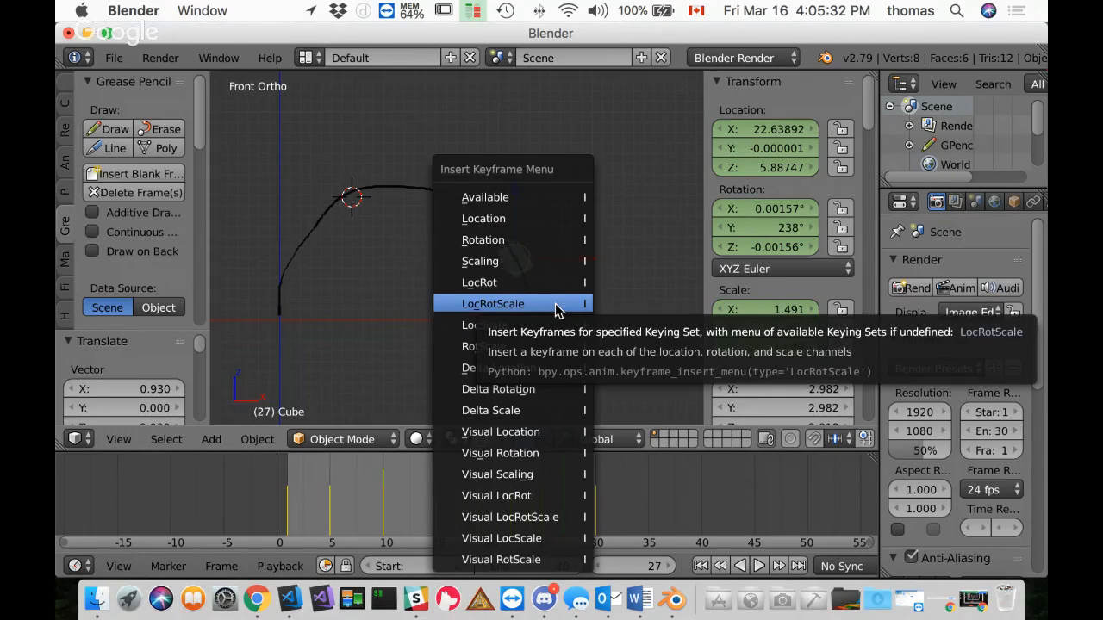
pyautogui.click(556, 310)
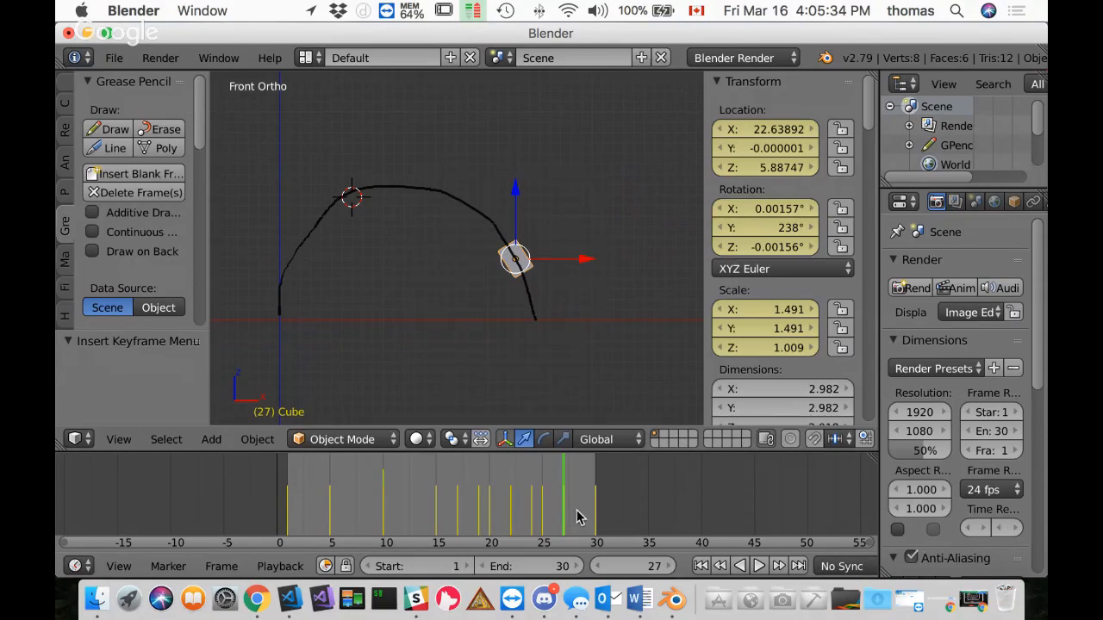
# Step: At frame 28, set the falling cube's X and Y scale to 1.6
pyautogui.hotkey('alt', 'a')
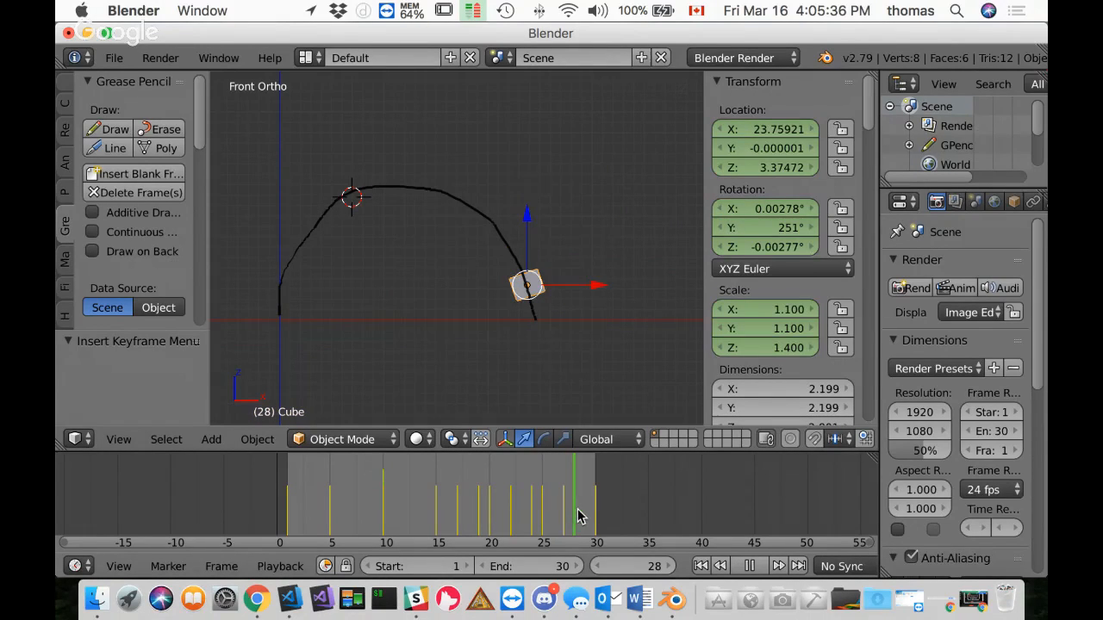
pyautogui.hotkey('alt', 'a')
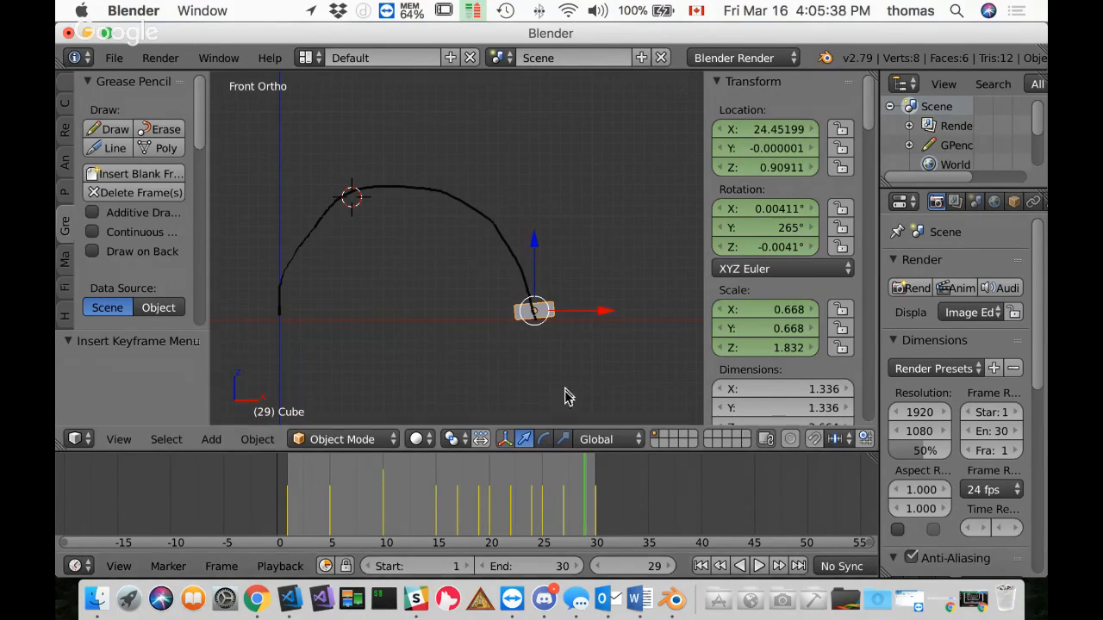
pyautogui.moveTo(586, 489); pyautogui.dragTo(571, 492)
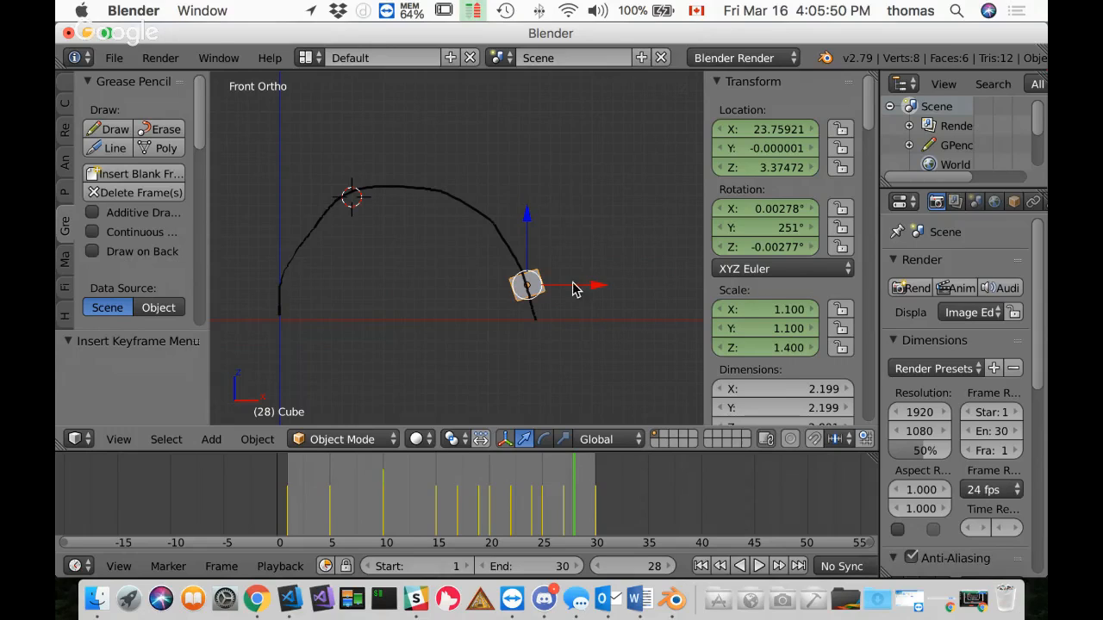
pyautogui.moveTo(791, 316)
pyautogui.mouseDown()
pyautogui.moveTo(773, 317)
pyautogui.moveTo(811, 317)
pyautogui.moveTo(788, 318)
pyautogui.mouseUp()
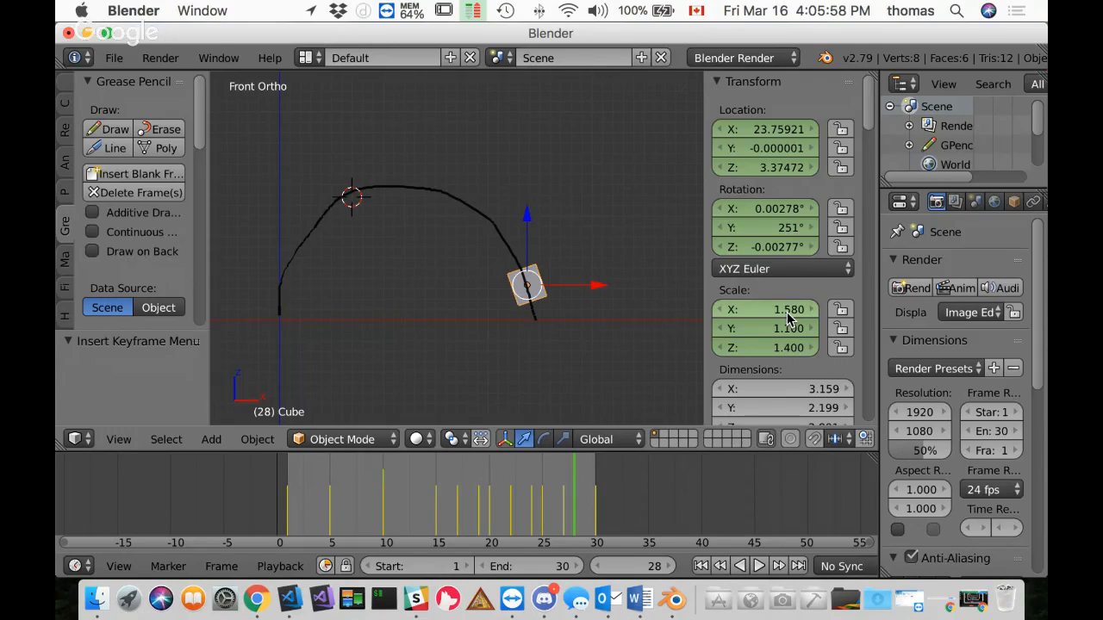
pyautogui.click(788, 318)
pyautogui.write('1.6')
pyautogui.press('Return')
pyautogui.click(779, 329)
pyautogui.write('1.')
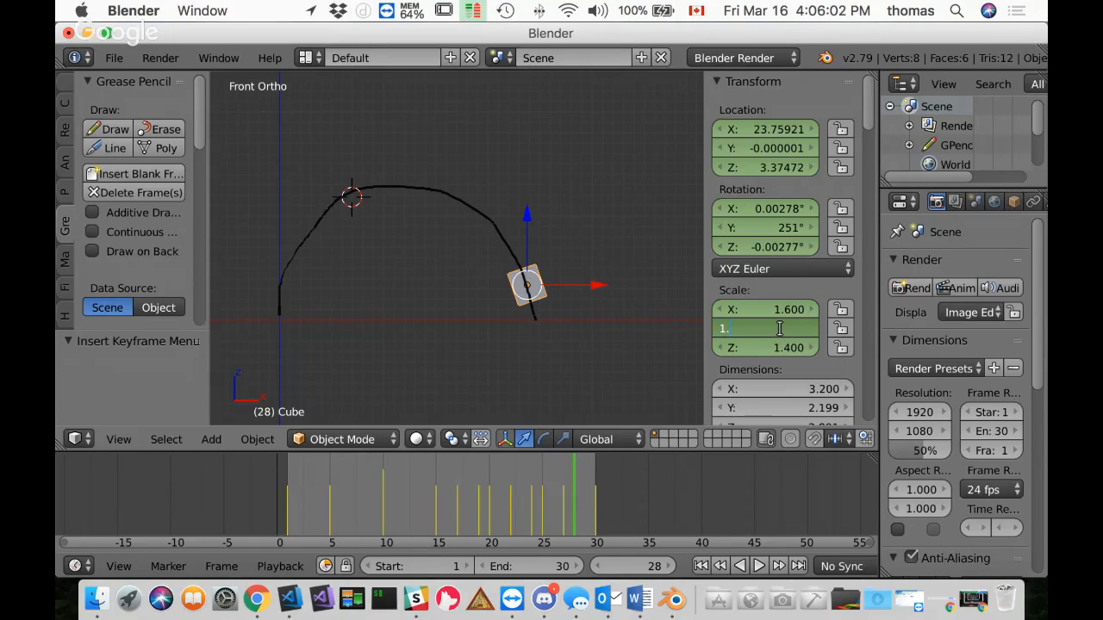
pyautogui.write('6')
pyautogui.press('Return')
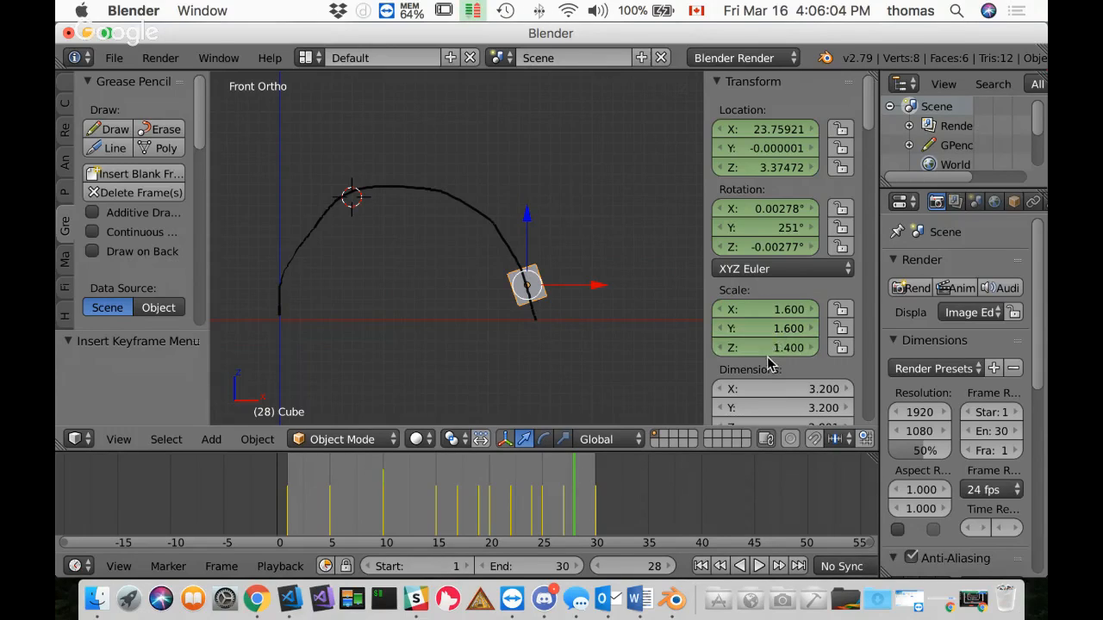
# Step: Set the cube's Z scale to 1.2 and insert a LocRotScale keyframe at frame 28
pyautogui.click(780, 349)
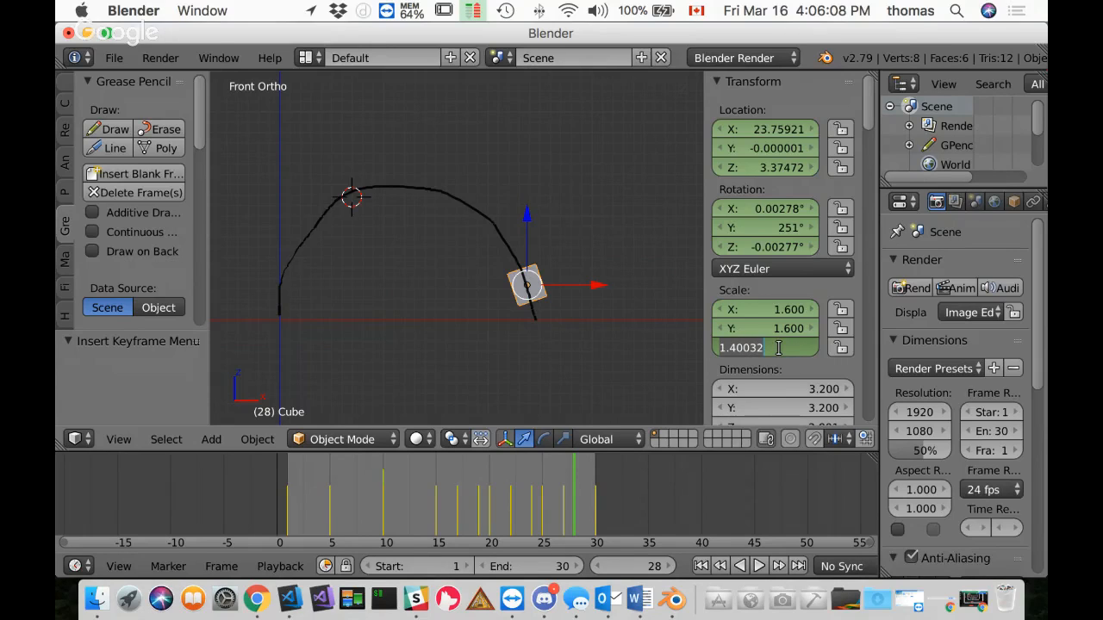
pyautogui.write('1.2')
pyautogui.press('Return')
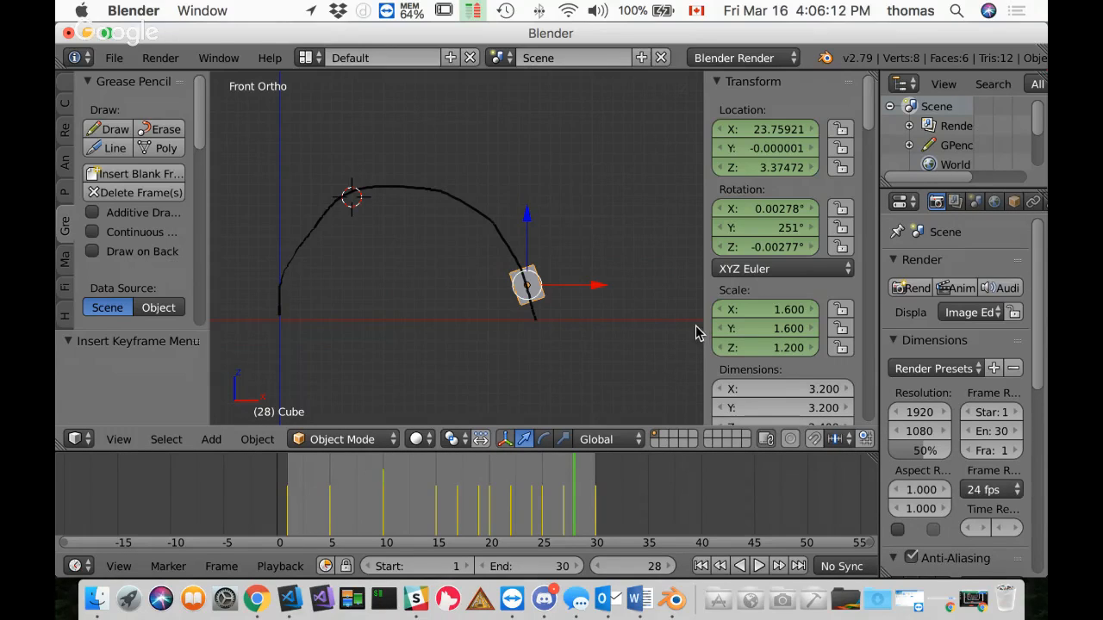
pyautogui.press('i')
pyautogui.click(579, 314)
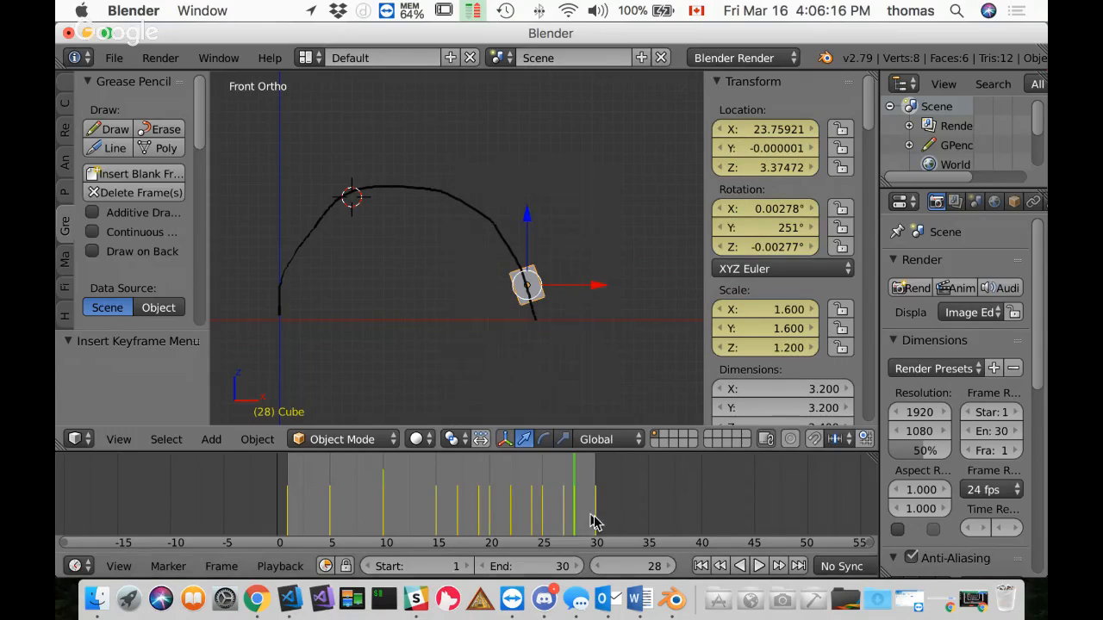
# Step: At frame 30, draw two diminishing bounce arcs in Grease Pencil from the landed cube along the ground line in front view
pyautogui.hotkey('alt', 'a')
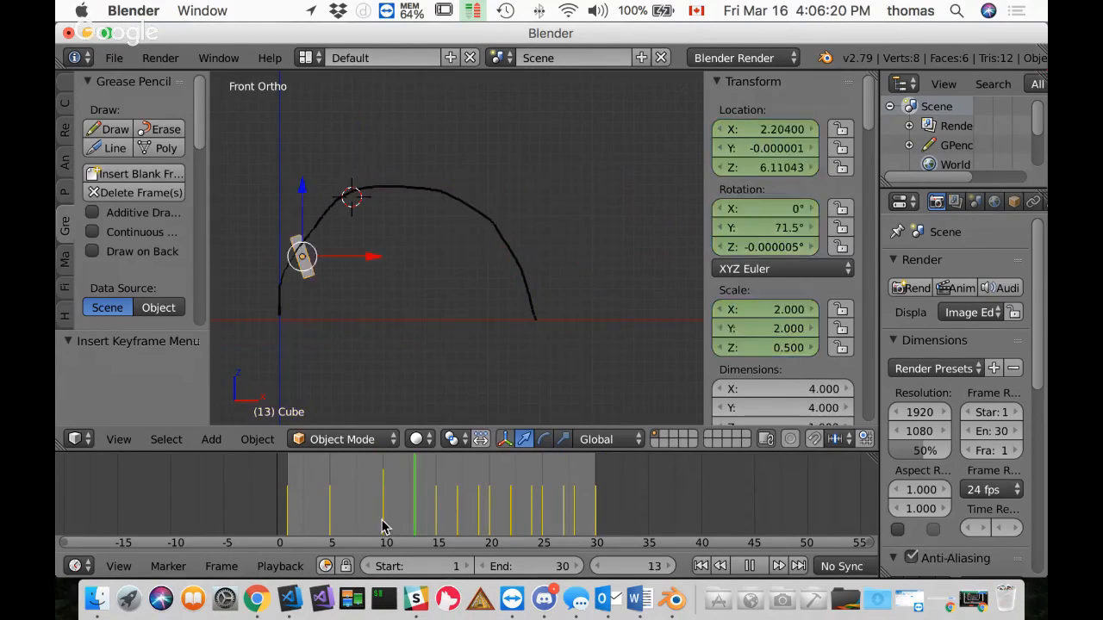
pyautogui.moveTo(384, 528); pyautogui.dragTo(602, 510)
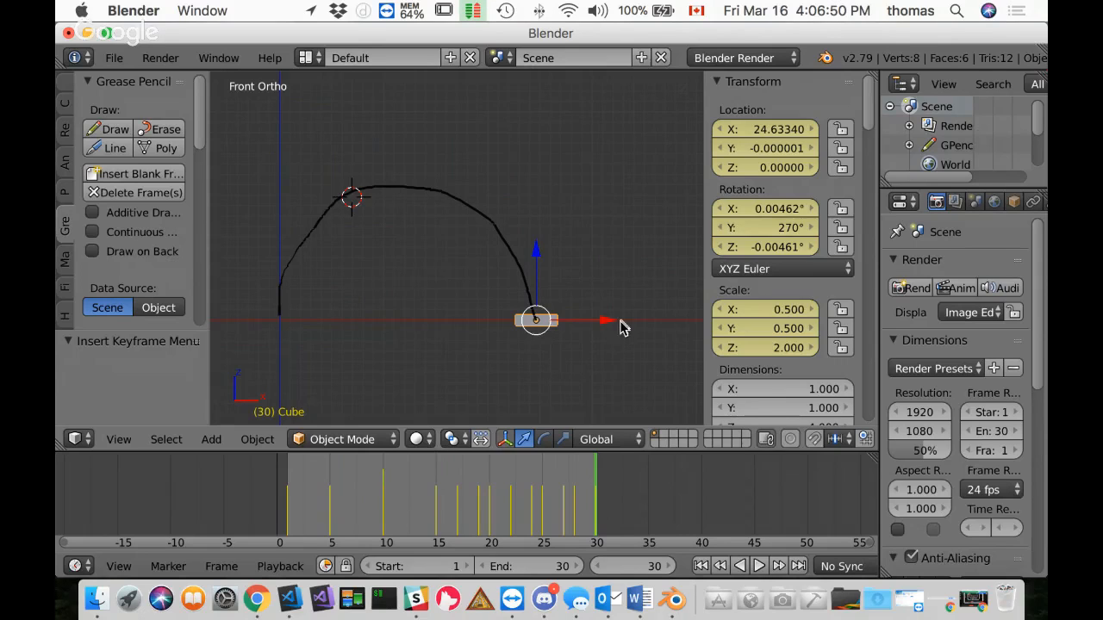
pyautogui.keyDown('shift'); pyautogui.moveTo(622, 309); pyautogui.dragTo(356, 298, button='middle'); pyautogui.keyUp('shift')
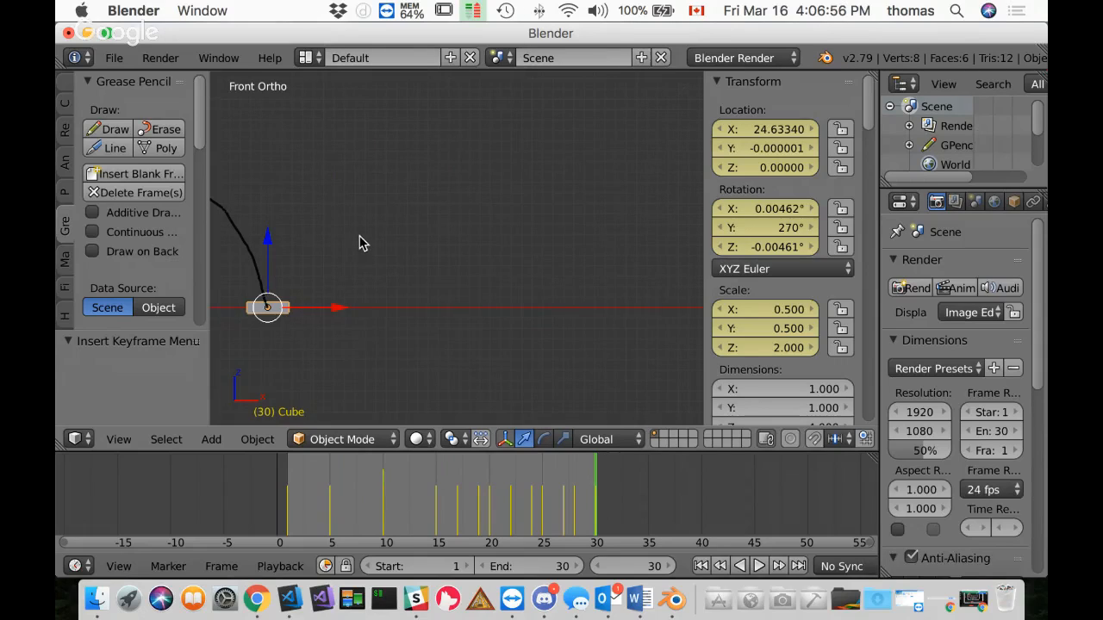
pyautogui.moveTo(362, 241); pyautogui.dragTo(473, 236, button='middle')
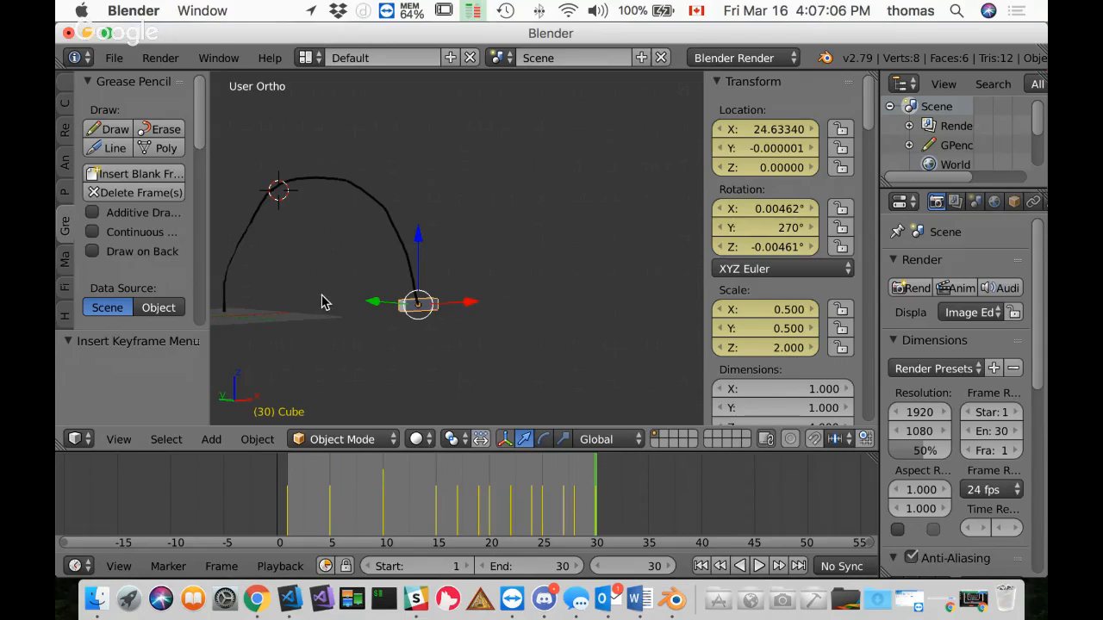
pyautogui.press('KP_5')
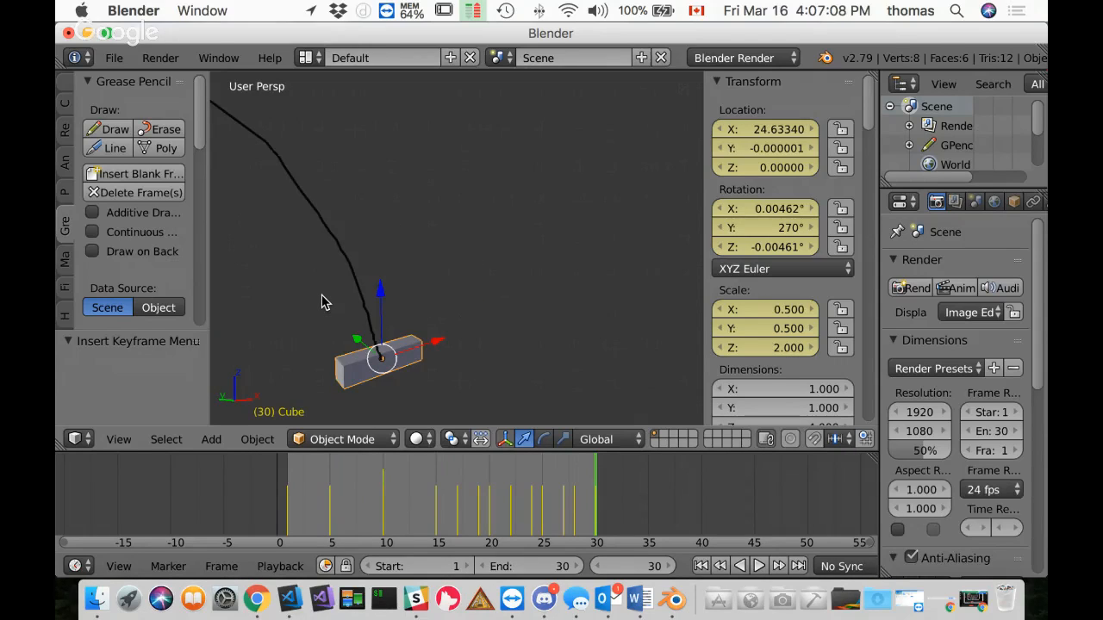
pyautogui.press('KP_1')
pyautogui.press('KP_5')
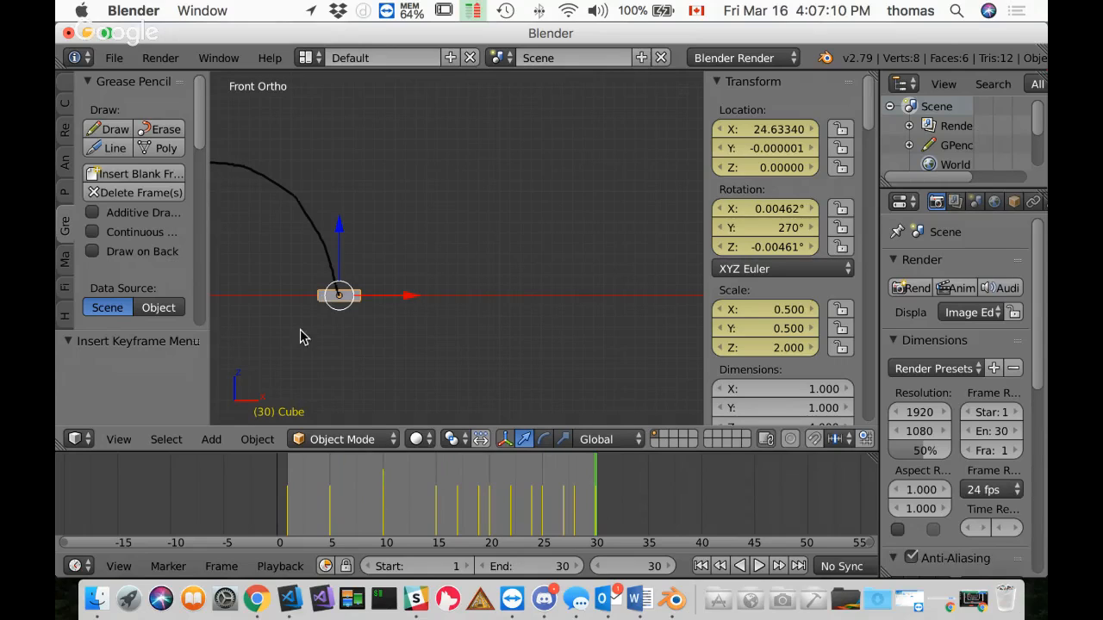
pyautogui.click(107, 135)
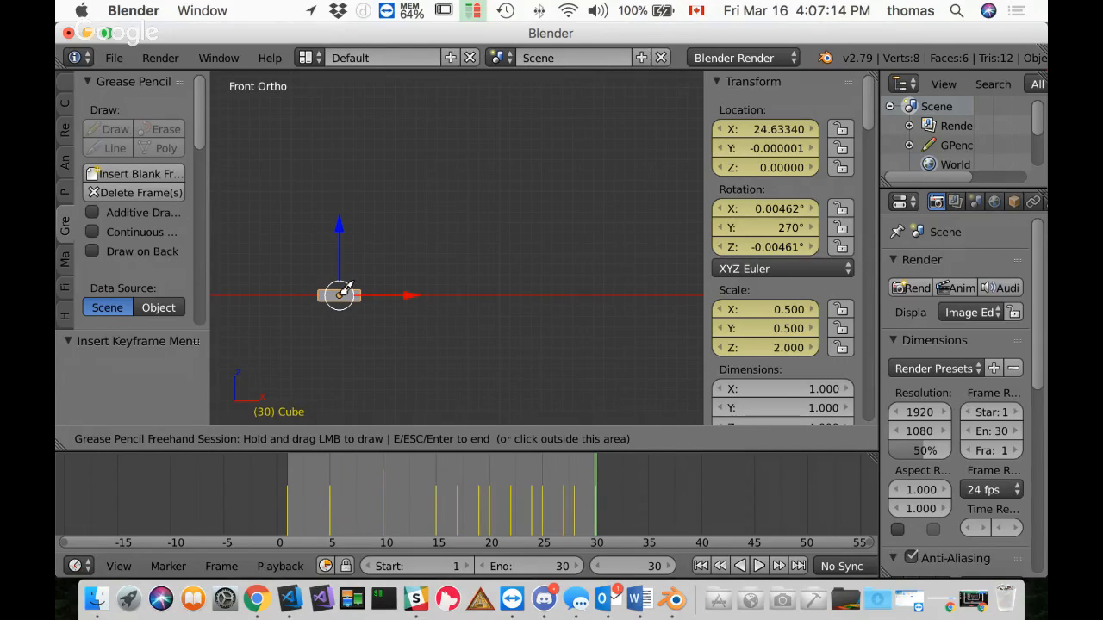
pyautogui.moveTo(343, 293)
pyautogui.mouseDown()
pyautogui.moveTo(381, 239)
pyautogui.moveTo(436, 227)
pyautogui.moveTo(484, 245)
pyautogui.moveTo(529, 286)
pyautogui.moveTo(560, 269)
pyautogui.moveTo(634, 285)
pyautogui.mouseUp()
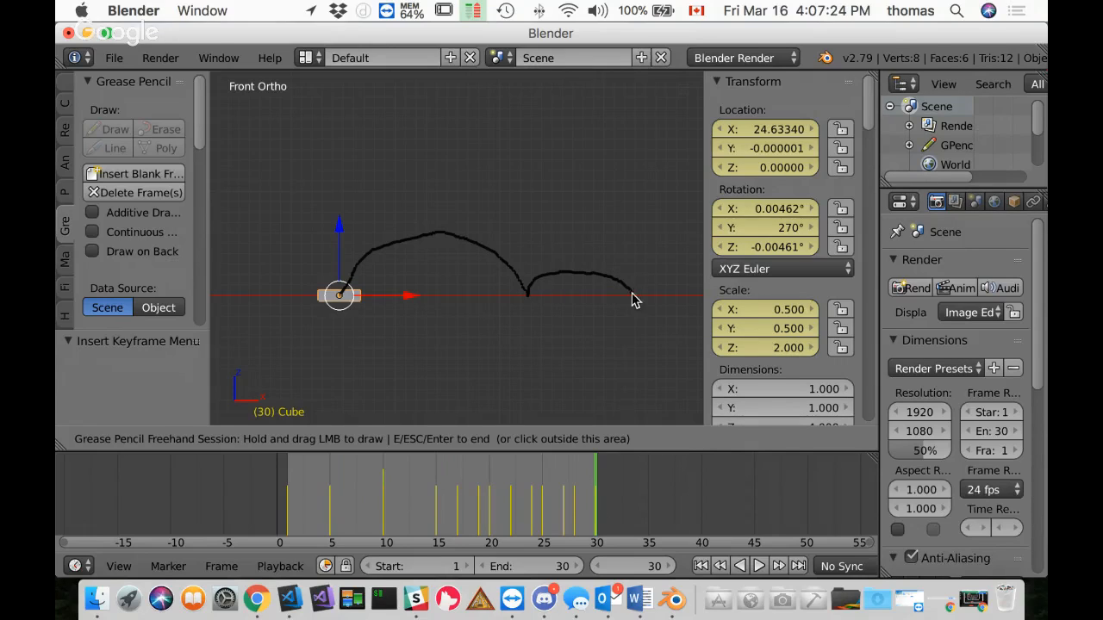
pyautogui.press('Escape')
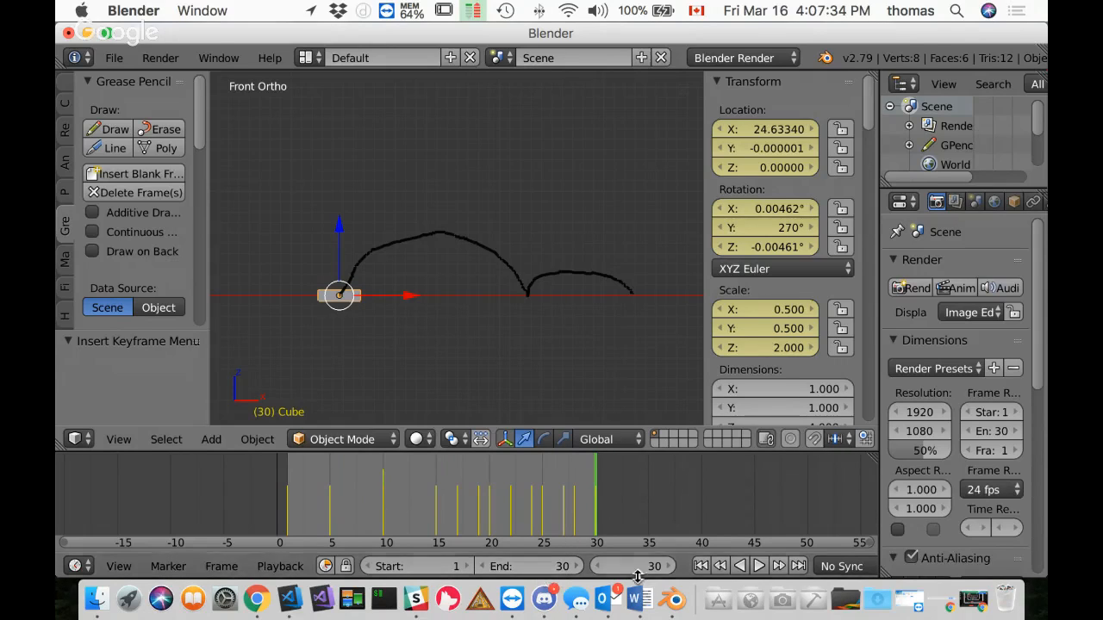
# Step: Extend the animation's end frame to 60
pyautogui.click(554, 565)
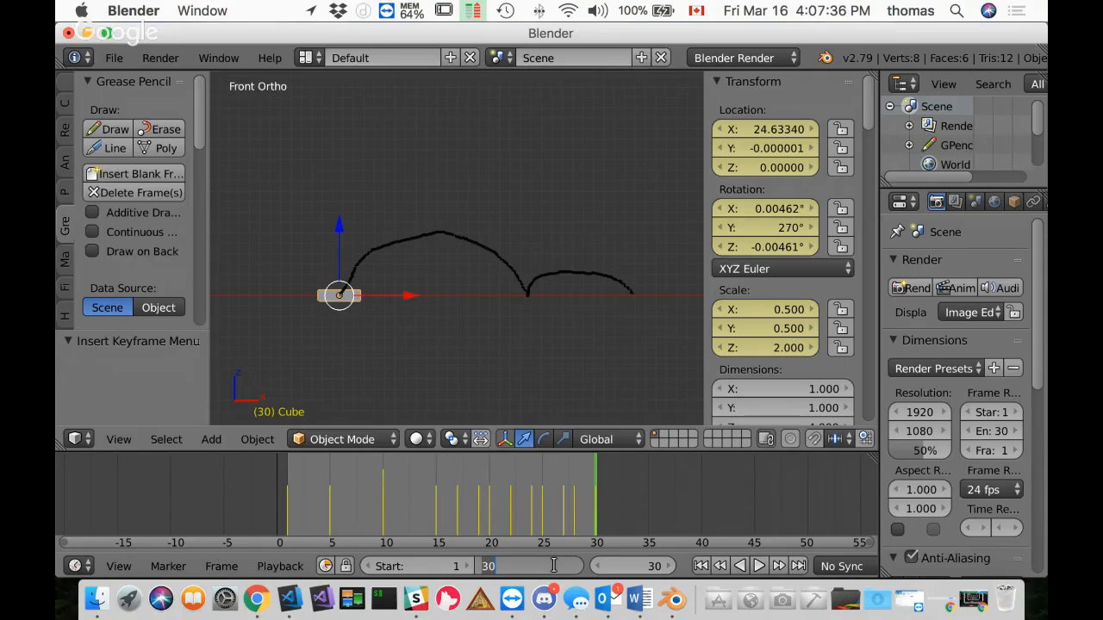
pyautogui.write('60')
pyautogui.press('Return')
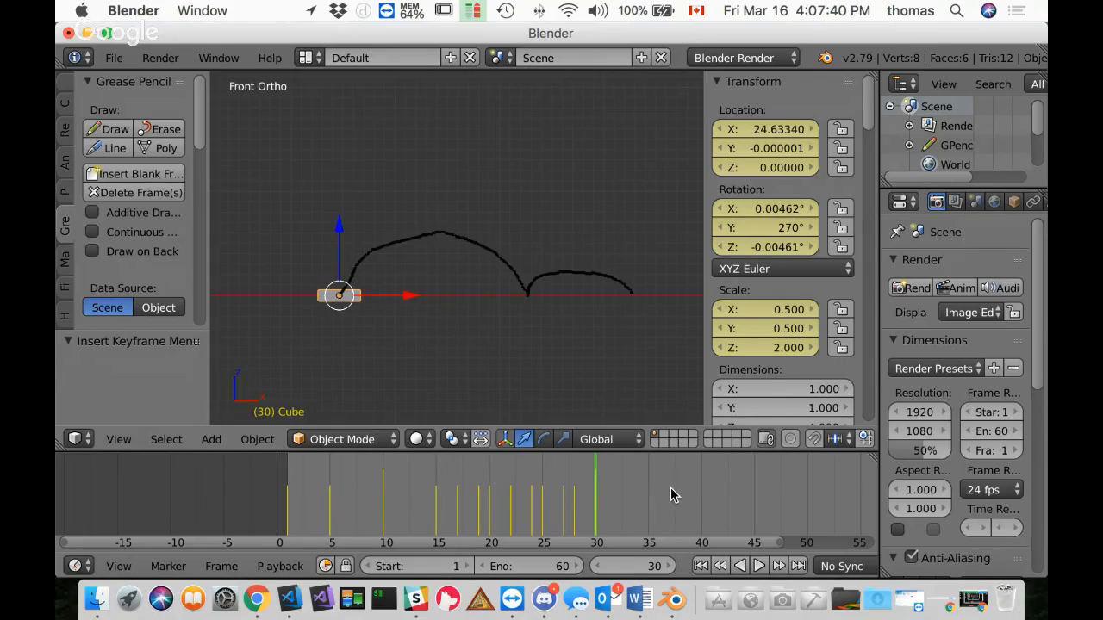
pyautogui.moveTo(670, 489); pyautogui.dragTo(215, 498, button='middle')
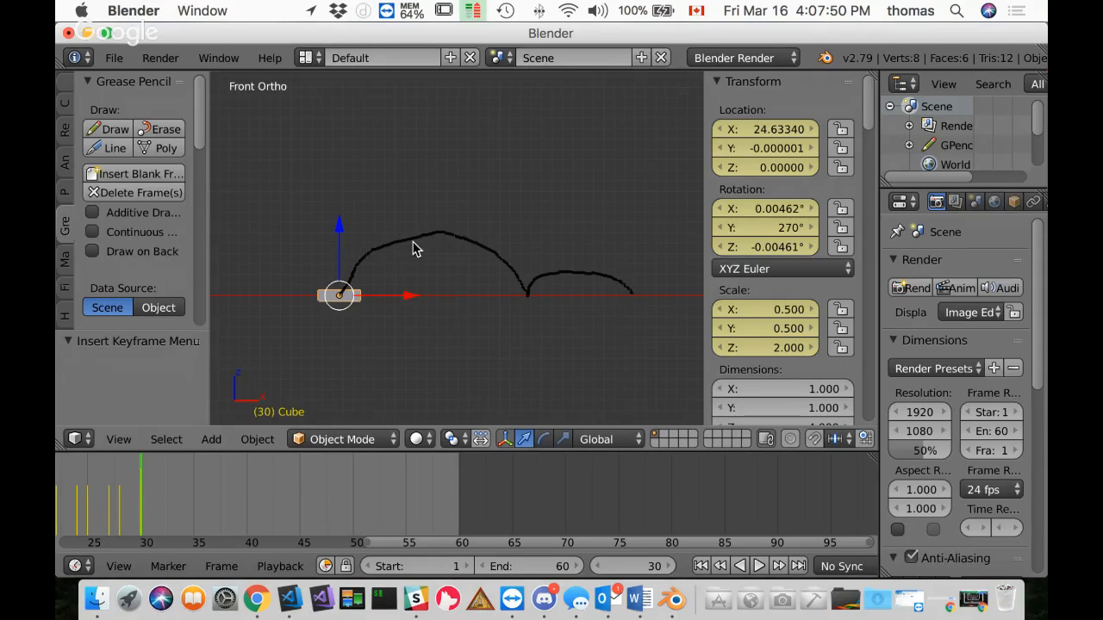
# Step: At frame 35, move the cube onto the rising part of the first bounce arc, near X 29.75, Z 5.11
pyautogui.hotkey('alt', 'a')
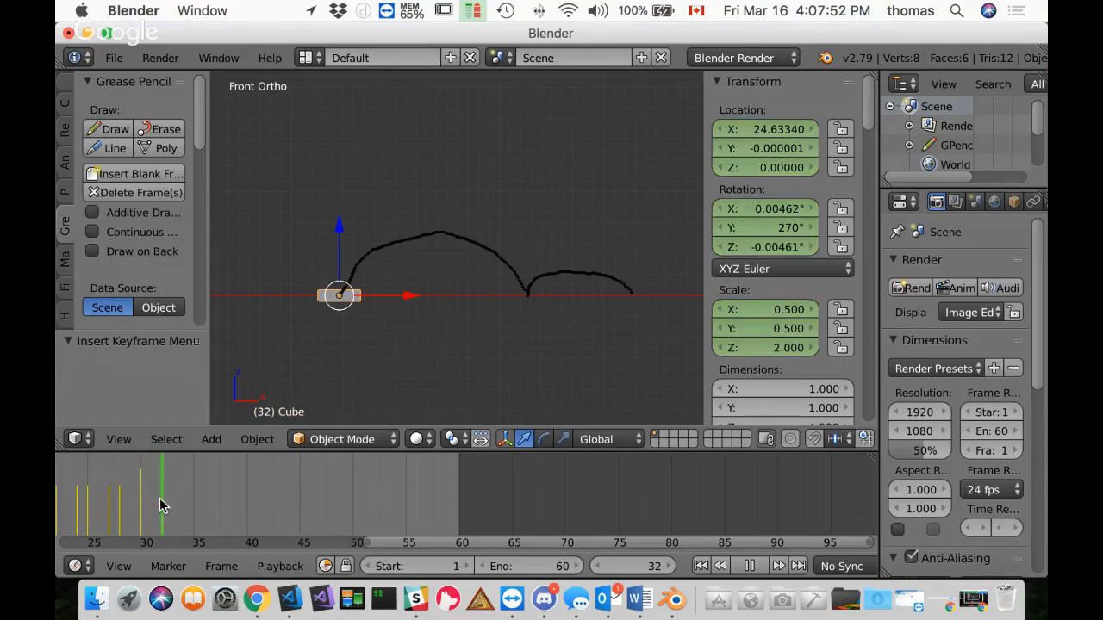
pyautogui.hotkey('alt', 'a')
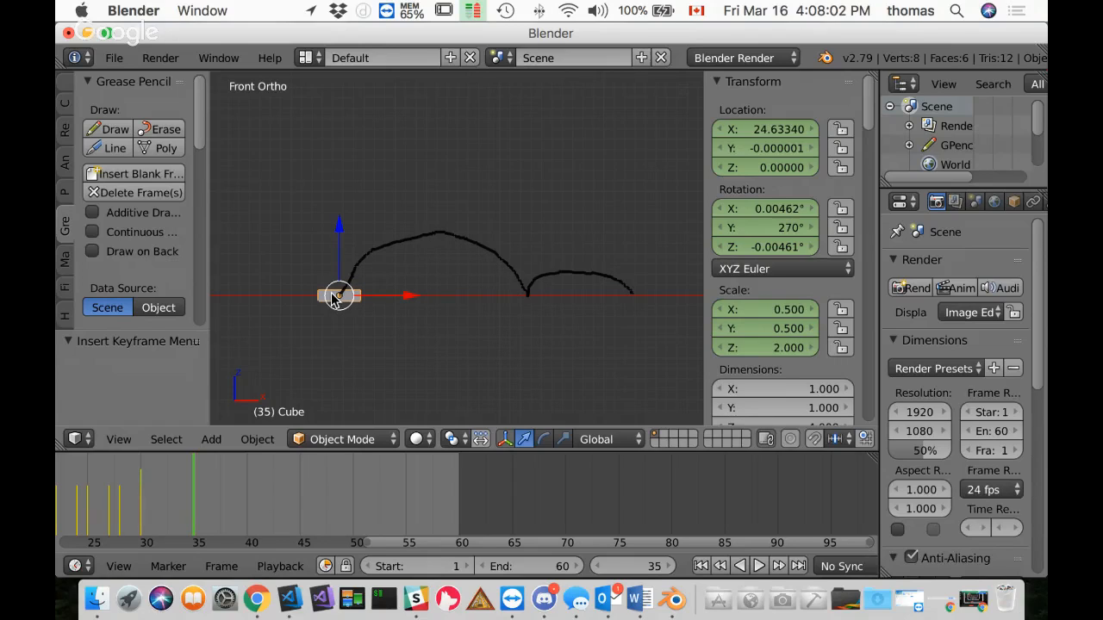
pyautogui.press('g')
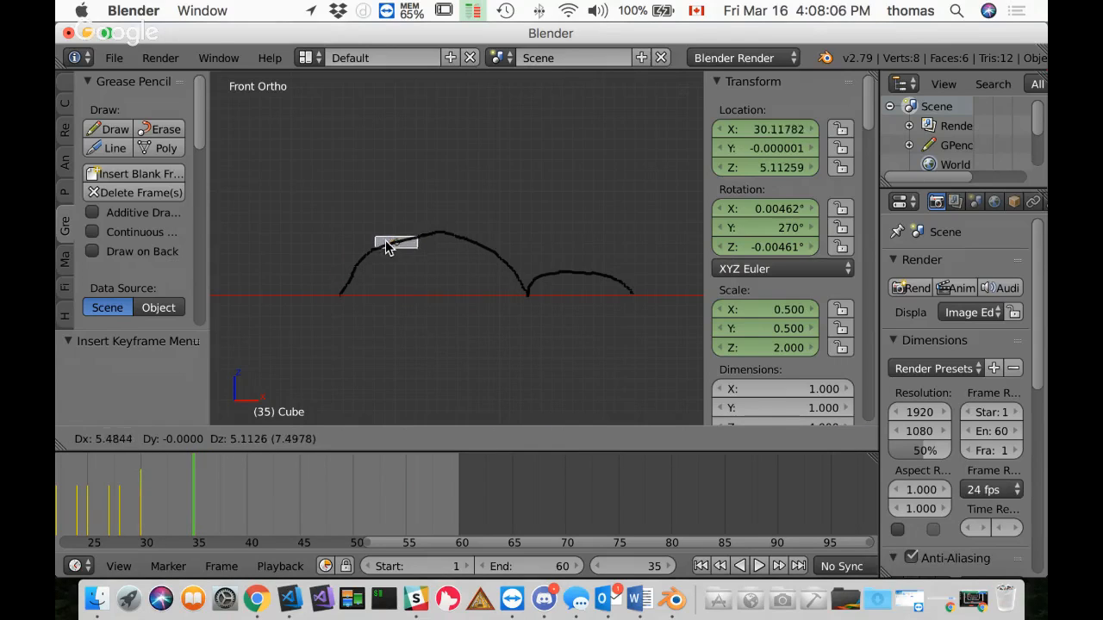
pyautogui.click(385, 240)
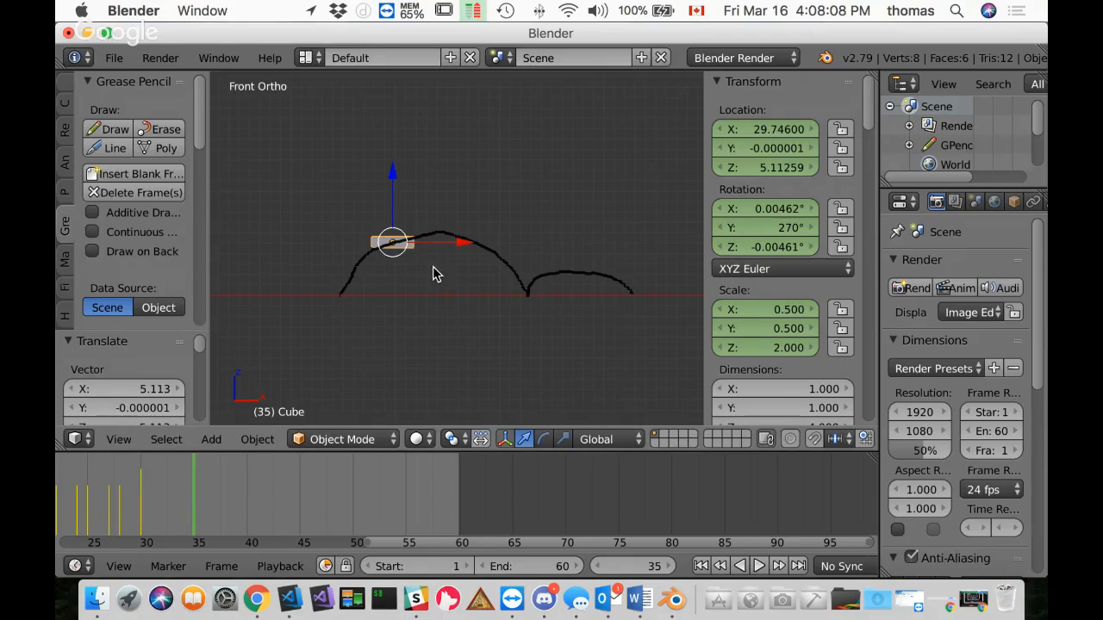
# Step: Rotate the cube to about 431° on Y along the bounce arc and insert a LocRotScale keyframe at frame 35
pyautogui.press('r')
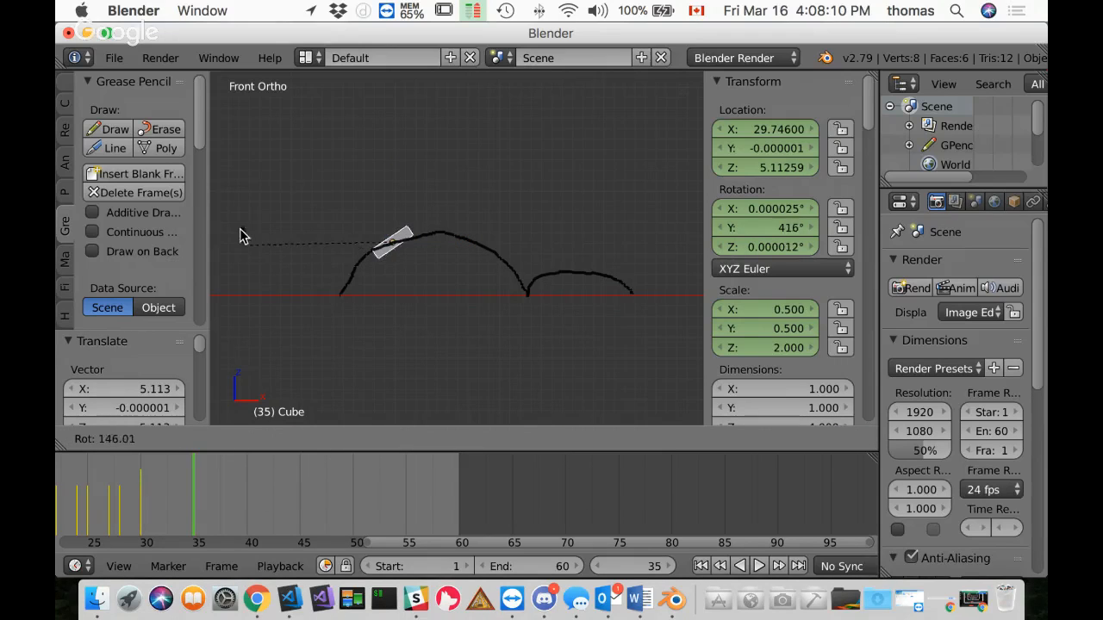
pyautogui.click(234, 207)
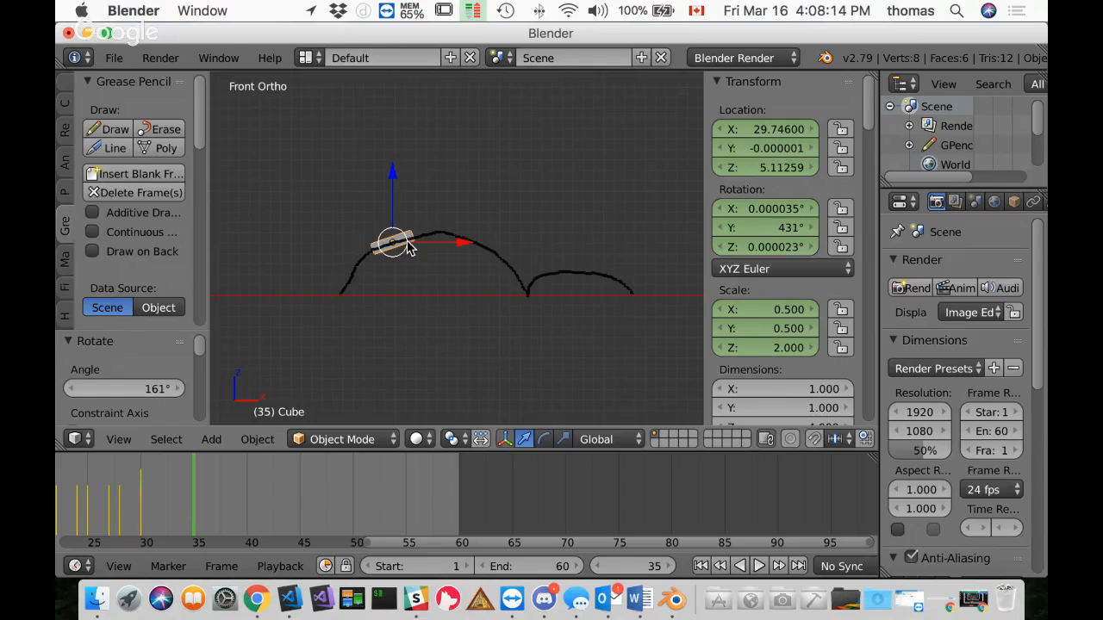
pyautogui.press('i')
pyautogui.click(423, 298)
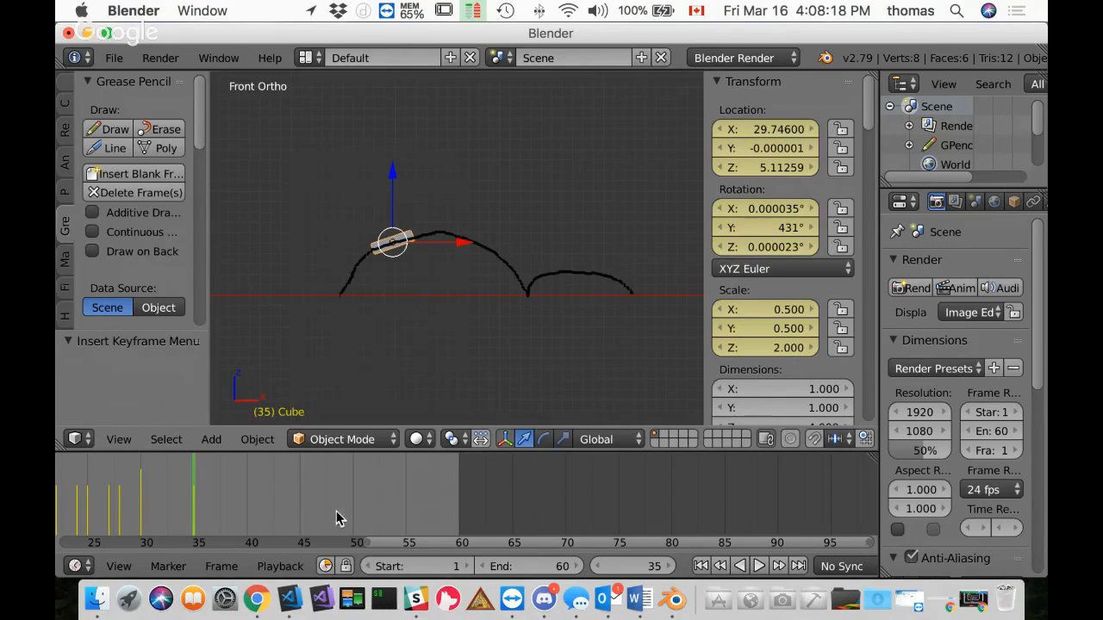
# Step: Go to frame 32, between the landing keyframe and the frame 35 bounce keyframe, to adjust the cube's in-between pose
pyautogui.hotkey('alt', 'a')
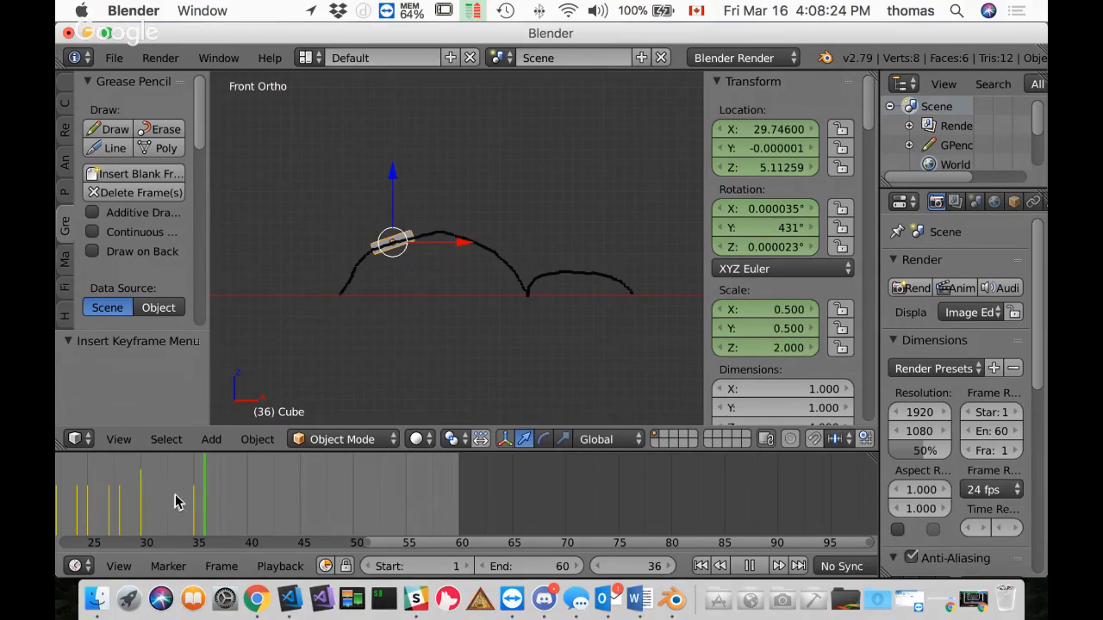
pyautogui.moveTo(172, 504)
pyautogui.mouseDown()
pyautogui.moveTo(135, 504)
pyautogui.moveTo(194, 506)
pyautogui.moveTo(169, 505)
pyautogui.mouseUp()
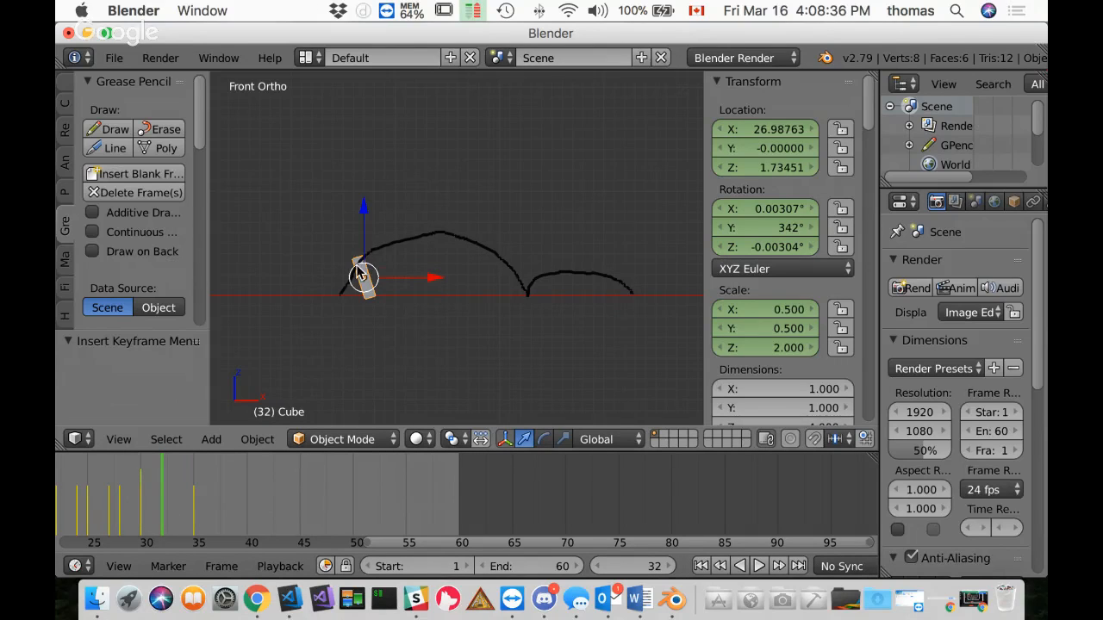
# Step: At frame 32, raise the cube to about Z 3.8 on the curve, rotate it about 33°, and insert a LocRotScale keyframe
pyautogui.moveTo(364, 233); pyautogui.dragTo(365, 189)
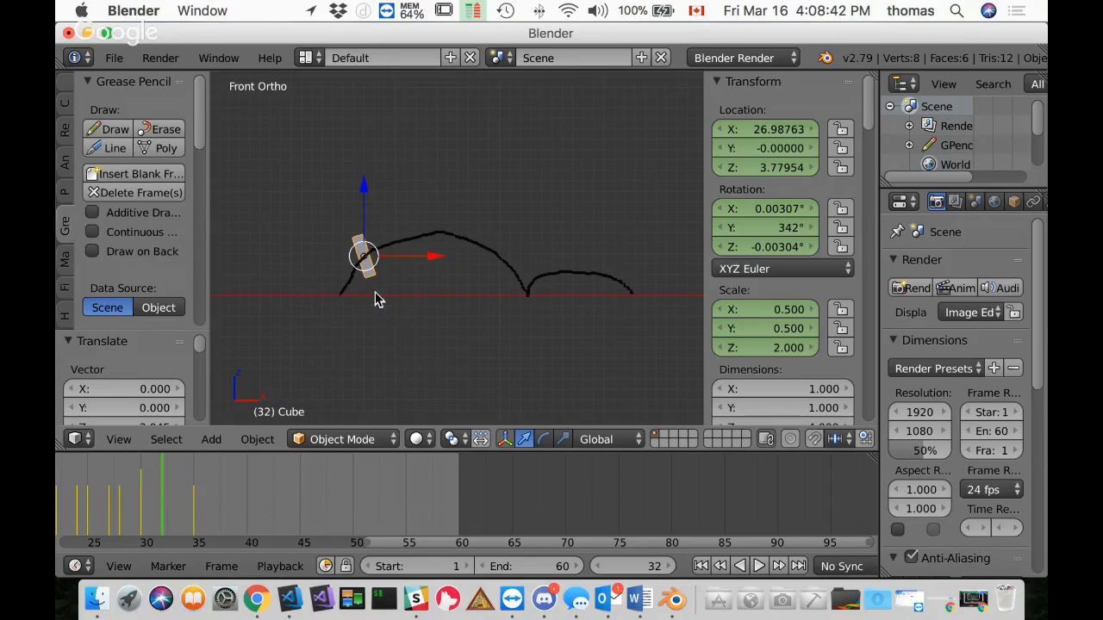
pyautogui.press('r')
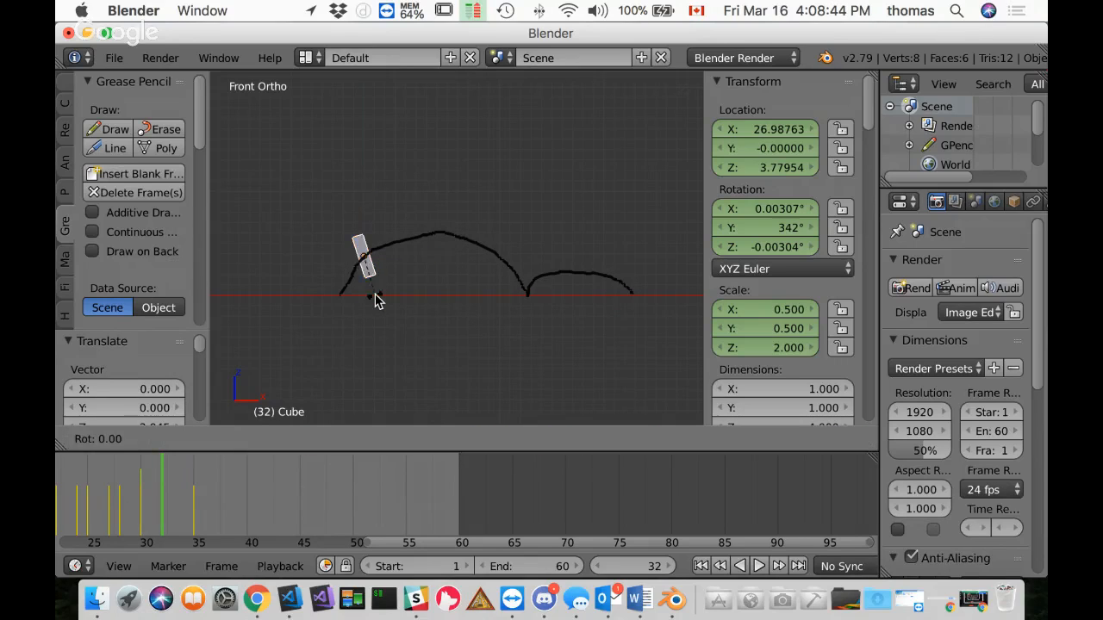
pyautogui.click(352, 305)
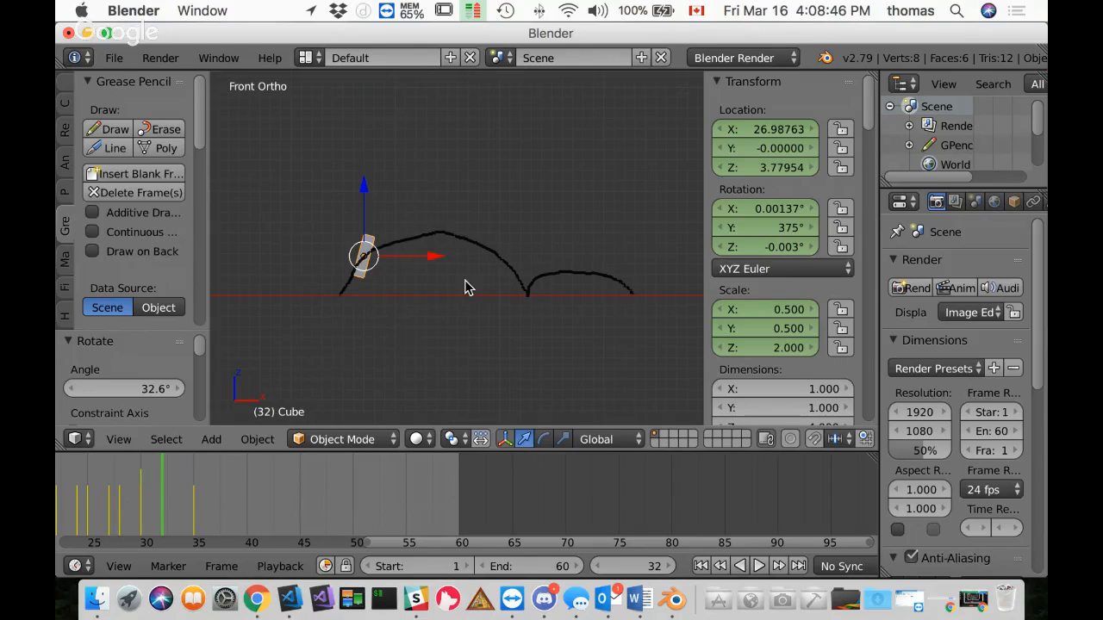
pyautogui.press('i')
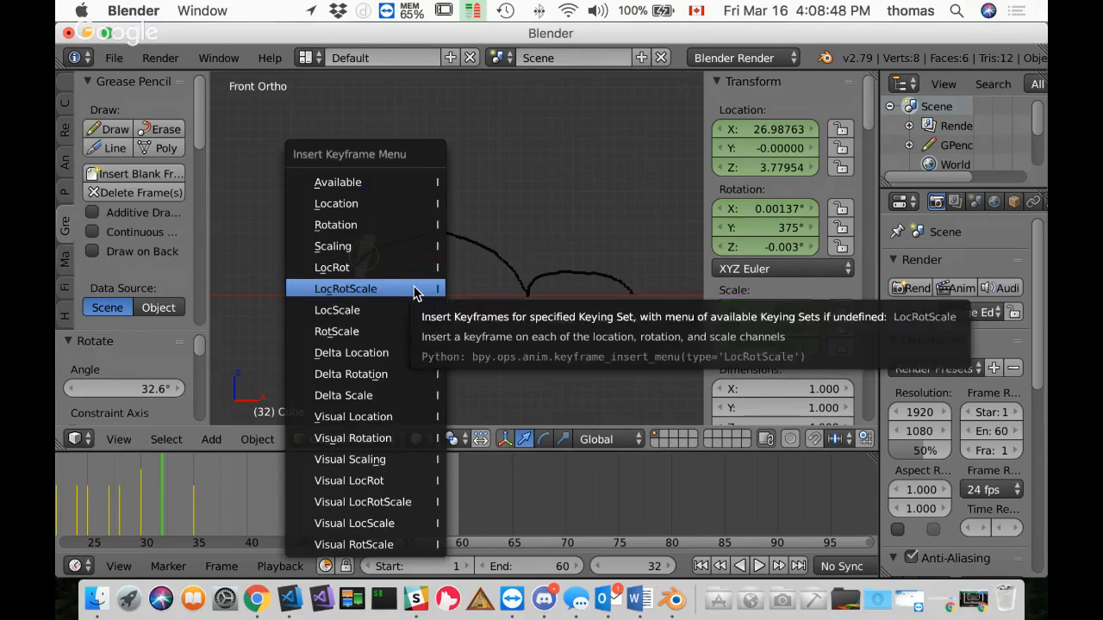
pyautogui.click(419, 290)
# Step: At frame 40, move the cube to the peak of the large arc, at about X 33.9 and Z 6.1
pyautogui.hotkey('alt', 'a')
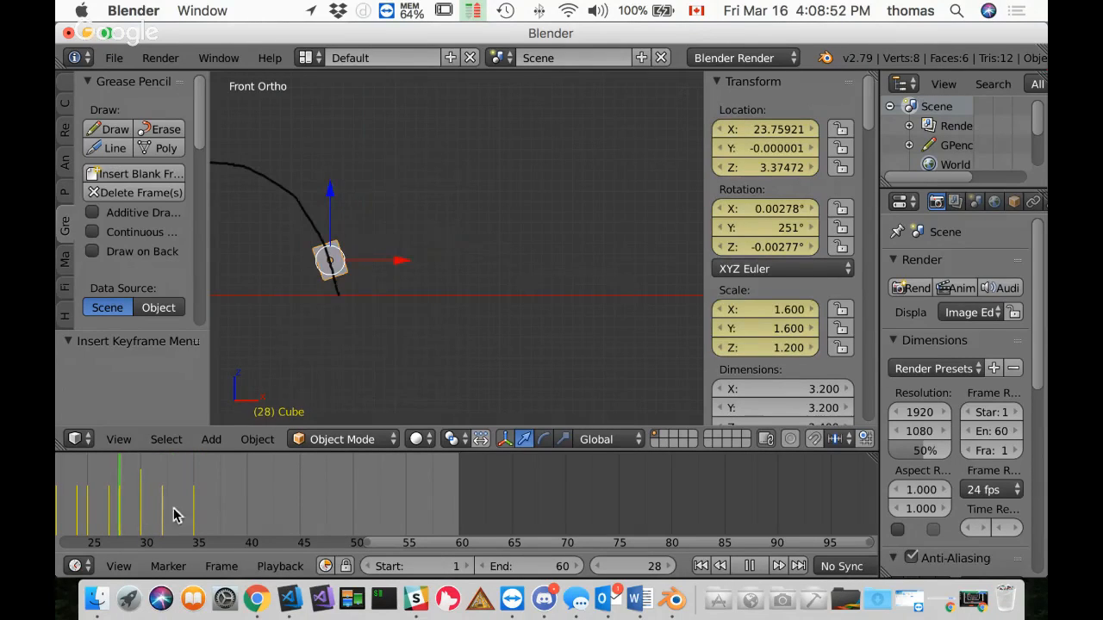
pyautogui.moveTo(197, 510)
pyautogui.mouseDown()
pyautogui.moveTo(128, 510)
pyautogui.moveTo(193, 516)
pyautogui.mouseUp()
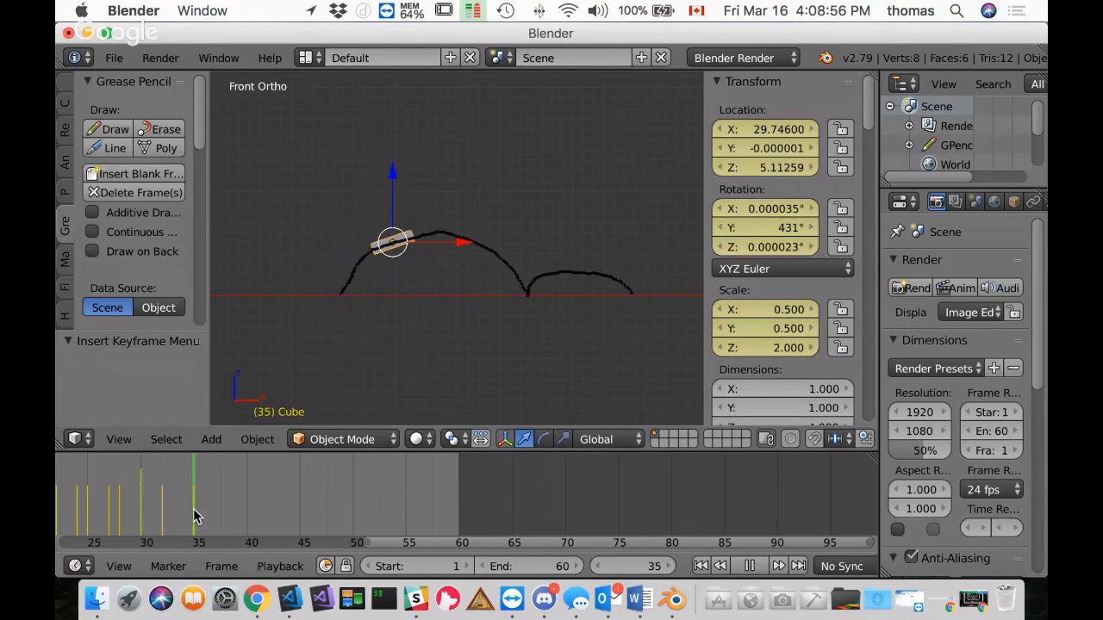
pyautogui.hotkey('alt', 'a')
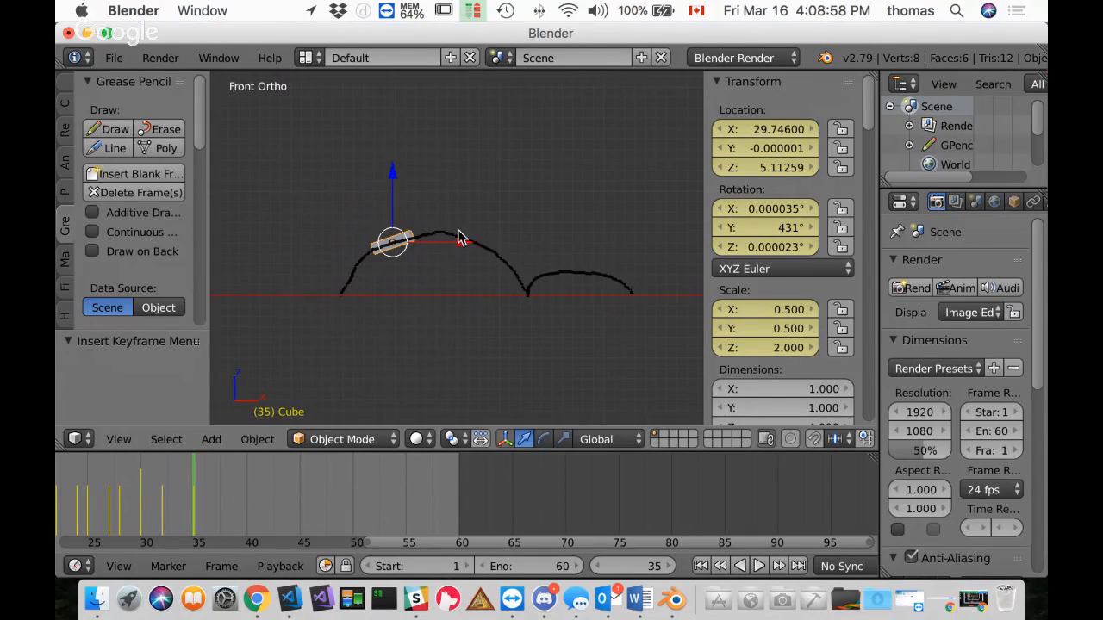
pyautogui.hotkey('alt', 'a')
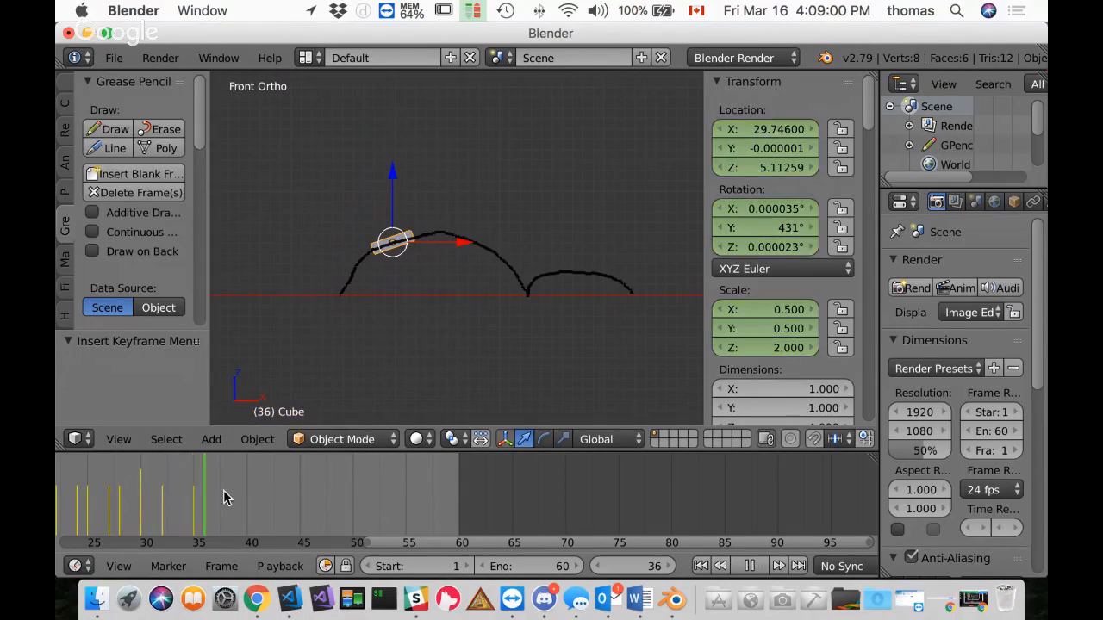
pyautogui.hotkey('alt', 'a')
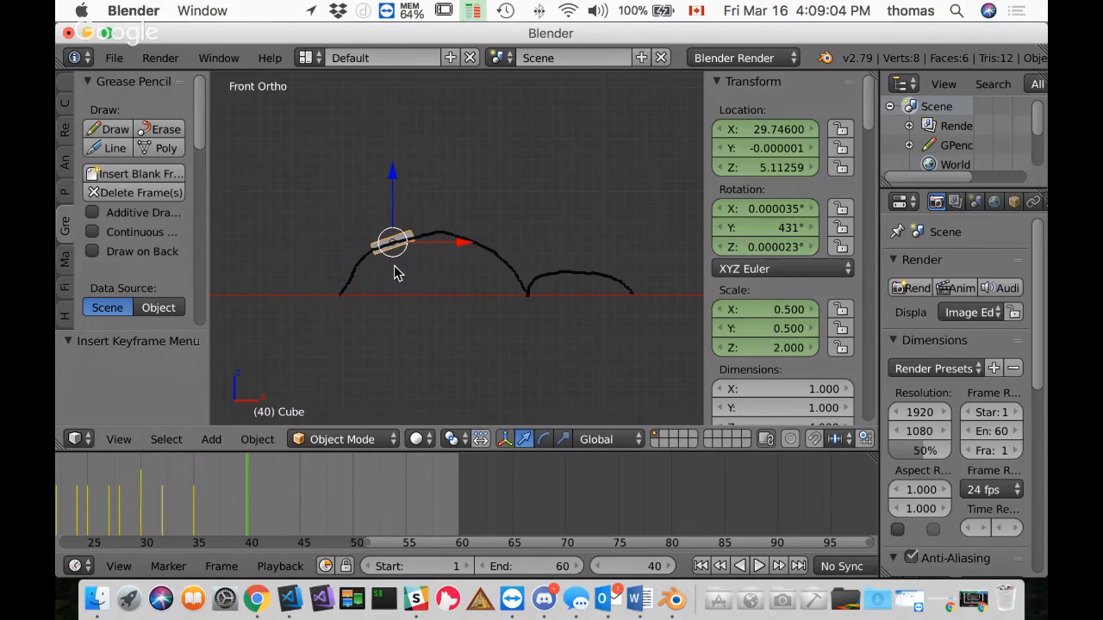
pyautogui.press('g')
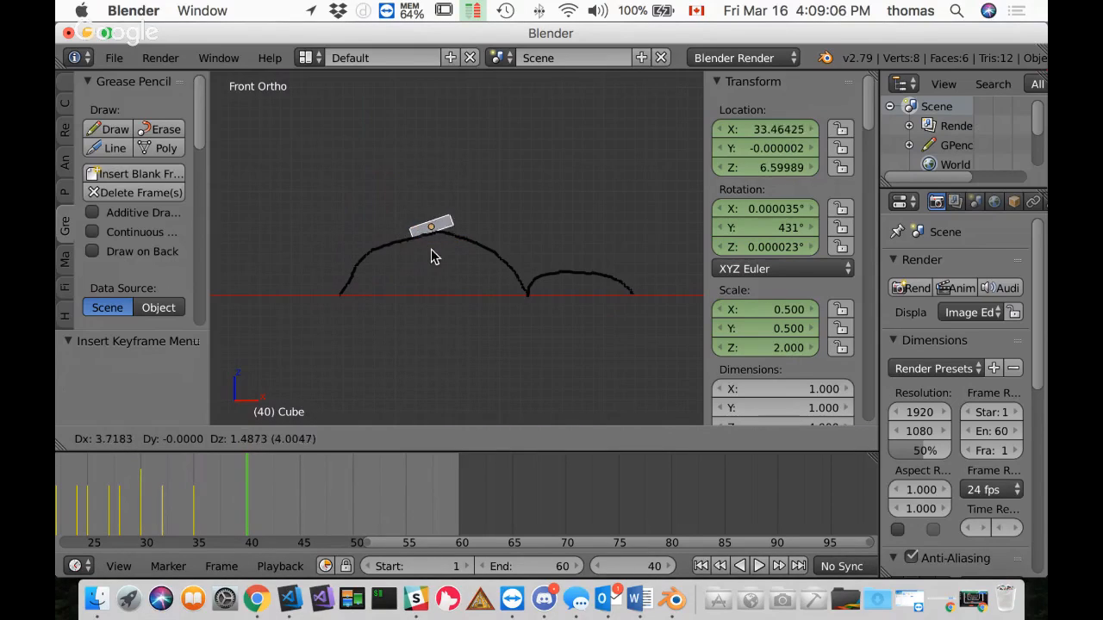
pyautogui.click(437, 257)
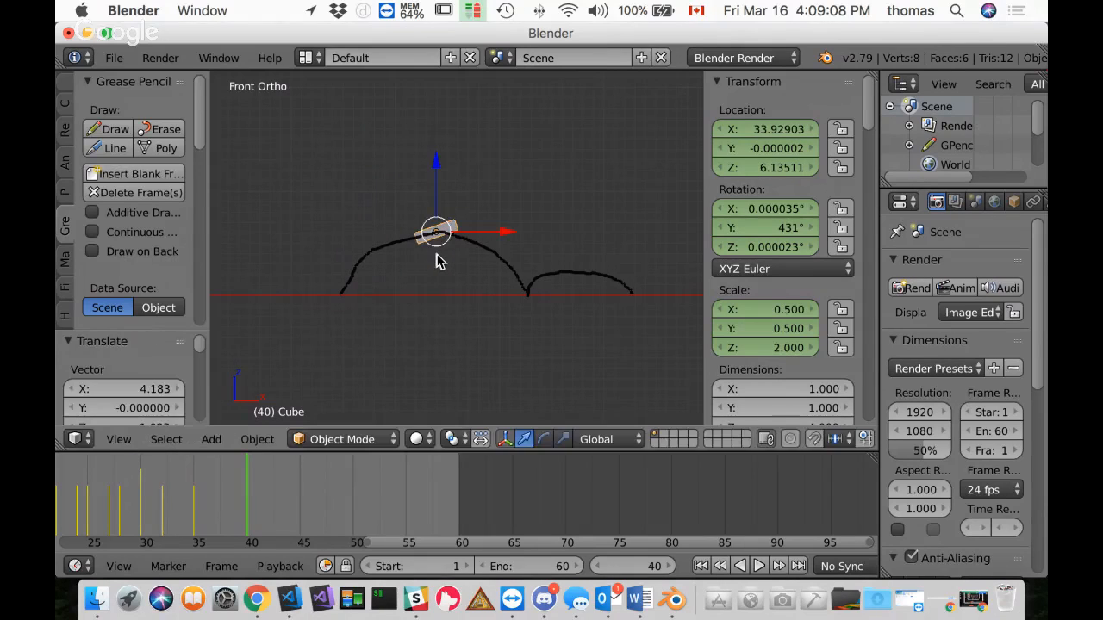
# Step: Rotate the cube about 20° so it lies flat at the arc's peak and insert a LocRotScale keyframe at frame 40
pyautogui.press('r')
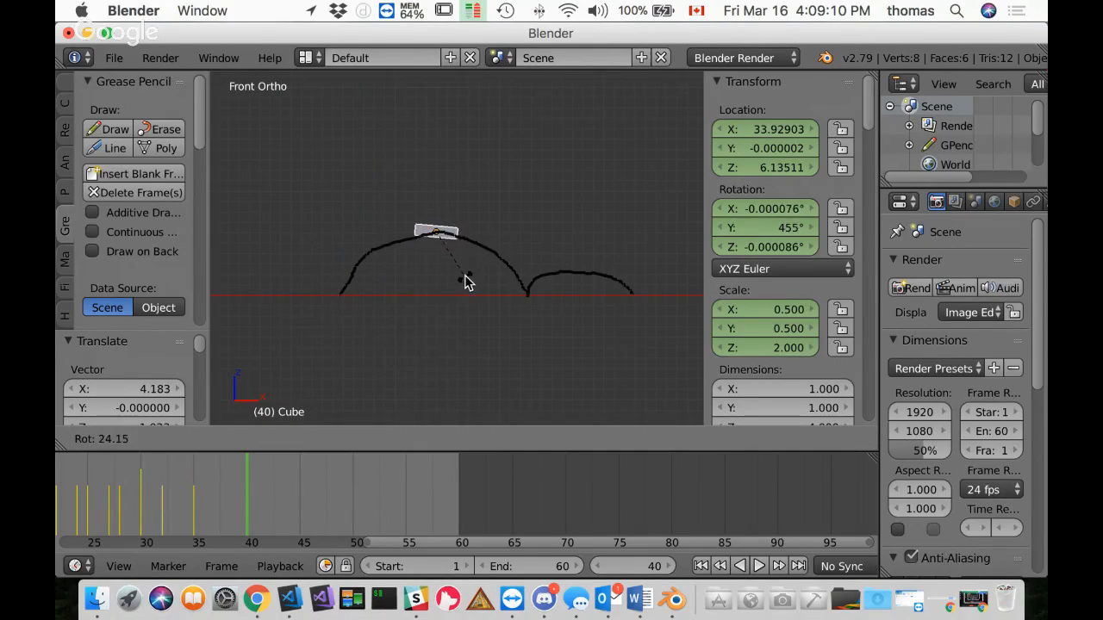
pyautogui.click(466, 276)
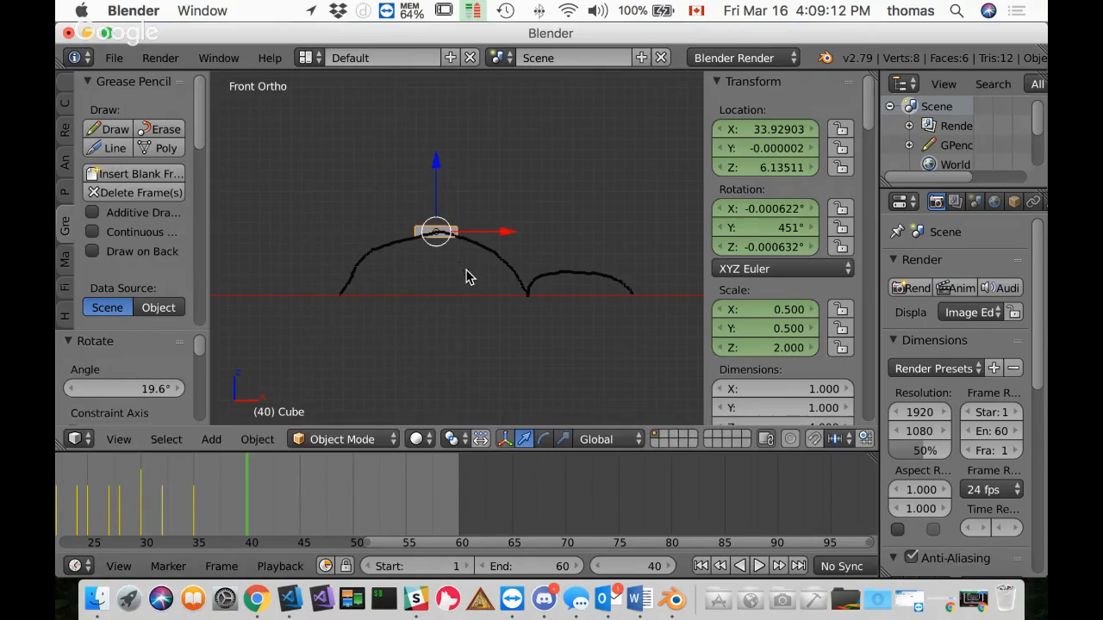
pyautogui.press('i')
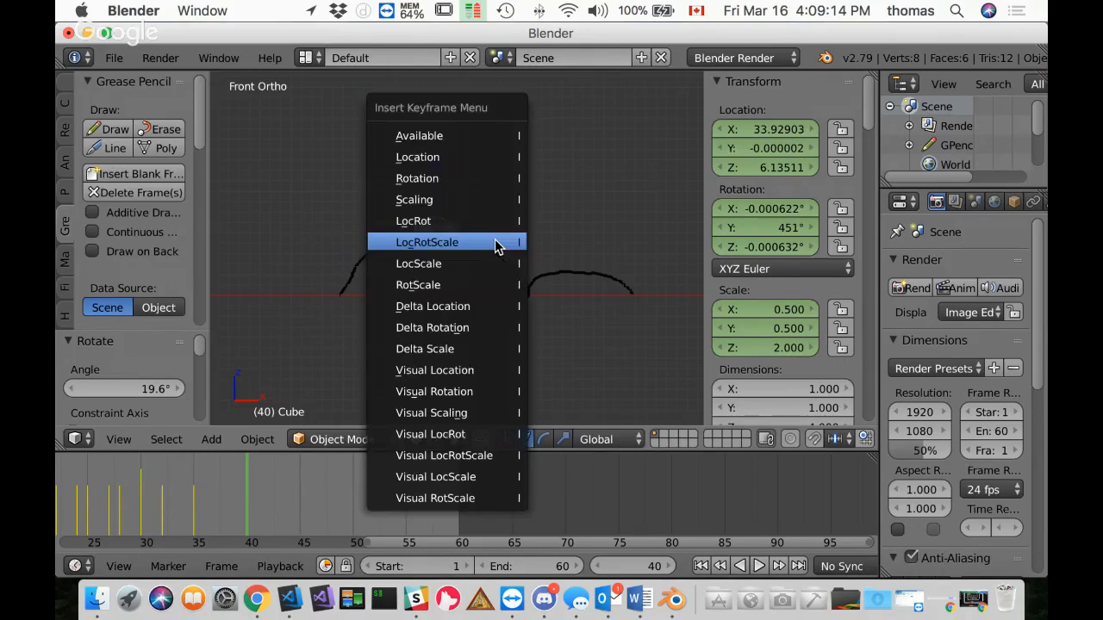
pyautogui.click(496, 247)
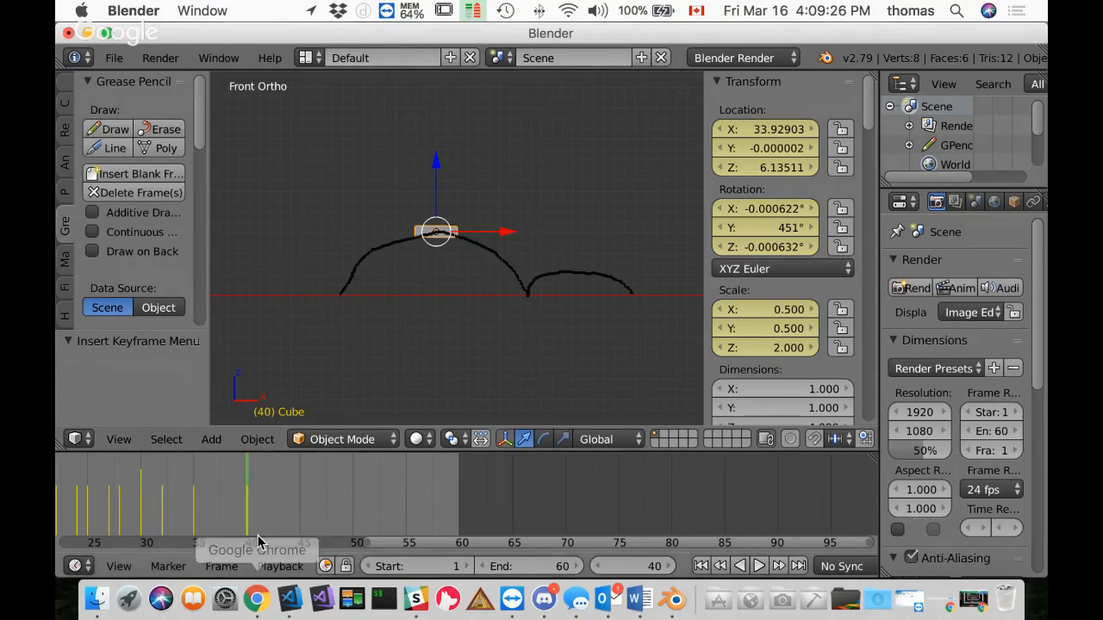
# Step: At frame 45, move the cube onto the descending side of the large arc, at about X 40.7 and Z 3.2
pyautogui.hotkey('alt', 'a')
pyautogui.hotkey('alt', 'a')
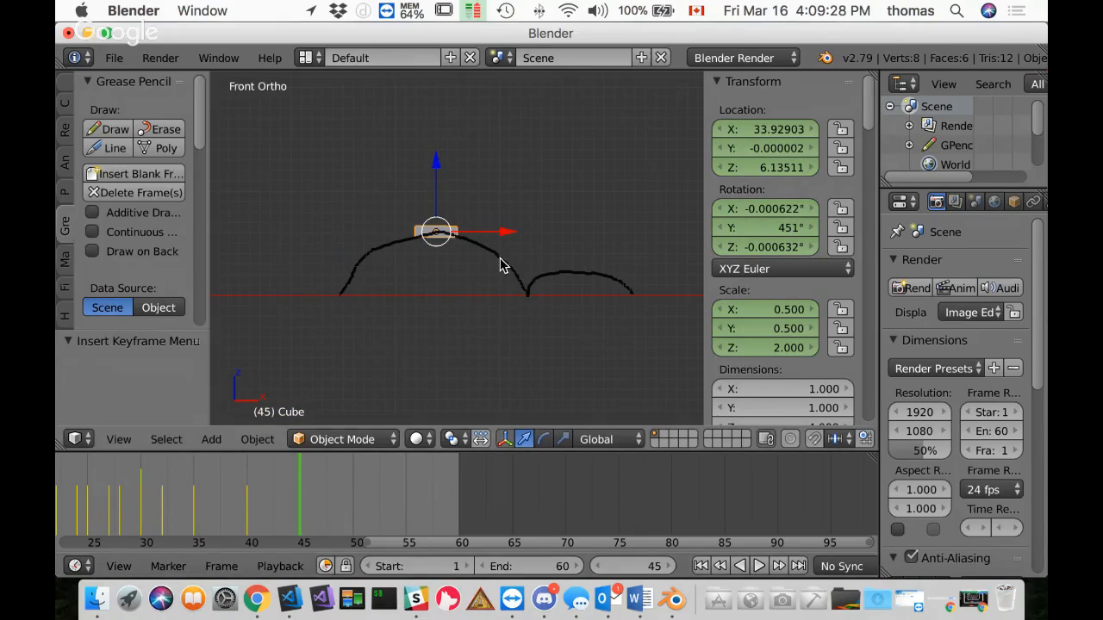
pyautogui.press('g')
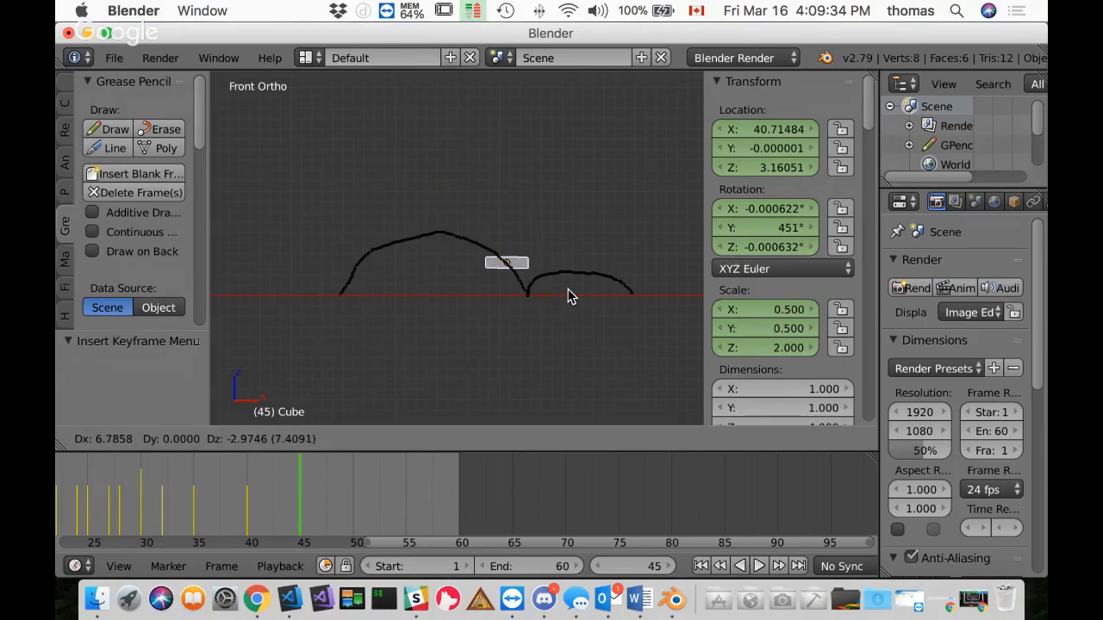
pyautogui.click(565, 299)
# Step: Rotate the cube about 44° to follow the descending curve and insert a LocRotScale keyframe at frame 45
pyautogui.press('r')
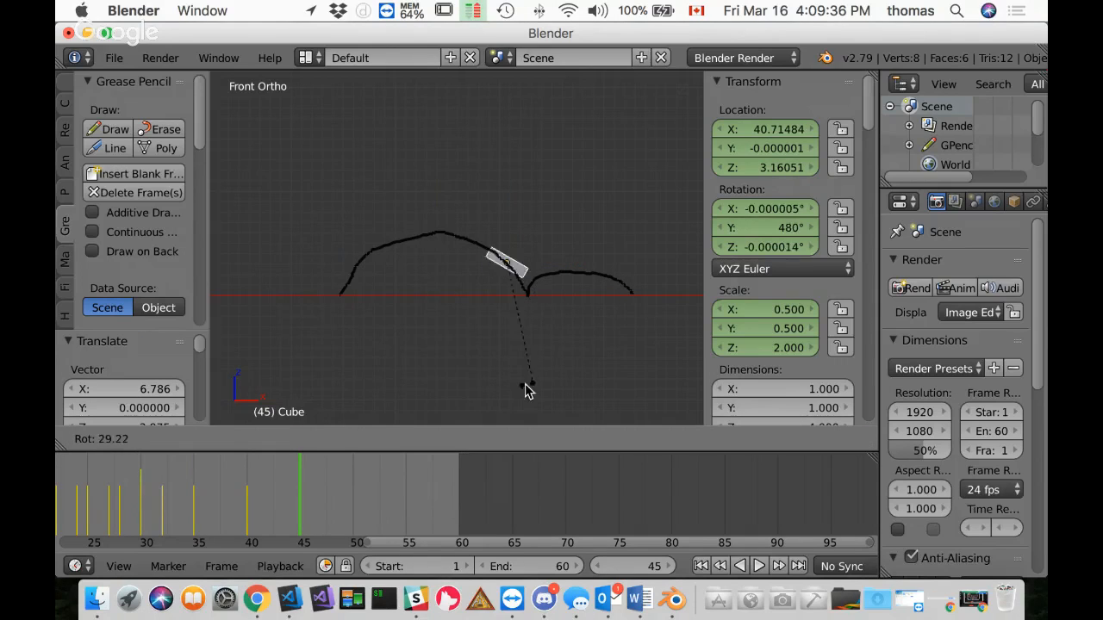
pyautogui.click(500, 386)
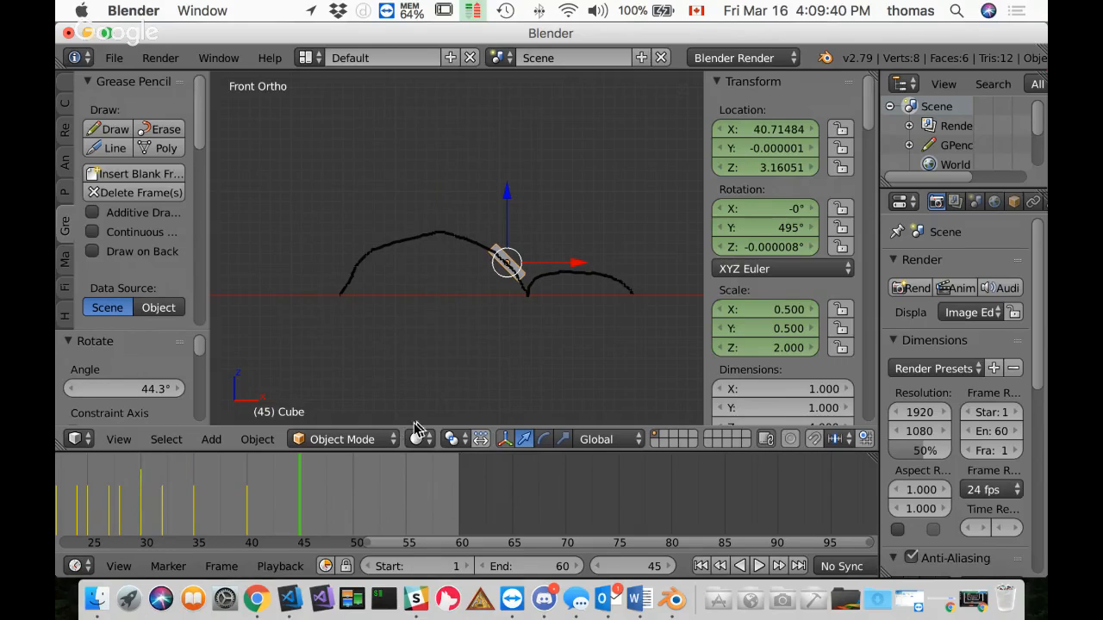
pyautogui.press('i')
pyautogui.click(495, 256)
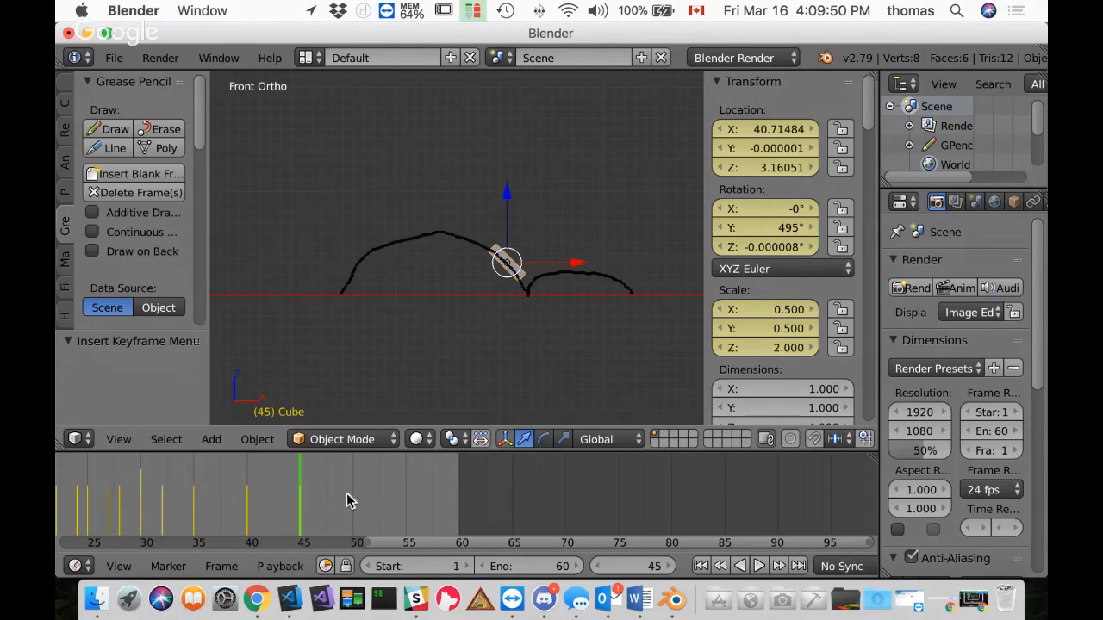
# Step: At frame 50, move the cube to the point where the two arcs meet, about X 42.6, and set its Z location to 0
pyautogui.hotkey('alt', 'a')
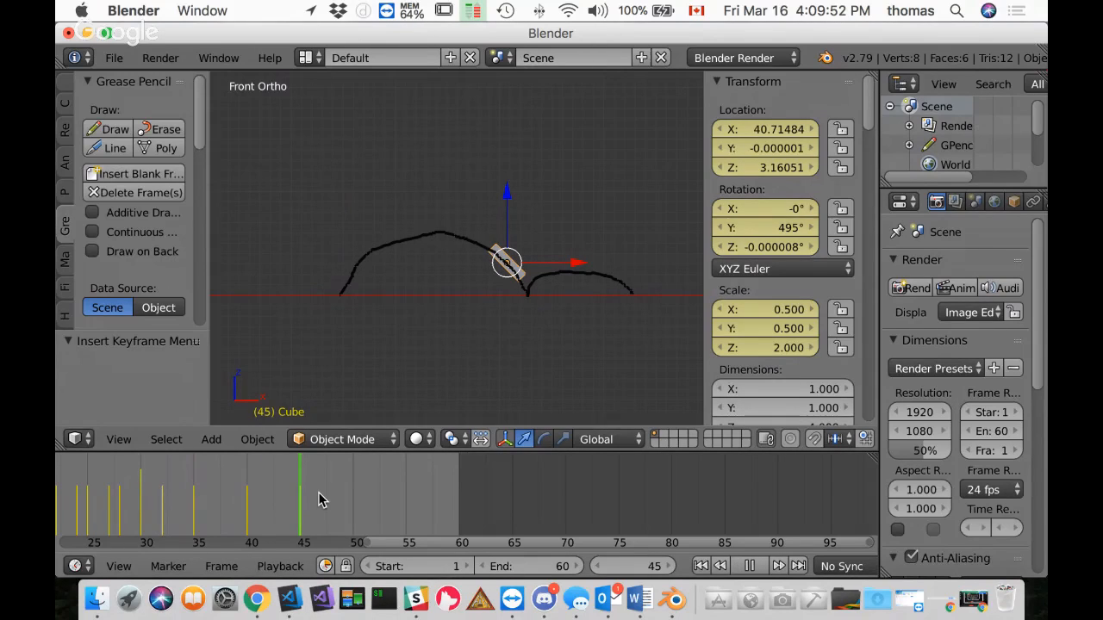
pyautogui.hotkey('alt', 'a')
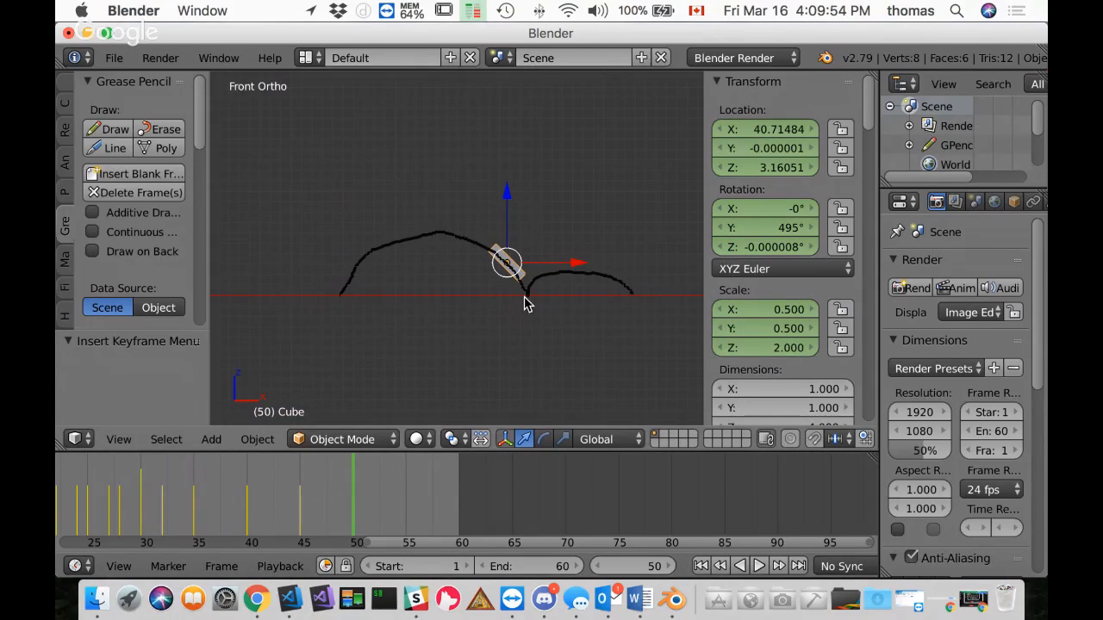
pyautogui.press('g')
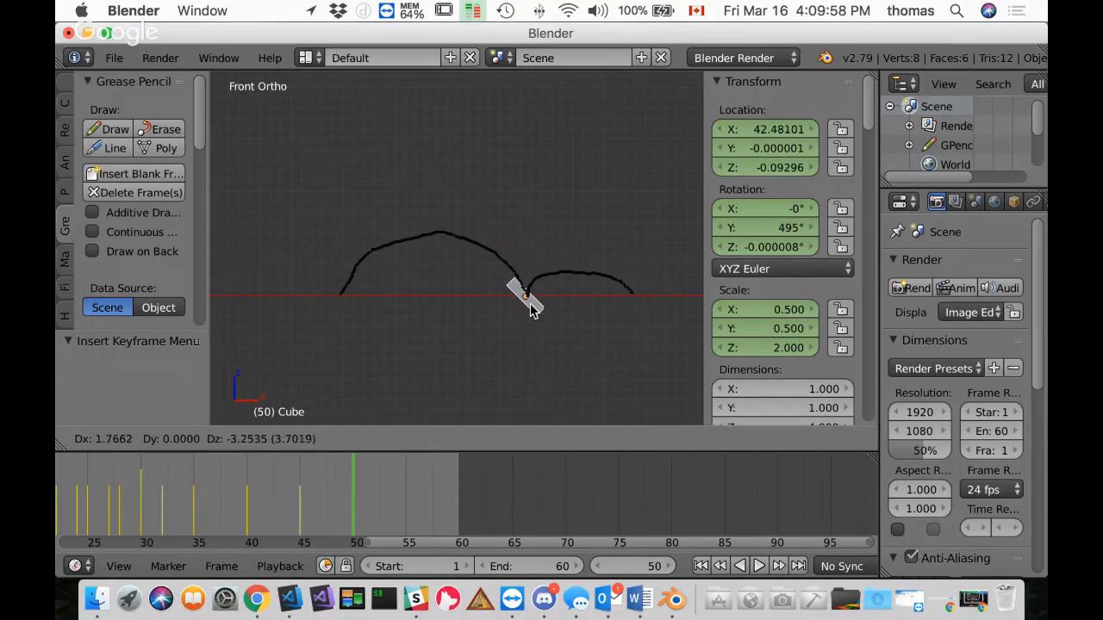
pyautogui.click(531, 310)
pyautogui.click(772, 169)
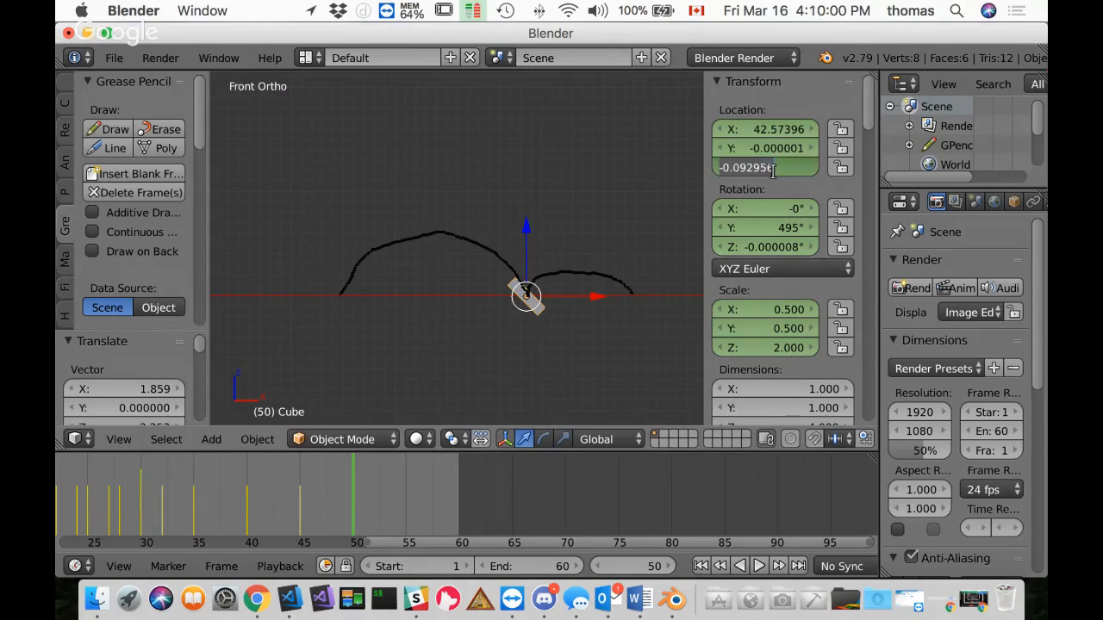
pyautogui.write('0')
pyautogui.press('Return')
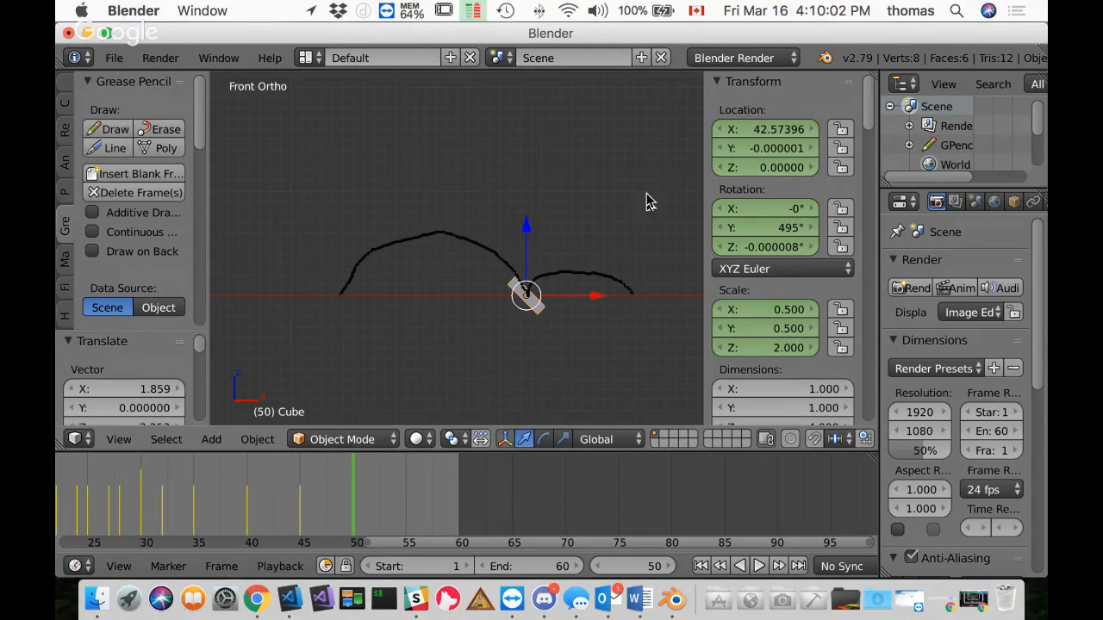
# Step: Rotate the cube about 45° until it stands upright and set its scale to X 2, Y 2, Z 0.5
pyautogui.press('r')
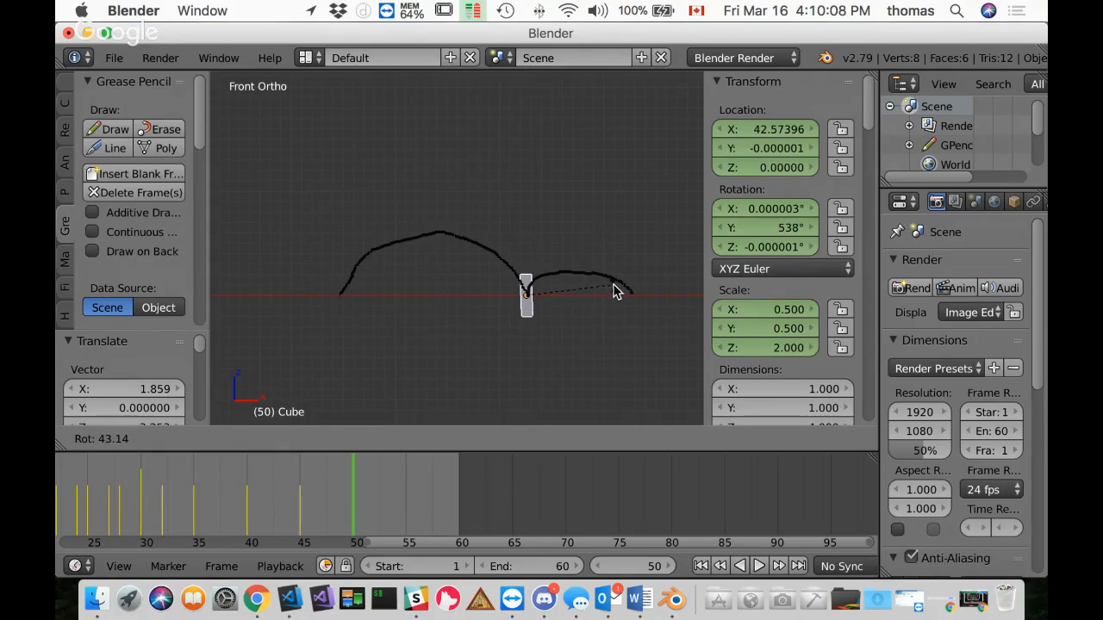
pyautogui.click(618, 293)
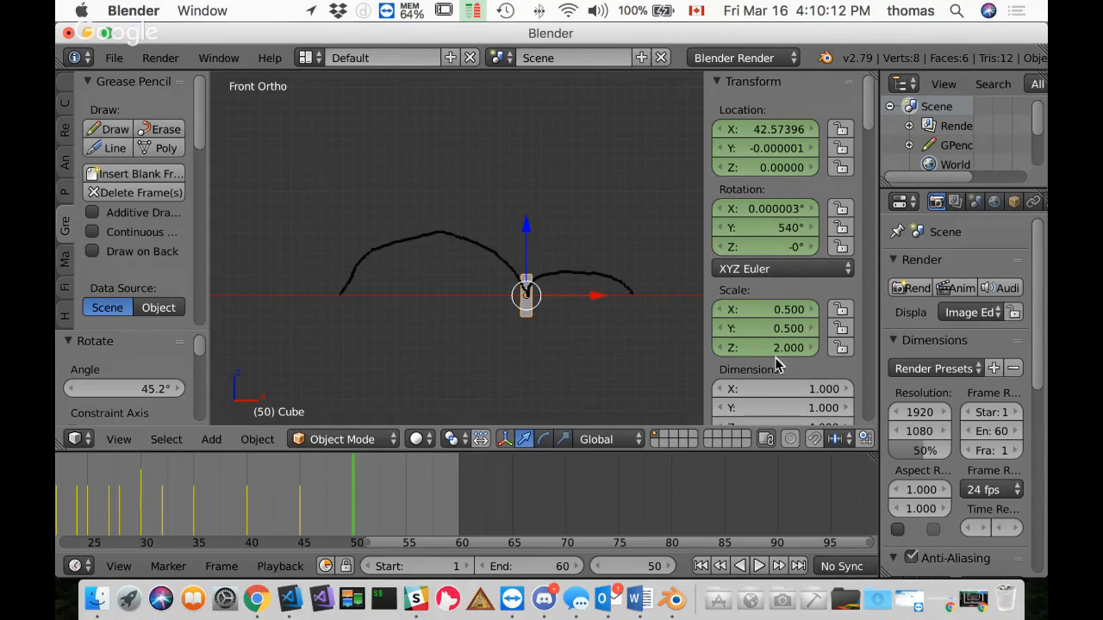
pyautogui.click(801, 311)
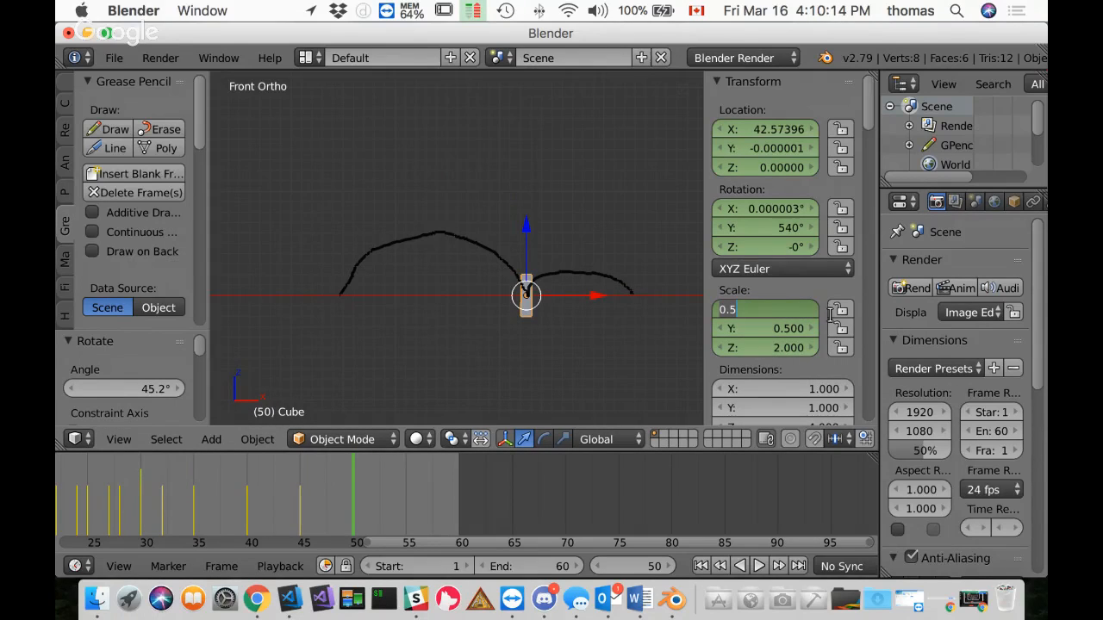
pyautogui.write('2')
pyautogui.press('Return')
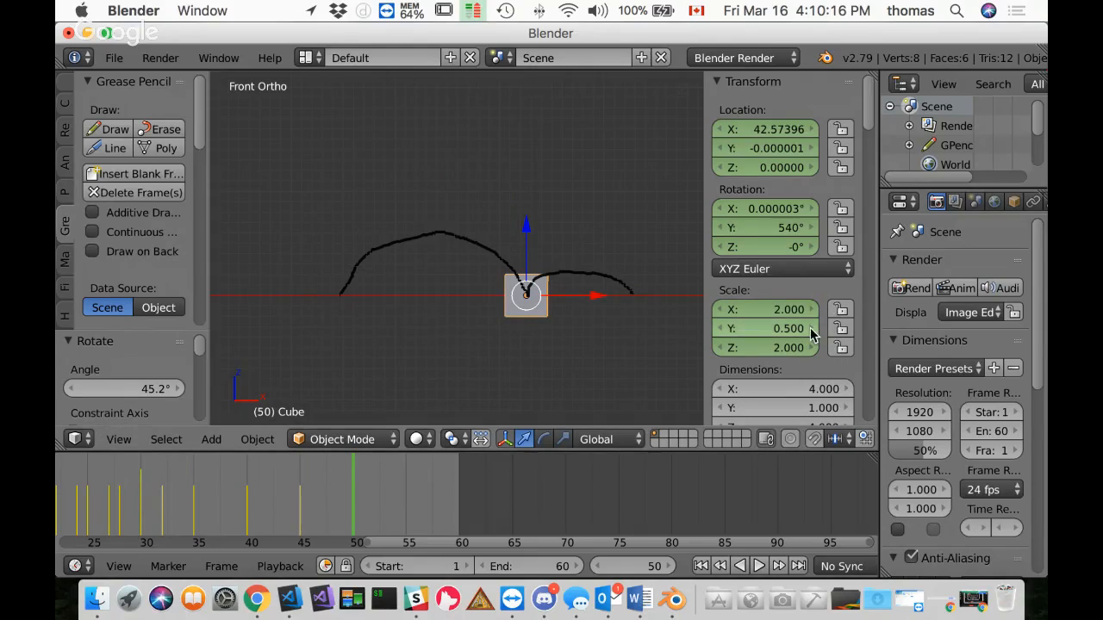
pyautogui.click(807, 329)
pyautogui.click(773, 329)
pyautogui.write('2')
pyautogui.press('Return')
pyautogui.click(782, 347)
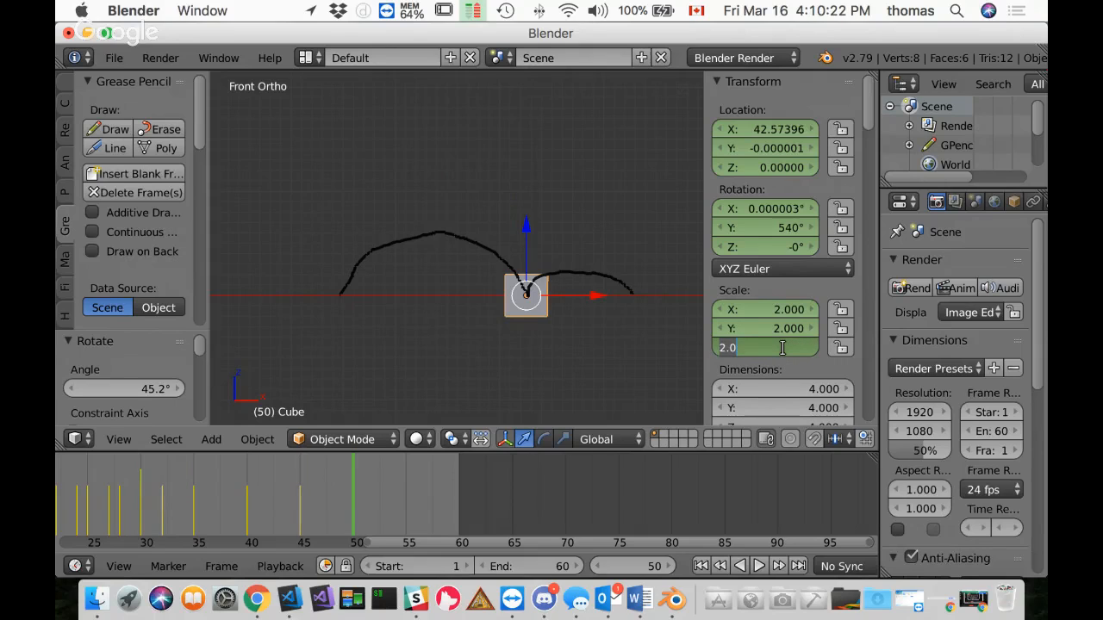
pyautogui.write('0.5')
pyautogui.press('Return')
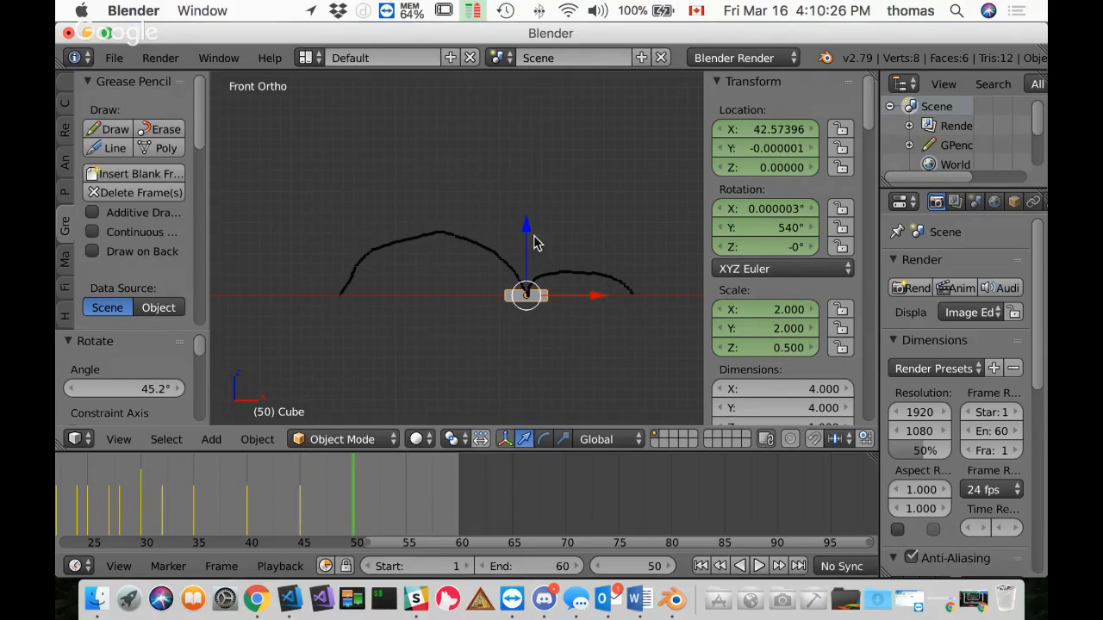
# Step: Raise the squashed cube to about Z 0.56 on the ground line and insert a LocRotScale keyframe at frame 50
pyautogui.moveTo(527, 232); pyautogui.dragTo(530, 229)
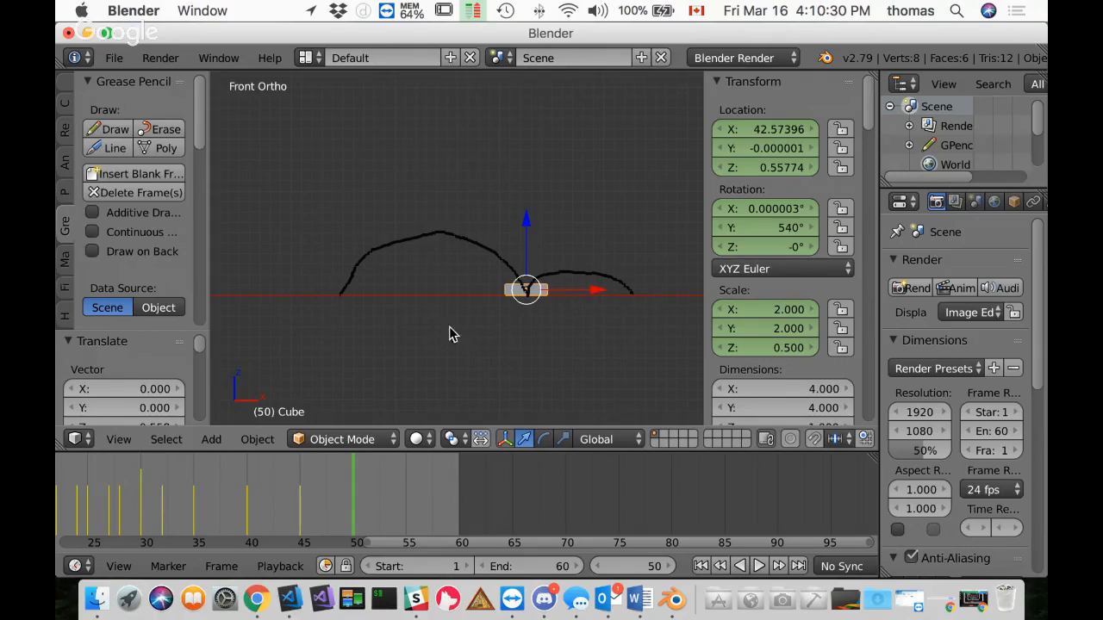
pyautogui.press('i')
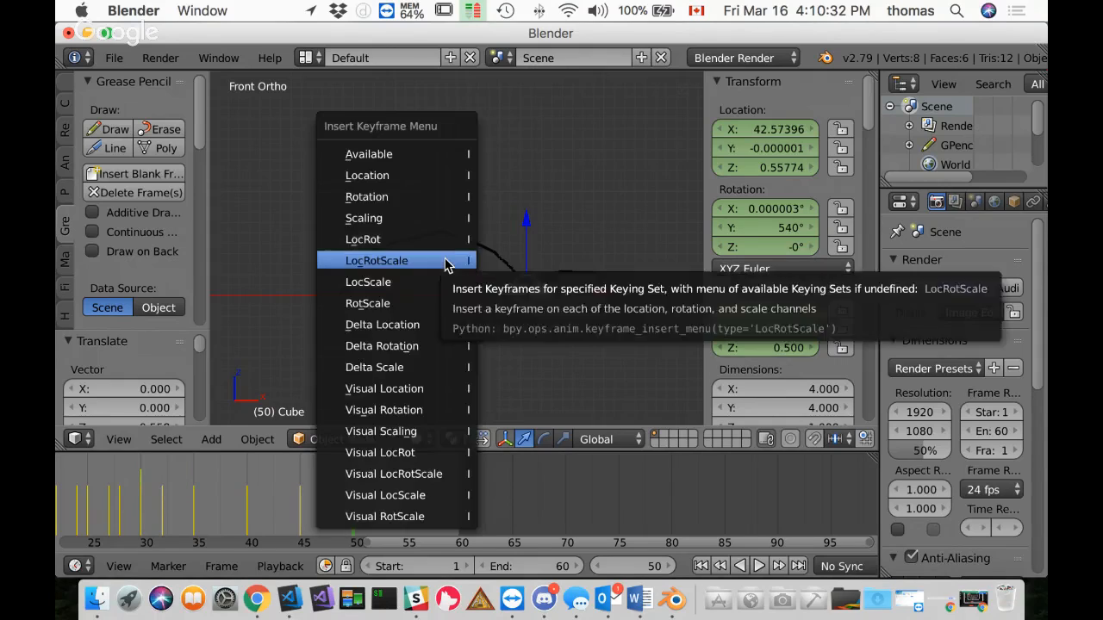
pyautogui.click(446, 264)
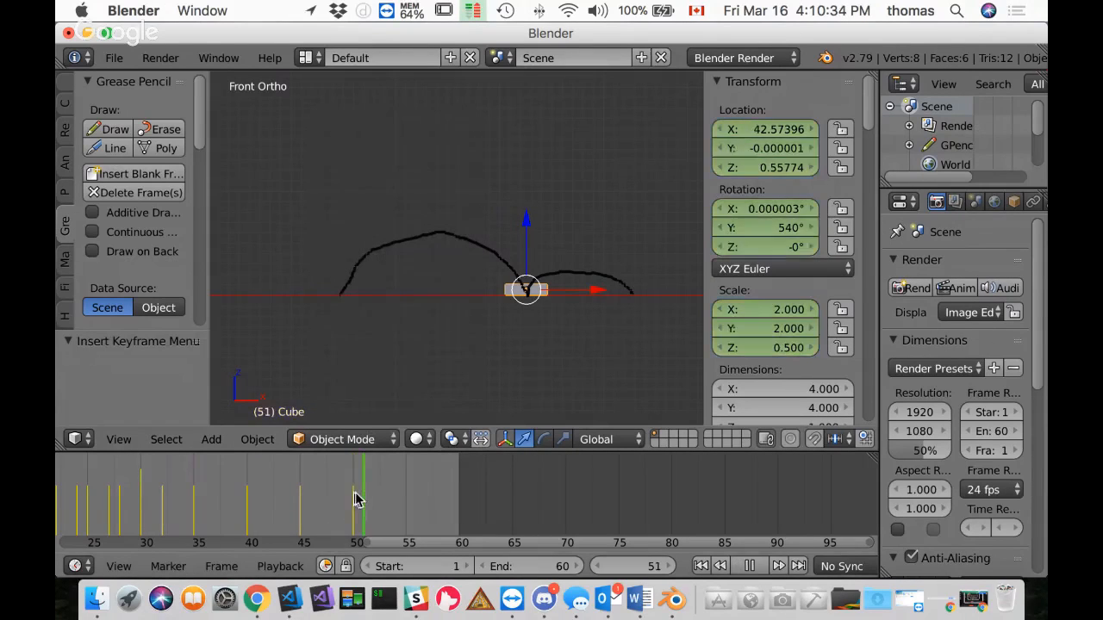
# Step: Scrub the timeline back to frame 43 to check the cube's motion along the large arc
pyautogui.moveTo(357, 505); pyautogui.dragTo(276, 485)
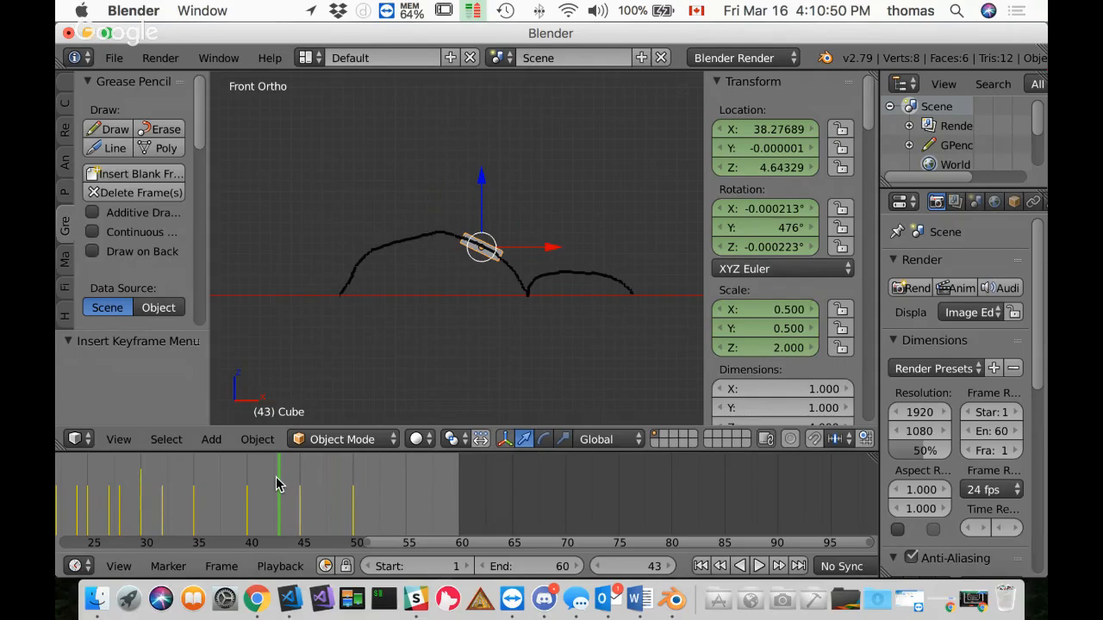
# Step: Insert LocRotScale keyframes for the cube at frames 43 and 38
pyautogui.press('i')
pyautogui.click(435, 297)
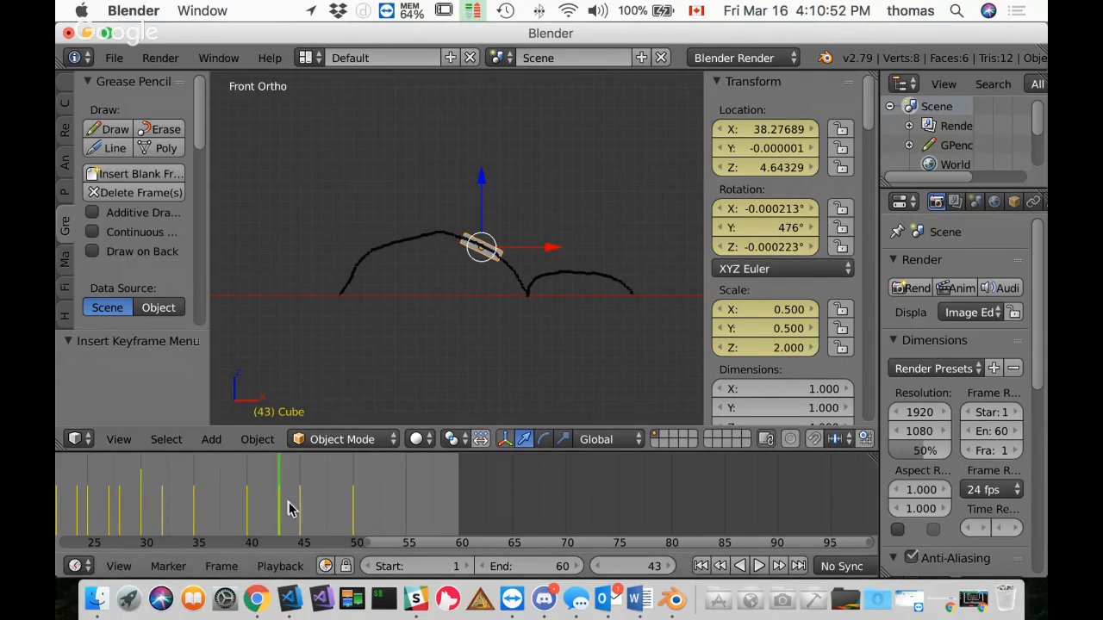
pyautogui.moveTo(281, 503); pyautogui.dragTo(223, 489)
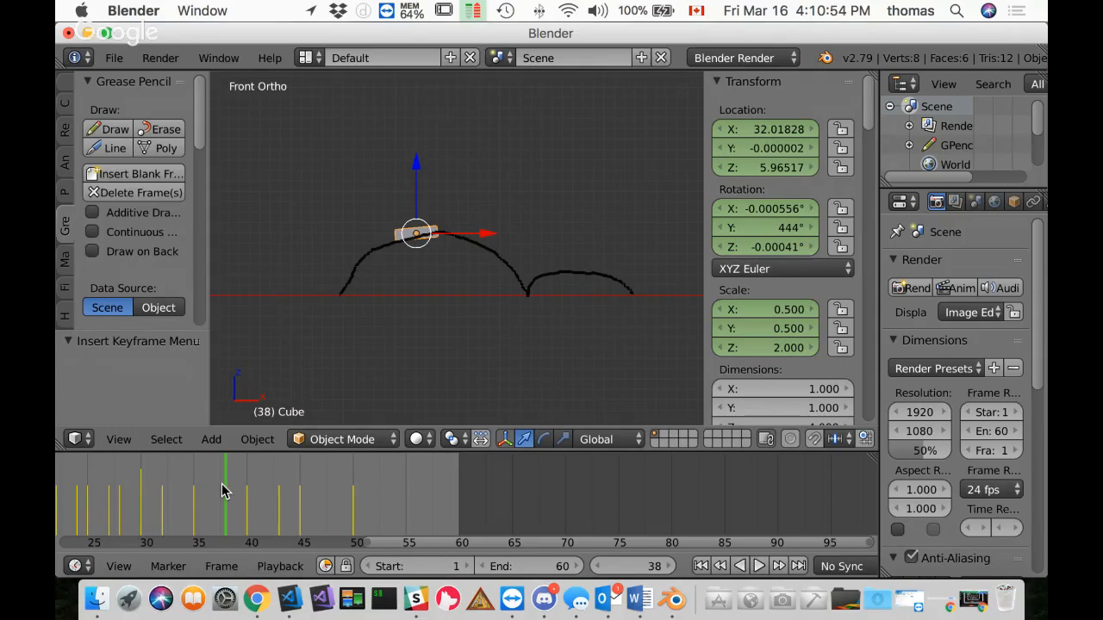
pyautogui.press('i')
pyautogui.click(404, 241)
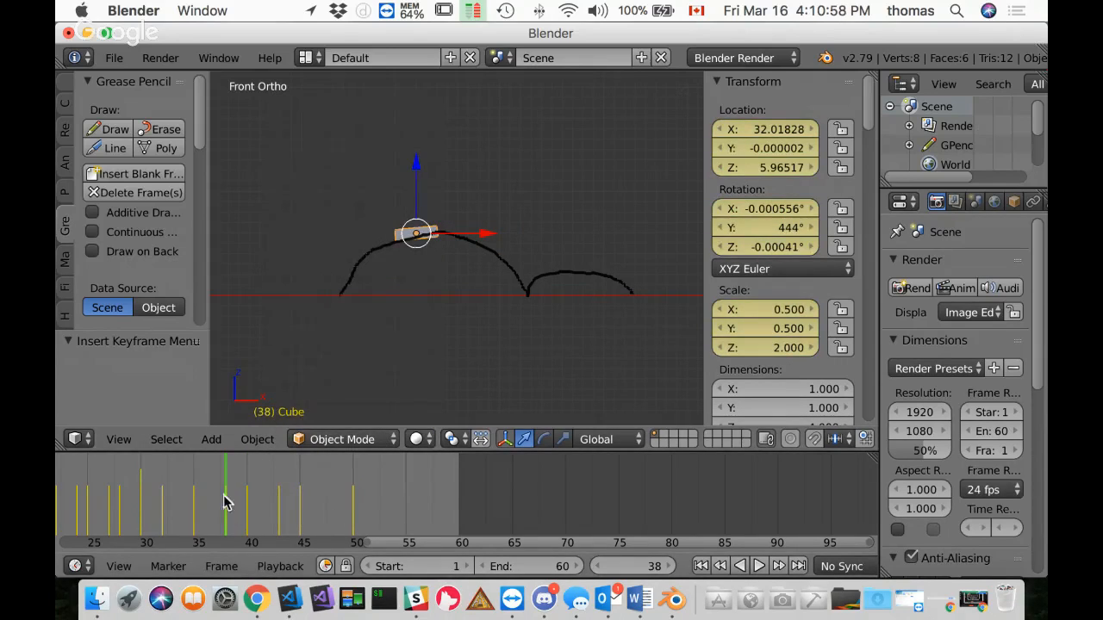
# Step: At frame 48, shift the cube along X to about 42.0 and insert a LocRotScale keyframe
pyautogui.moveTo(224, 500); pyautogui.dragTo(336, 489)
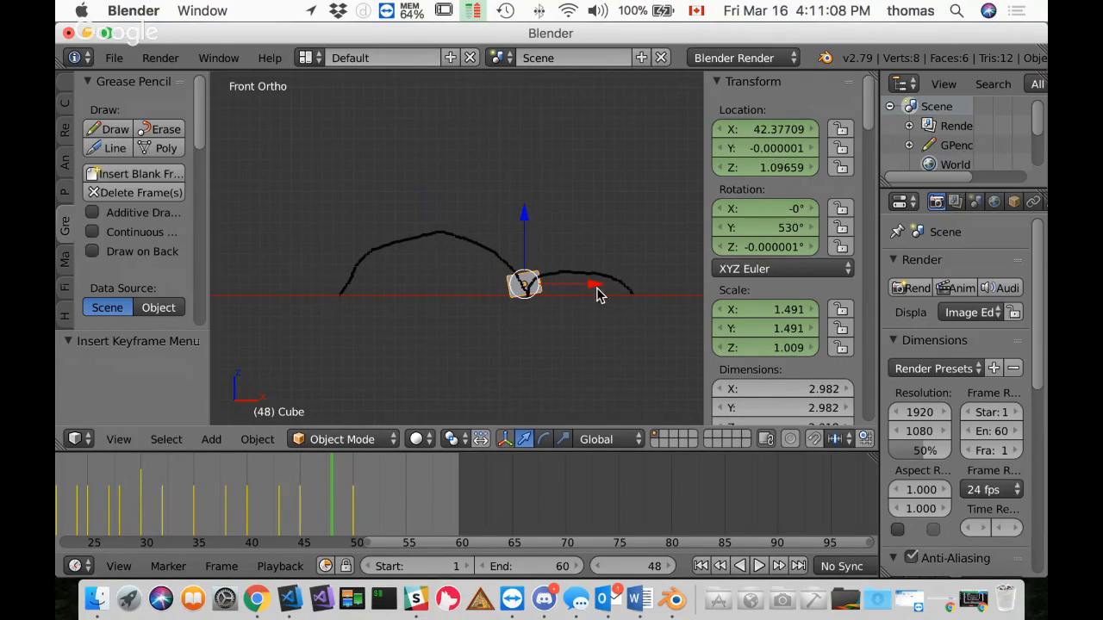
pyautogui.moveTo(595, 291); pyautogui.dragTo(590, 289)
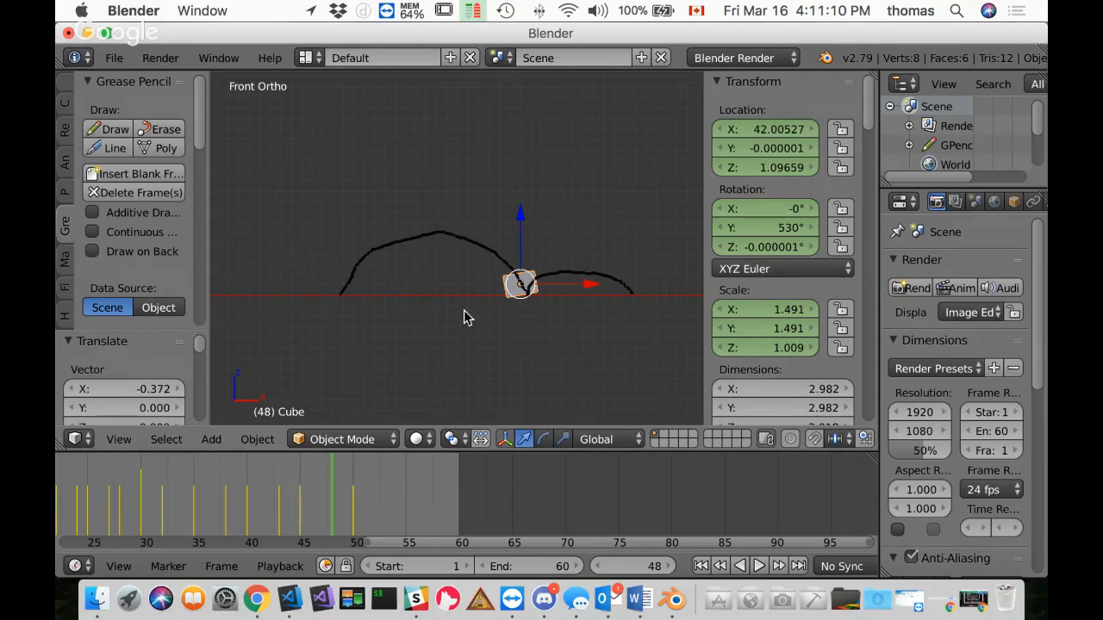
pyautogui.press('i')
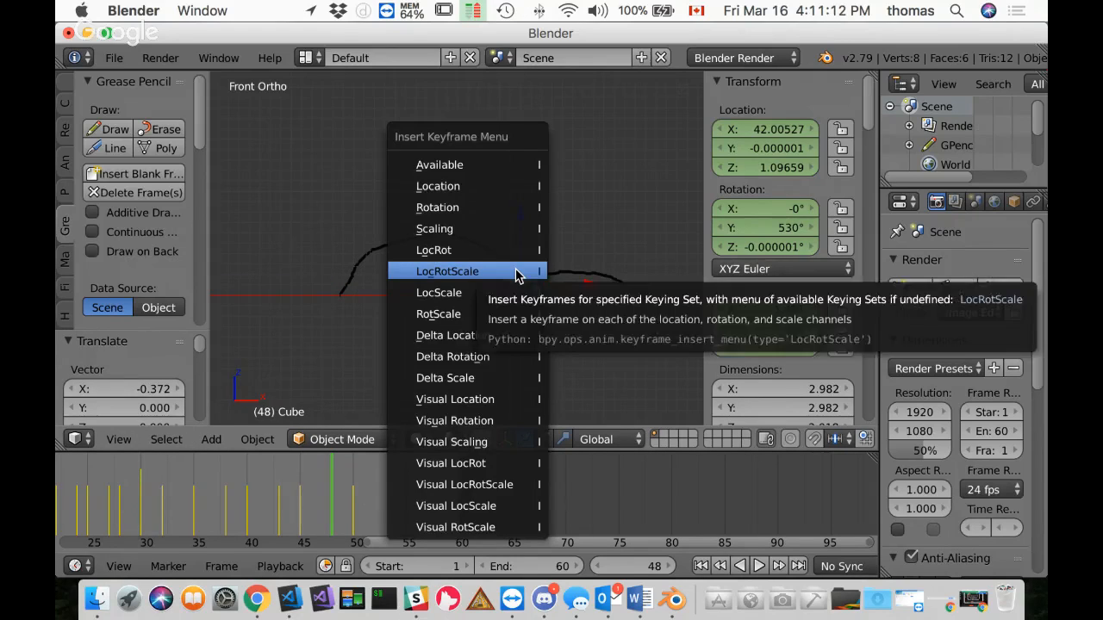
pyautogui.click(521, 274)
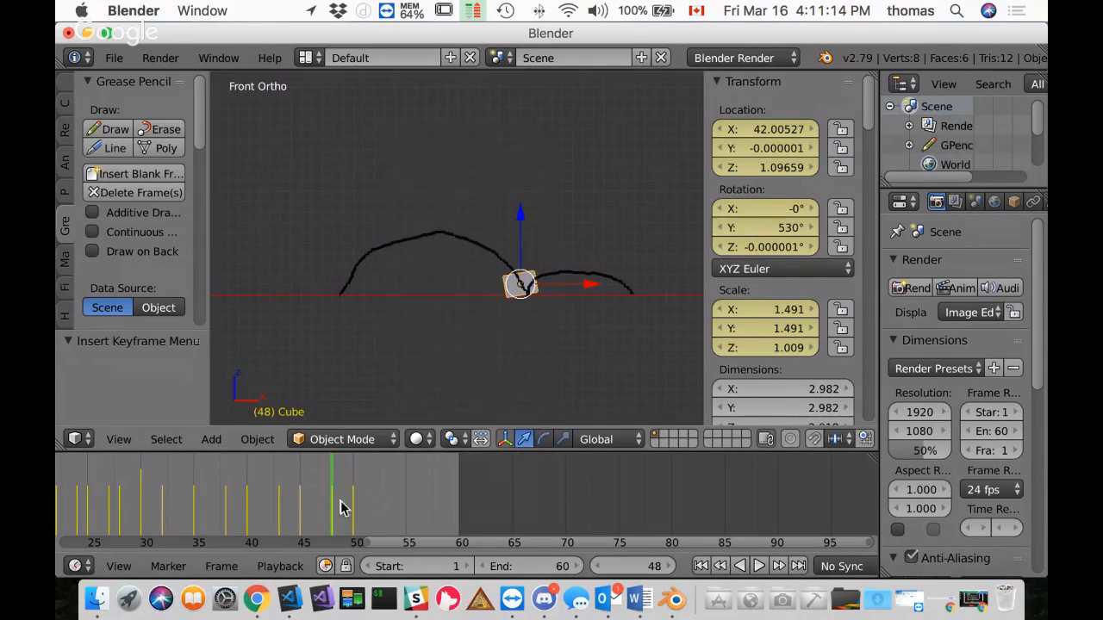
# Step: At frame 55, place the 3D cursor on the squashed cube's lower-right corner and set the pivot point to 3D Cursor
pyautogui.moveTo(335, 508); pyautogui.dragTo(409, 503)
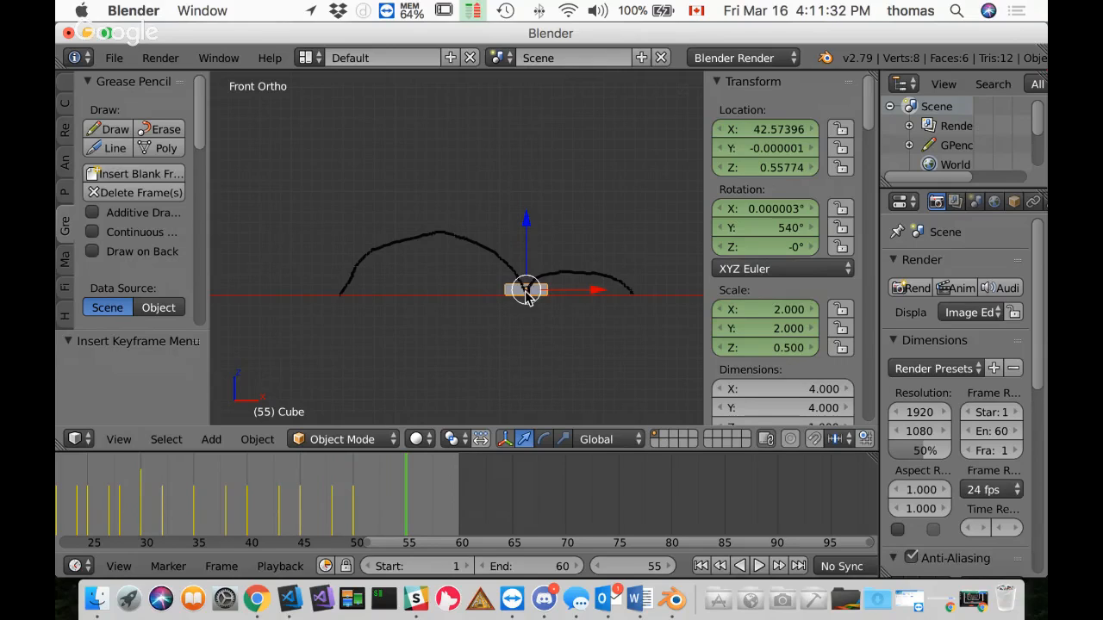
pyautogui.moveTo(546, 293)
pyautogui.keyDown('shift'); pyautogui.mouseDown(button='middle')
pyautogui.moveTo(443, 271)
pyautogui.moveTo(405, 284)
pyautogui.moveTo(450, 253)
pyautogui.mouseUp(button='middle'); pyautogui.keyUp('shift')
pyautogui.scroll(3, 410, 285)
pyautogui.scroll(4, 453, 251)
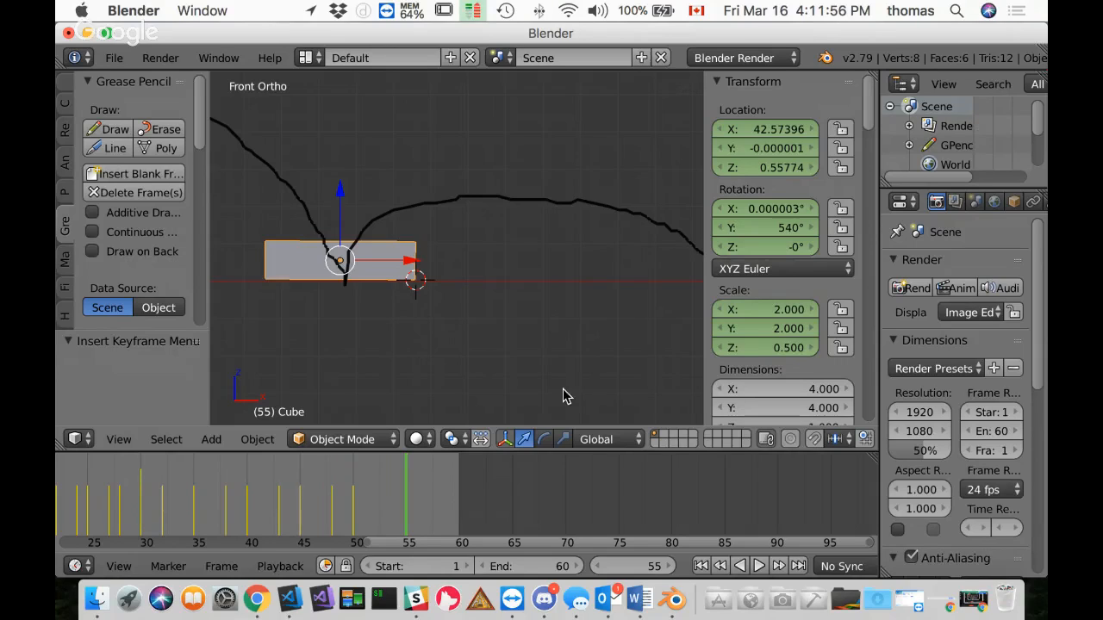
pyautogui.click(452, 439)
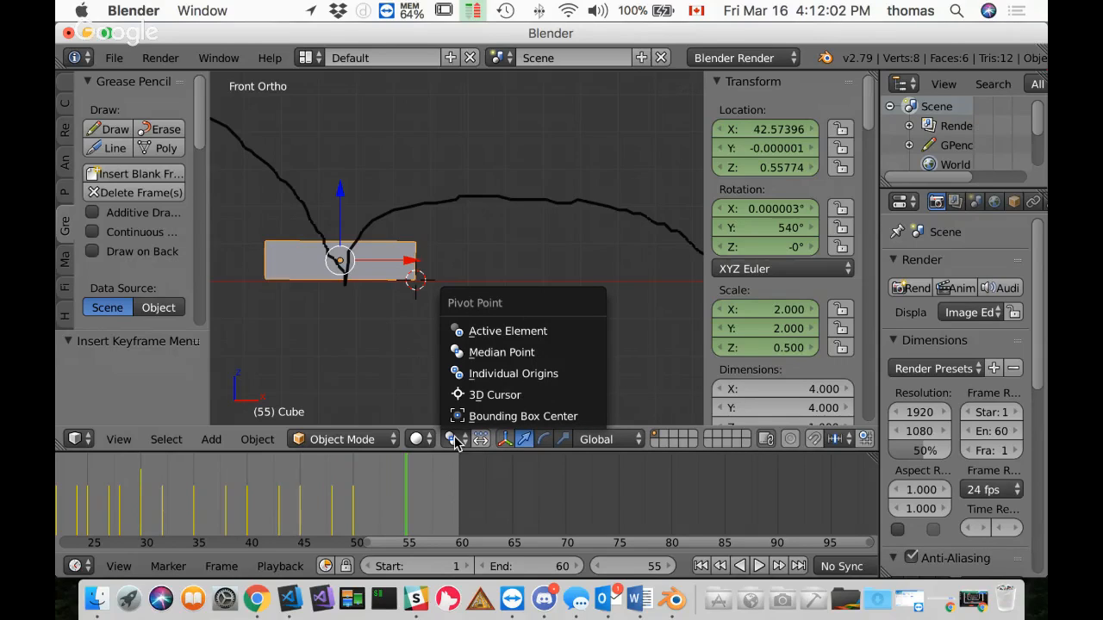
pyautogui.click(496, 395)
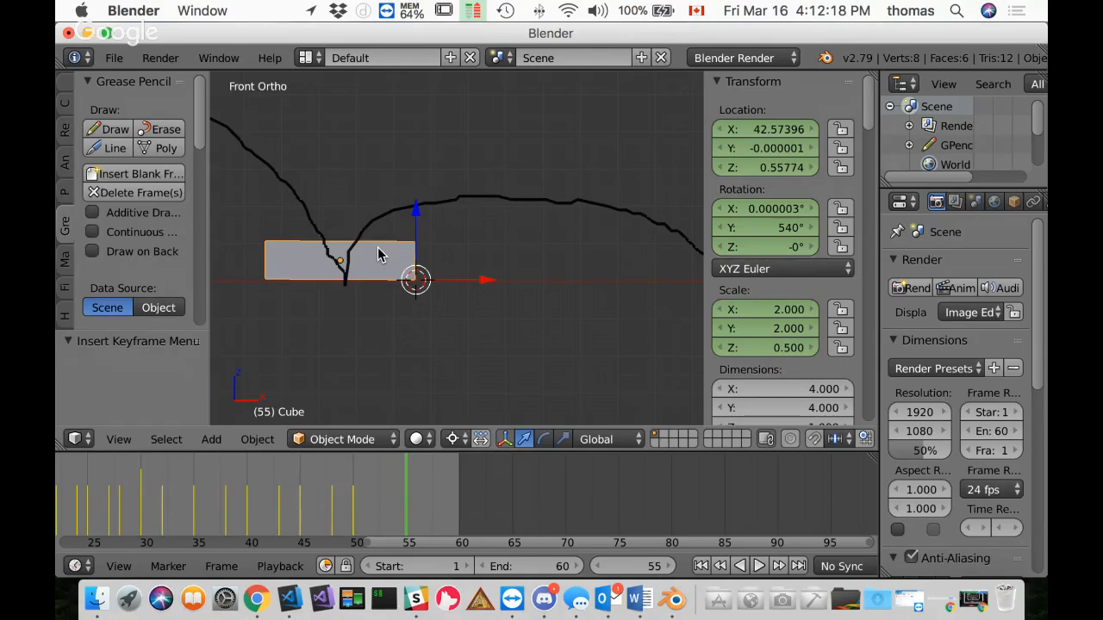
# Step: Rotate the cube about 89.5° clockwise around the 3D cursor so it stands on end, and insert a LocRotScale keyframe at frame 55
pyautogui.press('r')
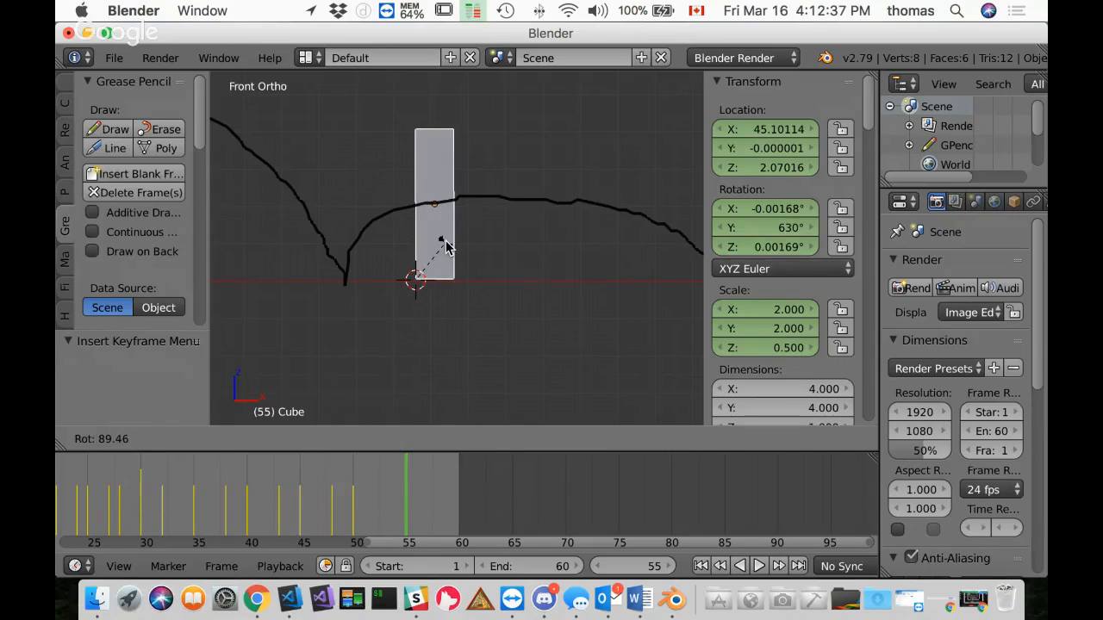
pyautogui.click(445, 248)
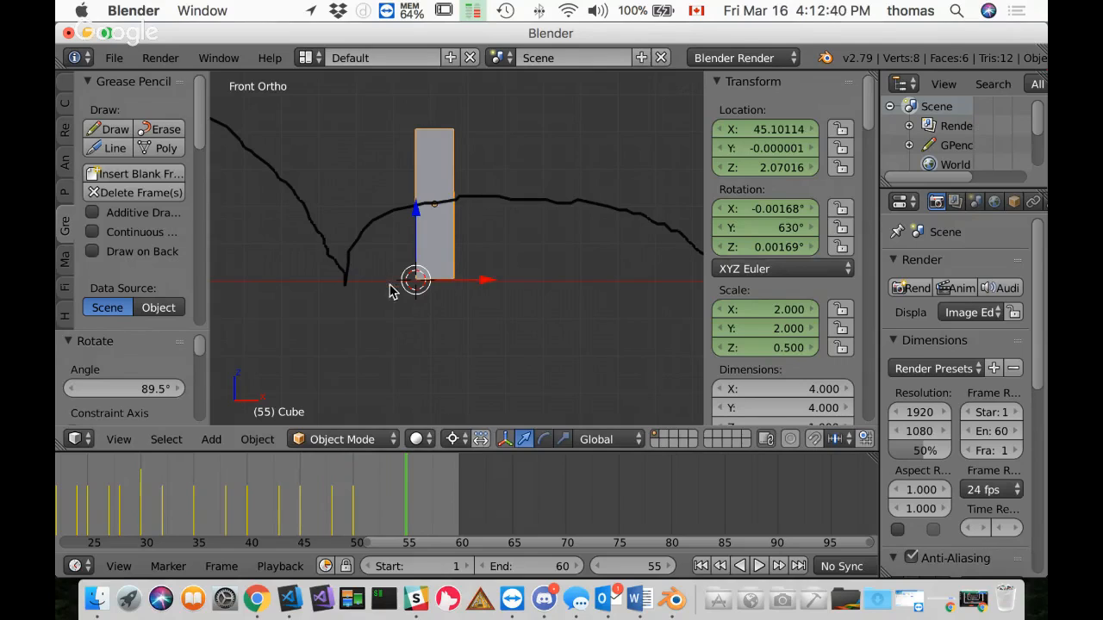
pyautogui.press('i')
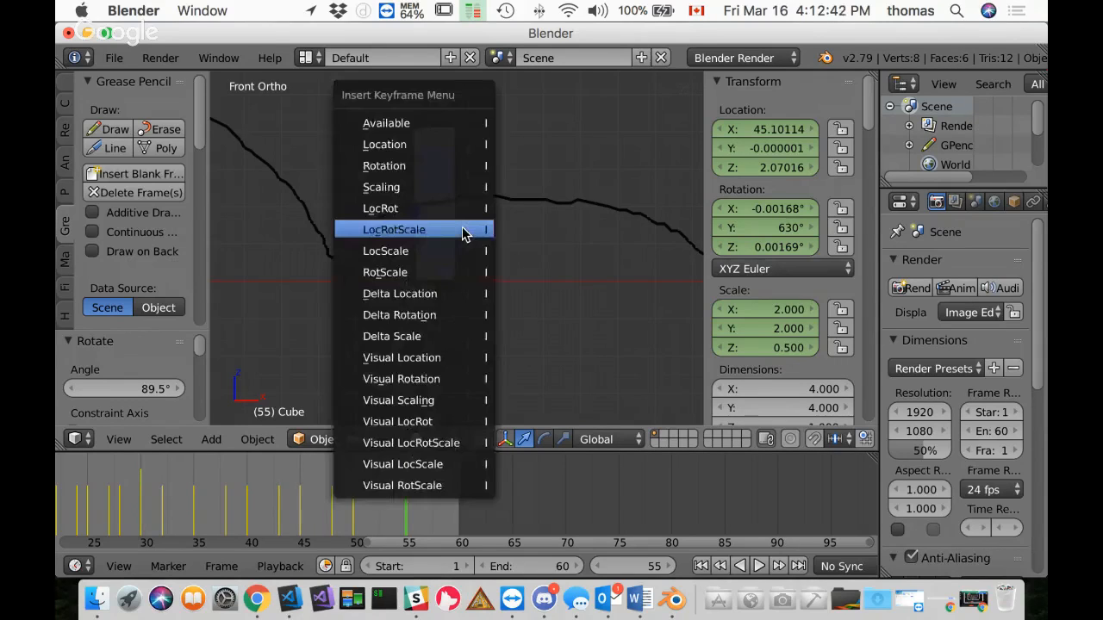
pyautogui.click(463, 235)
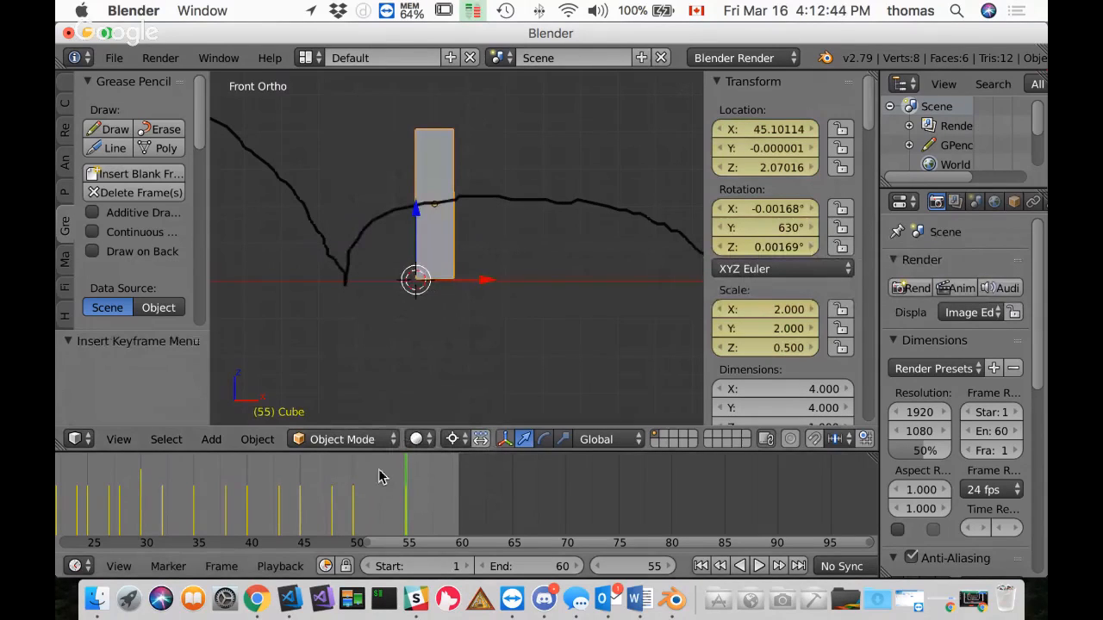
# Step: At frame 53, move the tilted cube to about X 44.2, Z 2.13 so its corner rests on the ground line, and insert a LocRotScale keyframe
pyautogui.moveTo(358, 504)
pyautogui.mouseDown()
pyautogui.moveTo(382, 517)
pyautogui.moveTo(364, 517)
pyautogui.moveTo(357, 512)
pyautogui.moveTo(407, 511)
pyautogui.moveTo(330, 505)
pyautogui.moveTo(385, 507)
pyautogui.moveTo(375, 503)
pyautogui.mouseUp()
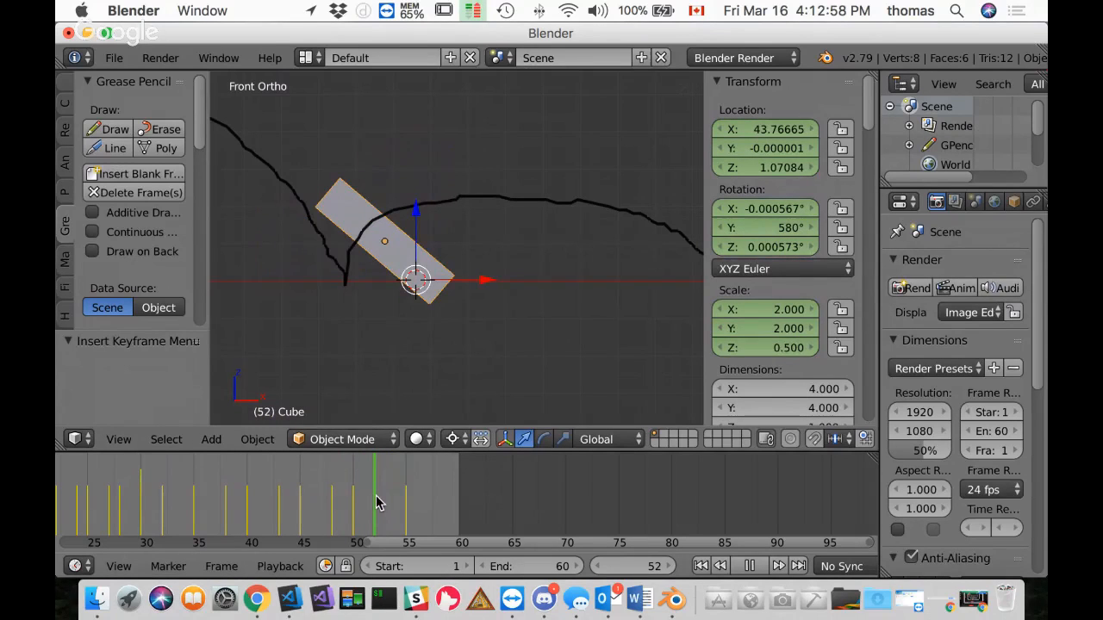
pyautogui.moveTo(384, 505); pyautogui.dragTo(388, 505)
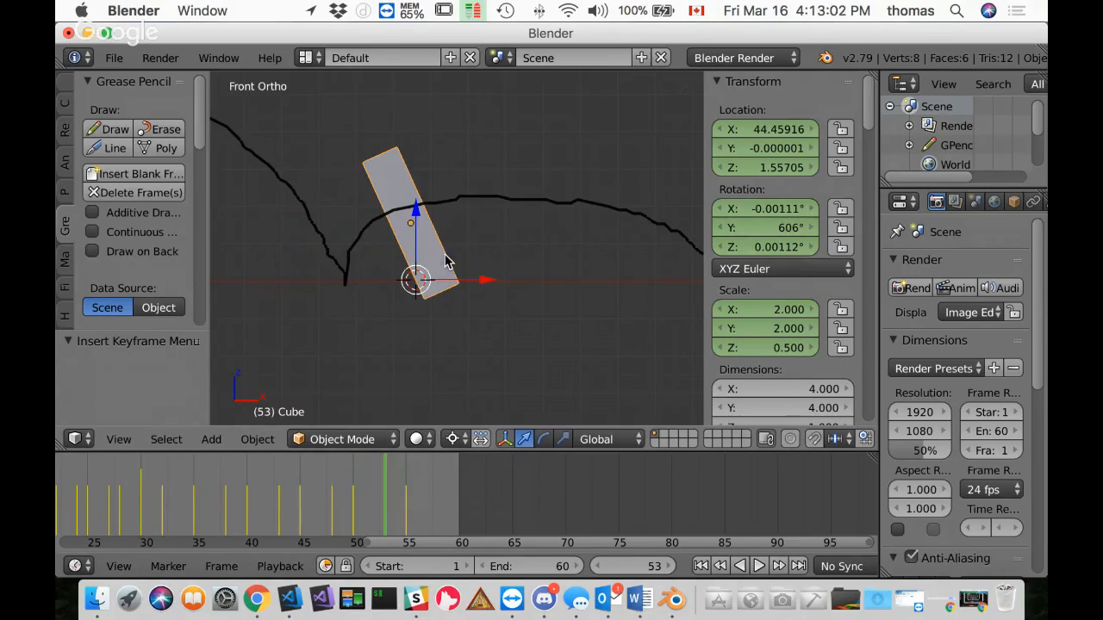
pyautogui.moveTo(416, 212); pyautogui.dragTo(409, 191)
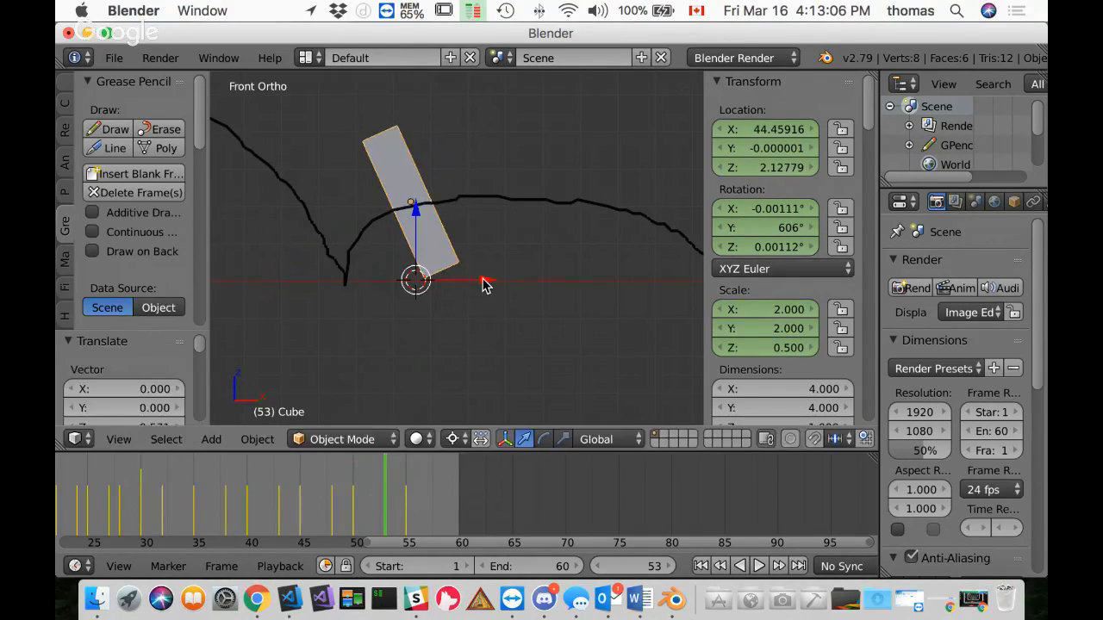
pyautogui.press('g')
pyautogui.press('x')
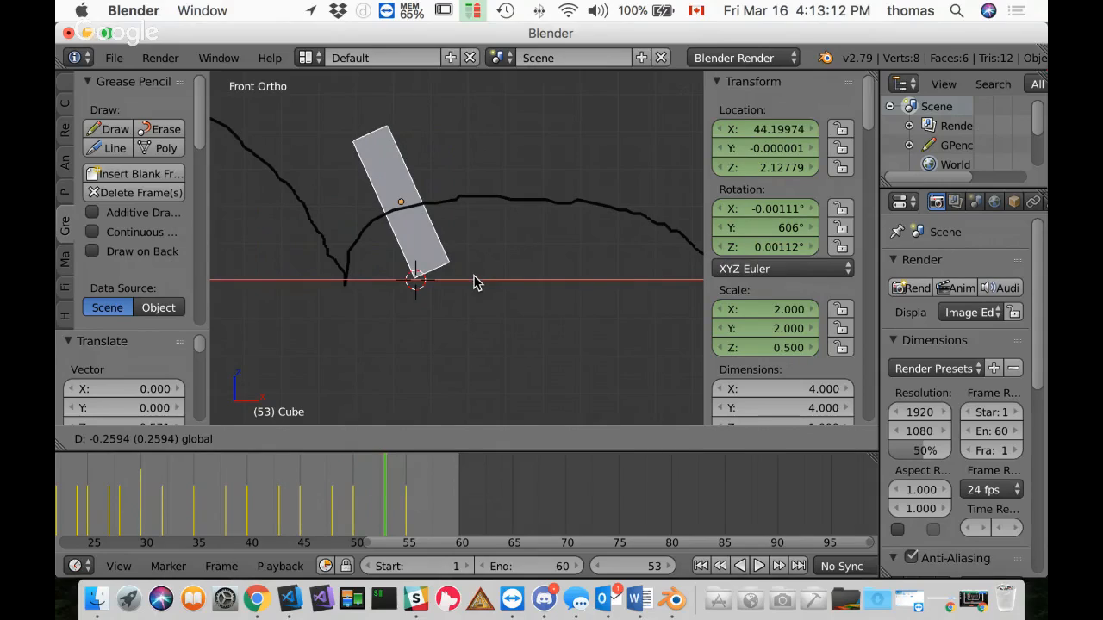
pyautogui.click(476, 284)
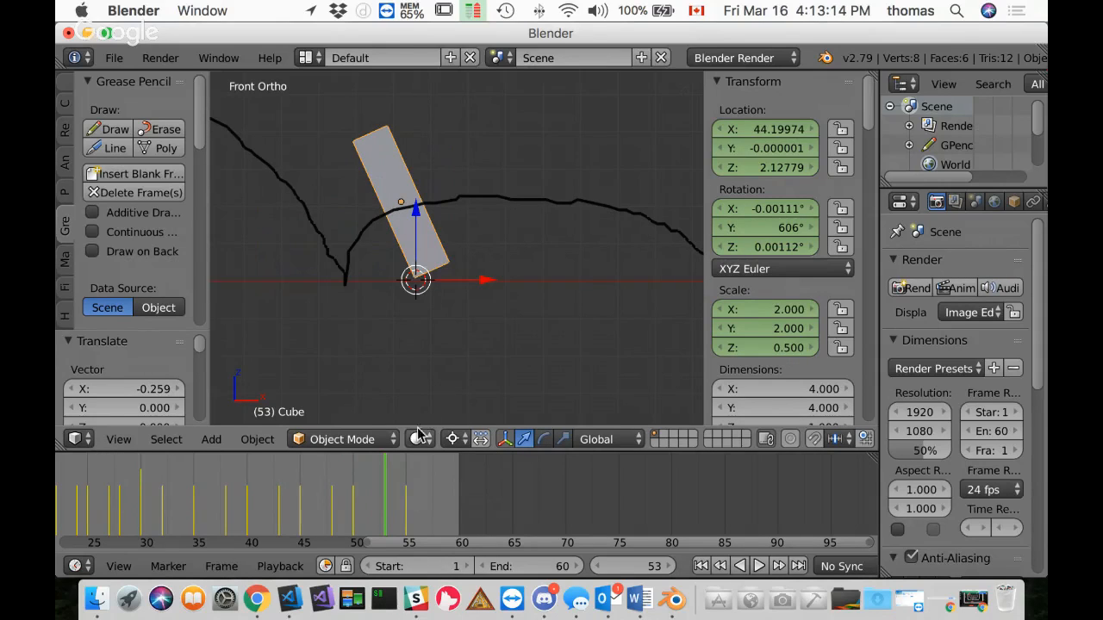
pyautogui.press('i')
pyautogui.click(467, 270)
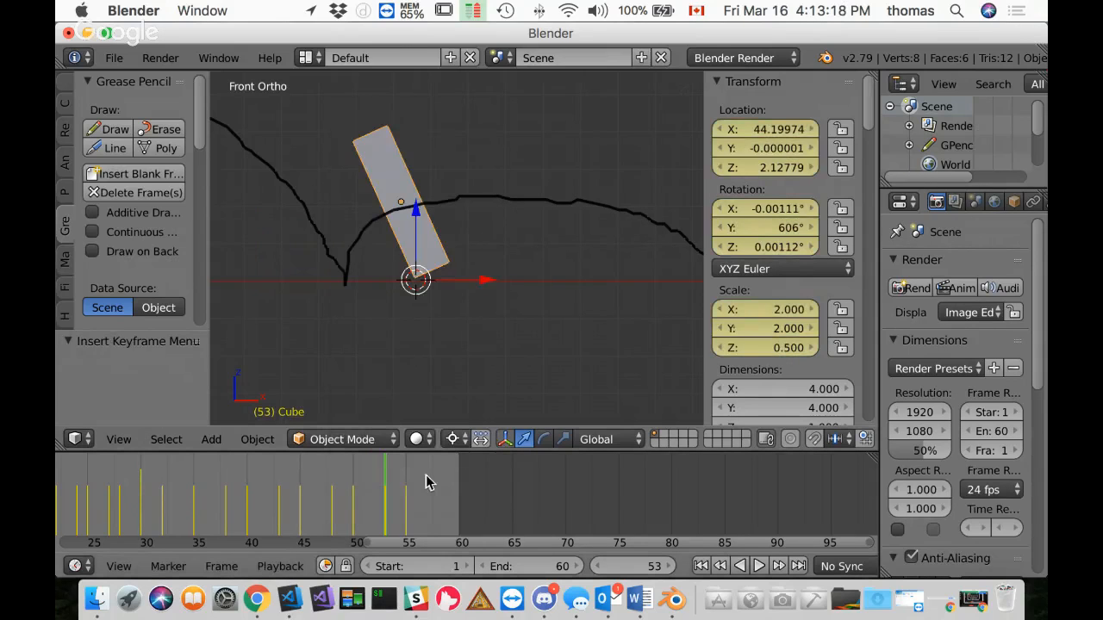
# Step: At frame 51, move the cube to about X 42.9, Z 1.14 so its corner meets the 3D cursor, and insert a LocRotScale keyframe
pyautogui.moveTo(390, 498)
pyautogui.mouseDown()
pyautogui.moveTo(359, 504)
pyautogui.moveTo(405, 512)
pyautogui.moveTo(359, 505)
pyautogui.moveTo(369, 505)
pyautogui.mouseUp()
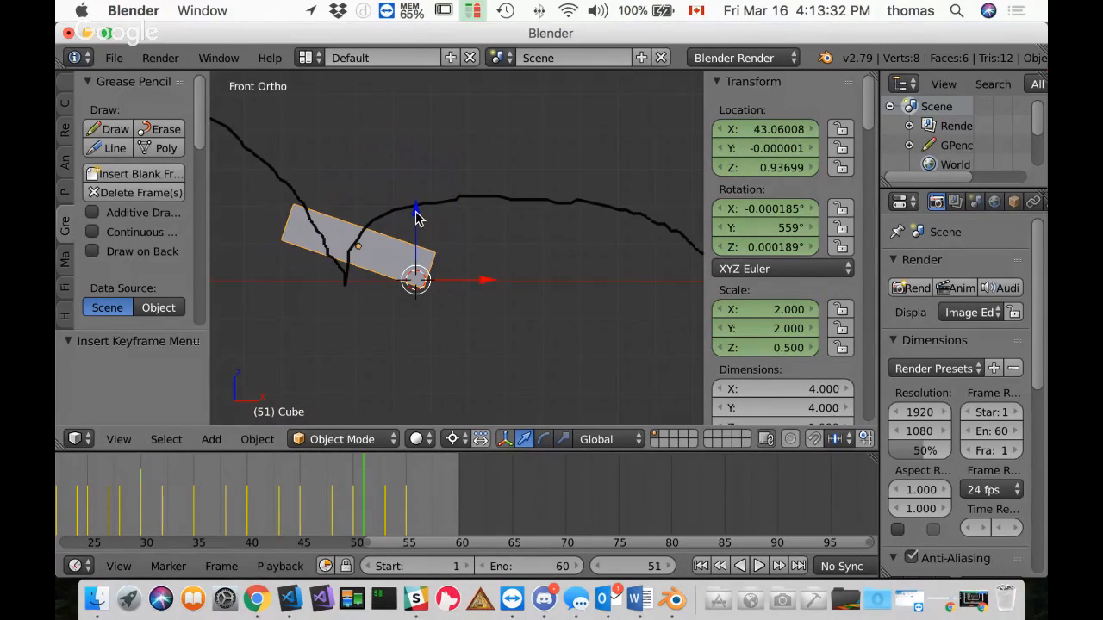
pyautogui.moveTo(415, 218); pyautogui.dragTo(416, 211)
pyautogui.moveTo(490, 289); pyautogui.dragTo(480, 285)
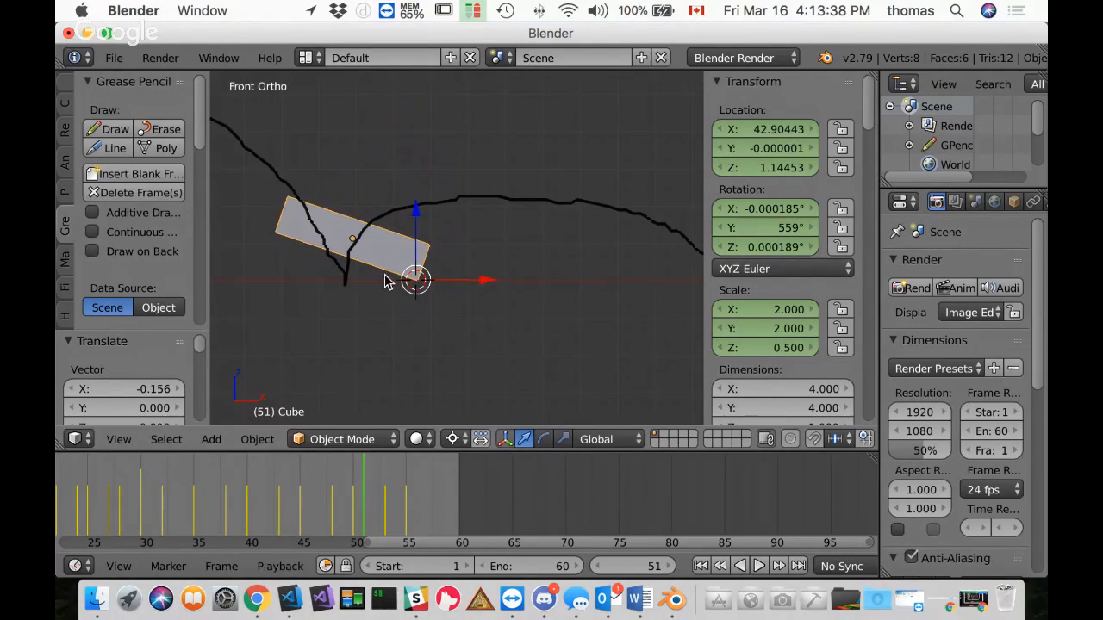
pyautogui.press('i')
pyautogui.click(438, 243)
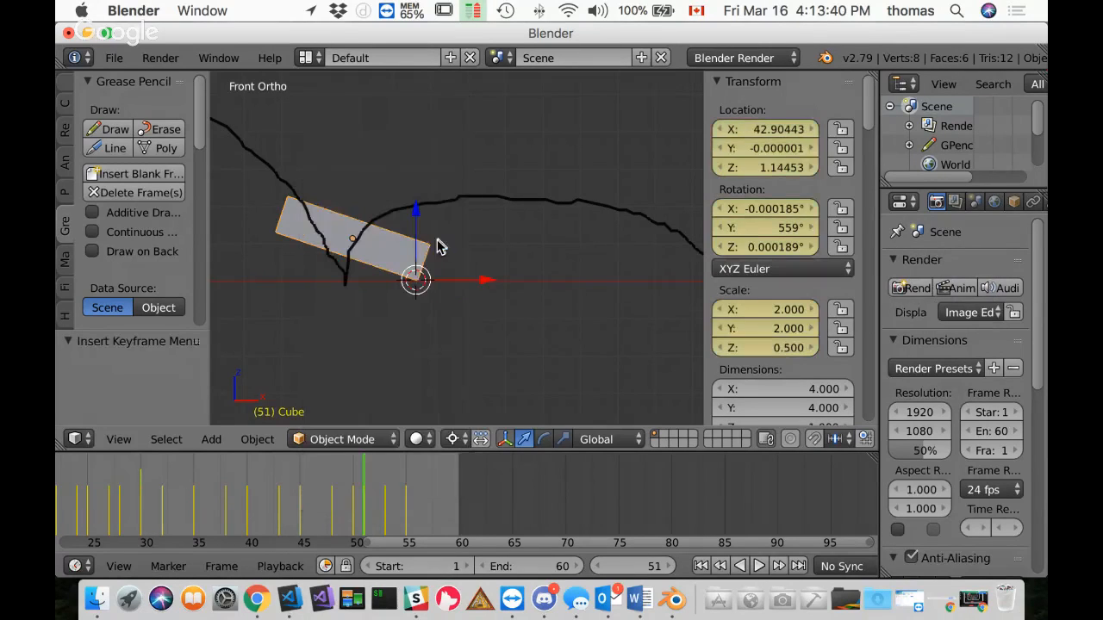
# Step: Play back the animation to check how the cube tips over onto its end
pyautogui.hotkey('alt', 'a')
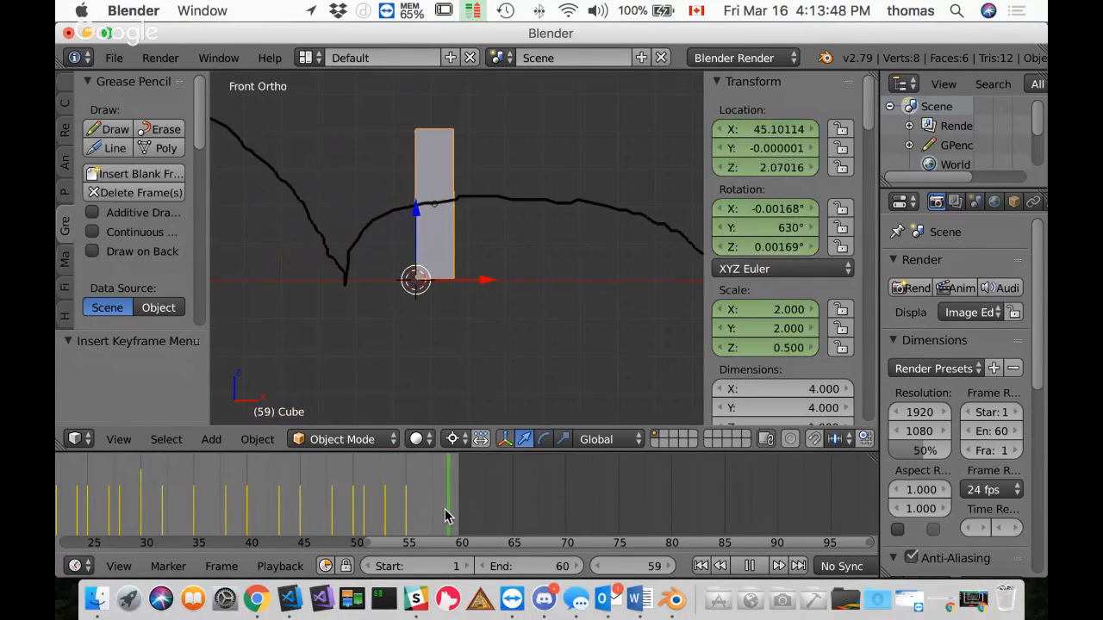
pyautogui.hotkey('alt', 'a')
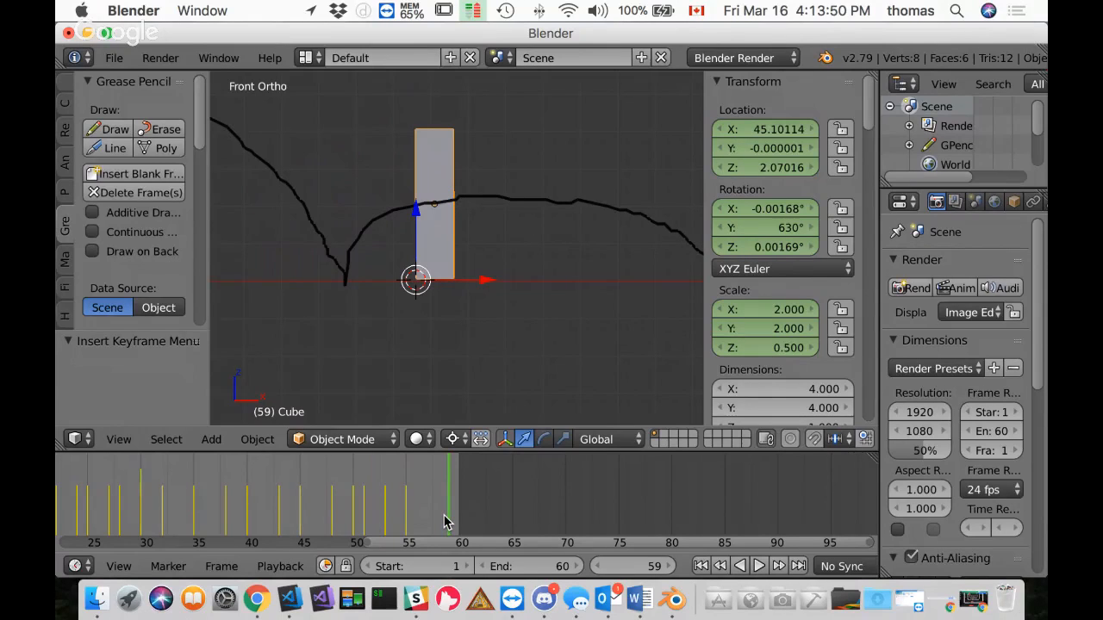
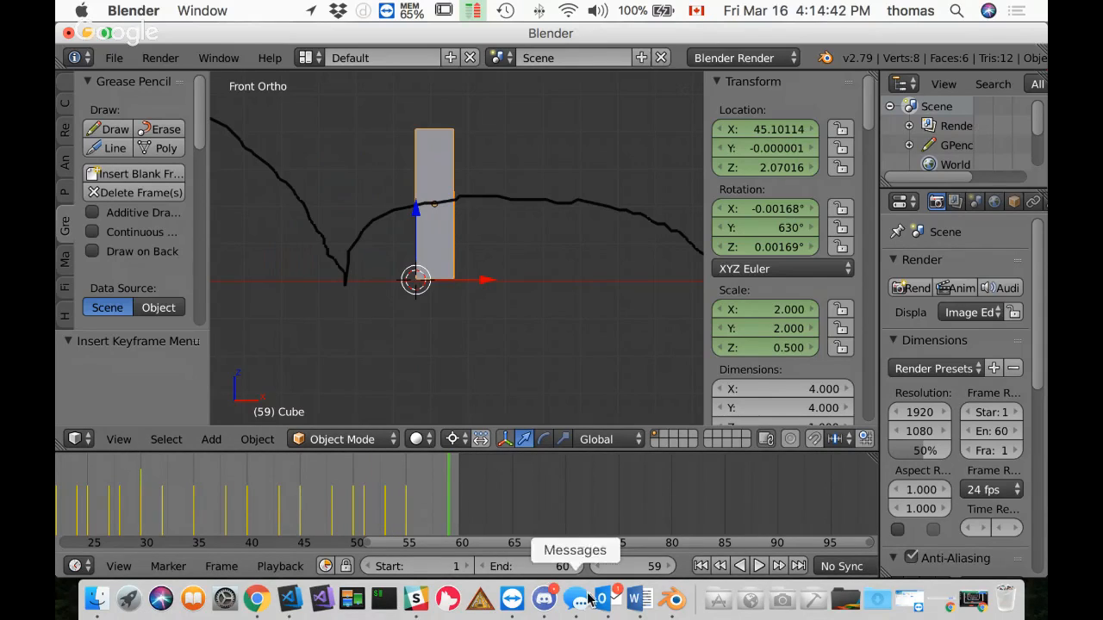
pyautogui.click(552, 567)
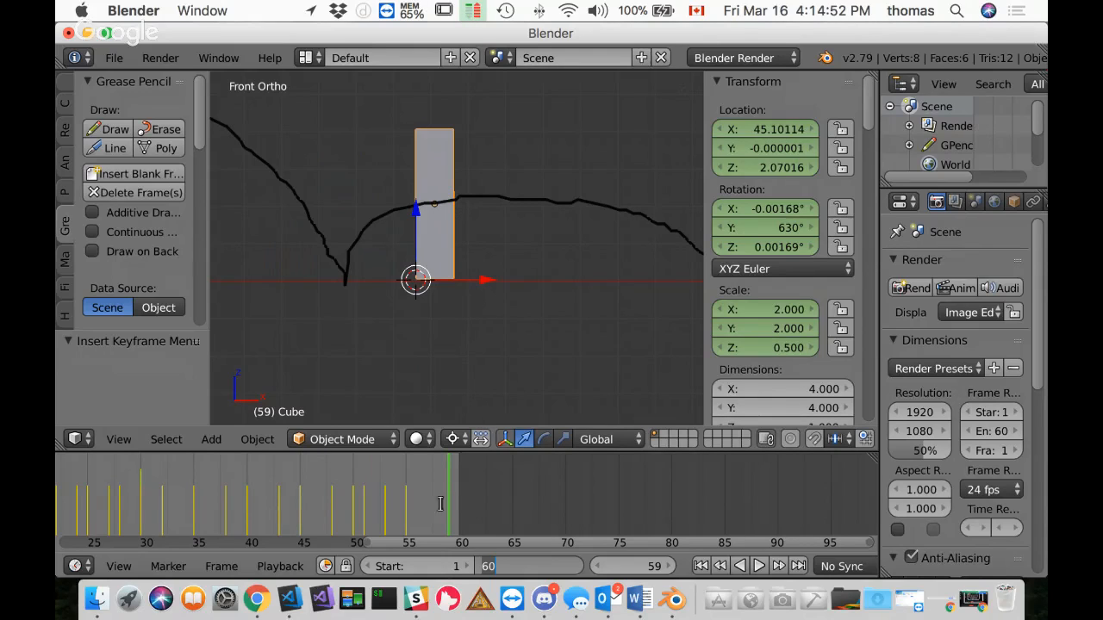
pyautogui.press('Return')
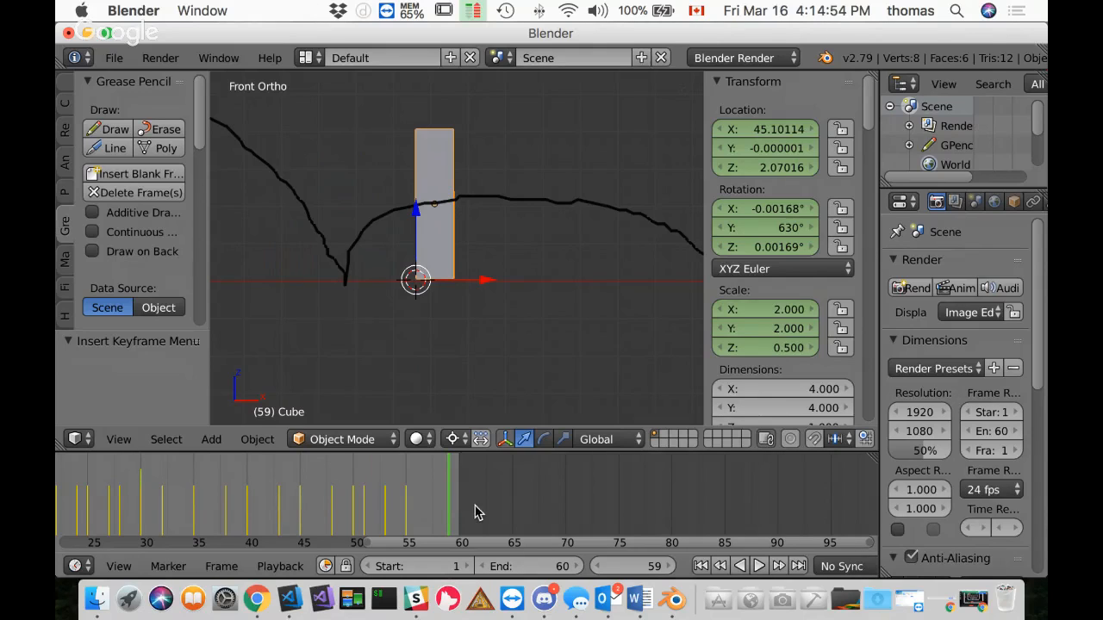
# Step: At frame 60, set the cube's scale to 1 on X, Y and Z
pyautogui.moveTo(444, 506)
pyautogui.mouseDown()
pyautogui.moveTo(422, 506)
pyautogui.moveTo(463, 511)
pyautogui.mouseUp()
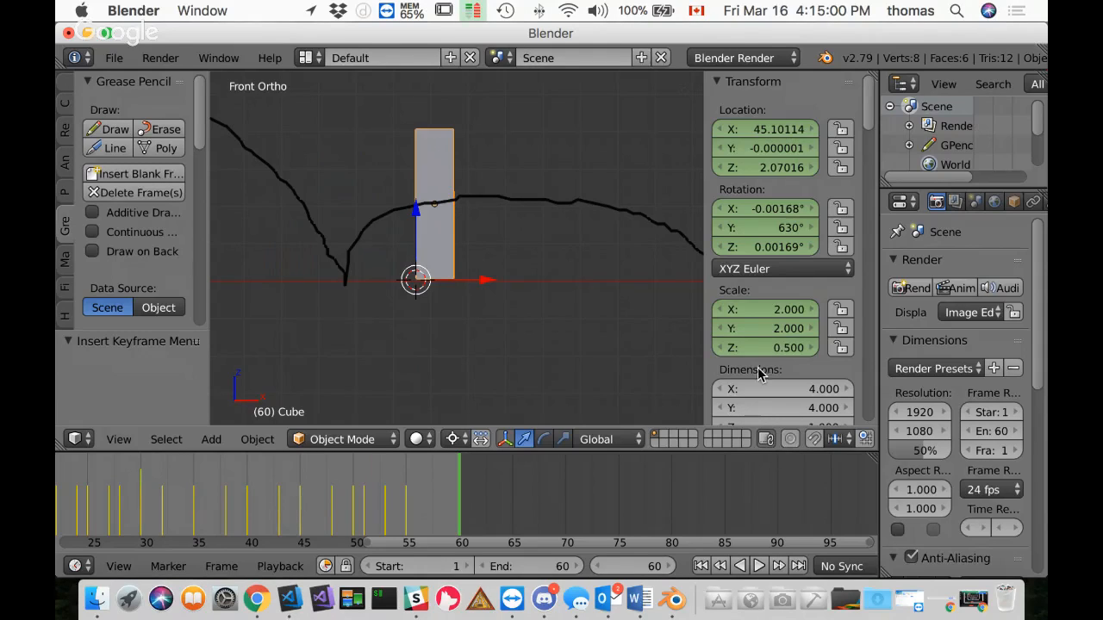
pyautogui.click(774, 310)
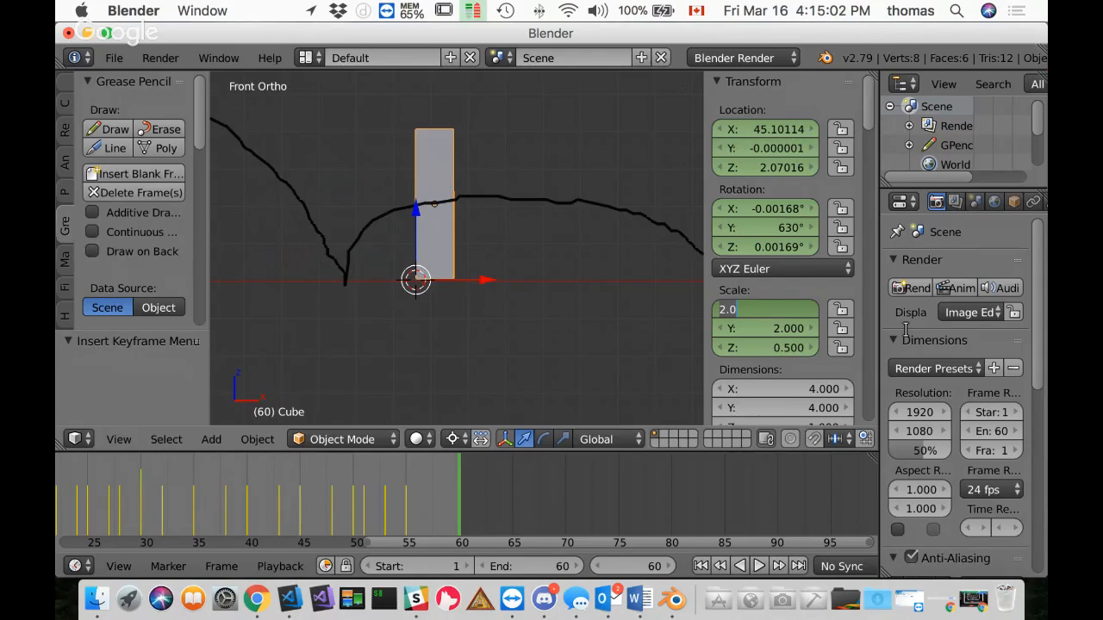
pyautogui.write('1')
pyautogui.press('Return')
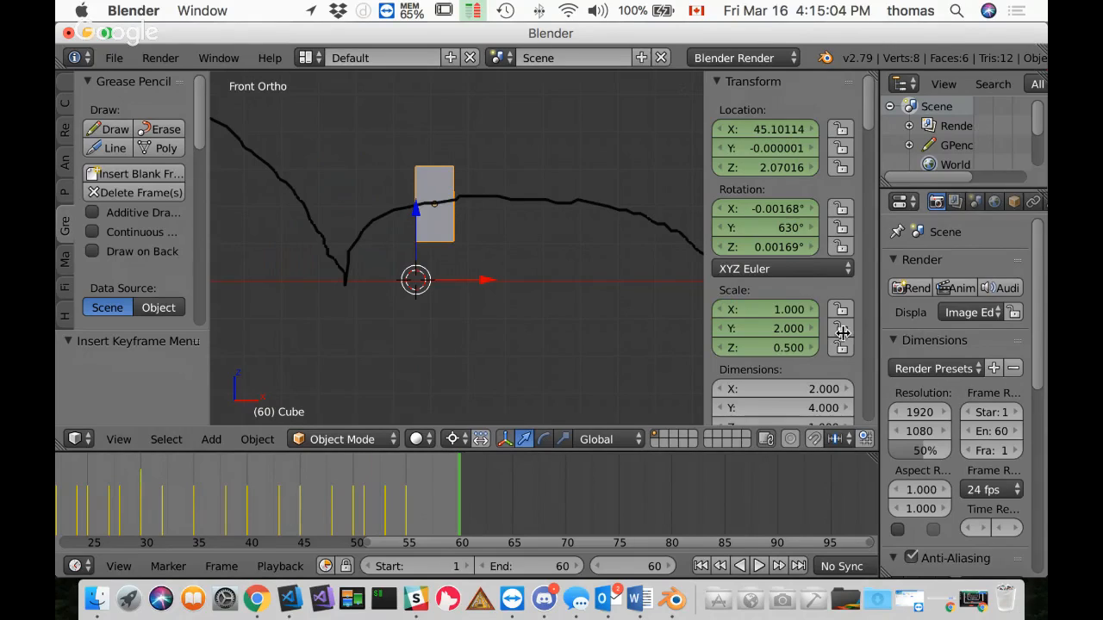
pyautogui.click(781, 329)
pyautogui.write('1')
pyautogui.press('Return')
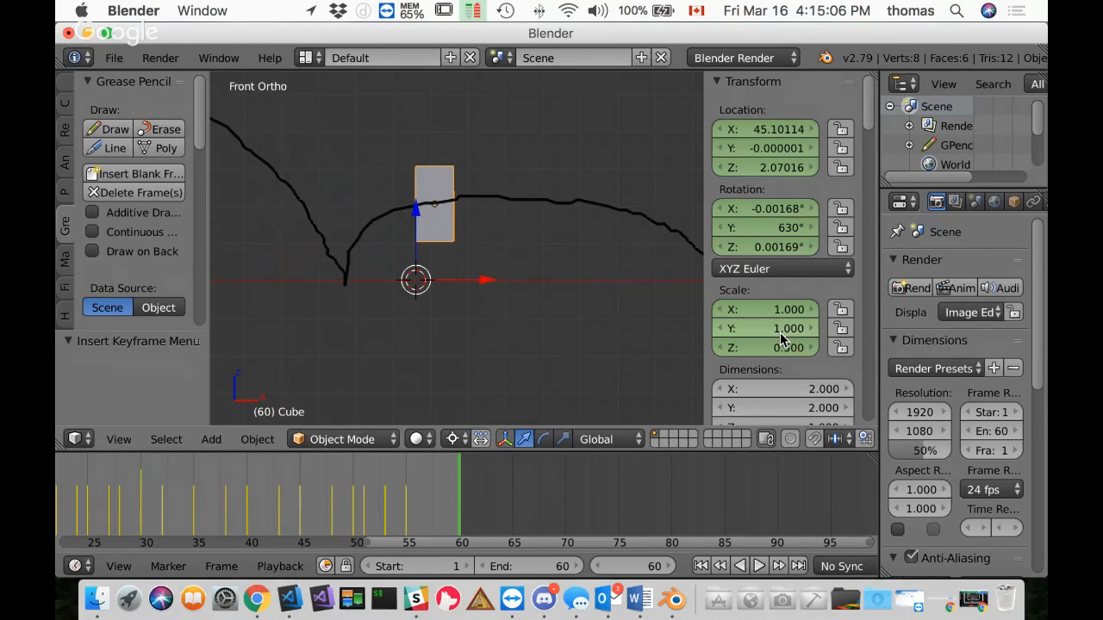
pyautogui.click(780, 347)
pyautogui.write('1')
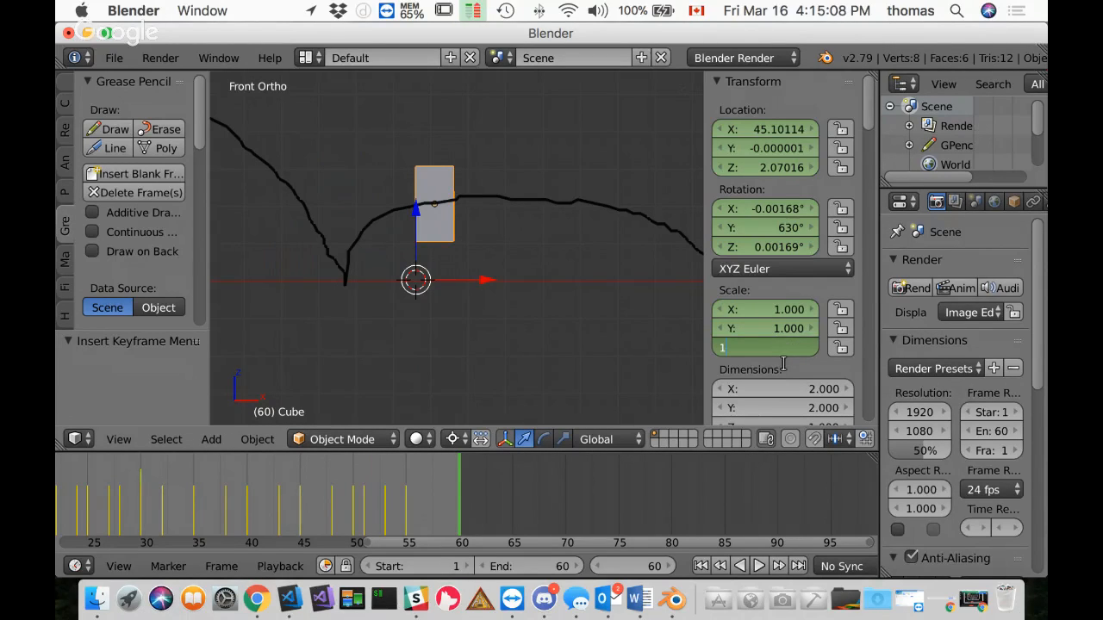
pyautogui.press('Return')
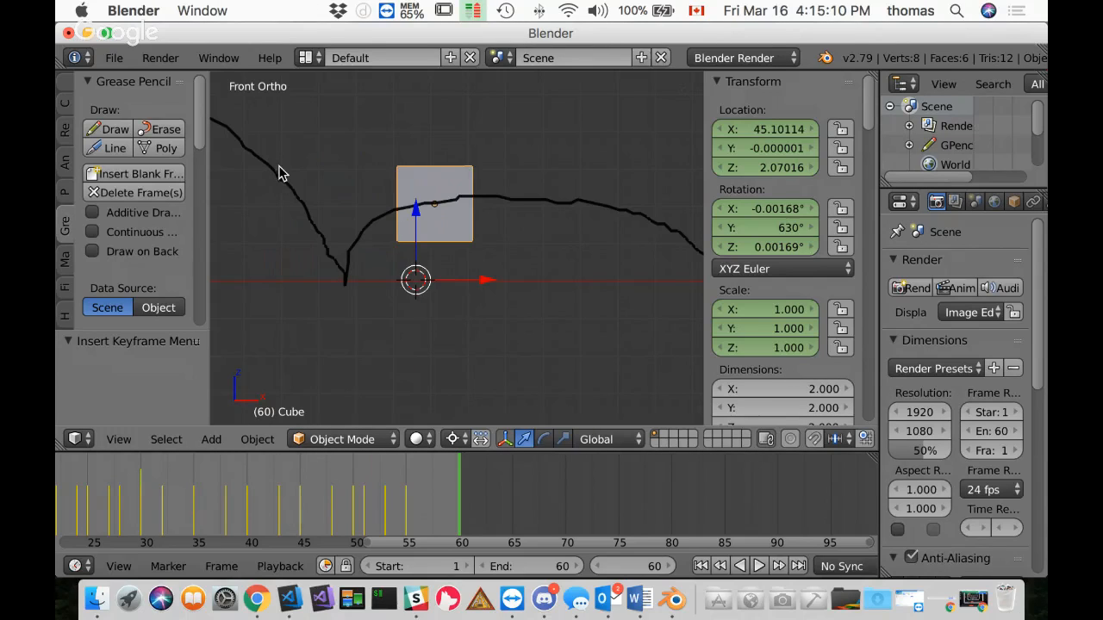
# Step: Switch the transform pivot point to Median Point
pyautogui.hotkey('shift', 'alt', 'a')
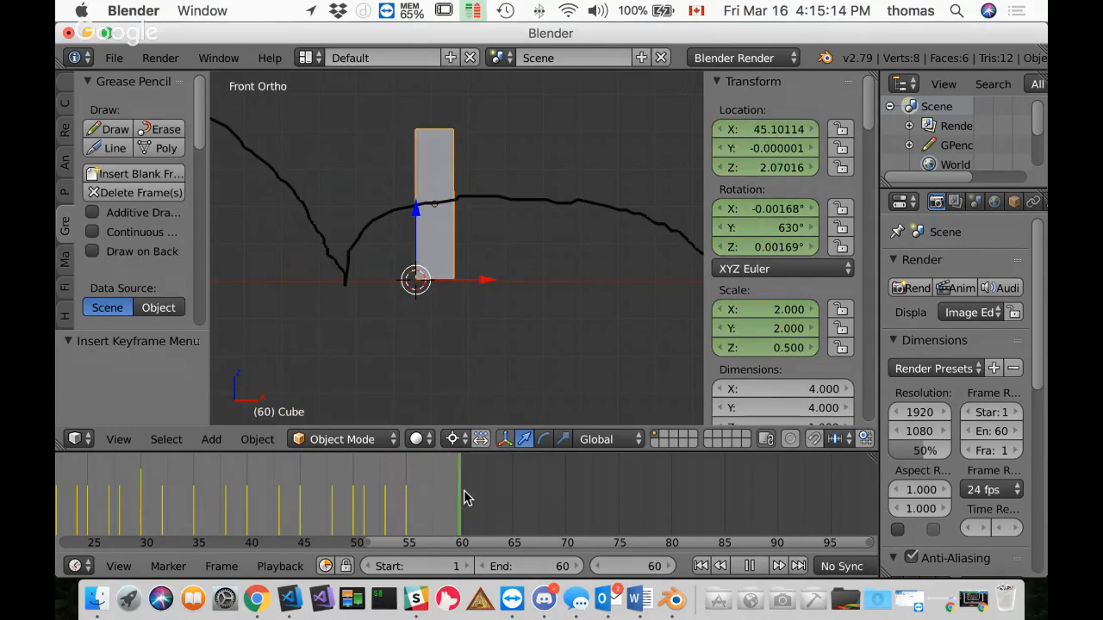
pyautogui.hotkey('shift', 'alt', 'a')
pyautogui.click(453, 440)
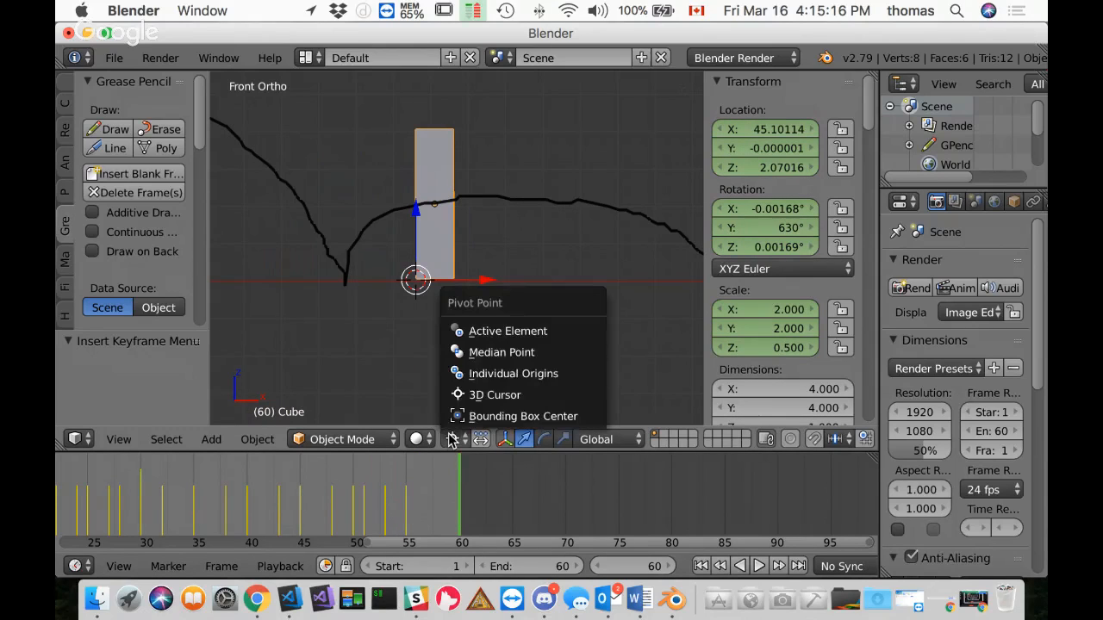
pyautogui.click(487, 355)
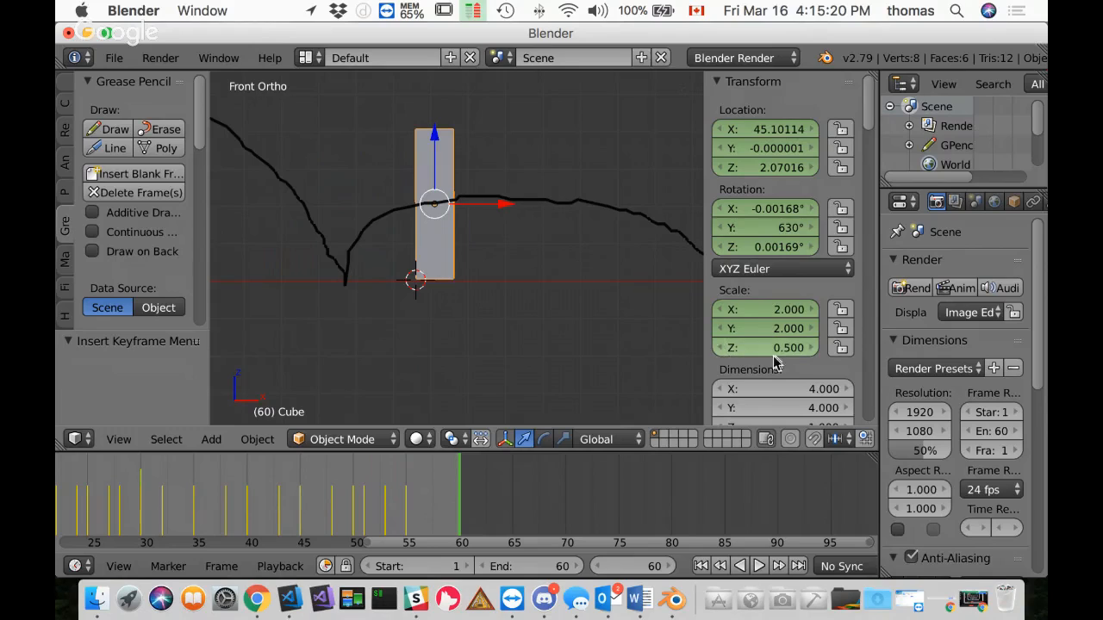
# Step: Reset the cube's X, Y and Z scale to 1 at frame 60
pyautogui.click(766, 310)
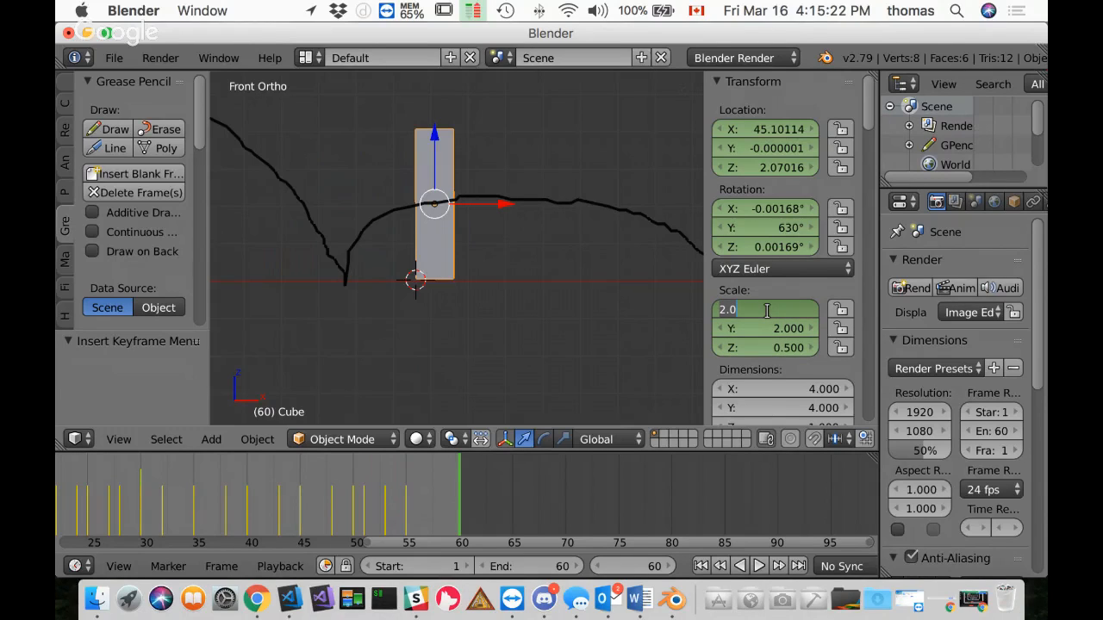
pyautogui.write('1')
pyautogui.press('Return')
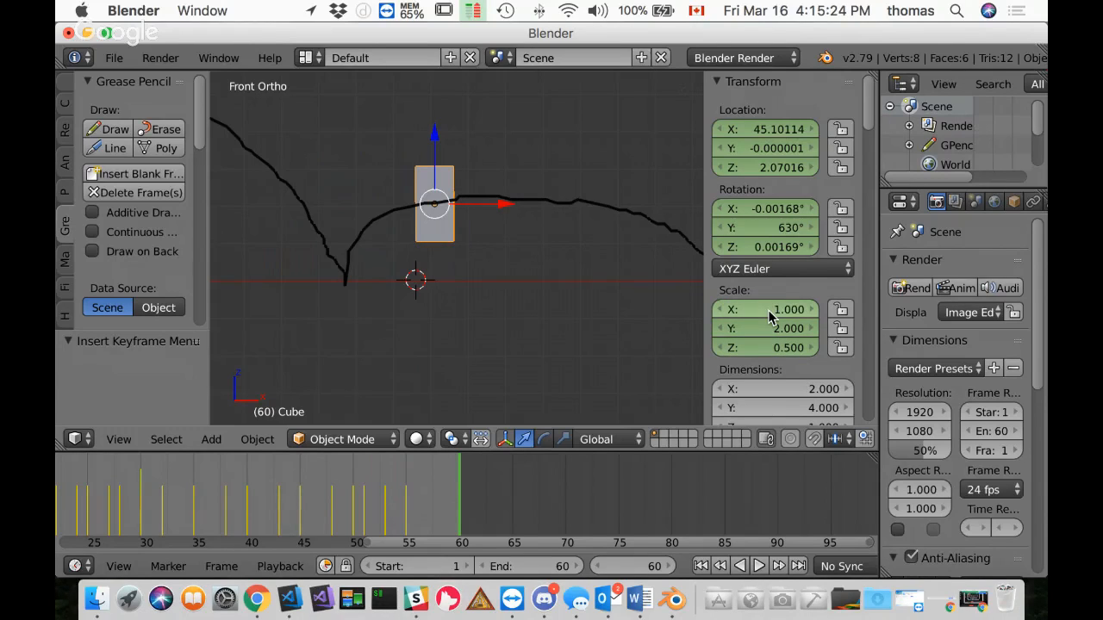
pyautogui.click(788, 328)
pyautogui.write('1')
pyautogui.press('Return')
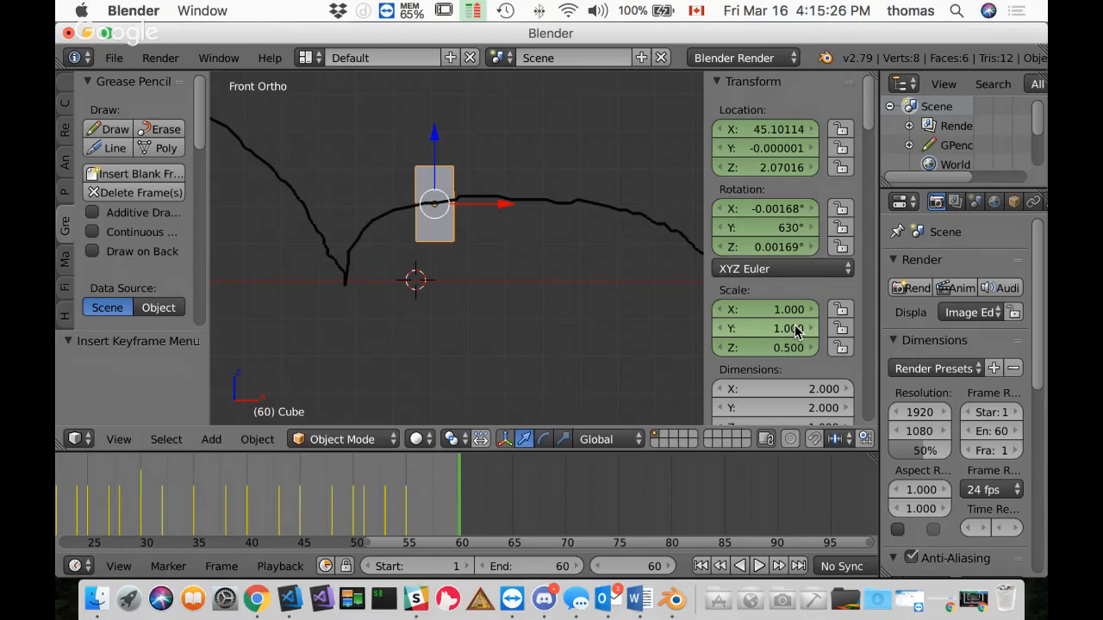
pyautogui.click(771, 348)
pyautogui.write('1')
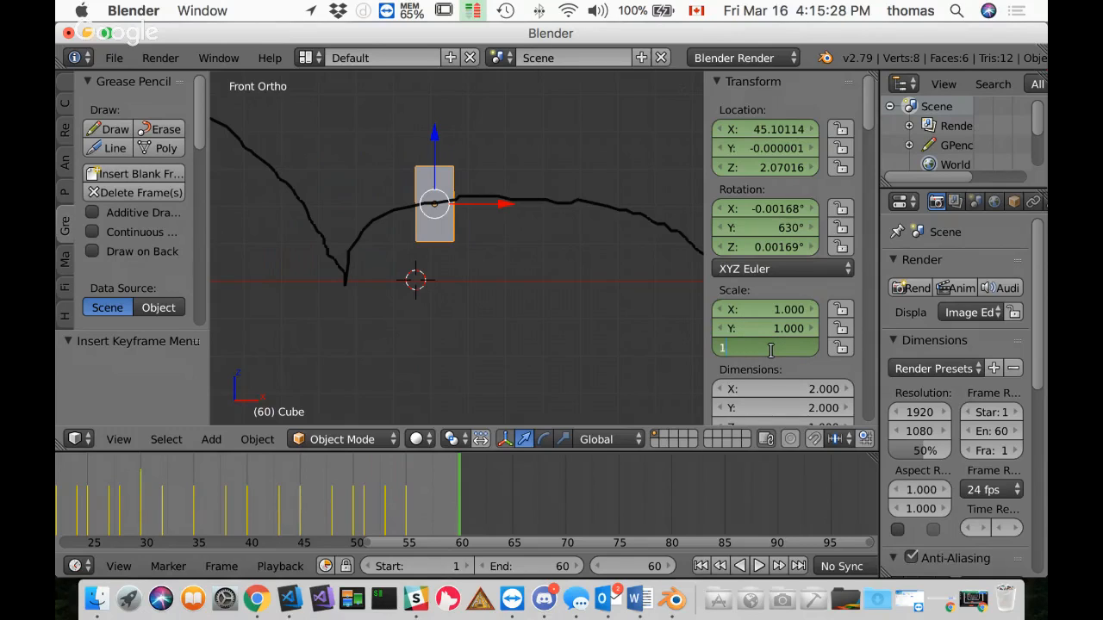
pyautogui.press('Return')
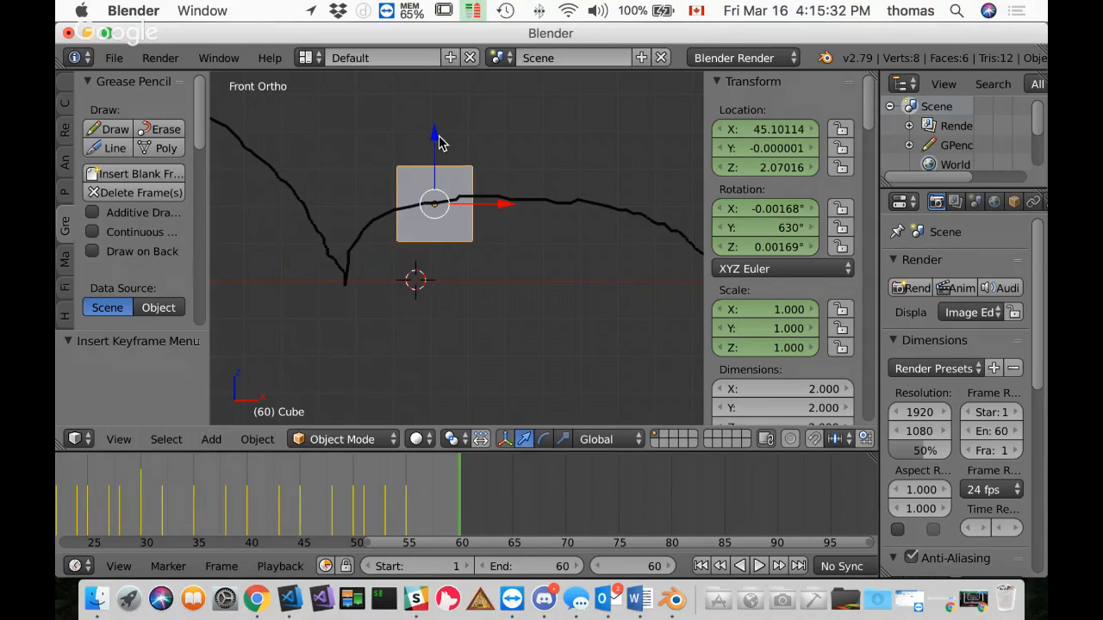
# Step: Lower the cube to Z 1 so it rests on the ground line and insert a LocRotScale keyframe at frame 60
pyautogui.moveTo(439, 142); pyautogui.dragTo(434, 181)
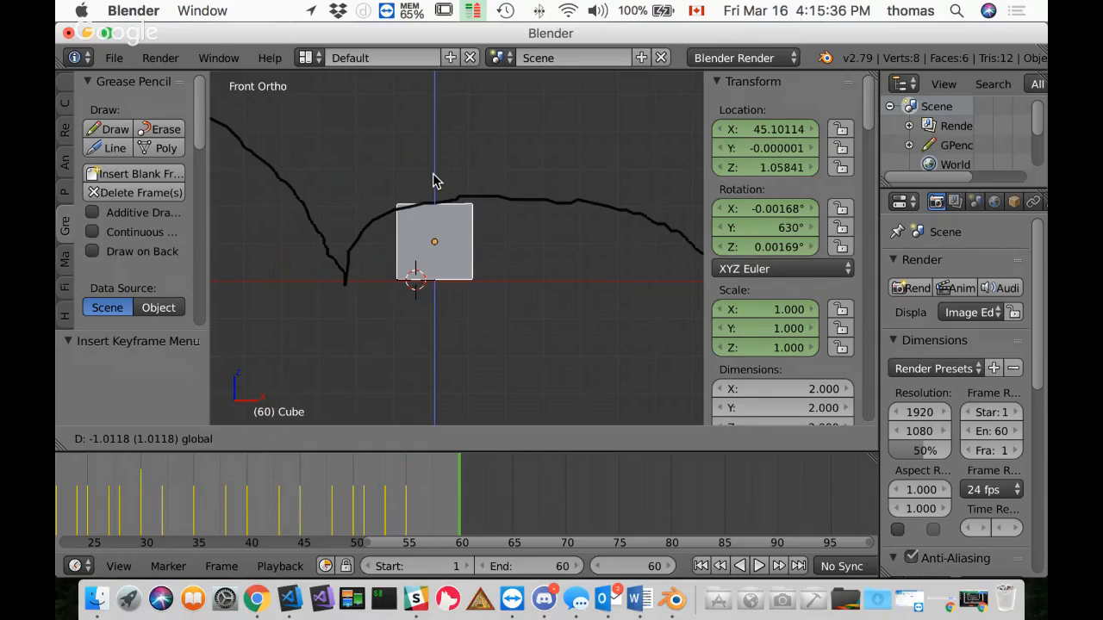
pyautogui.moveTo(434, 180); pyautogui.dragTo(434, 181)
pyautogui.click(766, 168)
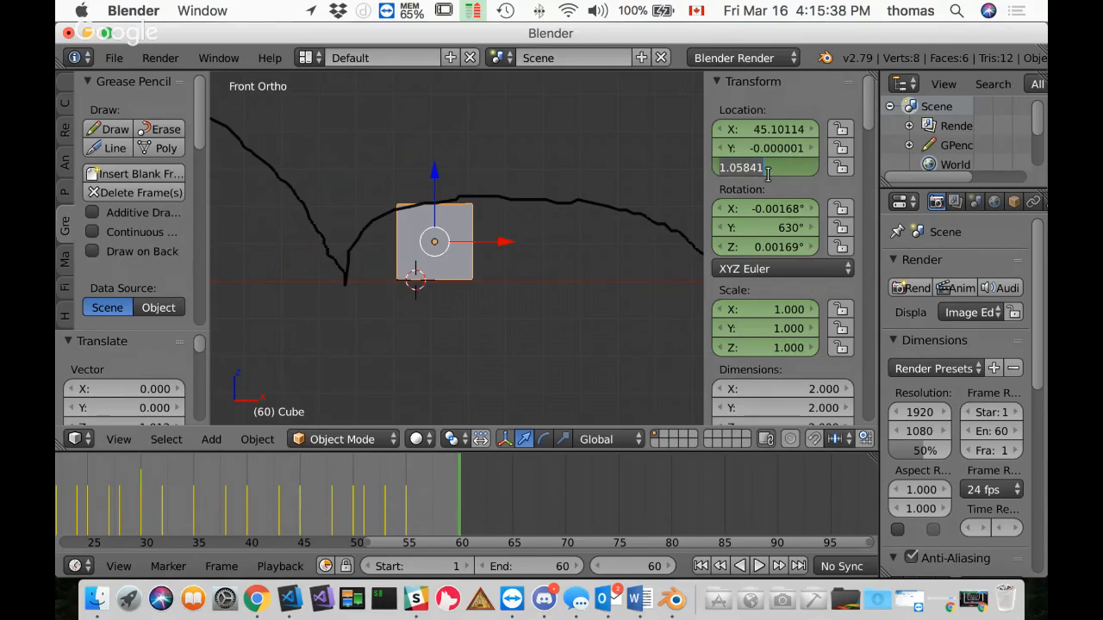
pyautogui.write('1')
pyautogui.press('Return')
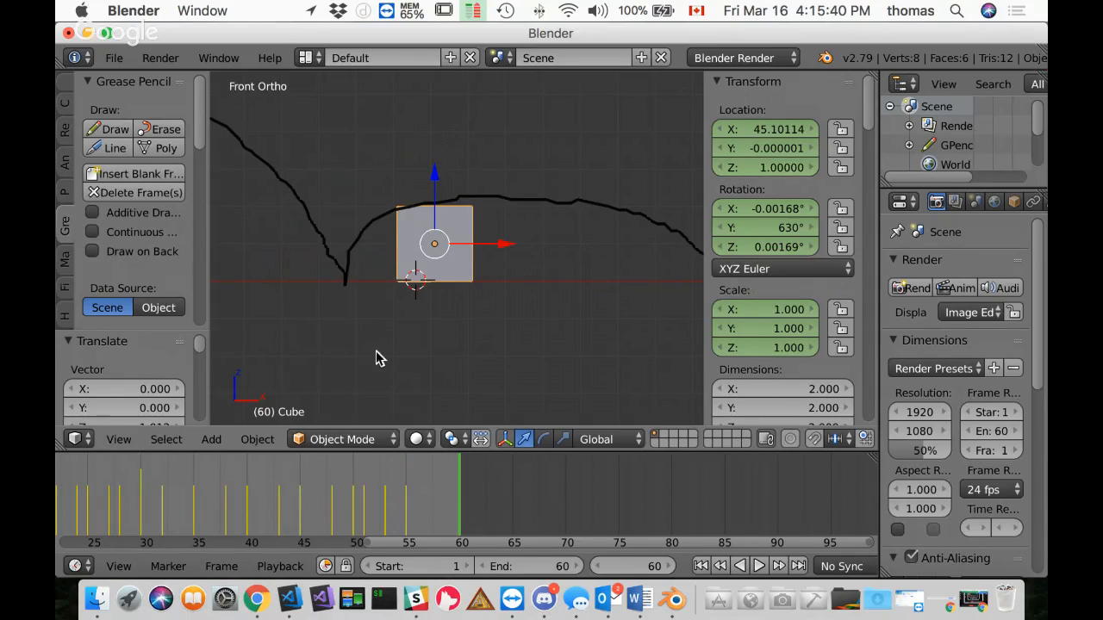
pyautogui.press('i')
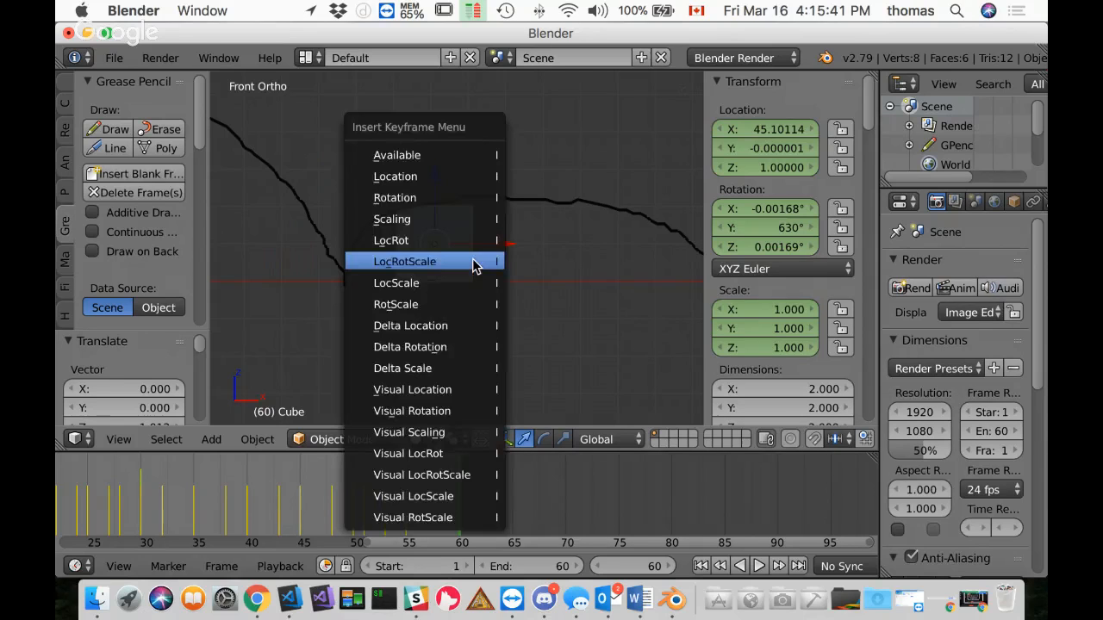
pyautogui.click(475, 261)
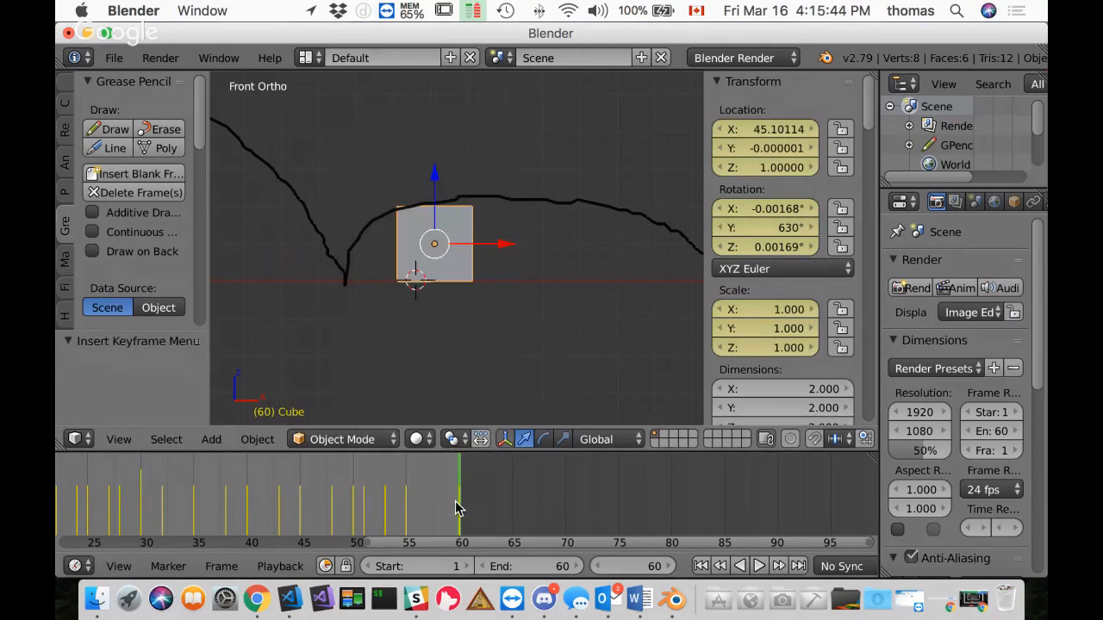
# Step: Insert LocRotScale keyframes for the cube's in-between poses at frames 57, 58 and 59
pyautogui.moveTo(457, 505); pyautogui.dragTo(466, 529)
pyautogui.moveTo(366, 529); pyautogui.dragTo(431, 527)
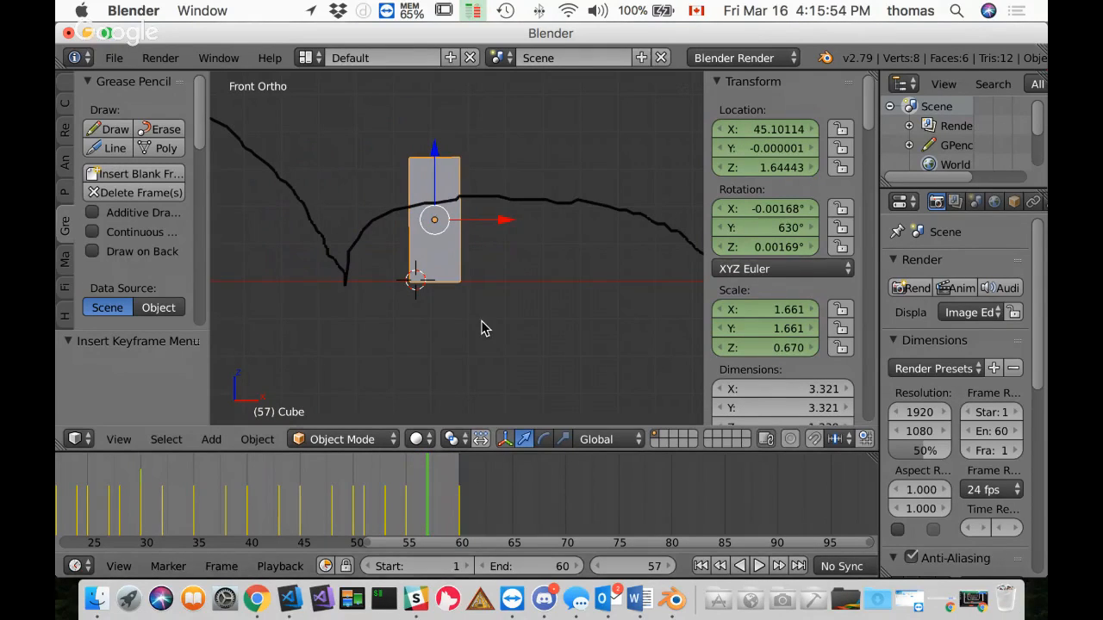
pyautogui.press('i')
pyautogui.click(448, 303)
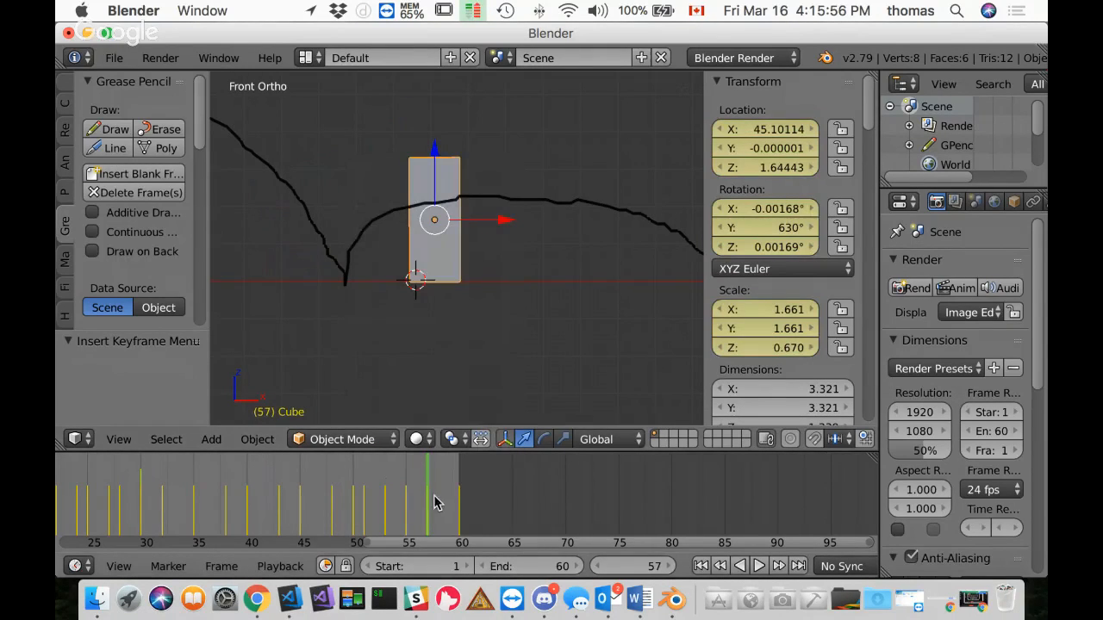
pyautogui.moveTo(434, 503); pyautogui.dragTo(450, 509)
pyautogui.press('i')
pyautogui.click(505, 261)
pyautogui.press('i')
pyautogui.click(481, 306)
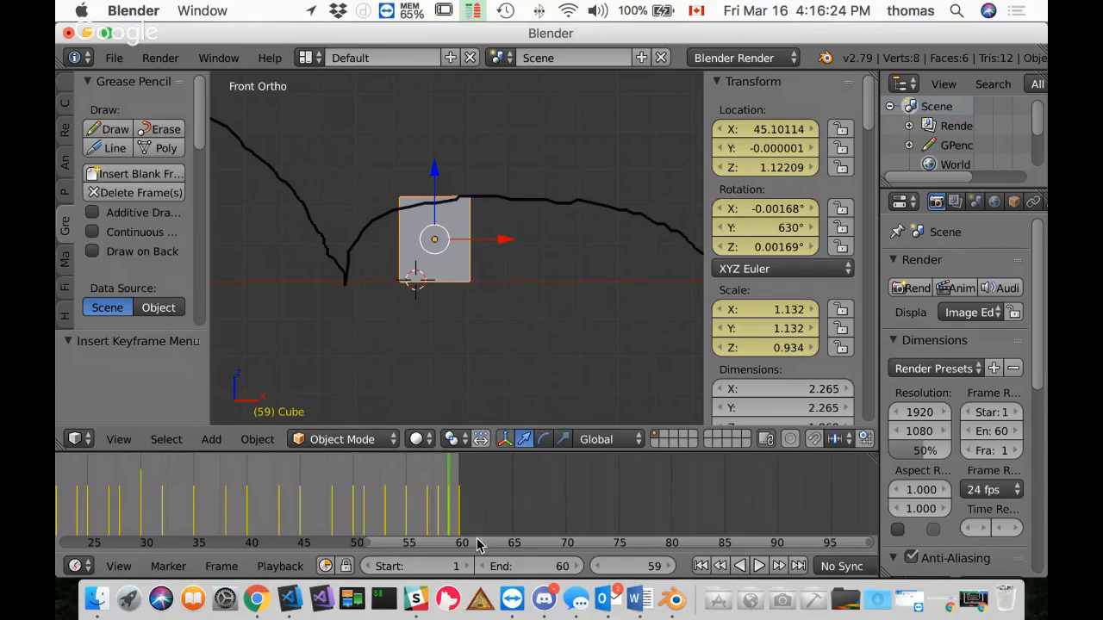
# Step: Extend the animation's end frame to 70 and go to frame 65
pyautogui.click(551, 567)
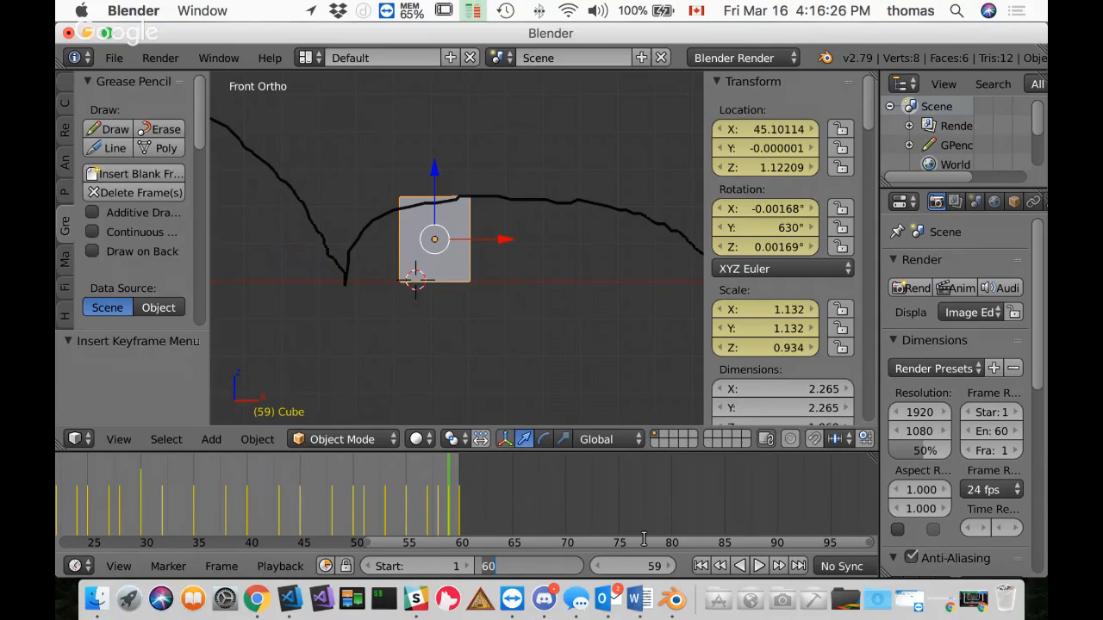
pyautogui.write('70')
pyautogui.press('Return')
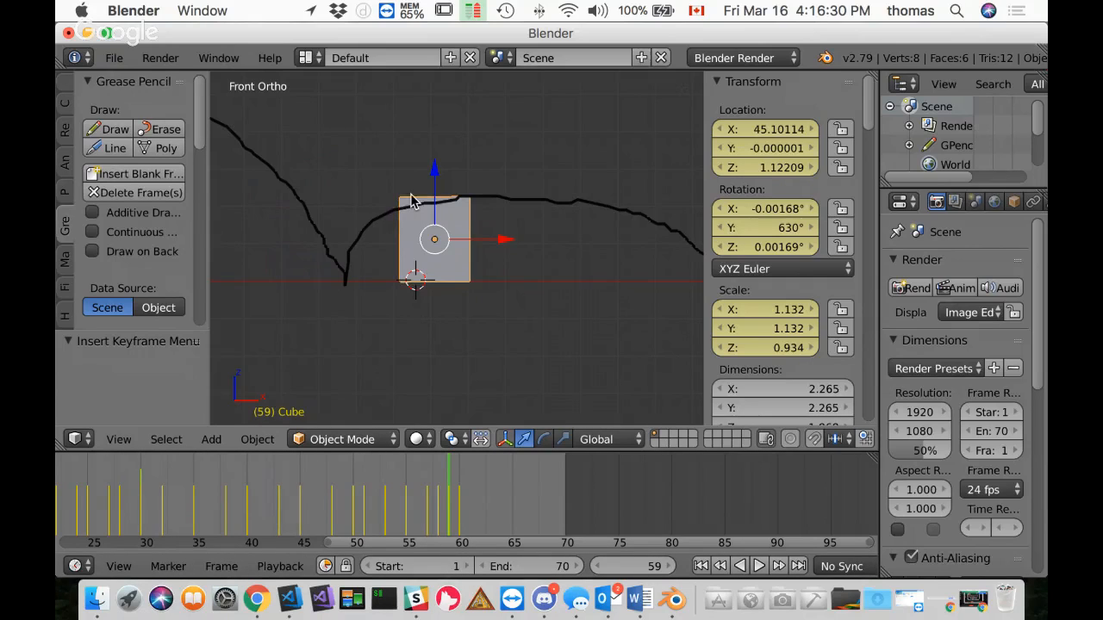
pyautogui.click(460, 508)
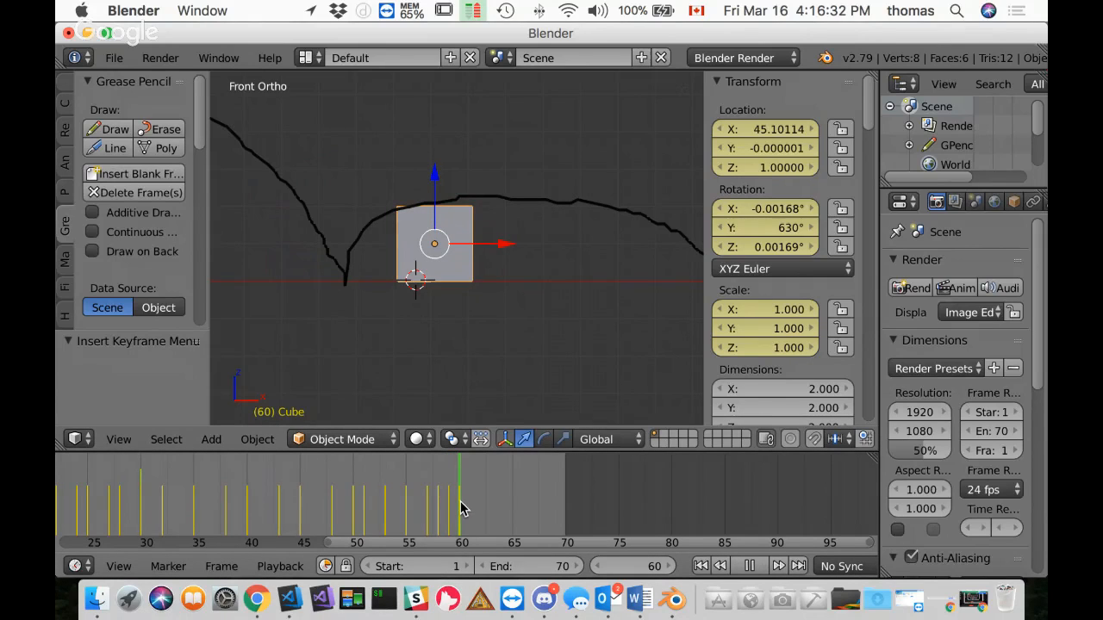
pyautogui.moveTo(460, 508); pyautogui.dragTo(513, 514)
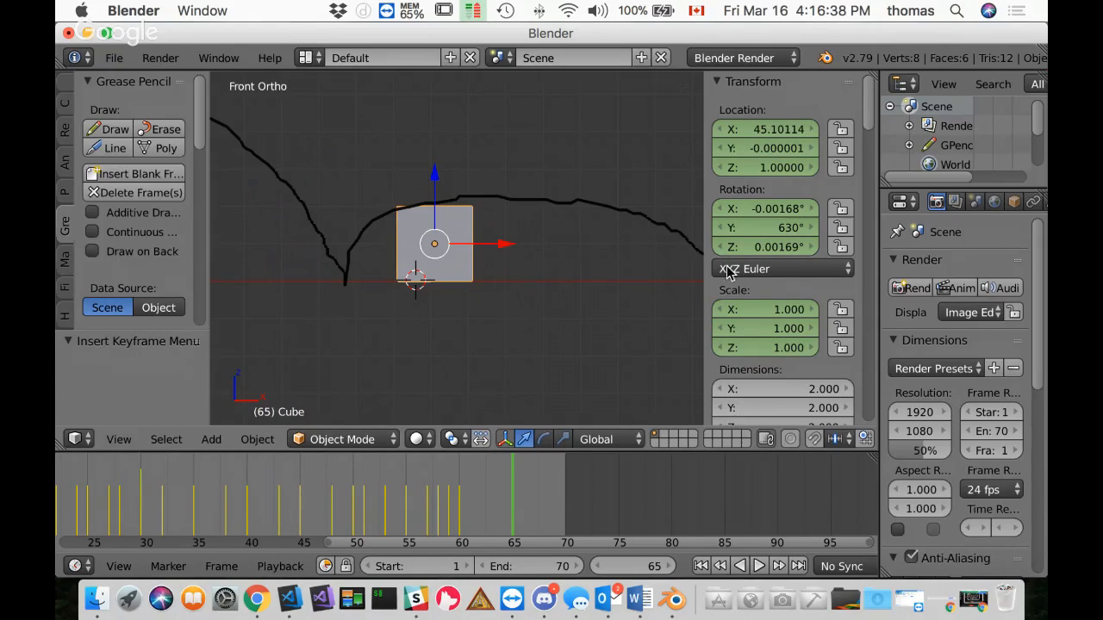
pyautogui.click(794, 315)
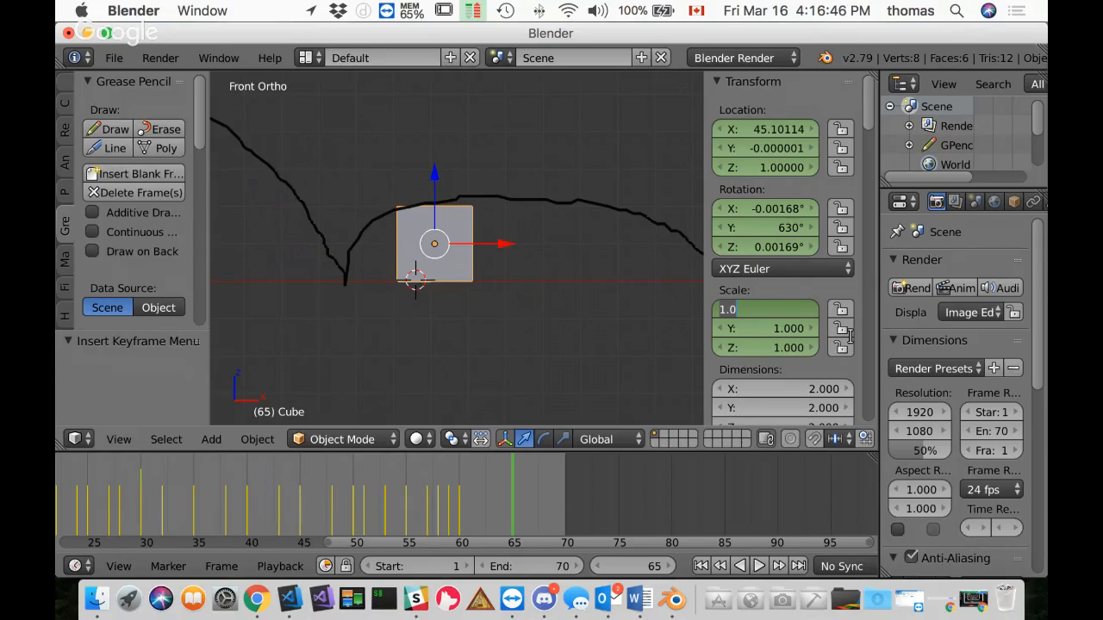
pyautogui.write('2')
pyautogui.press('Return')
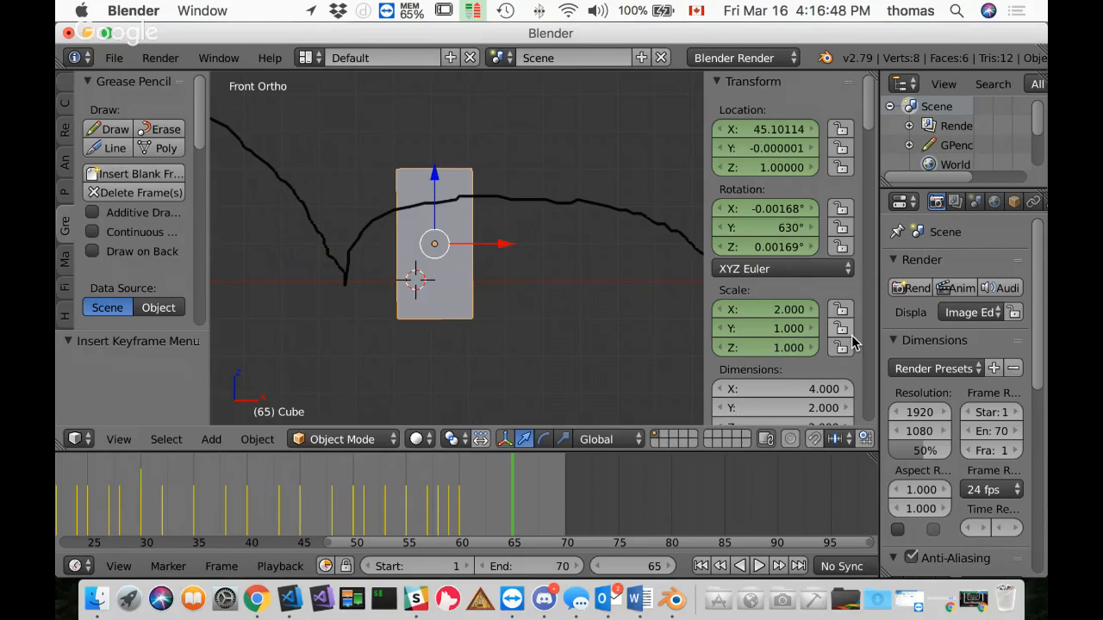
pyautogui.hotkey('ctrl', 'z')
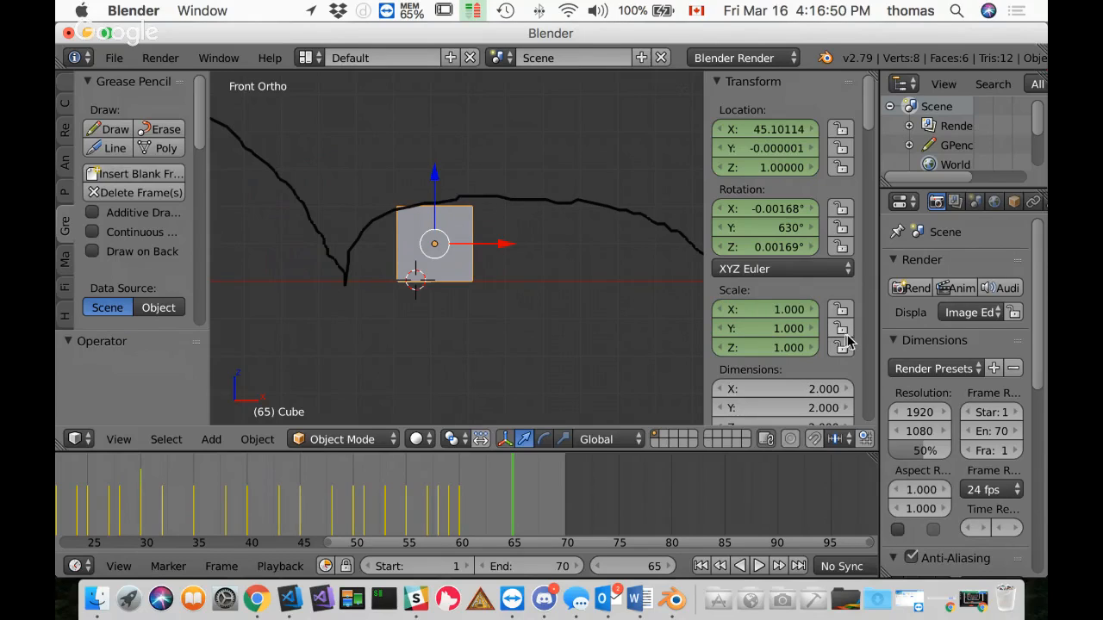
# Step: At frame 65, squash the cube by setting its scale to X 0.5, Y 0.5 and Z 2
pyautogui.doubleClick(777, 312)
pyautogui.write('0.')
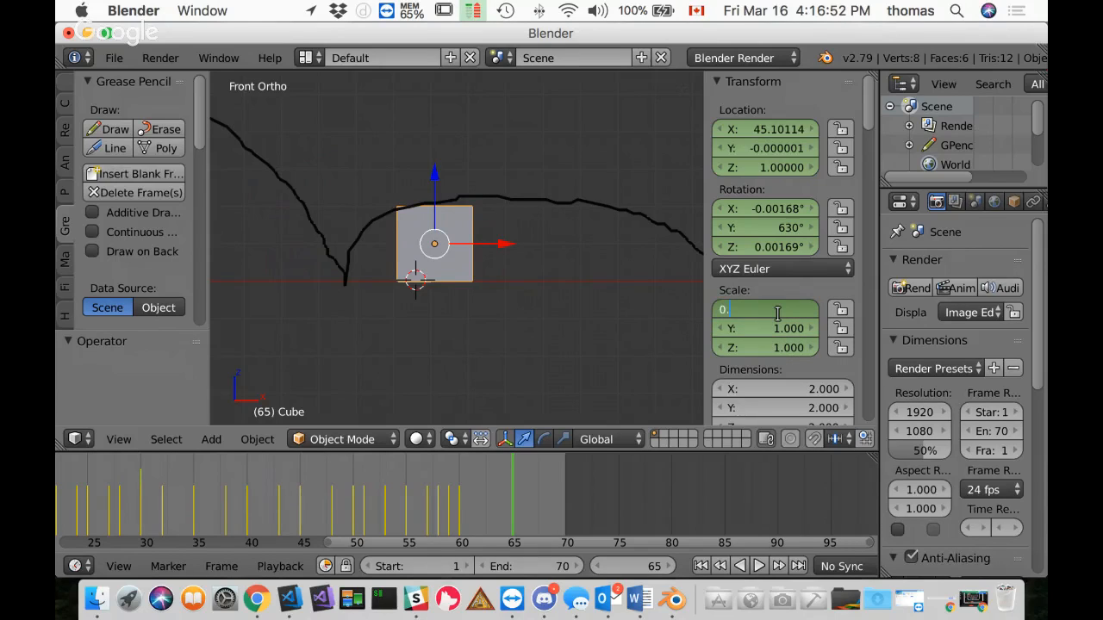
pyautogui.write('5')
pyautogui.press('Return')
pyautogui.doubleClick(767, 328)
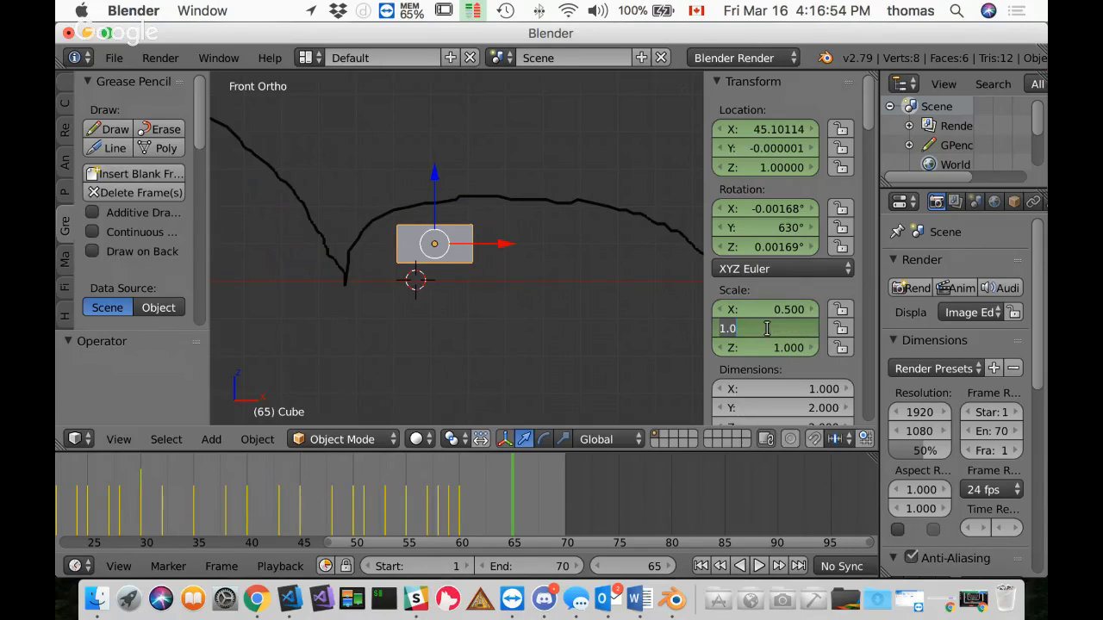
pyautogui.write('0.5')
pyautogui.press('Return')
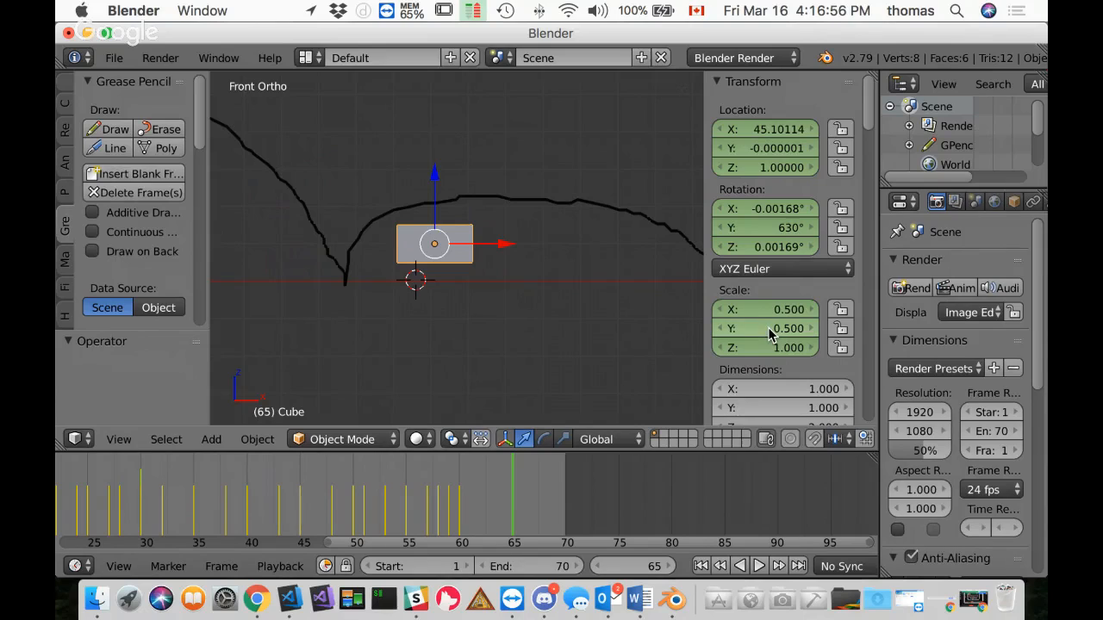
pyautogui.doubleClick(784, 348)
pyautogui.write('2')
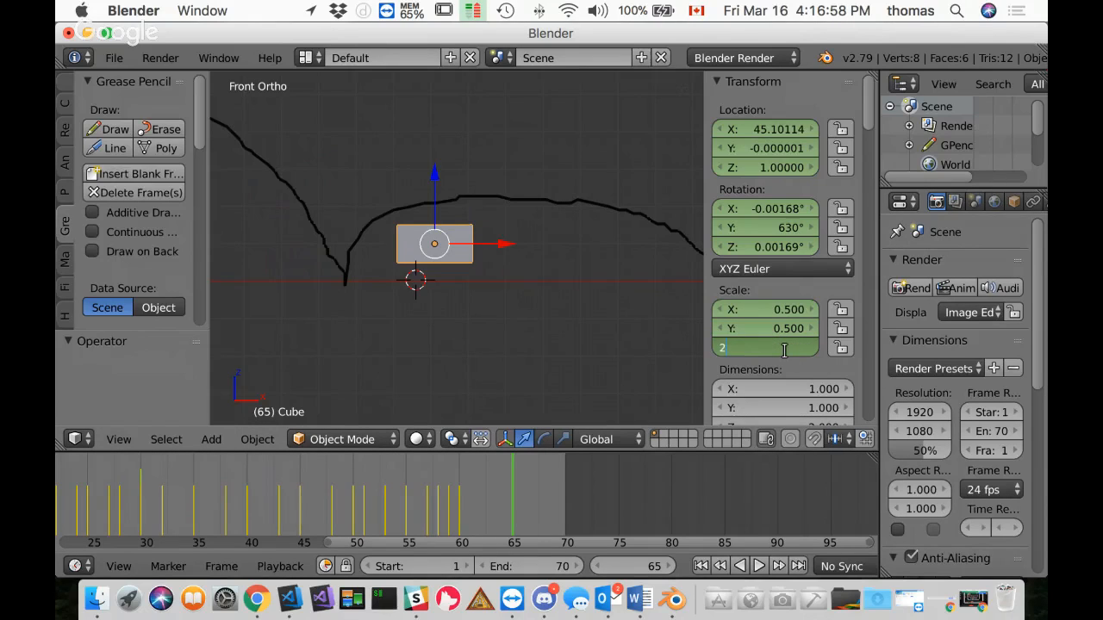
pyautogui.press('Return')
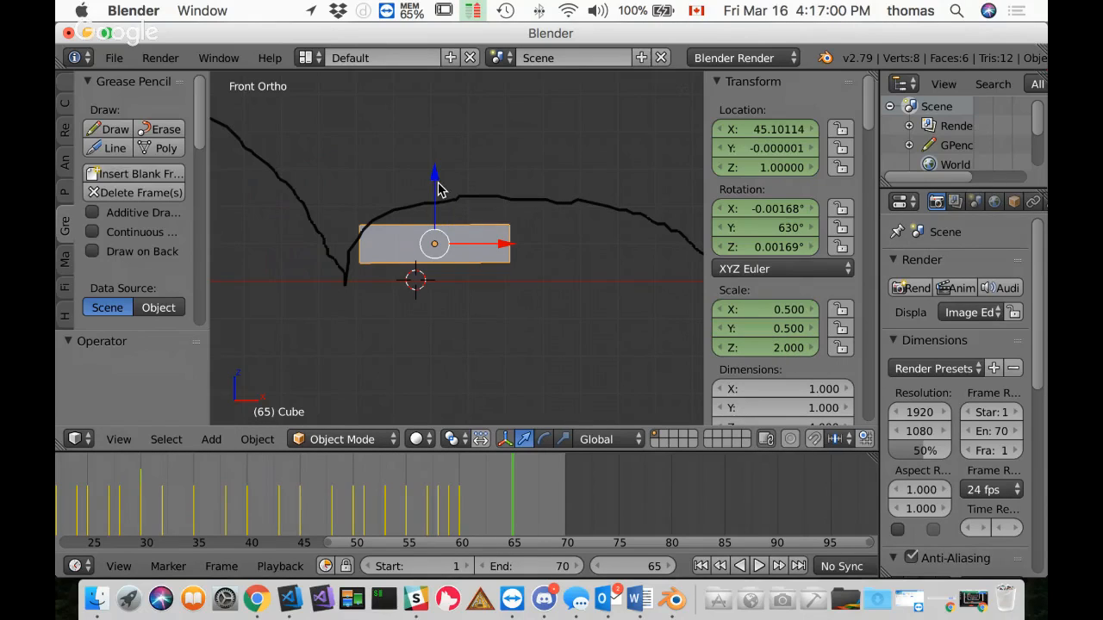
# Step: Lower the squashed cube to Z 0.5 and insert a LocRotScale keyframe at frame 65
pyautogui.moveTo(435, 186); pyautogui.dragTo(431, 195)
pyautogui.click(769, 167)
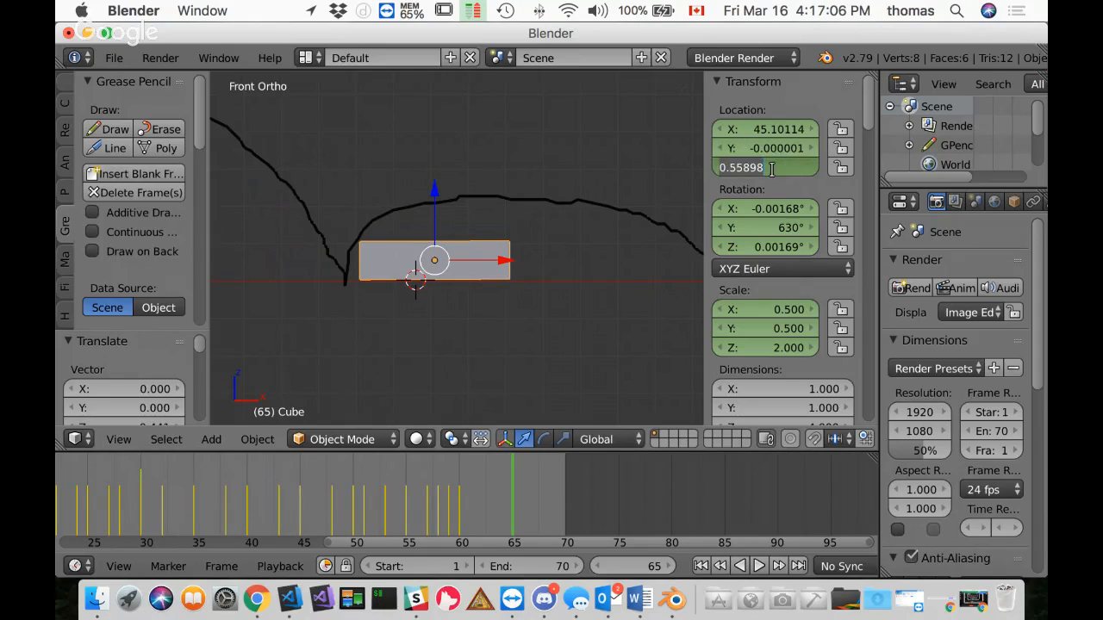
pyautogui.write('0.5')
pyautogui.press('Return')
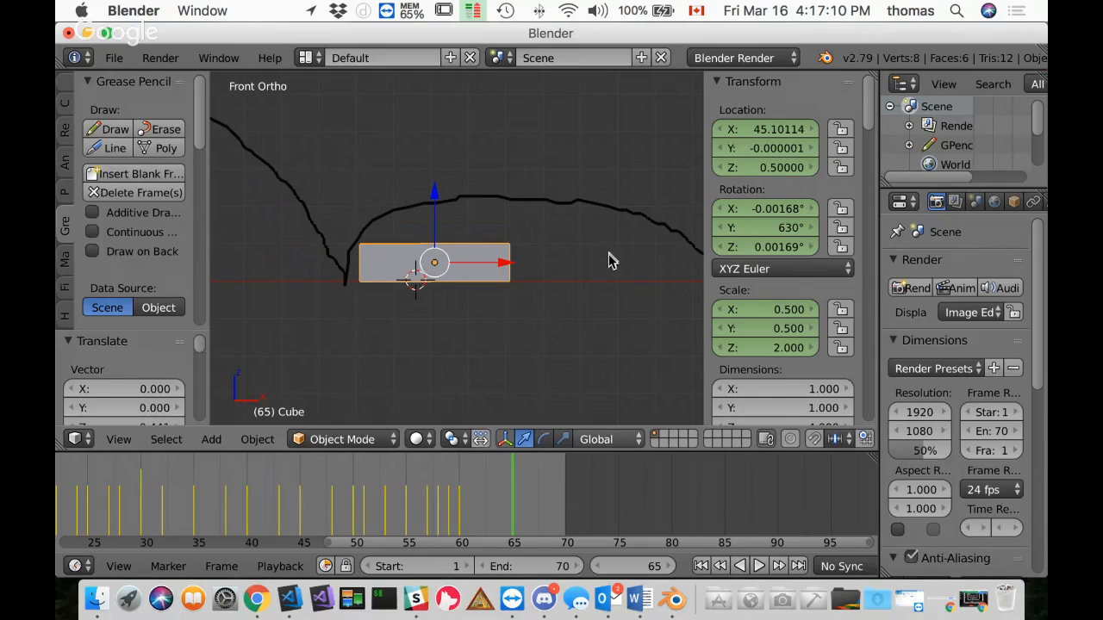
pyautogui.press('i')
pyautogui.click(585, 208)
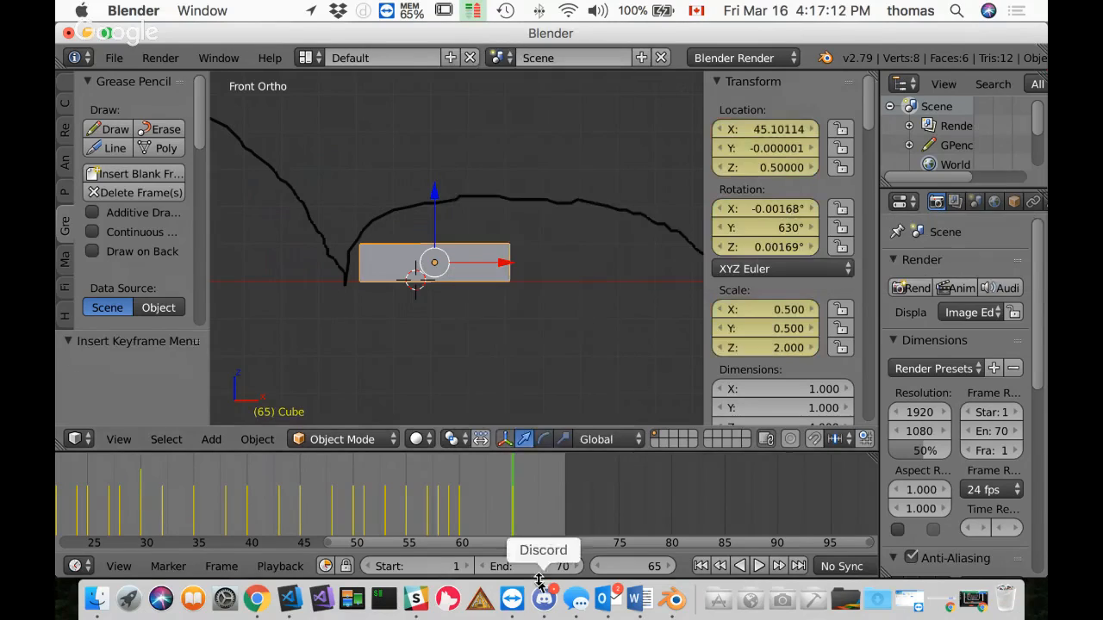
# Step: Play back the animation, go to frame 70 and set the cube's scale to 1 on X, Y and Z
pyautogui.hotkey('alt', 'a')
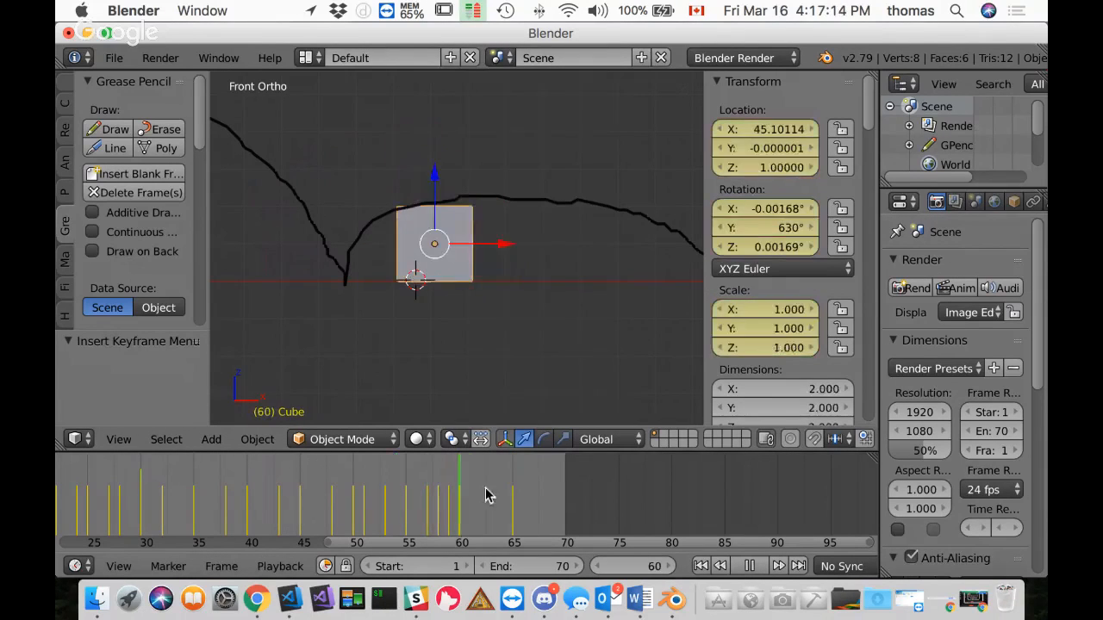
pyautogui.moveTo(422, 491); pyautogui.dragTo(568, 508)
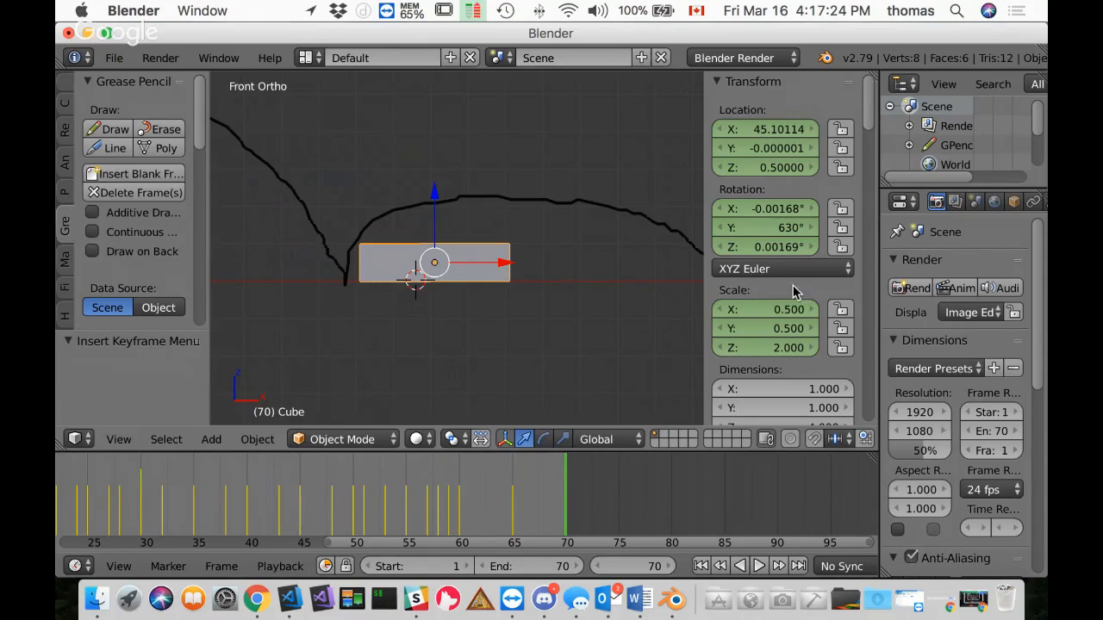
pyautogui.click(786, 311)
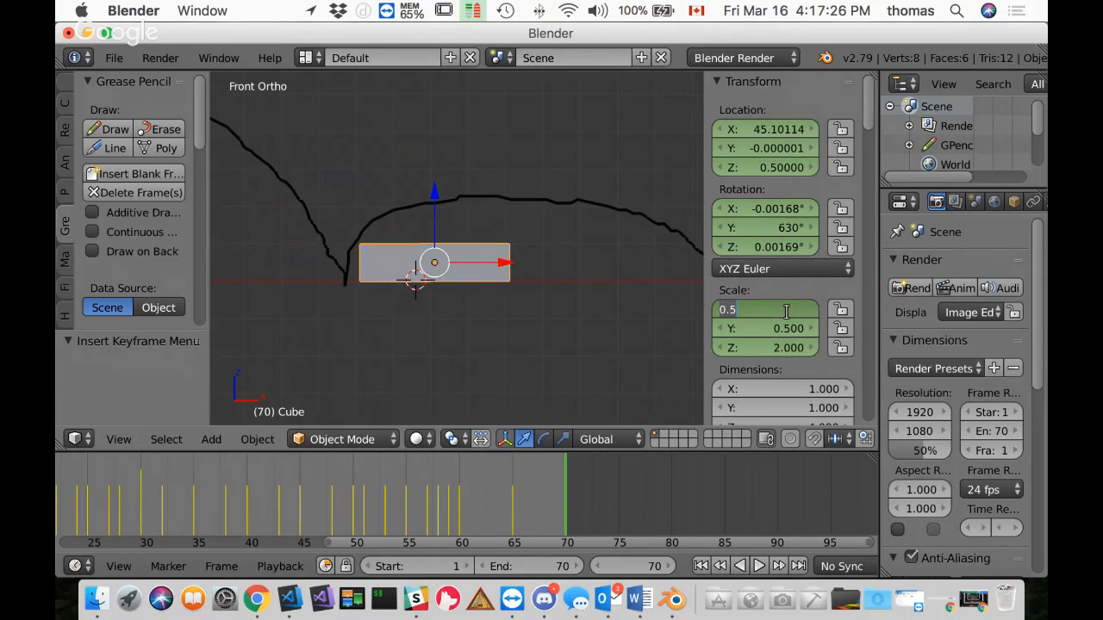
pyautogui.write('1')
pyautogui.press('Return')
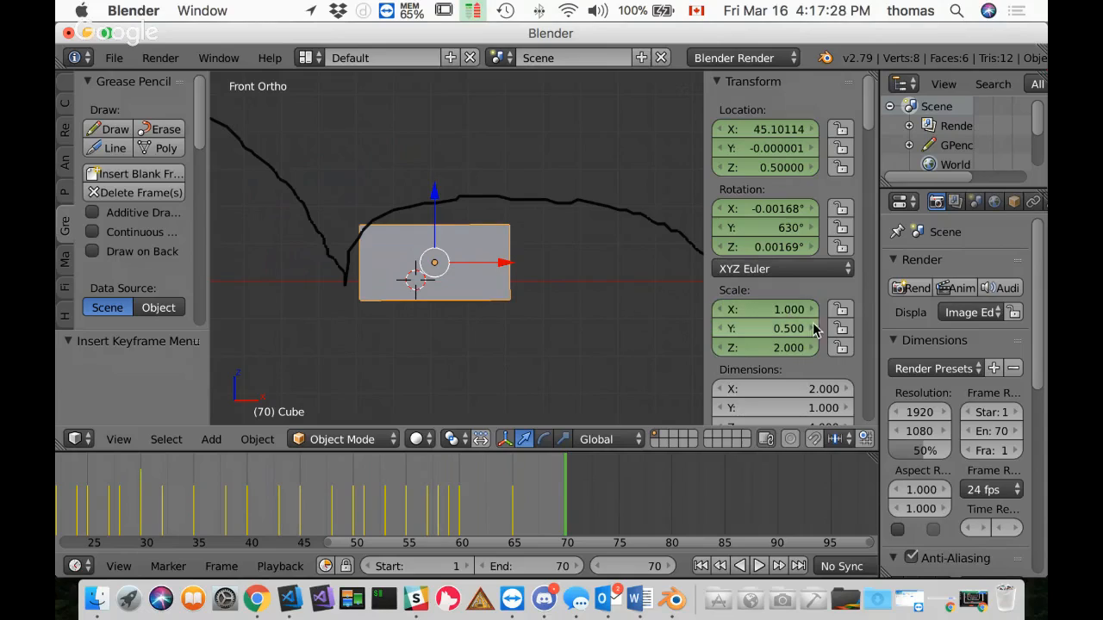
pyautogui.click(786, 328)
pyautogui.write('1')
pyautogui.press('Return')
pyautogui.click(786, 348)
pyautogui.write('1')
pyautogui.press('Return')
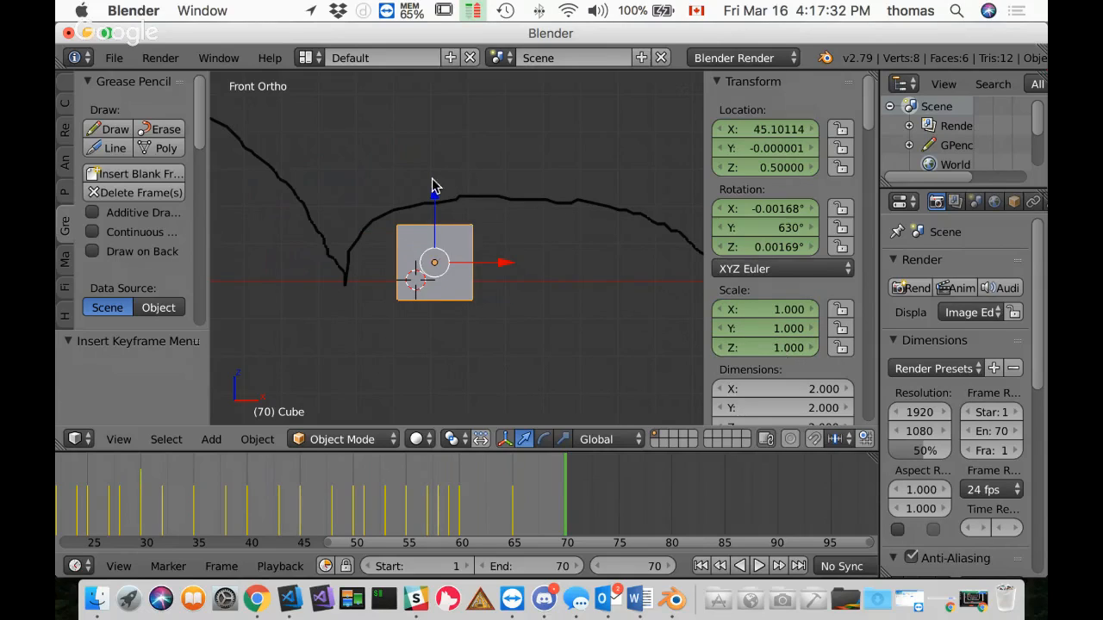
# Step: Raise the cube at frame 70 by setting its Z location to 1
pyautogui.moveTo(435, 207); pyautogui.dragTo(433, 192)
pyautogui.click(785, 168)
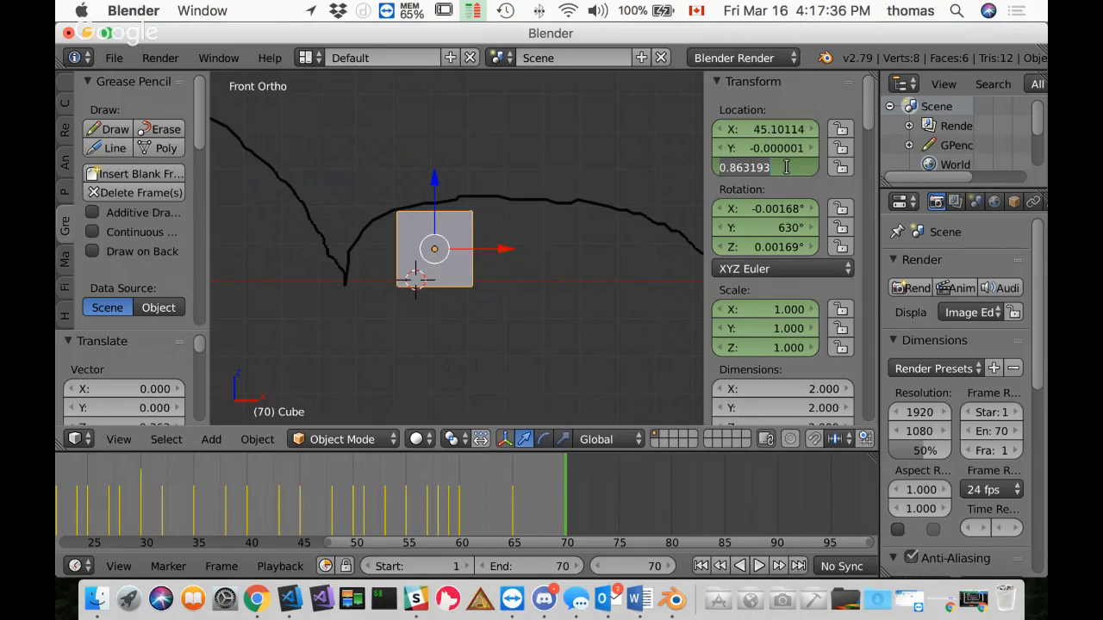
pyautogui.write('1')
pyautogui.press('Return')
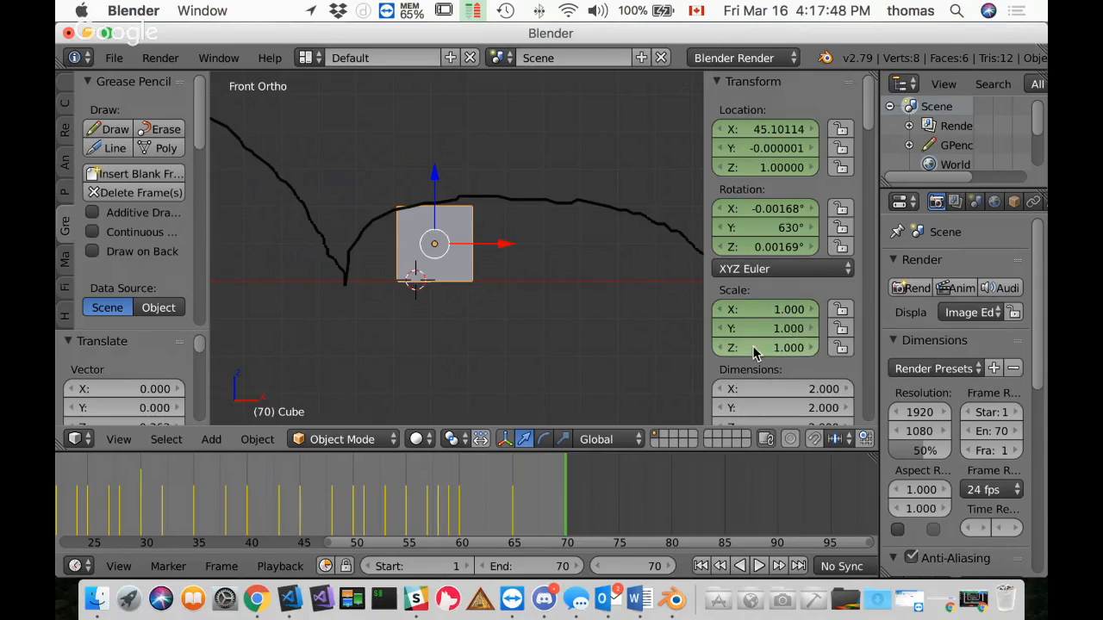
# Step: Stretch the cube at frame 70 by setting its scale to X 1.2, Y 1.2 and Z 0.8
pyautogui.moveTo(780, 311); pyautogui.dragTo(793, 317)
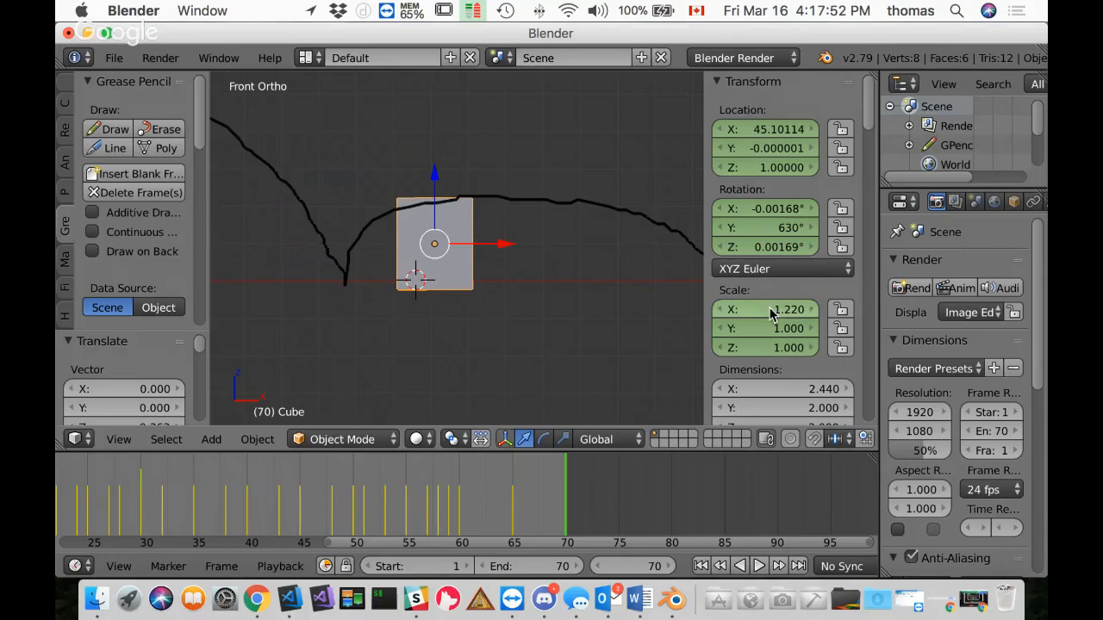
pyautogui.click(778, 311)
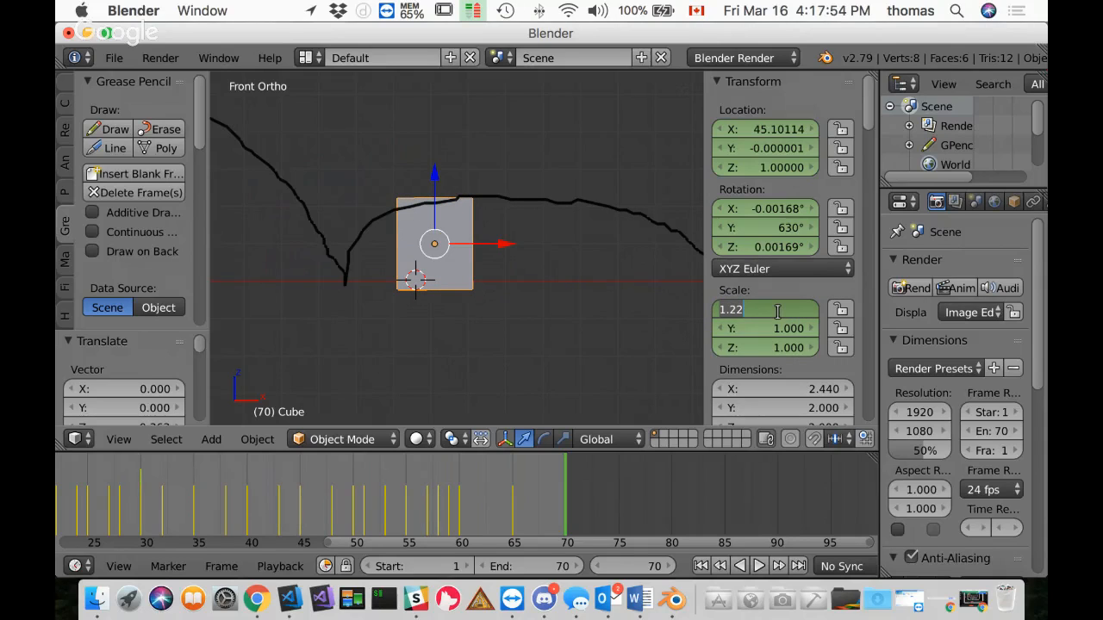
pyautogui.write('1.2')
pyautogui.press('Return')
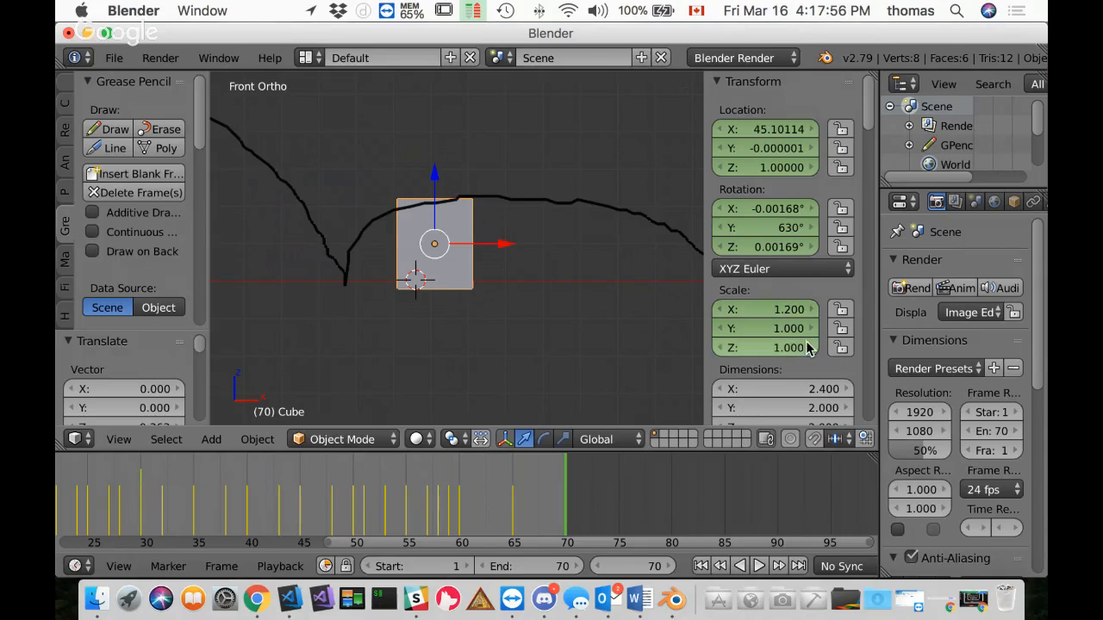
pyautogui.click(778, 330)
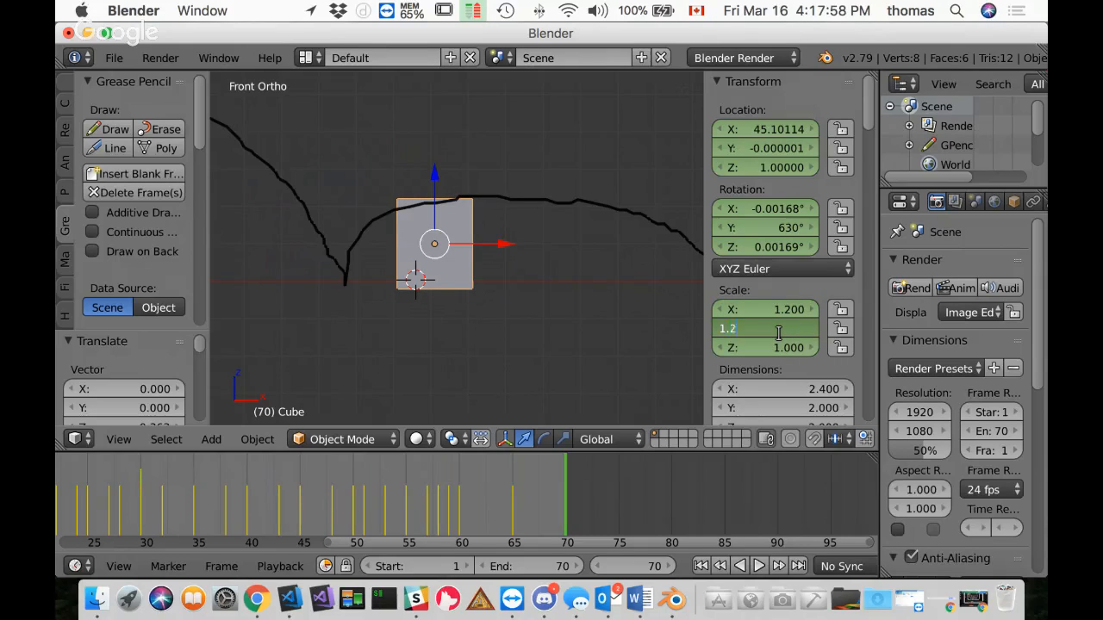
pyautogui.press('Return')
pyautogui.click(788, 348)
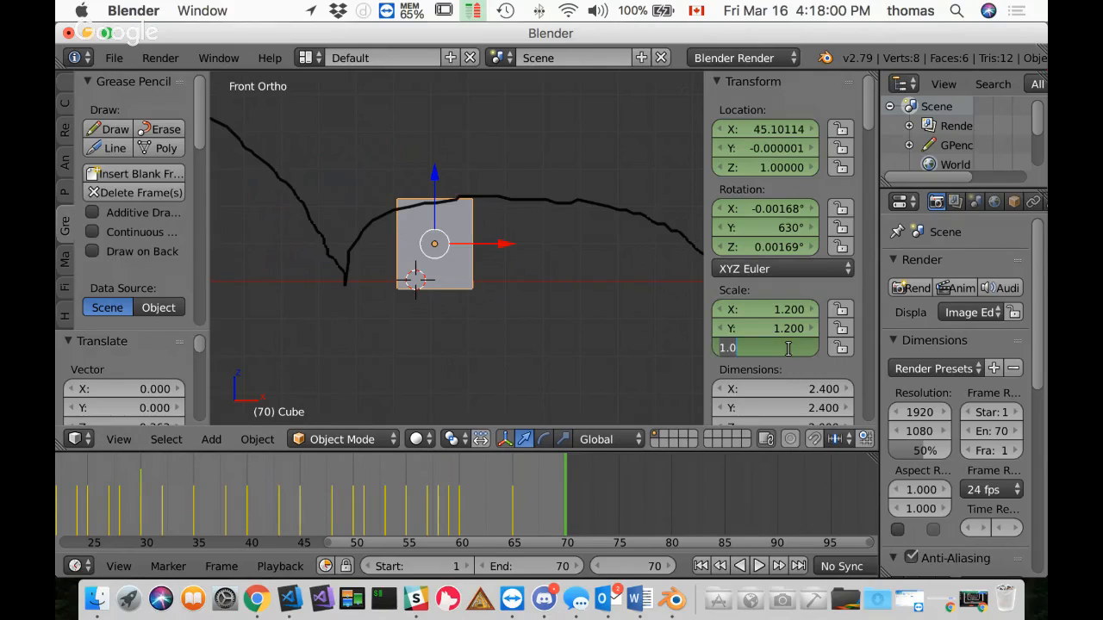
pyautogui.write('0.8')
pyautogui.press('Return')
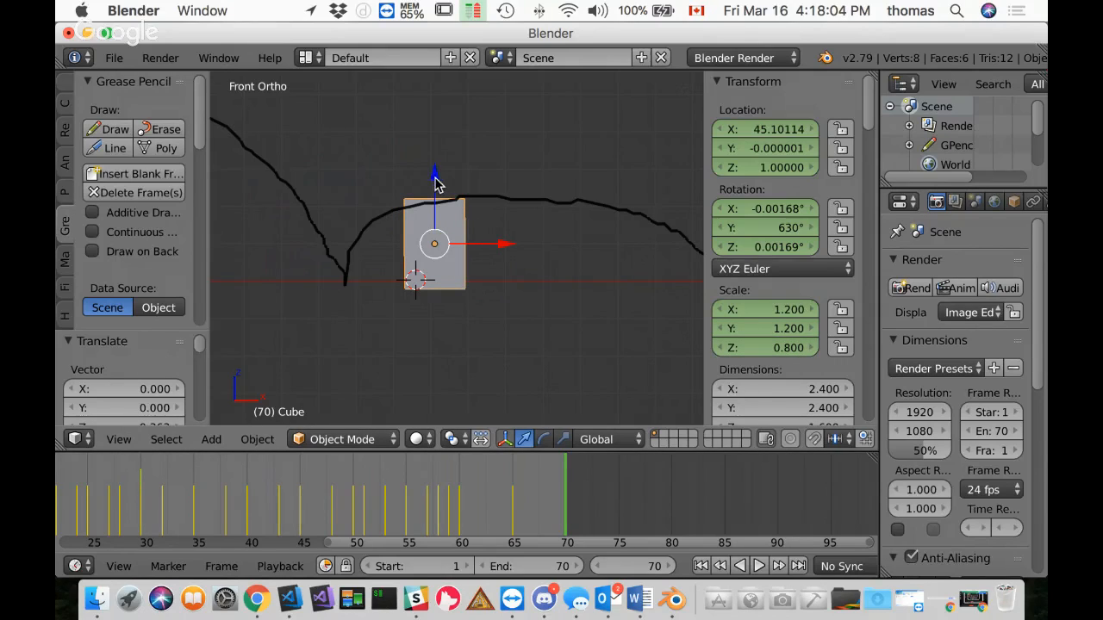
# Step: Raise the stretched cube to Z 1.2 and insert a LocRotScale keyframe at frame 70
pyautogui.moveTo(434, 182); pyautogui.dragTo(431, 178)
pyautogui.click(772, 166)
pyautogui.write('1.2')
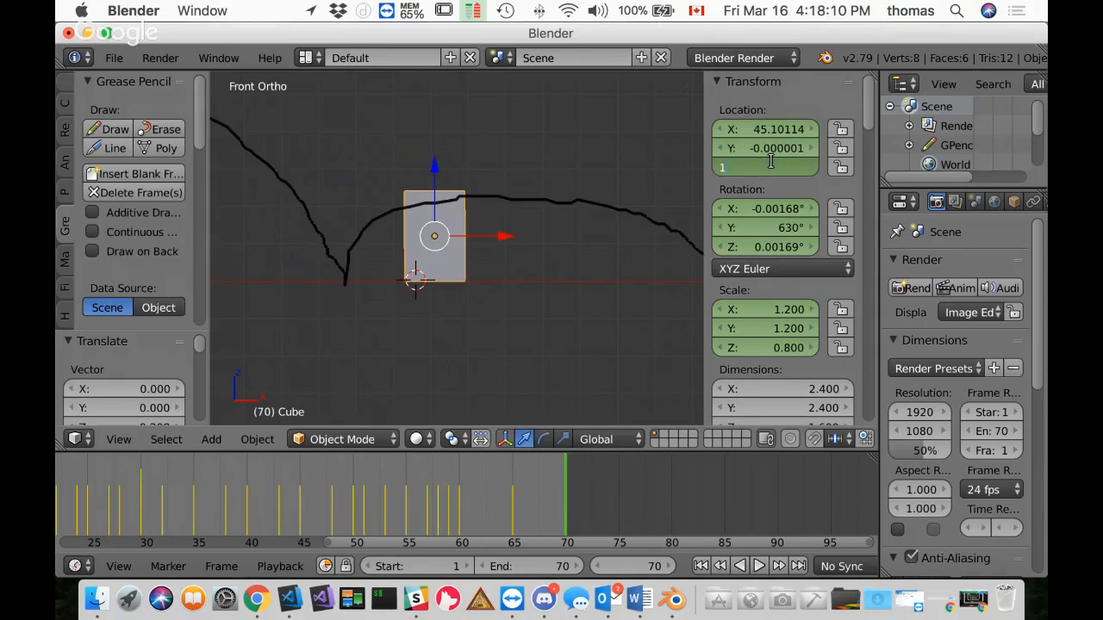
pyautogui.press('Return')
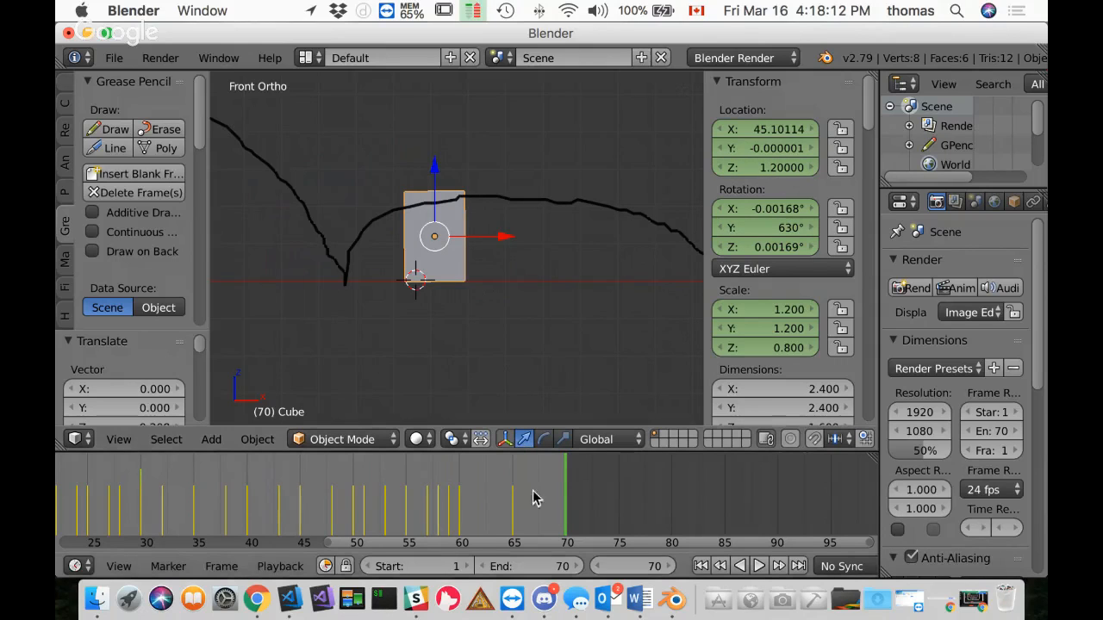
pyautogui.press('i')
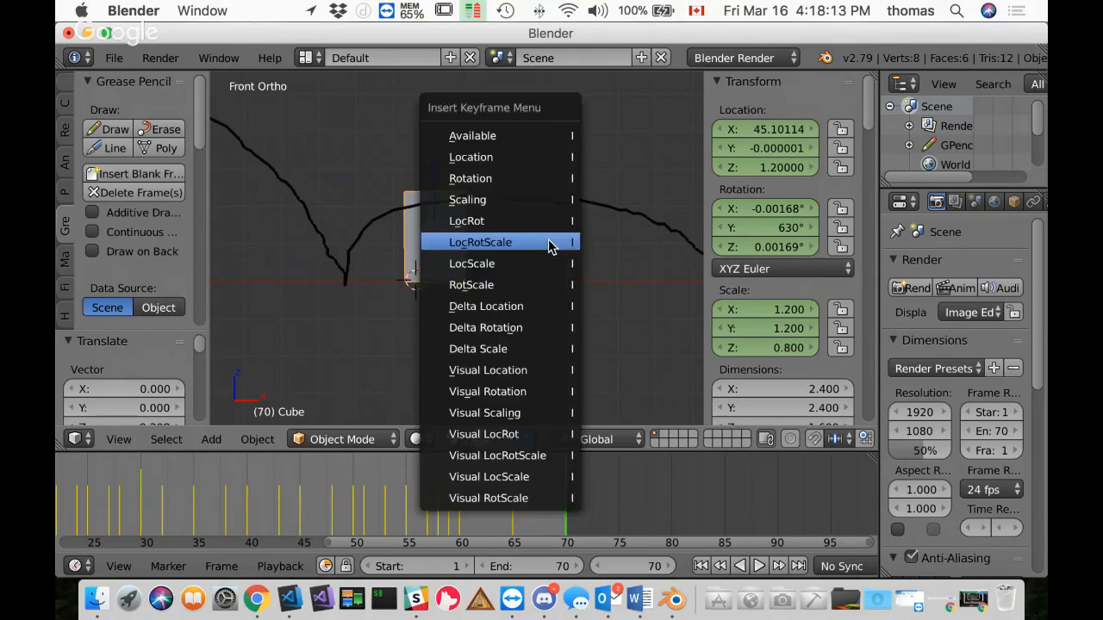
pyautogui.click(552, 241)
# Step: Extend the animation's end frame to 75 and go to frame 75
pyautogui.hotkey('shift', 'alt', 'a')
pyautogui.moveTo(437, 506); pyautogui.dragTo(568, 505)
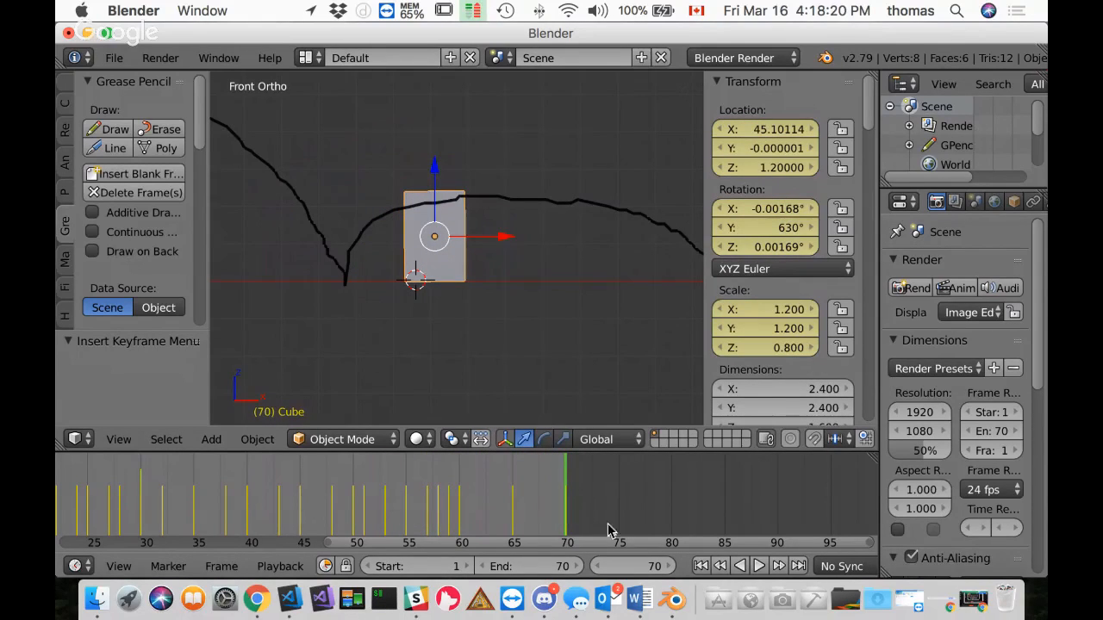
pyautogui.click(545, 565)
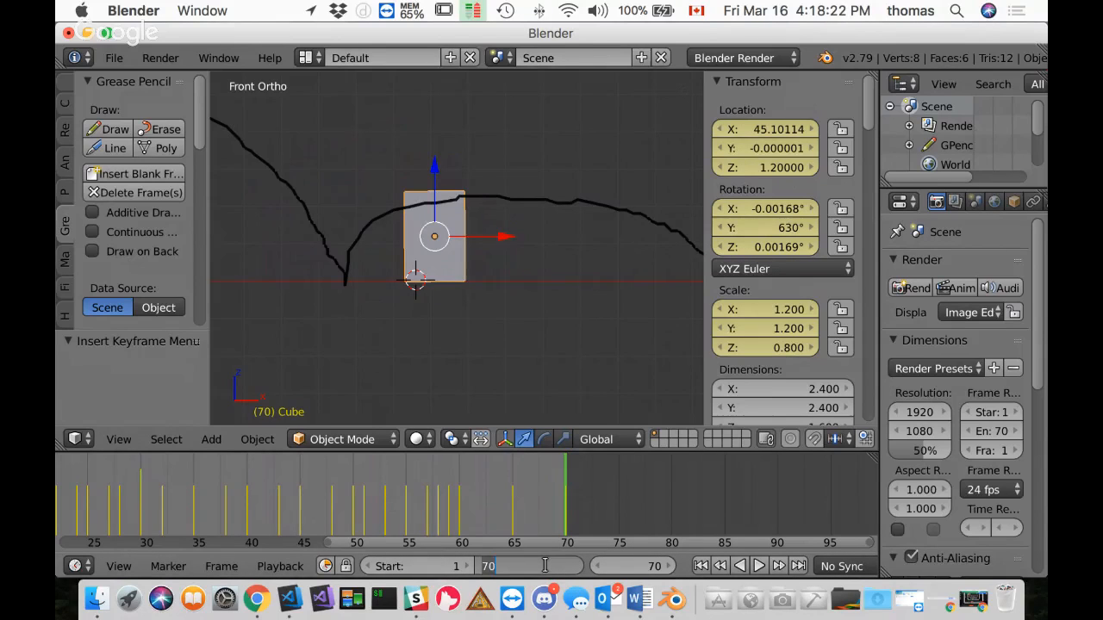
pyautogui.write('75')
pyautogui.press('Return')
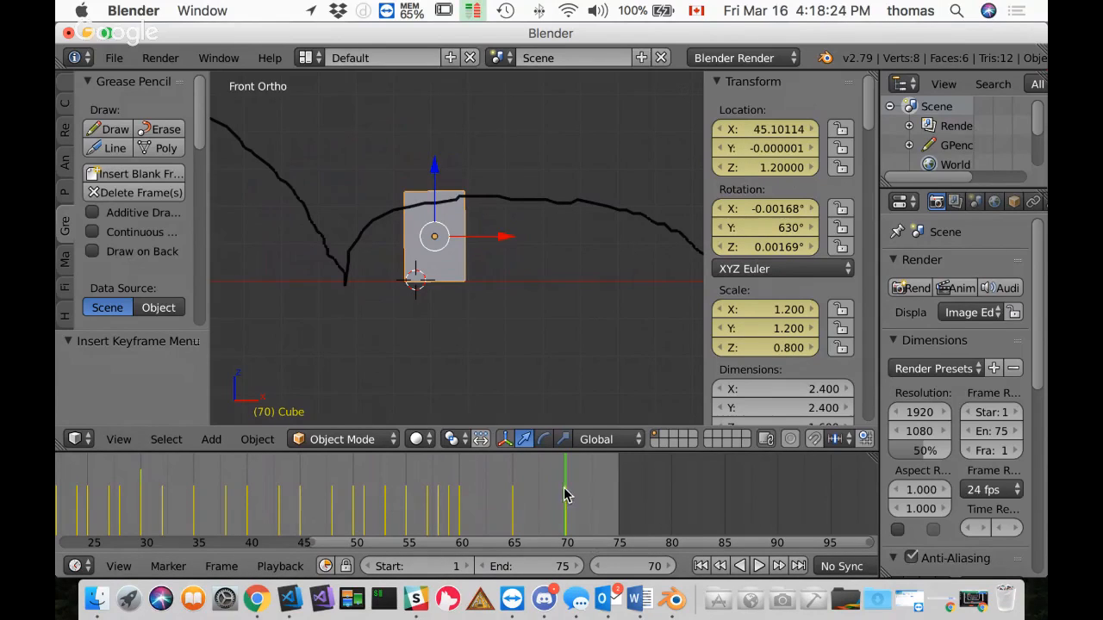
pyautogui.moveTo(564, 494); pyautogui.dragTo(614, 509)
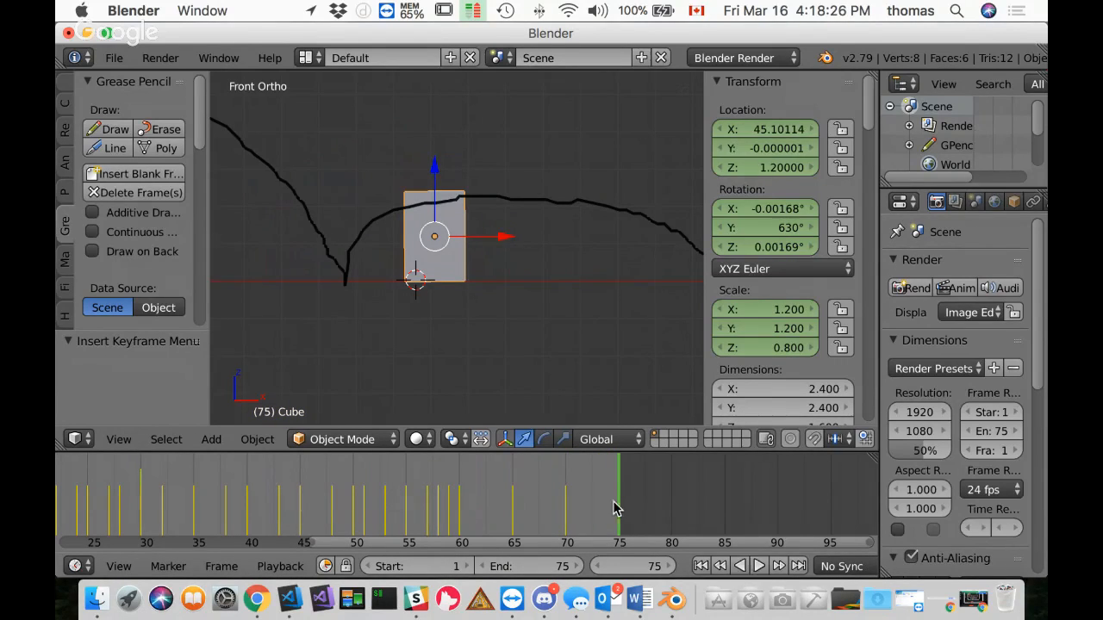
# Step: Restore the cube's proportions at frame 75 by setting its X, Y and Z scale to 1
pyautogui.click(788, 309)
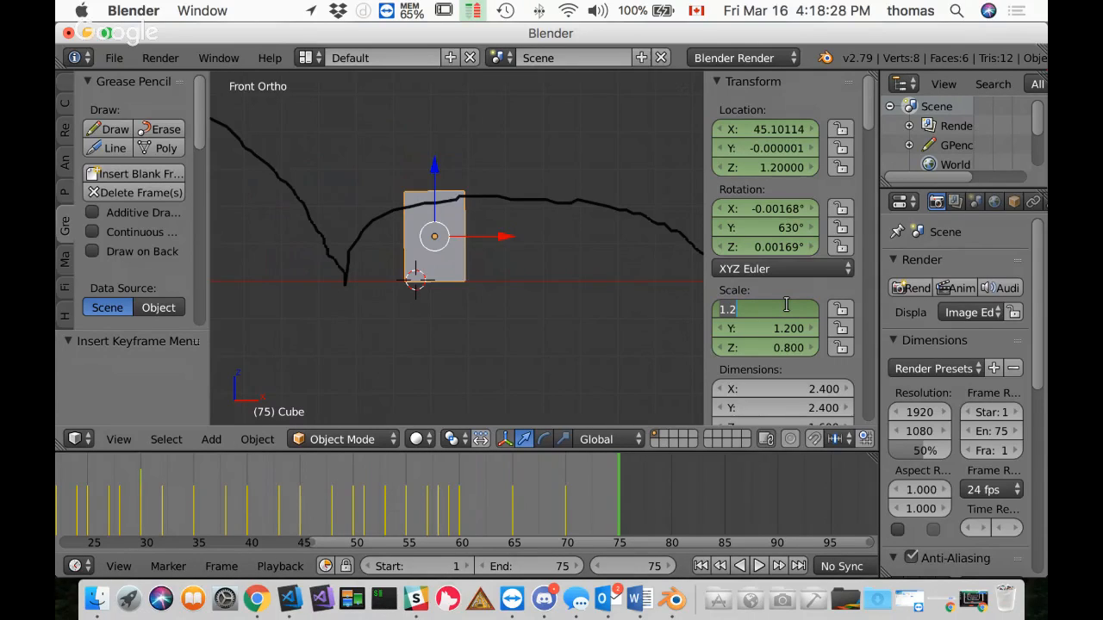
pyautogui.write('1')
pyautogui.press('Return')
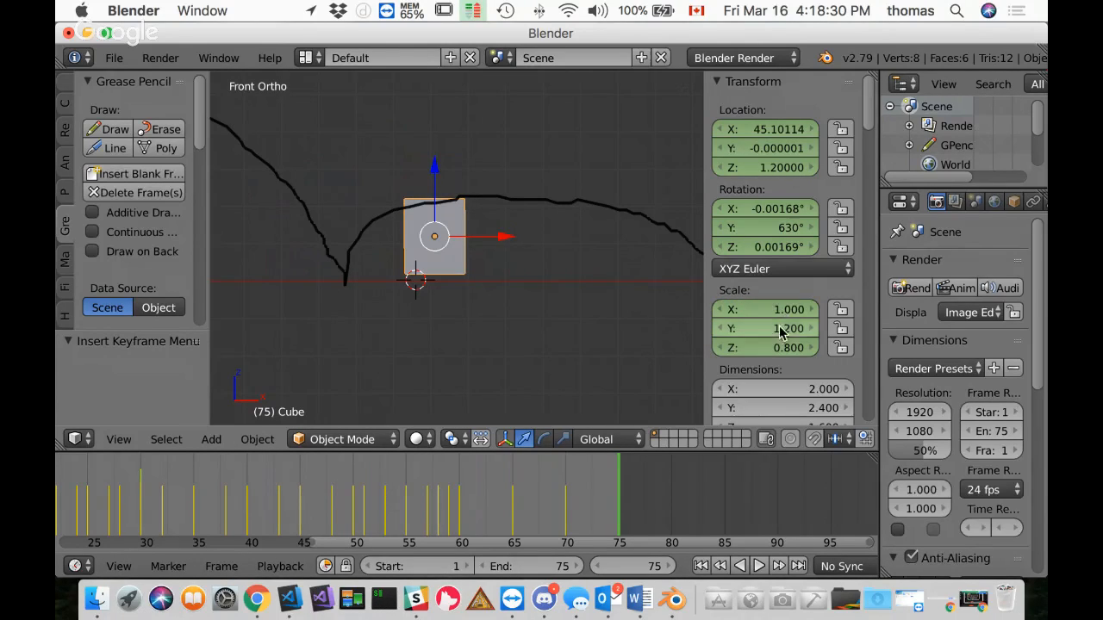
pyautogui.click(777, 328)
pyautogui.write('1')
pyautogui.press('Return')
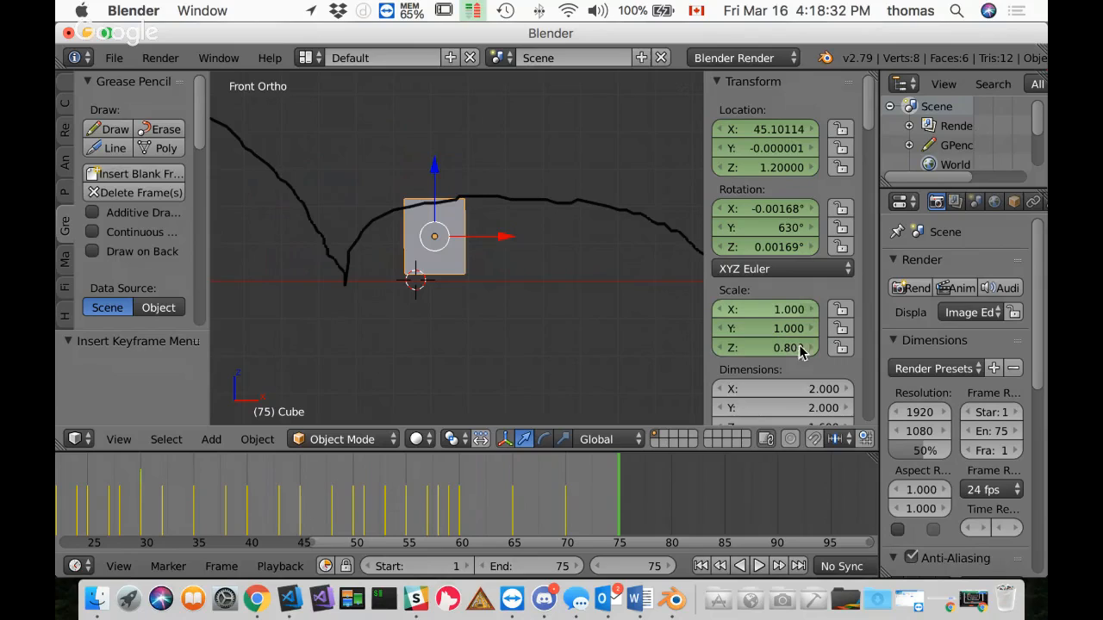
pyautogui.click(797, 348)
pyautogui.press('Return')
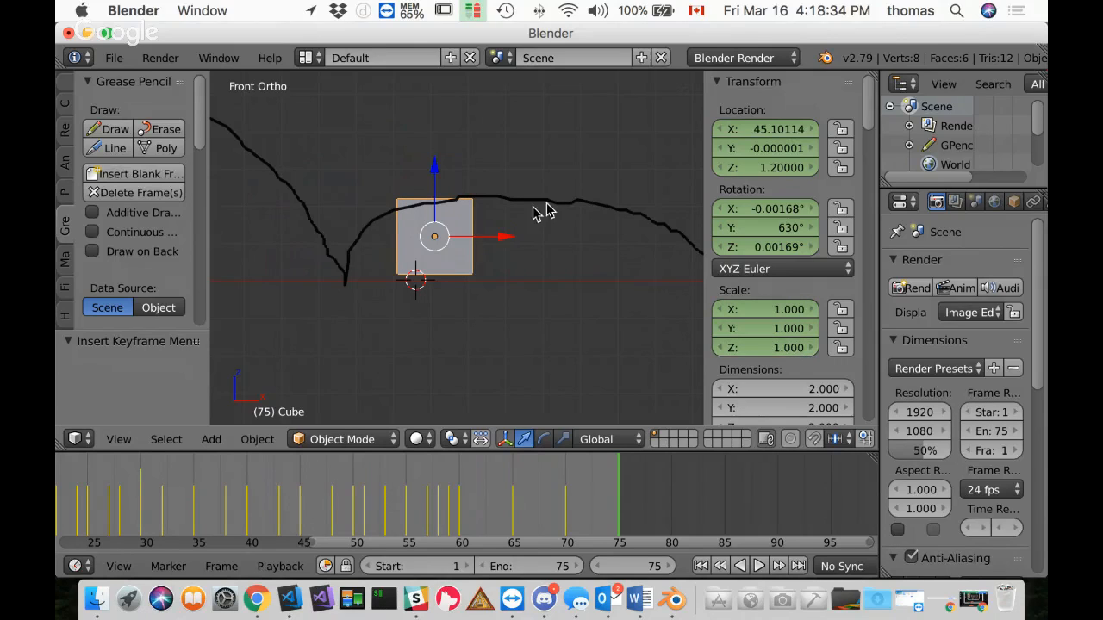
# Step: Set the cube's Z location to 1 and insert a LocRotScale keyframe at frame 75
pyautogui.click(791, 169)
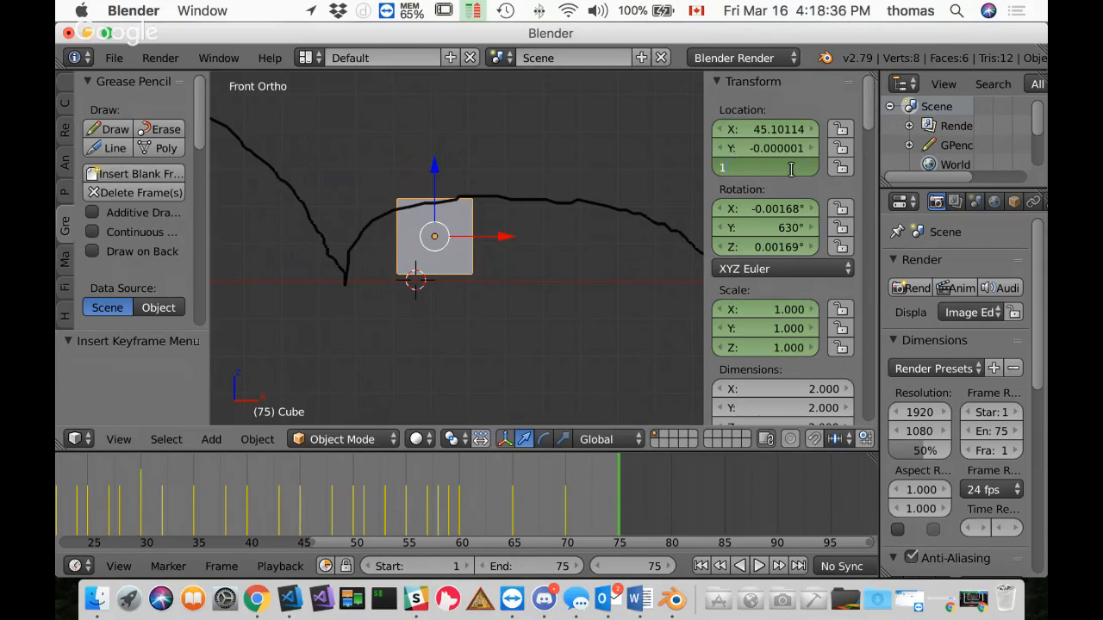
pyautogui.press('Return')
pyautogui.press('i')
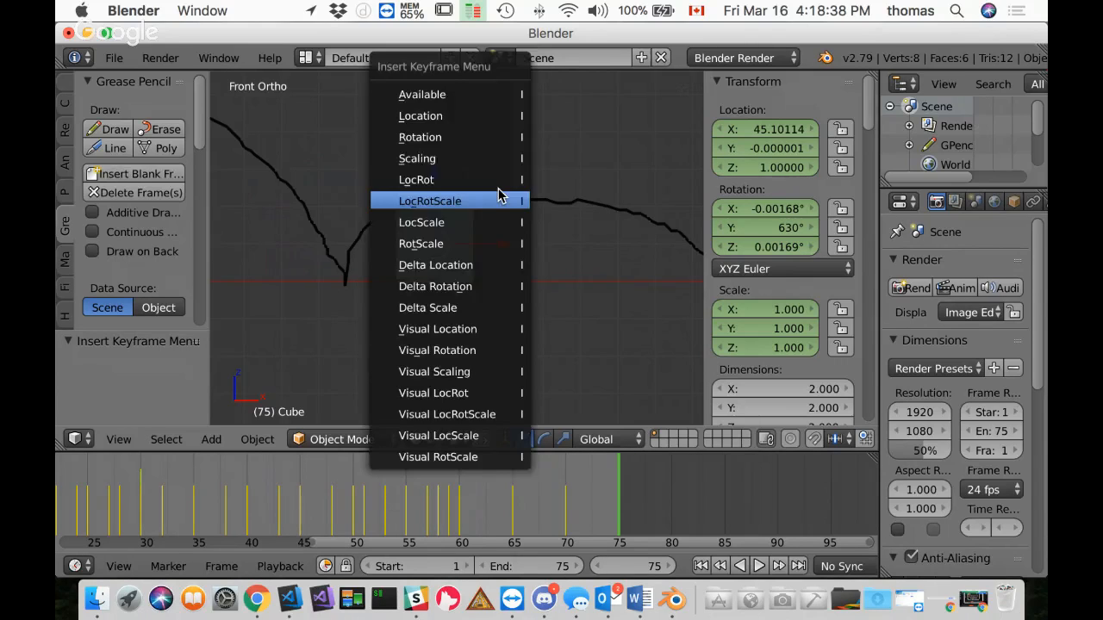
pyautogui.click(501, 197)
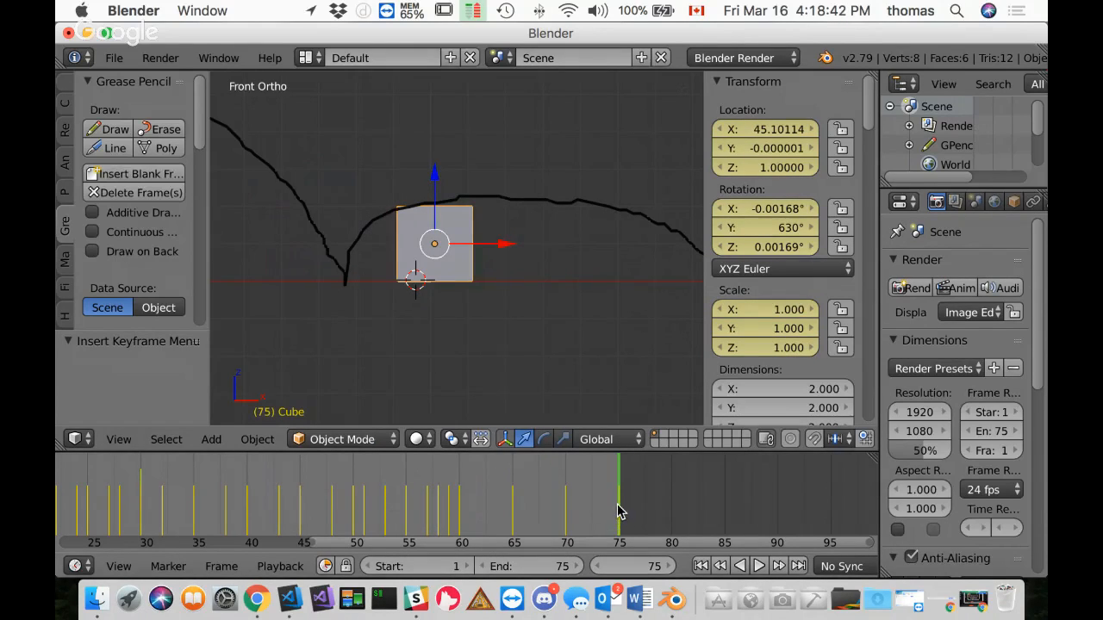
# Step: Play back the animation to review the cube's squash, stretch and recovery
pyautogui.hotkey('alt', 'a')
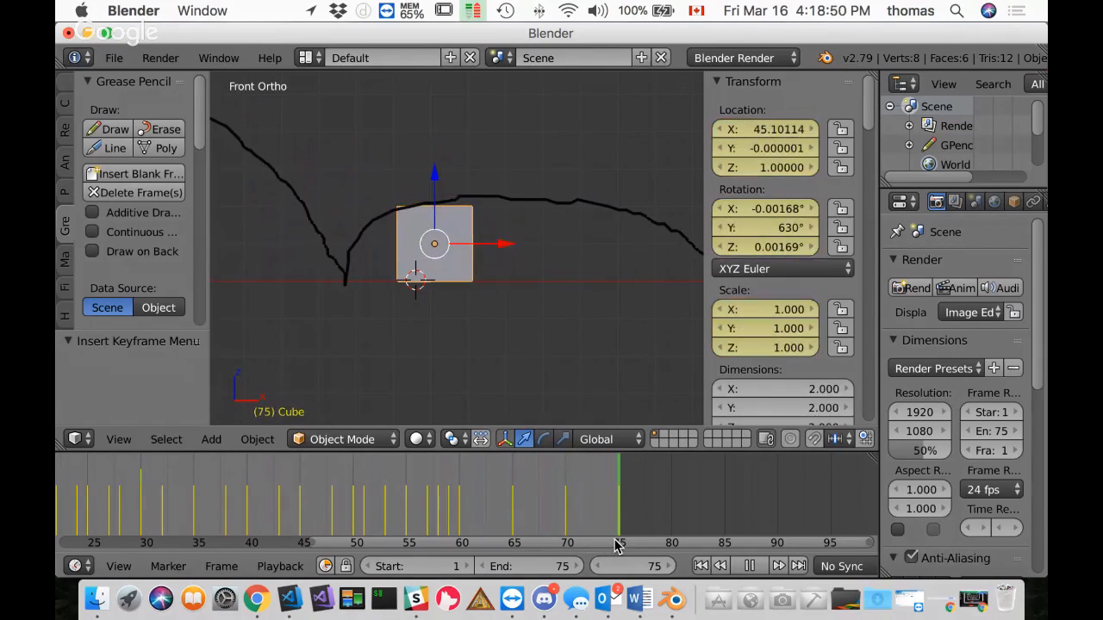
pyautogui.moveTo(512, 534)
pyautogui.mouseDown()
pyautogui.moveTo(495, 532)
pyautogui.moveTo(504, 529)
pyautogui.mouseUp()
pyautogui.hotkey('alt', 'a')
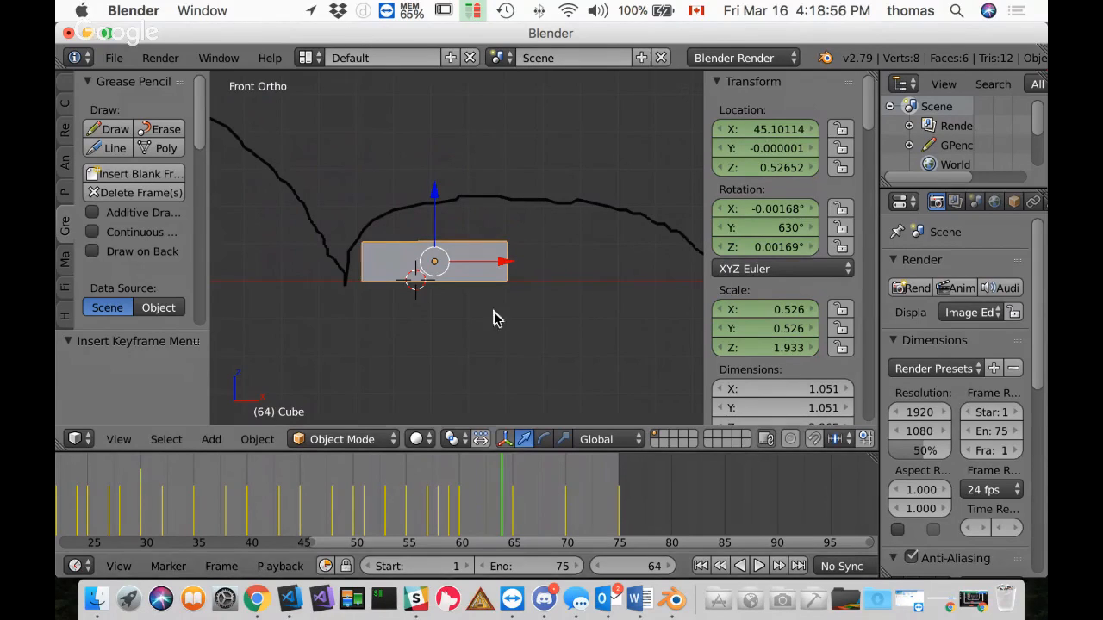
# Step: Insert LocRotScale keyframes for the cube's in-between poses at frames 64, 66, 69, 71 and 74
pyautogui.press('i')
pyautogui.click(494, 258)
pyautogui.moveTo(509, 526); pyautogui.dragTo(612, 507)
pyautogui.press('i')
pyautogui.click(505, 293)
pyautogui.press('i')
pyautogui.click(507, 263)
pyautogui.press('i')
pyautogui.click(489, 268)
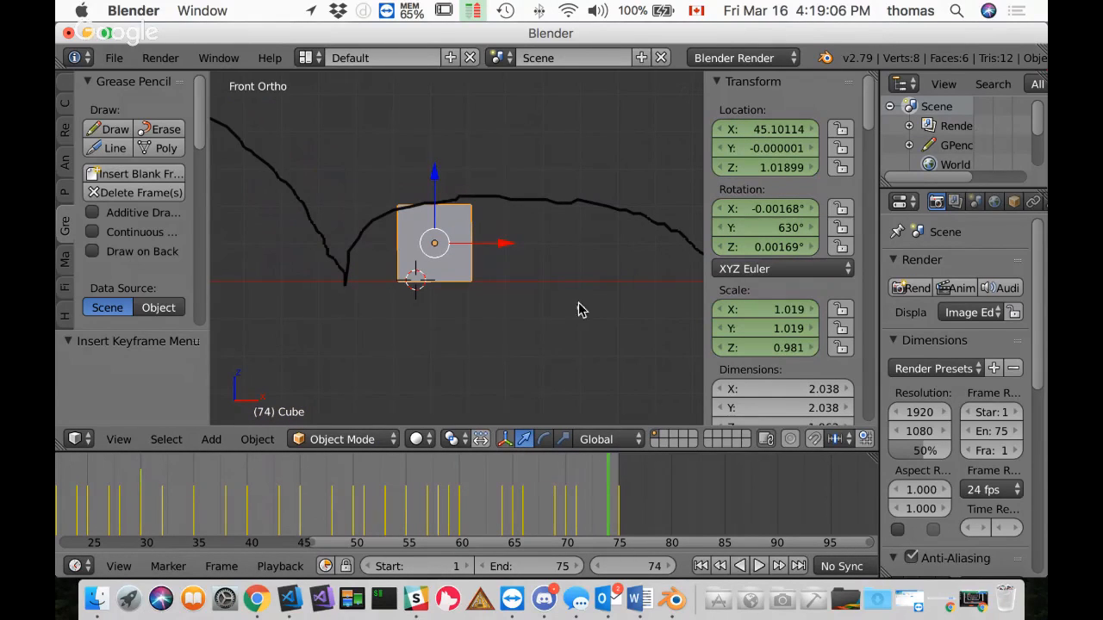
pyautogui.press('i')
pyautogui.click(548, 235)
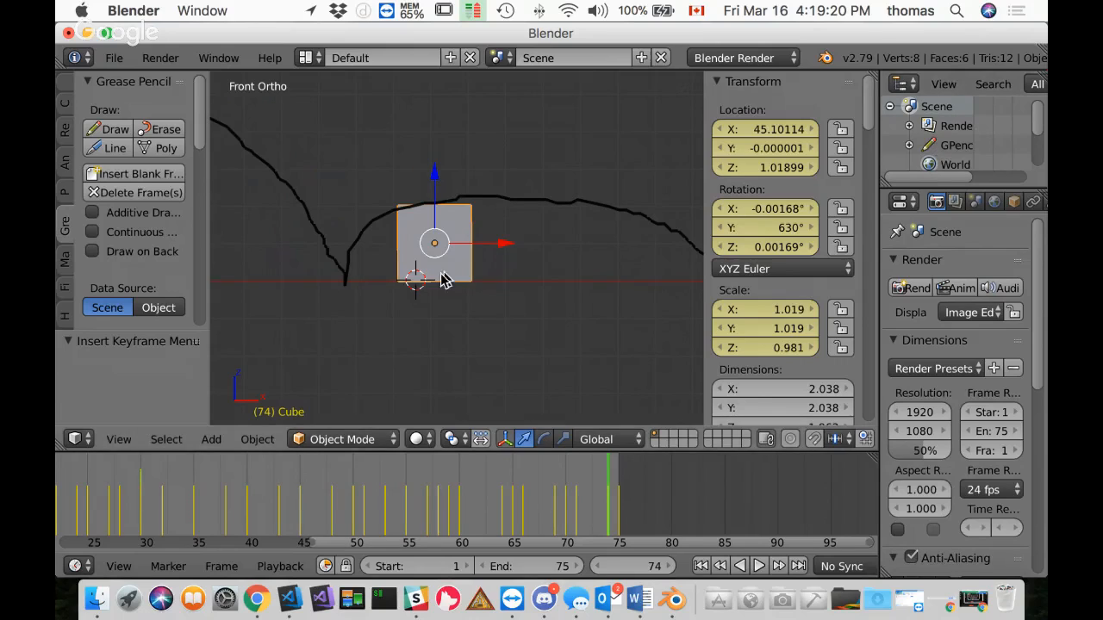
# Step: Expand the grease pencil data in the scene hierarchy and hide its layer containing the bounce path
pyautogui.scroll(3, 534, 242)
pyautogui.scroll(-8, 522, 237)
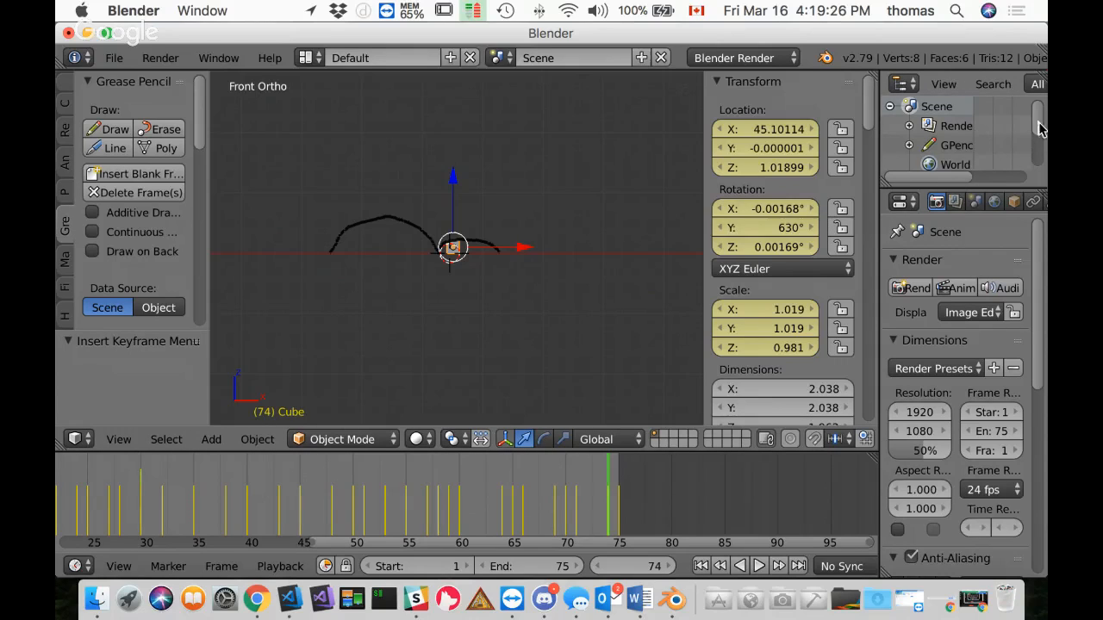
pyautogui.moveTo(1039, 127); pyautogui.dragTo(1034, 146)
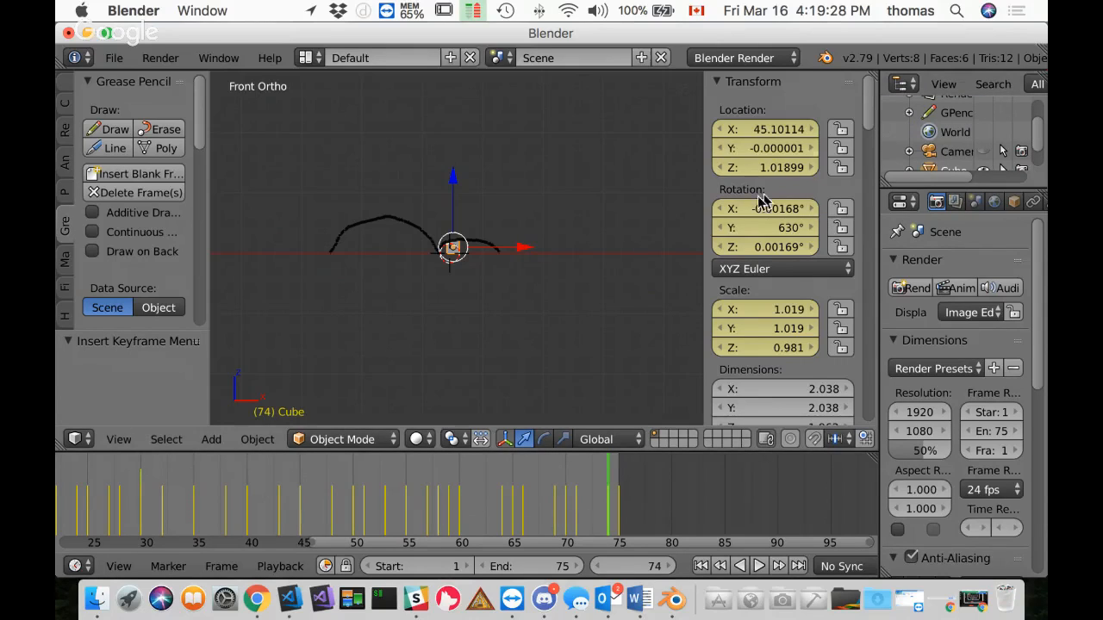
pyautogui.click(909, 112)
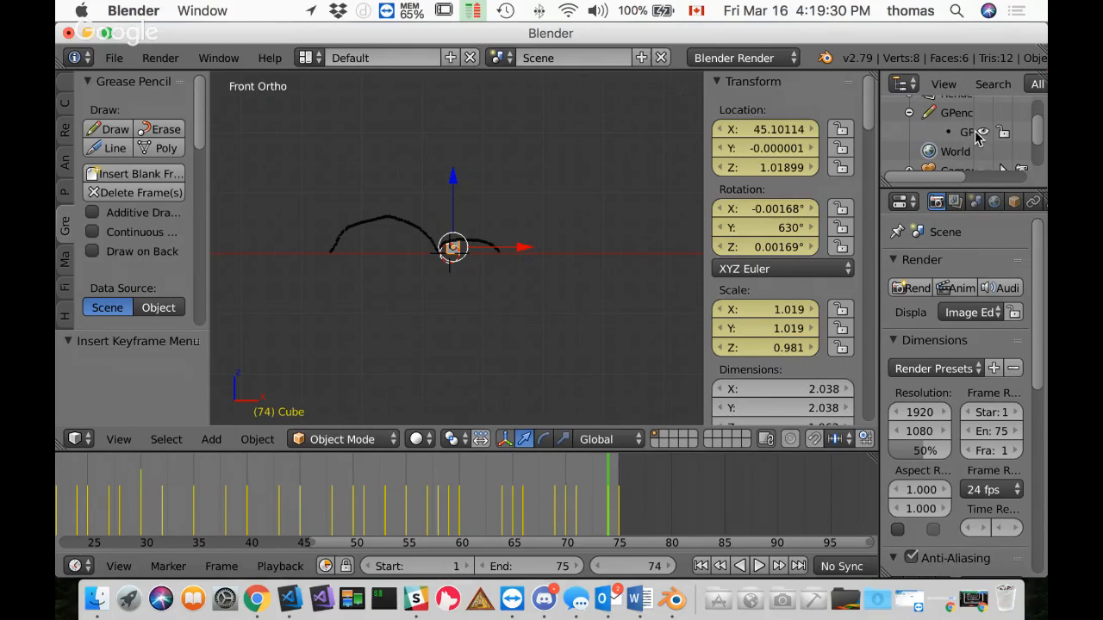
pyautogui.click(981, 132)
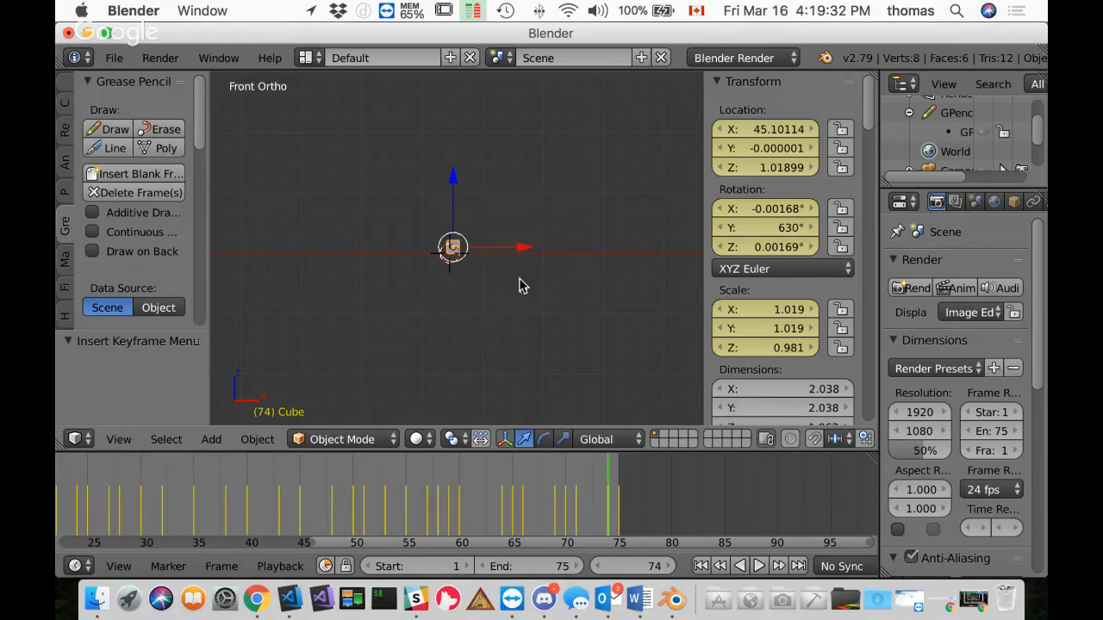
# Step: Play the animation in reverse, fit all the cube's keyframes in the timeline and return to frame 1
pyautogui.hotkey('shift', 'alt', 'a')
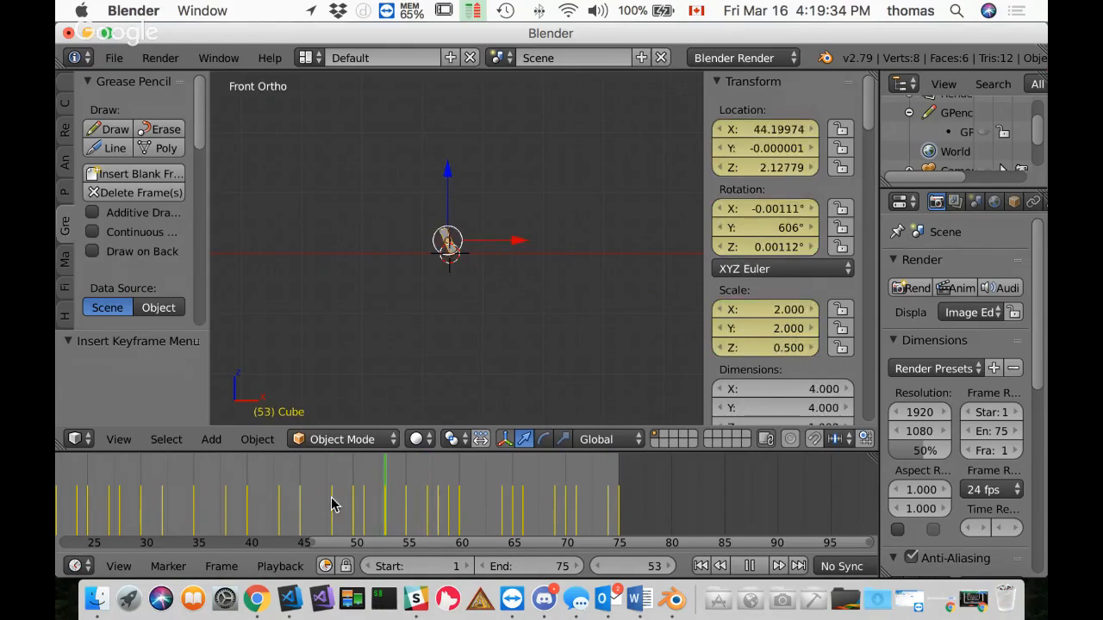
pyautogui.moveTo(148, 502); pyautogui.dragTo(58, 500)
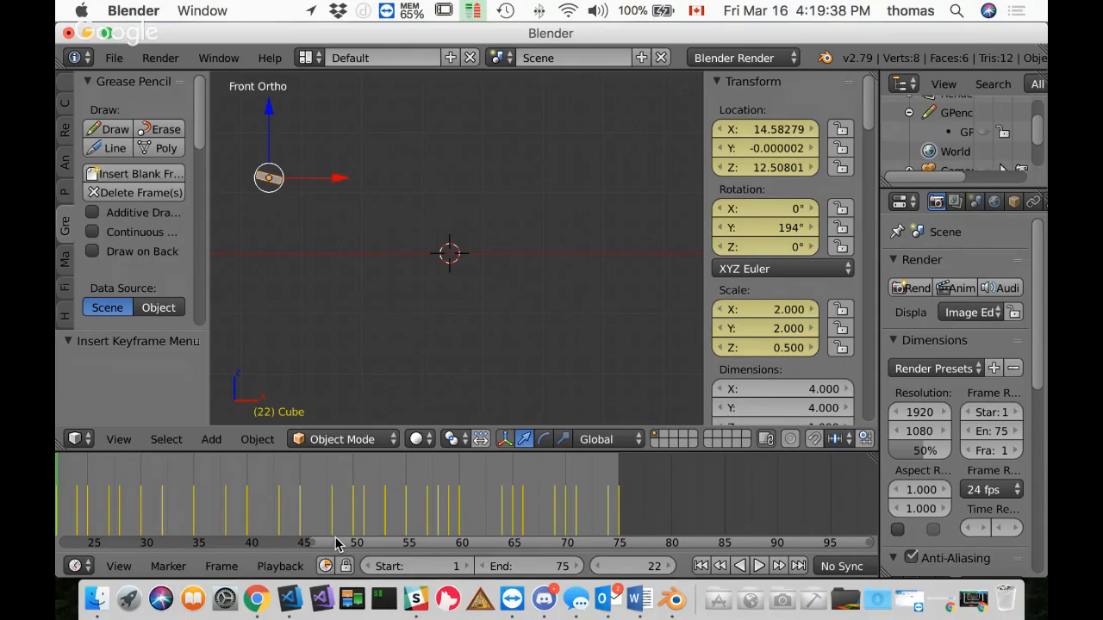
pyautogui.moveTo(358, 520); pyautogui.dragTo(601, 488, button='middle')
pyautogui.press('Home')
pyautogui.scroll(-5, 600, 487)
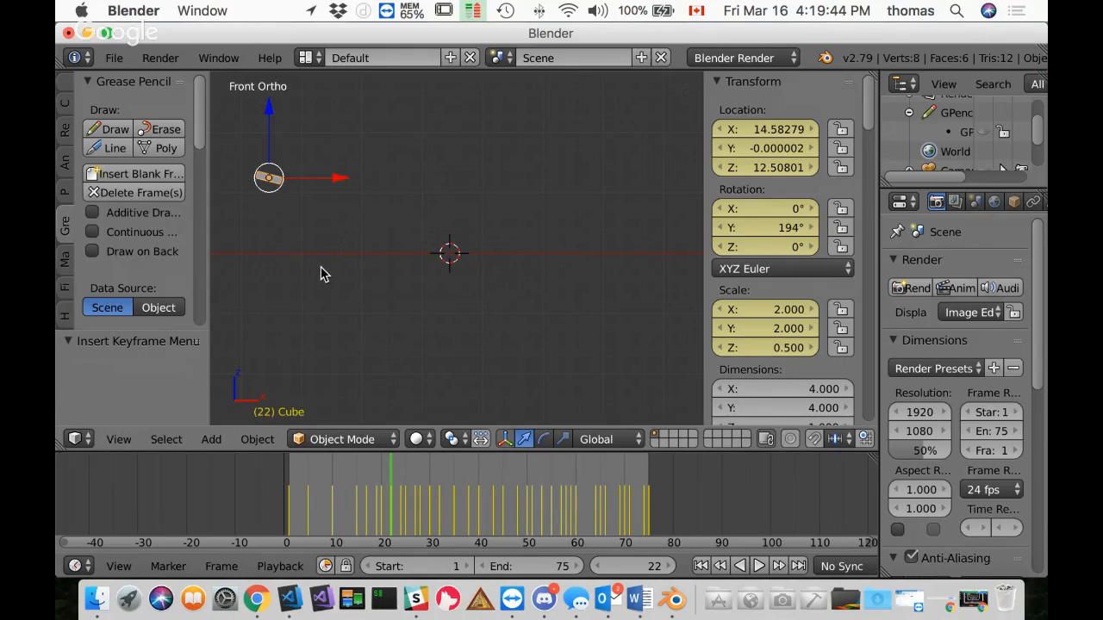
pyautogui.scroll(-8, 306, 242)
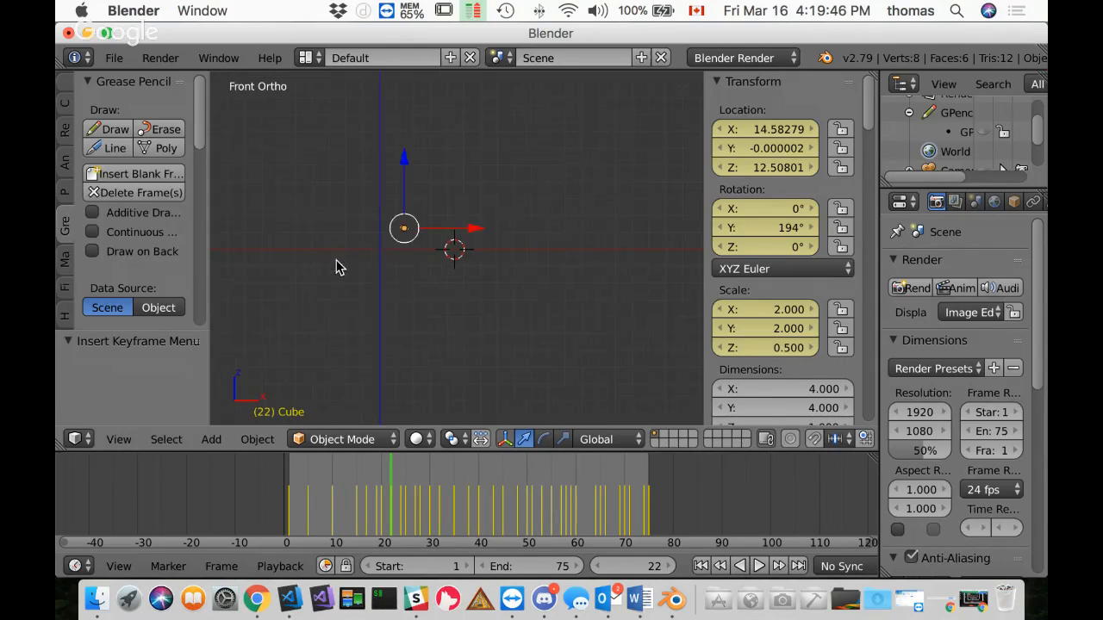
pyautogui.moveTo(411, 490); pyautogui.dragTo(288, 490)
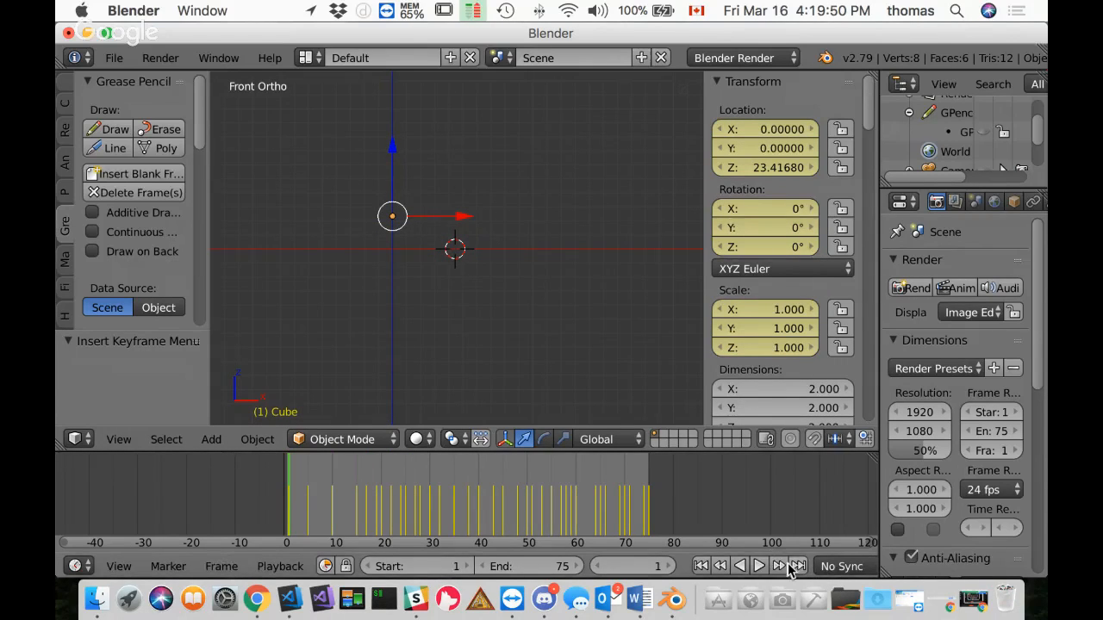
# Step: Play the animation from frame 1 with the 3D view's tool shelf and properties region hidden
pyautogui.click(759, 565)
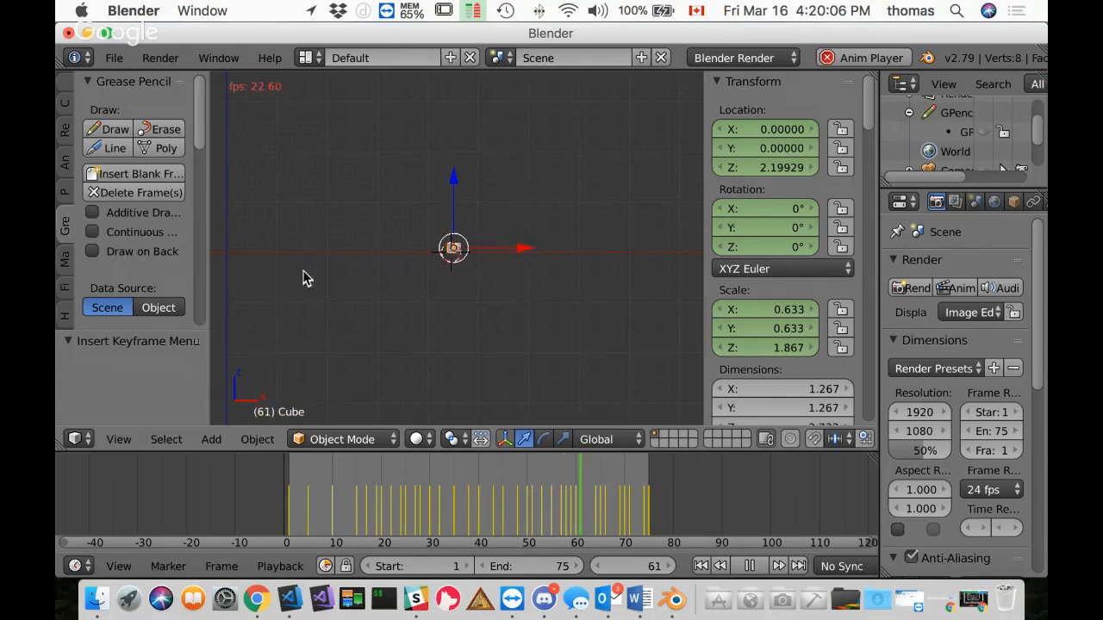
pyautogui.press('t')
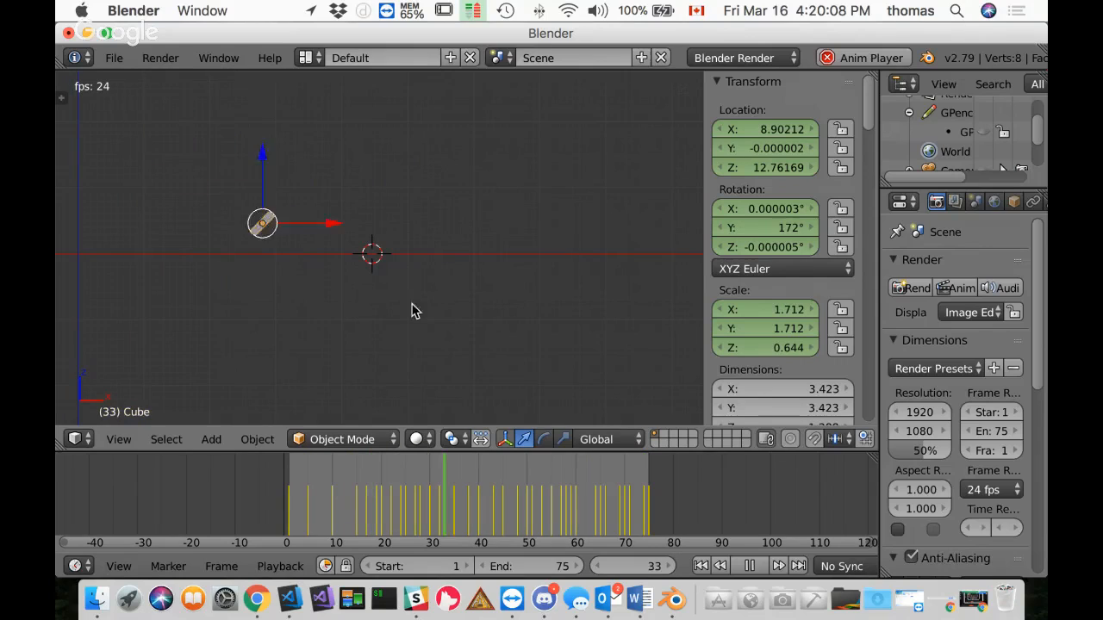
pyautogui.press('n')
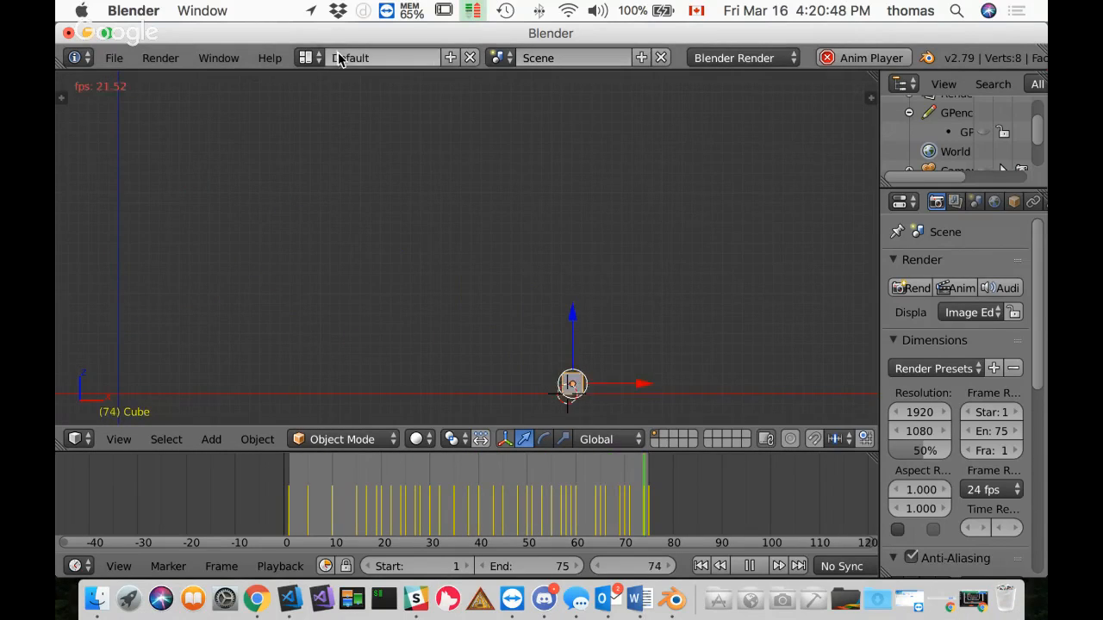
# Step: Switch to the Animation screen layout and enlarge the dope sheet in width and height
pyautogui.click(306, 58)
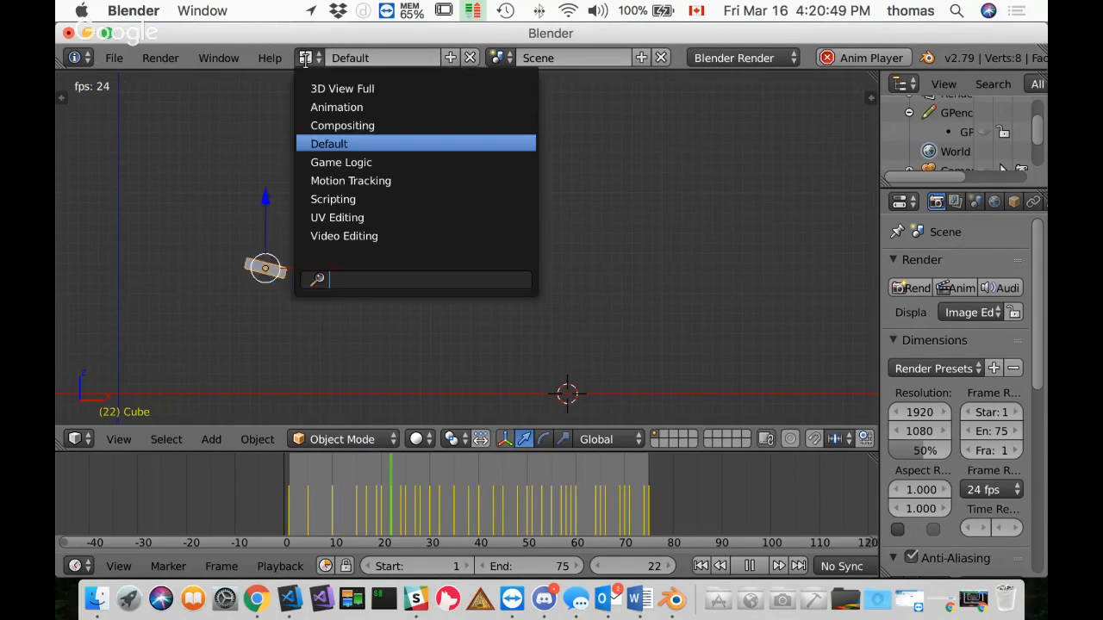
pyautogui.click(321, 108)
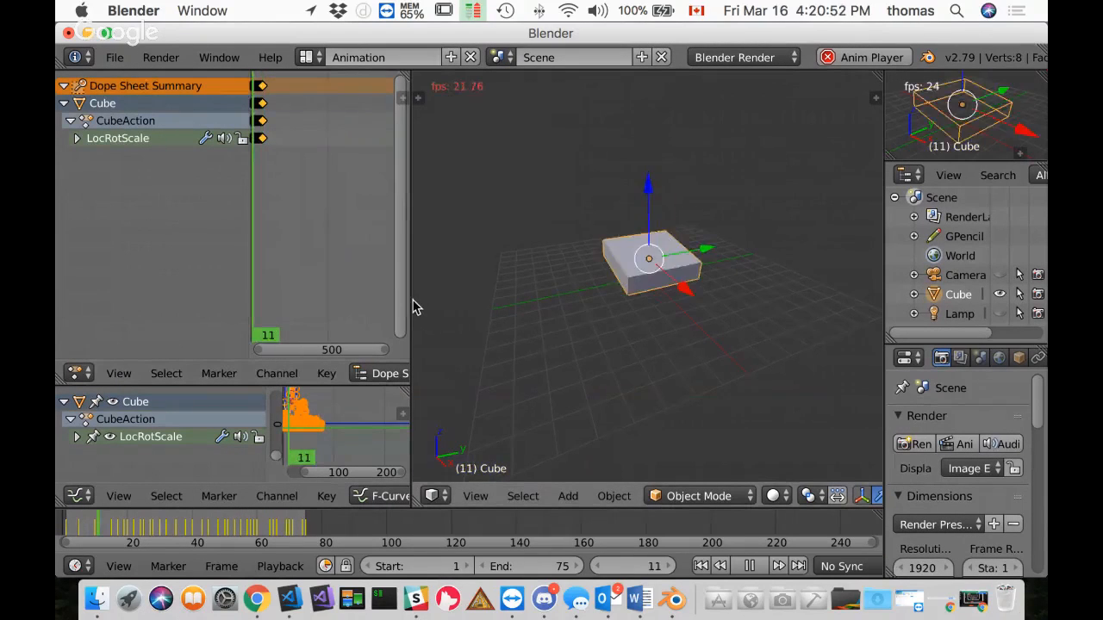
pyautogui.moveTo(409, 298); pyautogui.dragTo(556, 296)
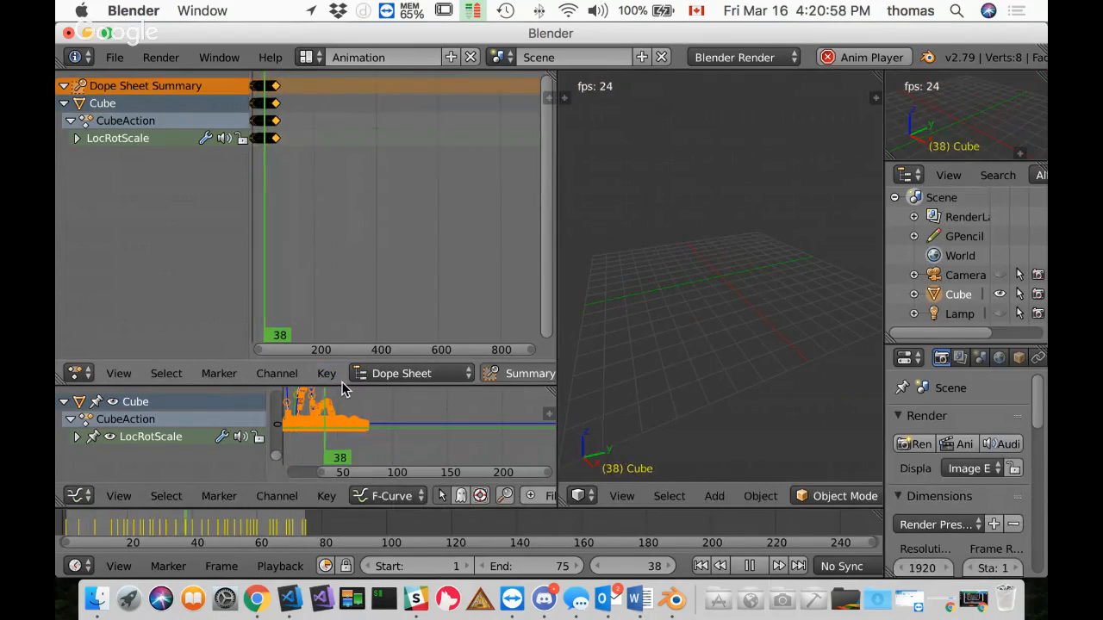
pyautogui.moveTo(338, 387); pyautogui.dragTo(333, 416)
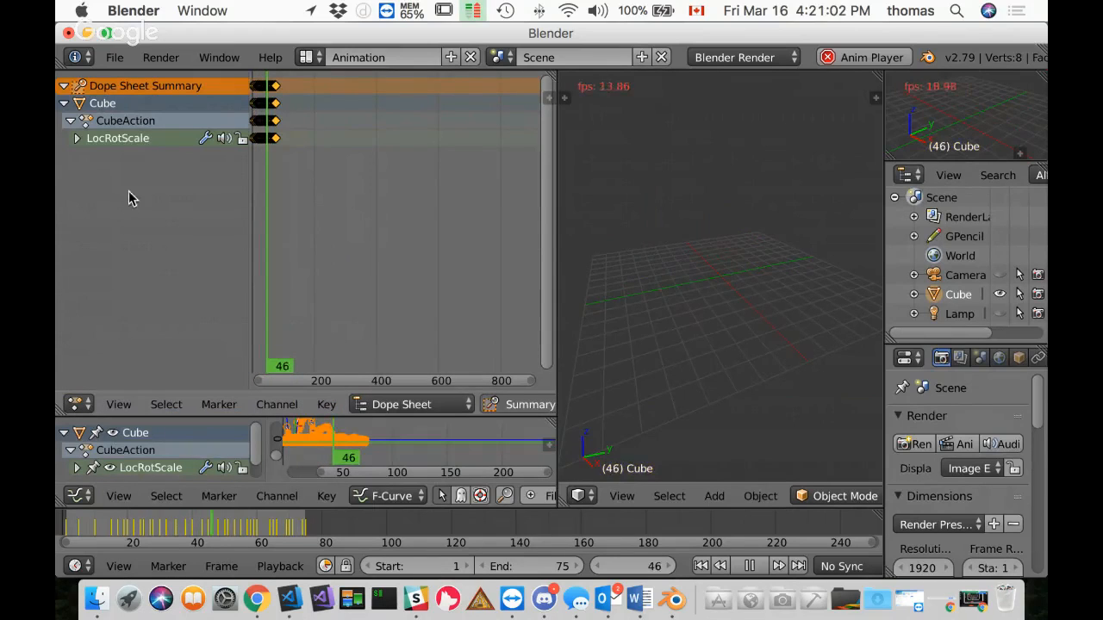
# Step: Expand the cube's LocRotScale group in the dope sheet and frame its keyframes from frame 0 to 75
pyautogui.click(77, 140)
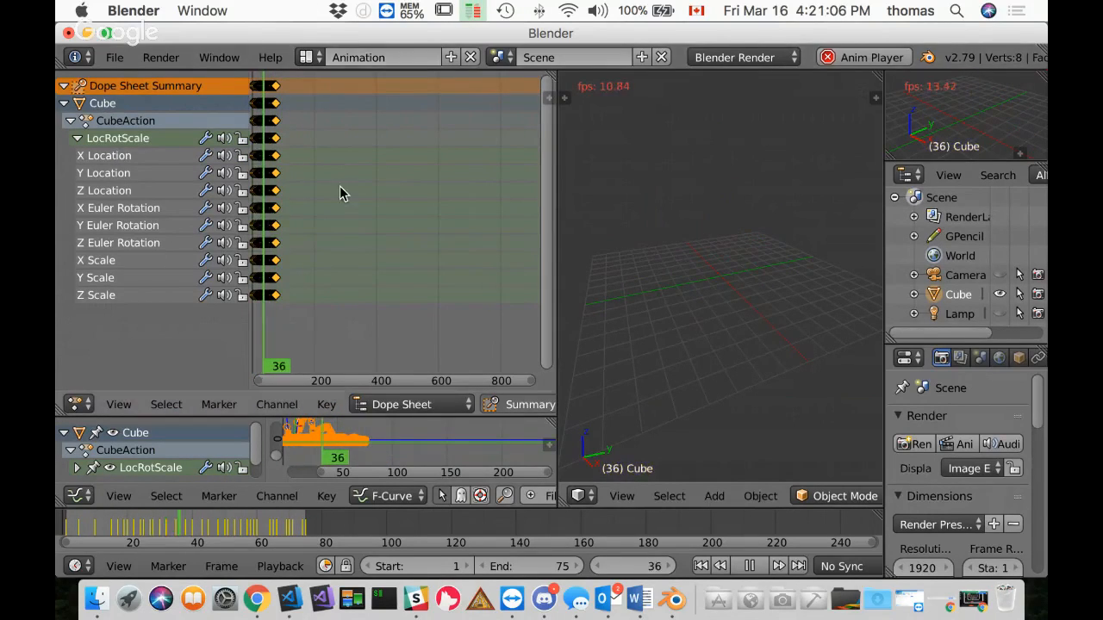
pyautogui.scroll(3, 310, 185)
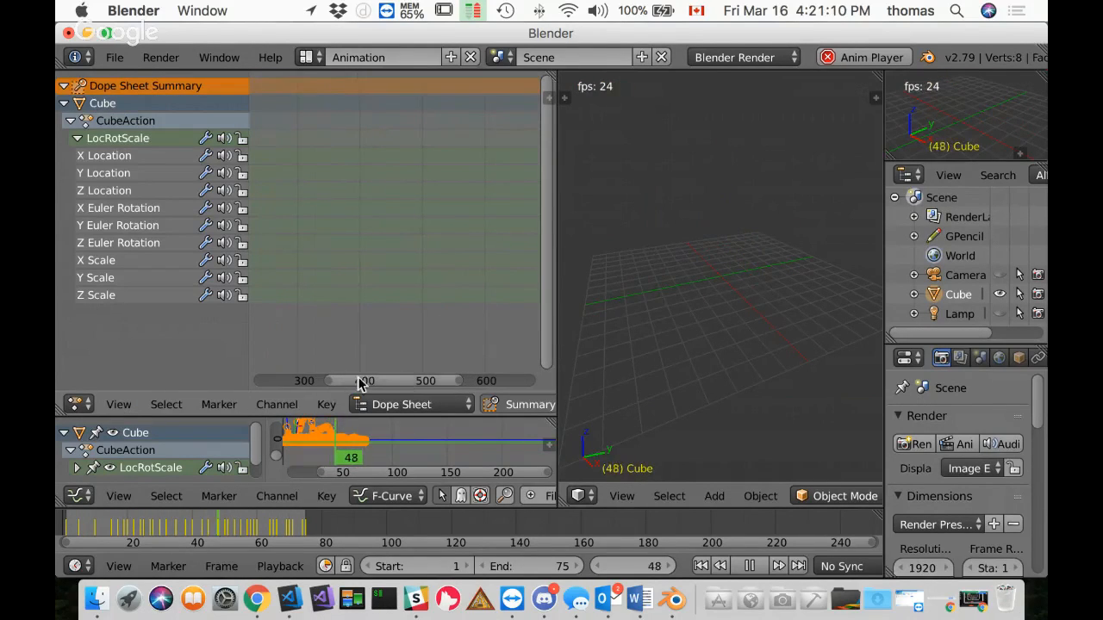
pyautogui.moveTo(358, 379); pyautogui.dragTo(276, 384)
pyautogui.scroll(7, 467, 175)
pyautogui.scroll(5, 358, 268)
pyautogui.scroll(2, 344, 310)
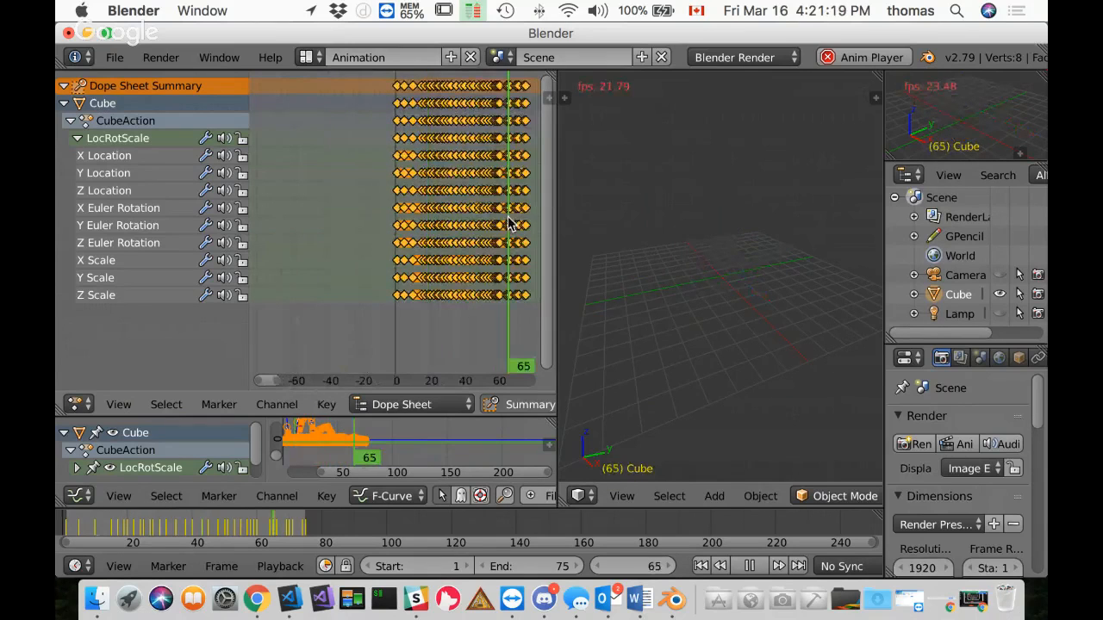
pyautogui.moveTo(487, 225); pyautogui.dragTo(401, 228, button='middle')
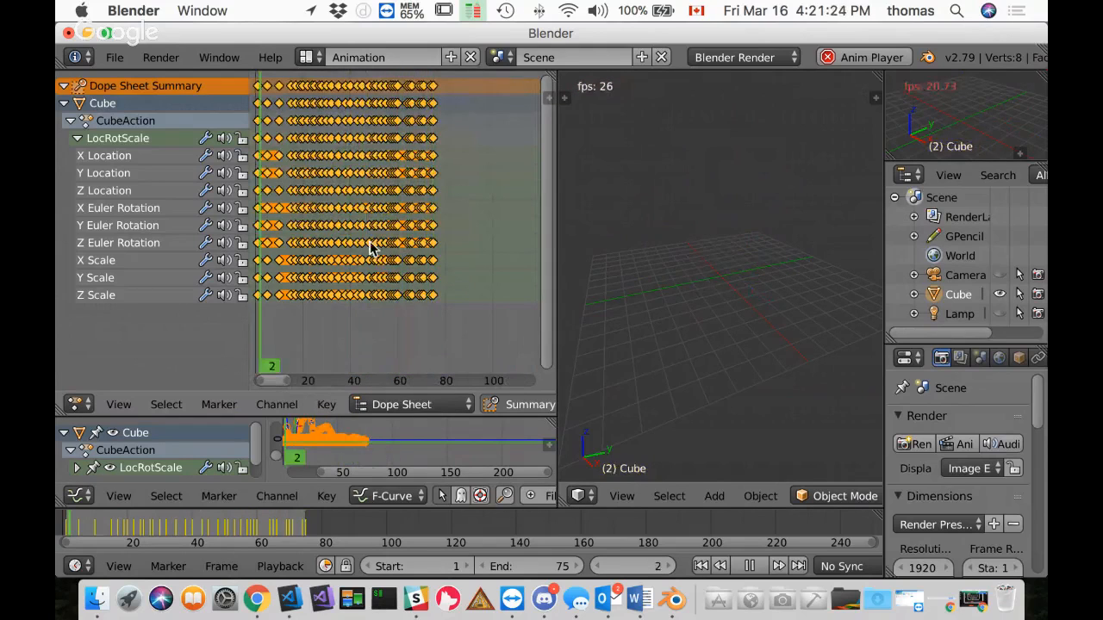
pyautogui.moveTo(372, 249); pyautogui.dragTo(413, 248, button='middle')
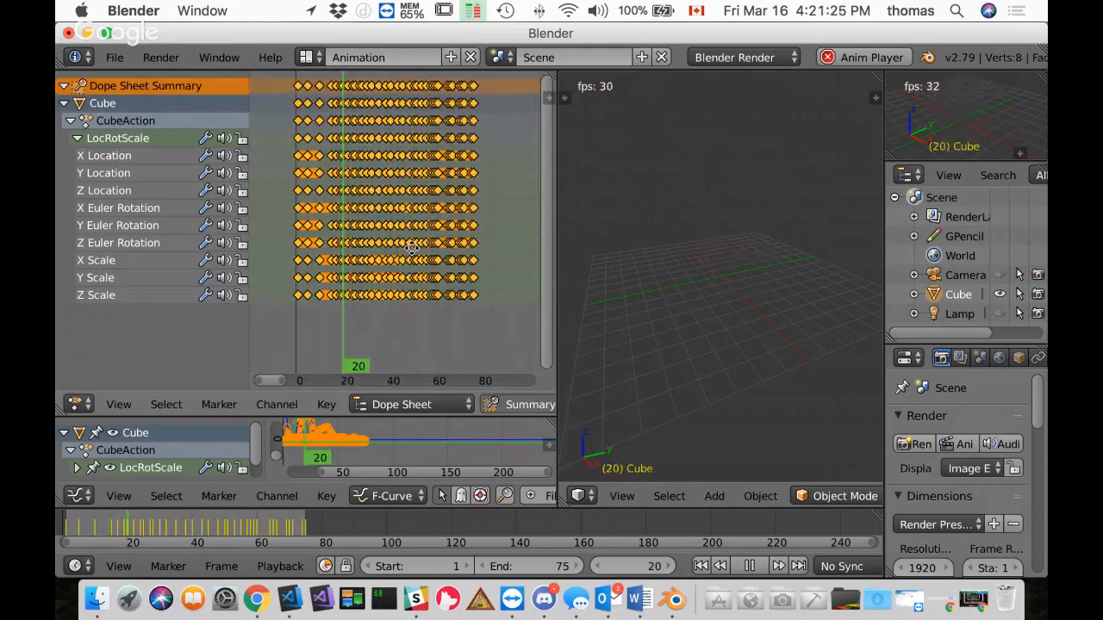
pyautogui.scroll(2, 413, 249)
pyautogui.scroll(2, 413, 252)
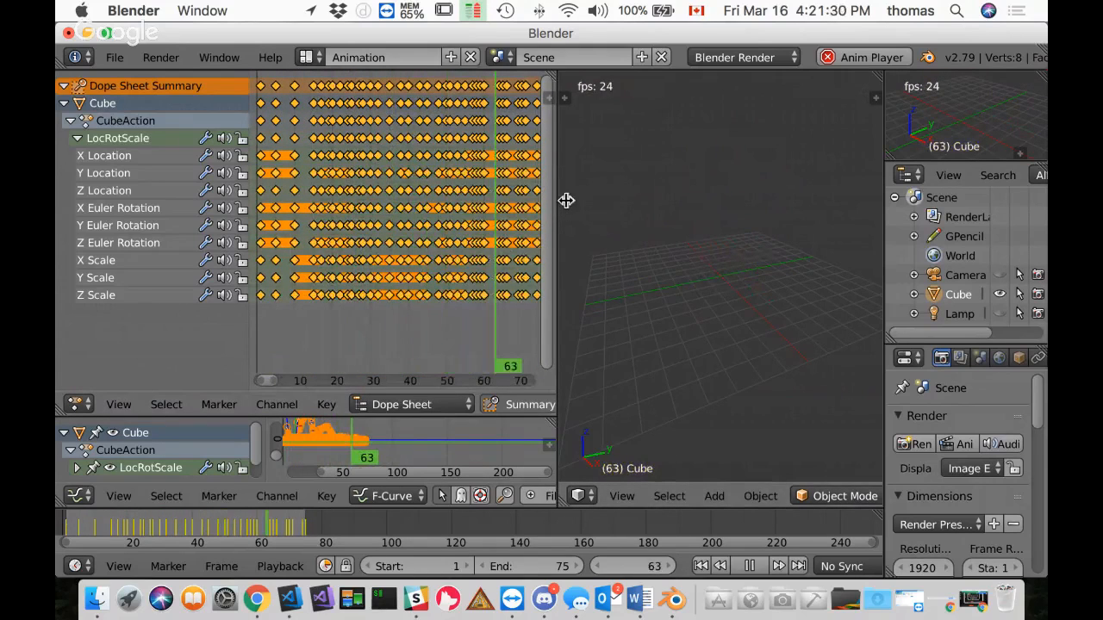
# Step: Widen the dope sheet's keyframe area, narrow its channel list, and set the 3D view to front view
pyautogui.moveTo(558, 199); pyautogui.dragTo(620, 199)
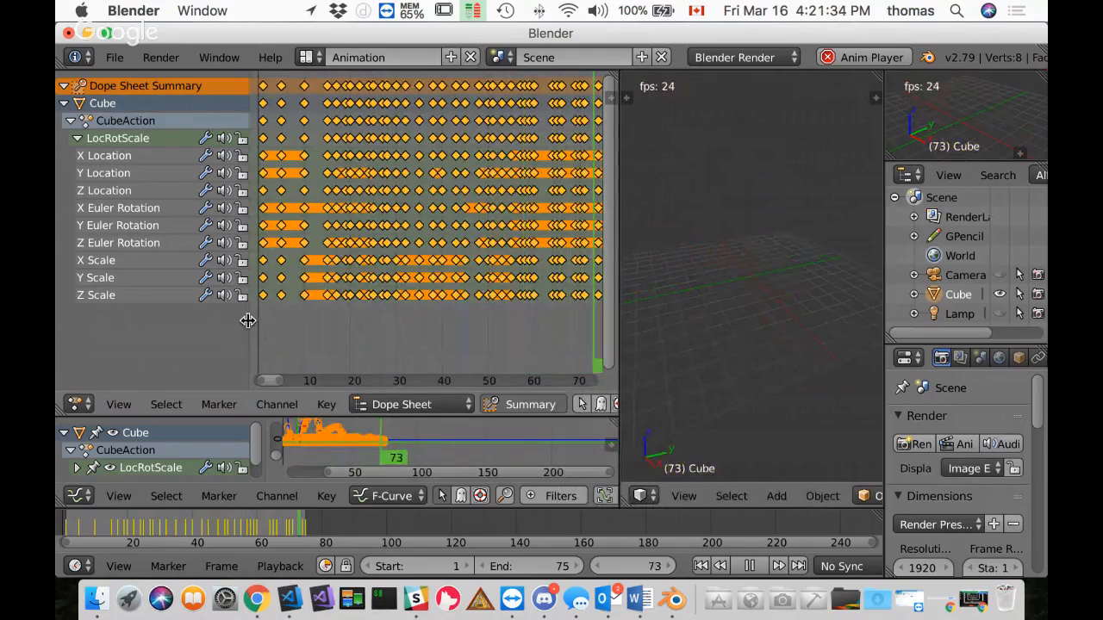
pyautogui.moveTo(246, 318); pyautogui.dragTo(212, 315)
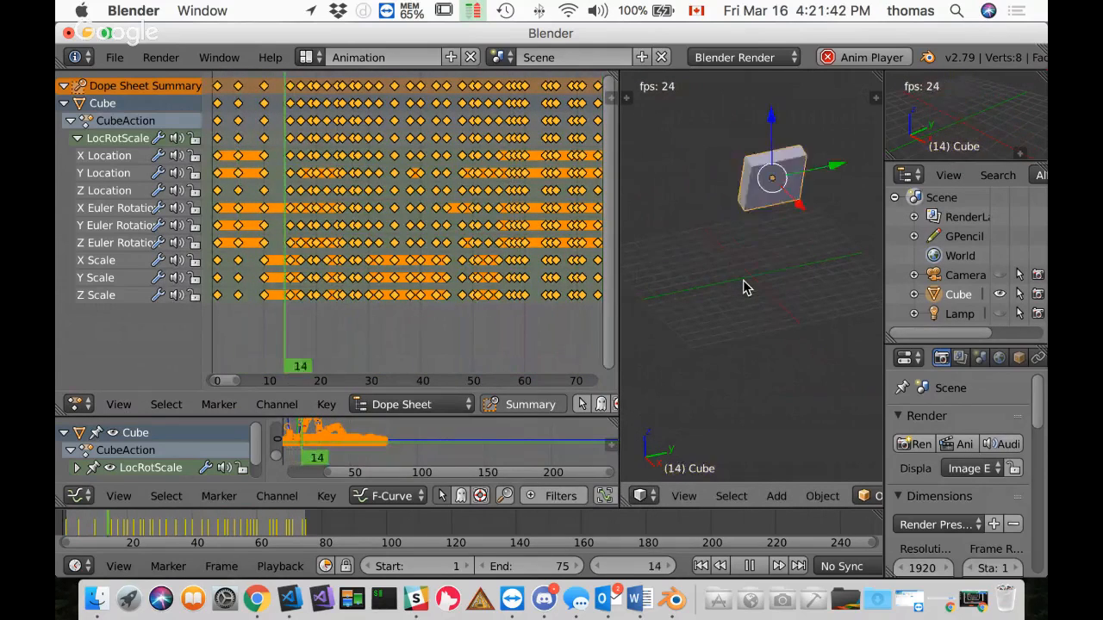
pyautogui.press('KP_1')
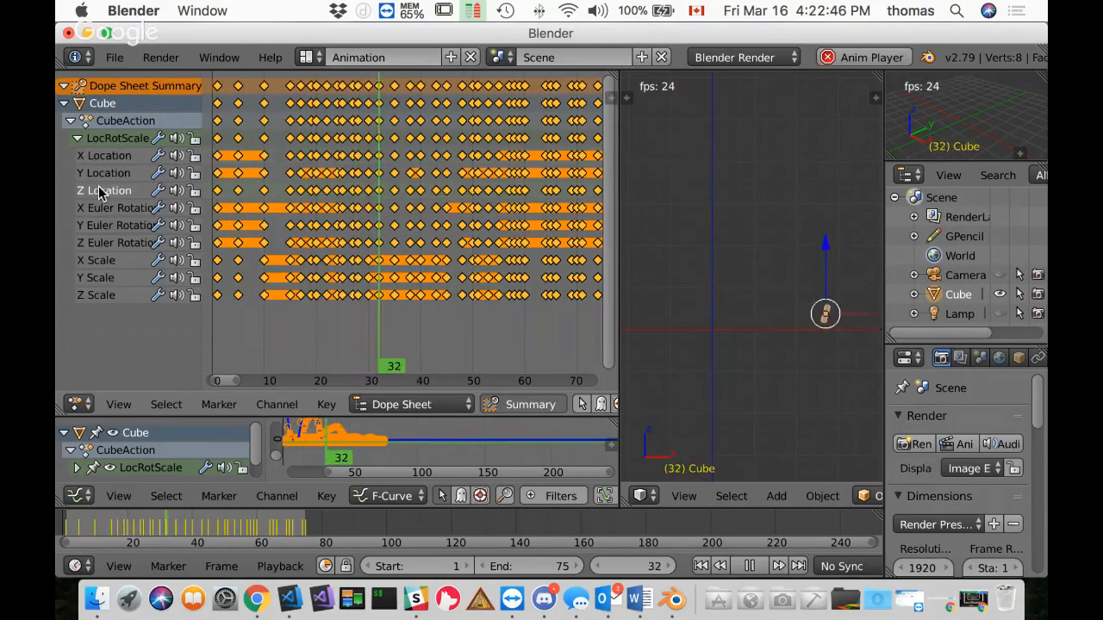
# Step: Try locking the LocRotScale group and the X and Y Location channels, unlocking each again
pyautogui.click(195, 139)
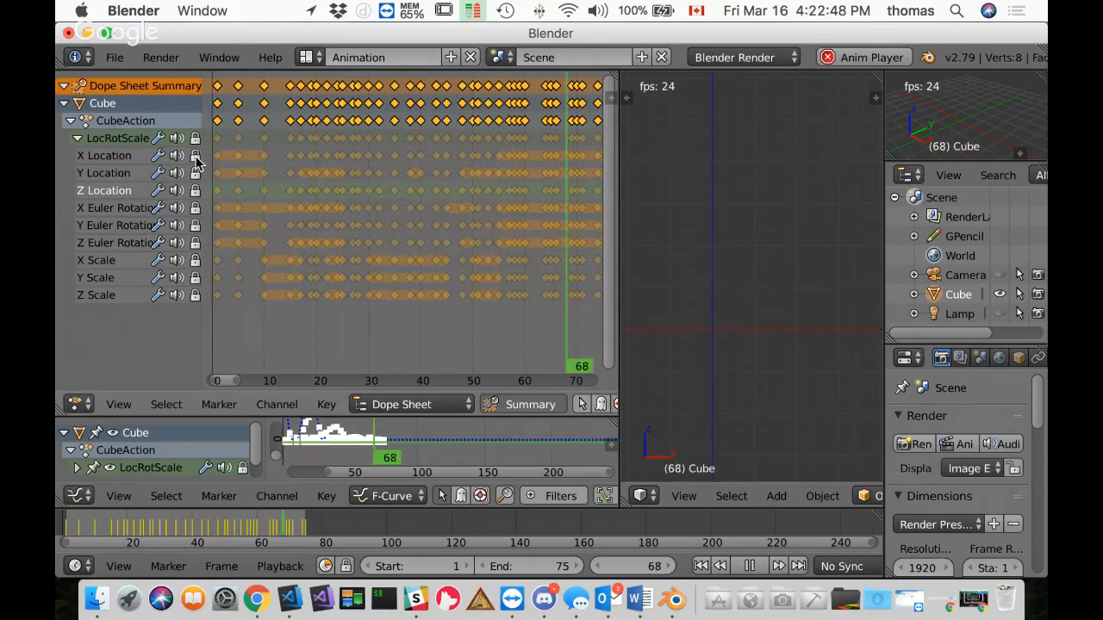
pyautogui.click(193, 139)
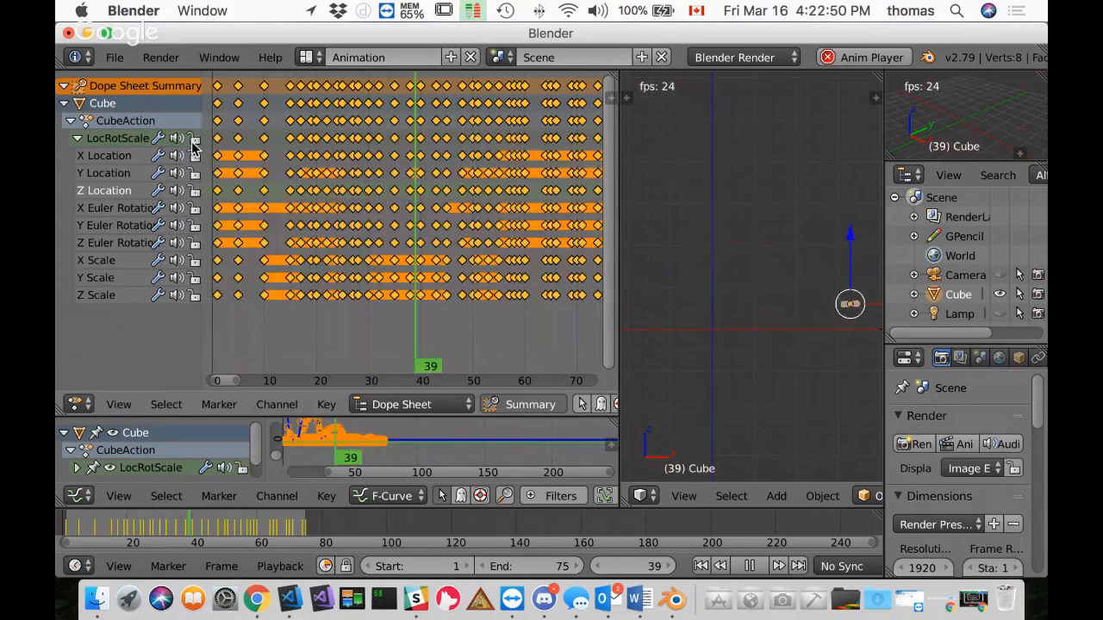
pyautogui.click(195, 155)
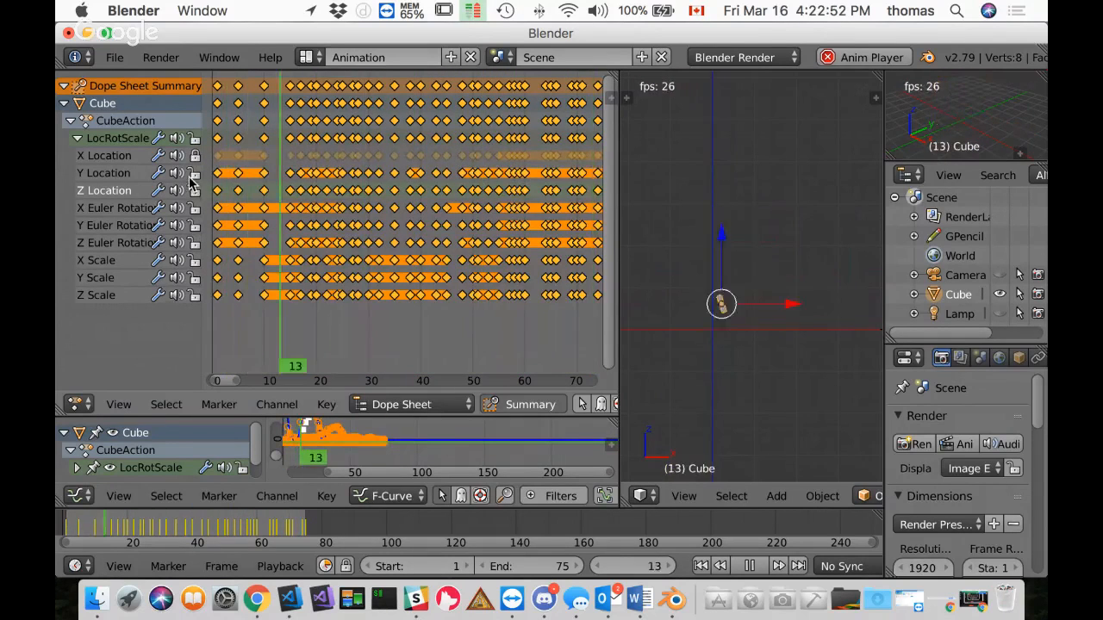
pyautogui.click(195, 174)
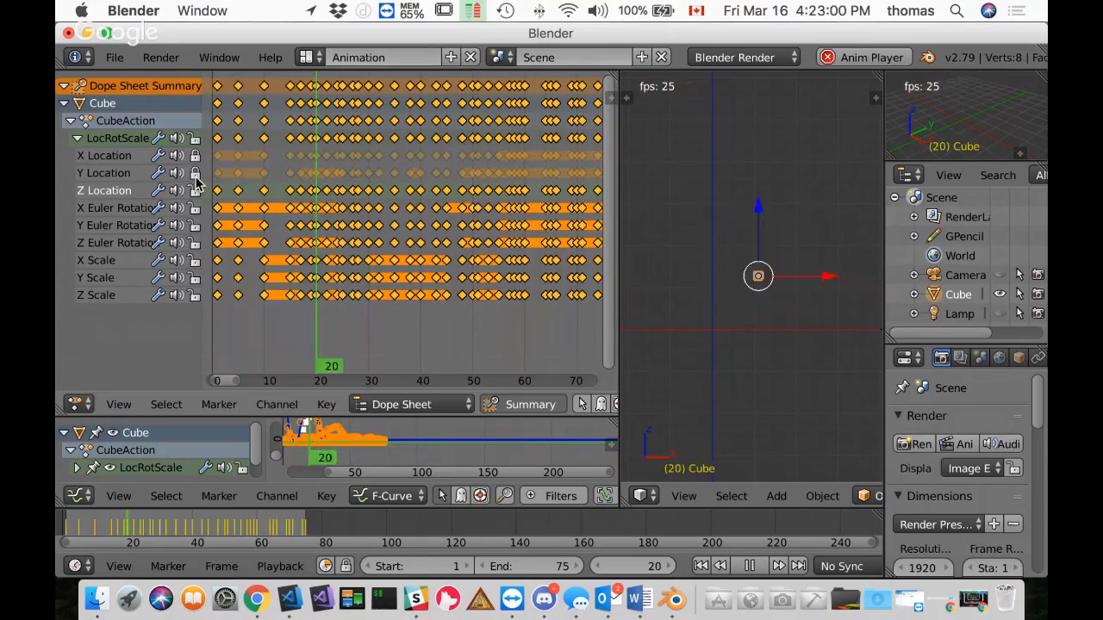
pyautogui.click(195, 172)
pyautogui.click(195, 156)
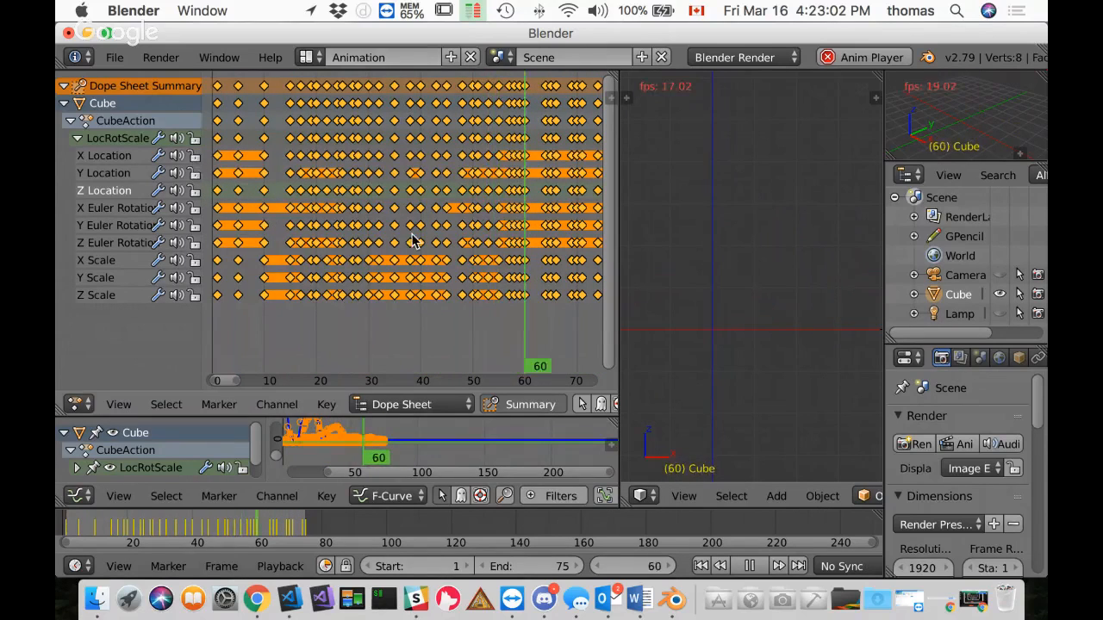
# Step: Scale all the cube's keyframes in time by about 0.87 and shift them about 4 frames earlier
pyautogui.press('a')
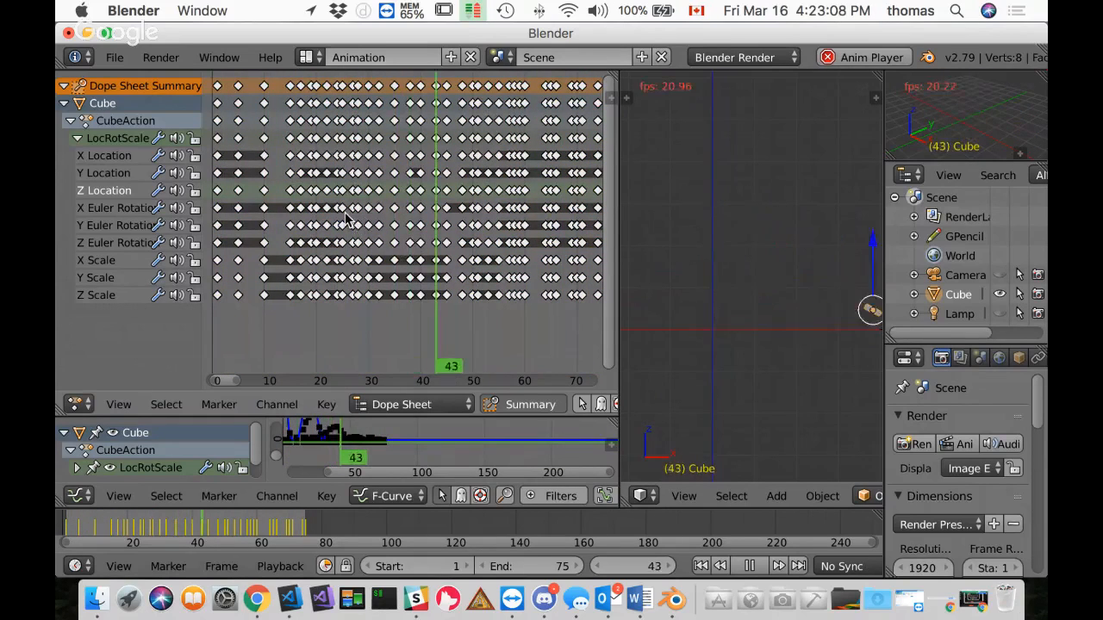
pyautogui.press('a')
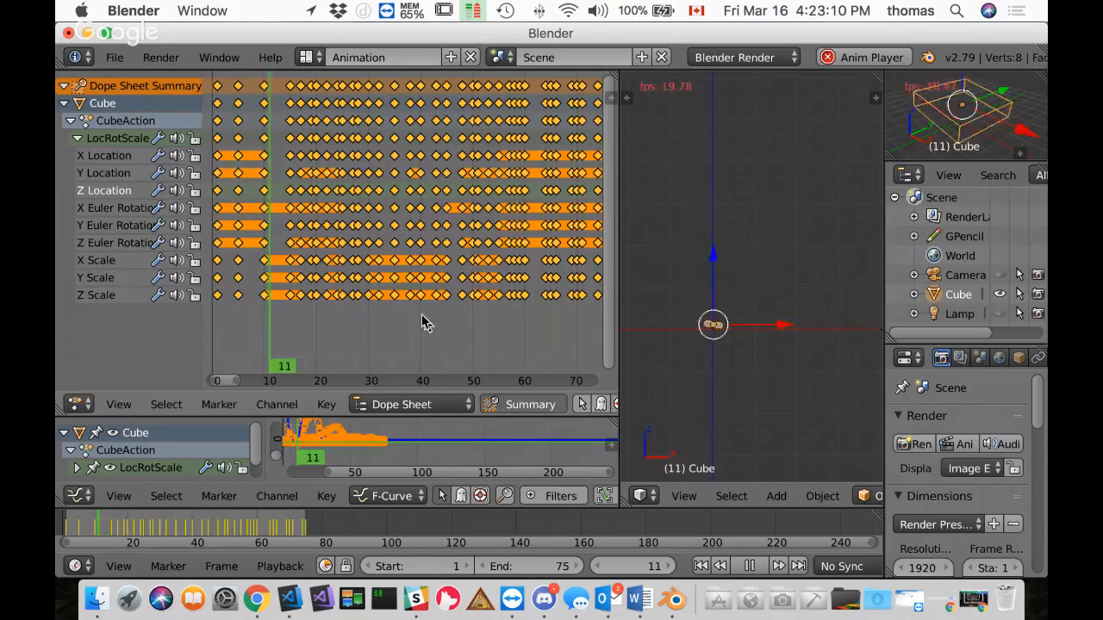
pyautogui.press('s')
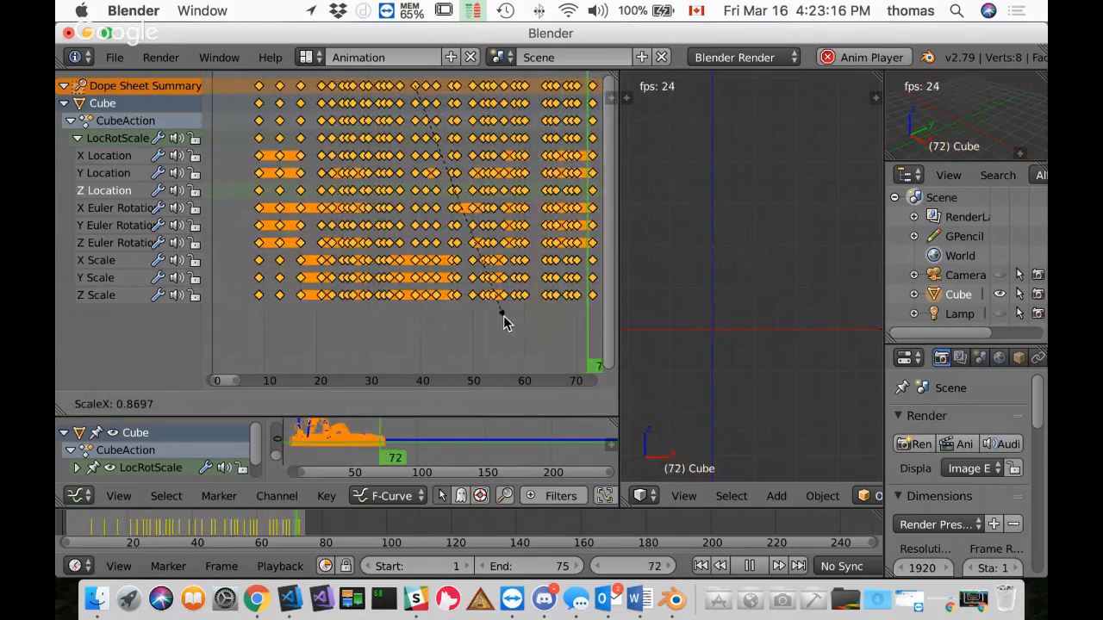
pyautogui.click(505, 324)
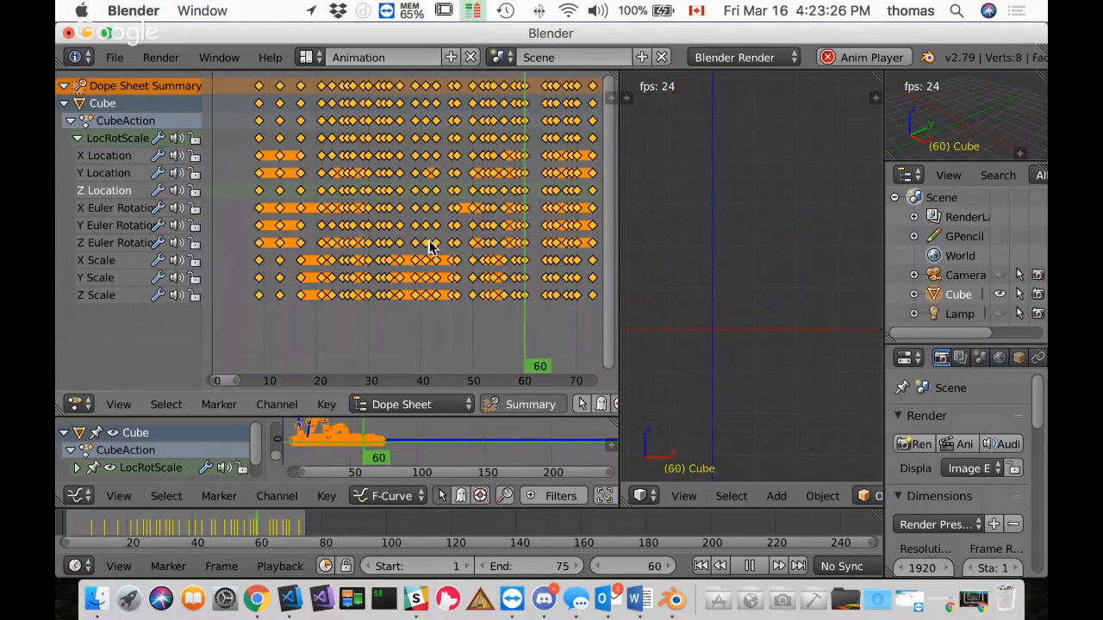
pyautogui.press('g')
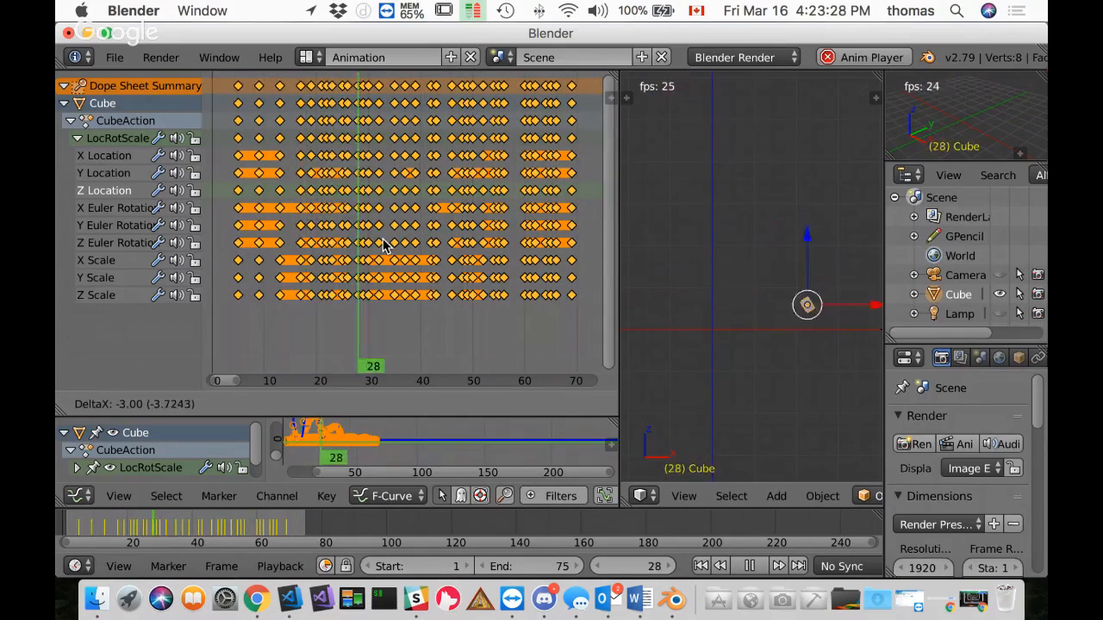
pyautogui.click(385, 245)
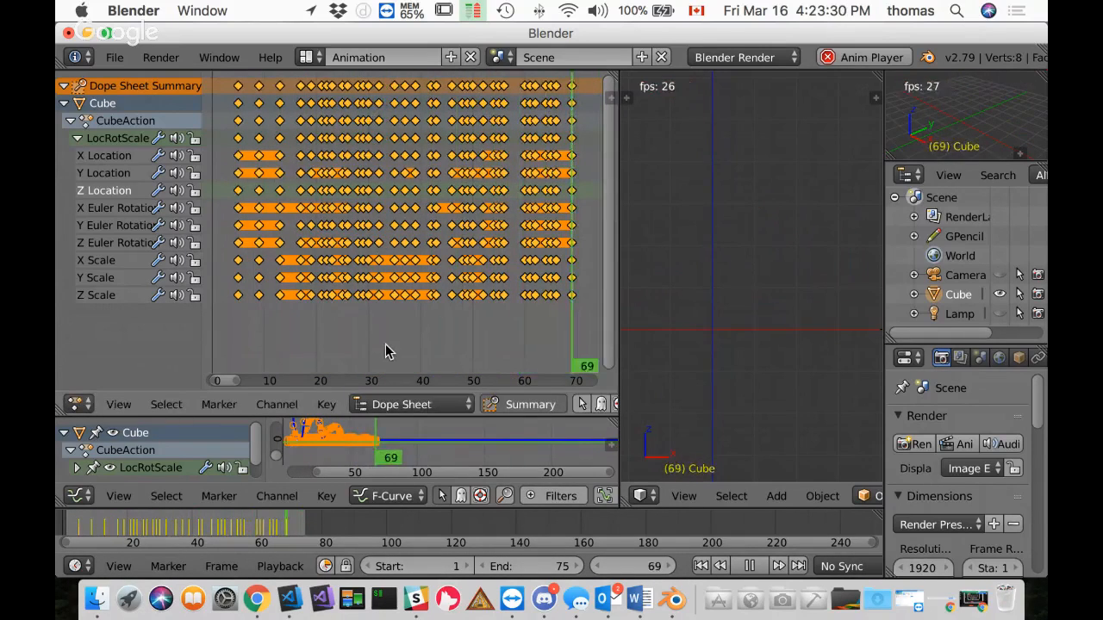
# Step: Widen the dope sheet across most of the 3D view and zoom in on the keyframes between about frames 15 and 55
pyautogui.scroll(3, 392, 341)
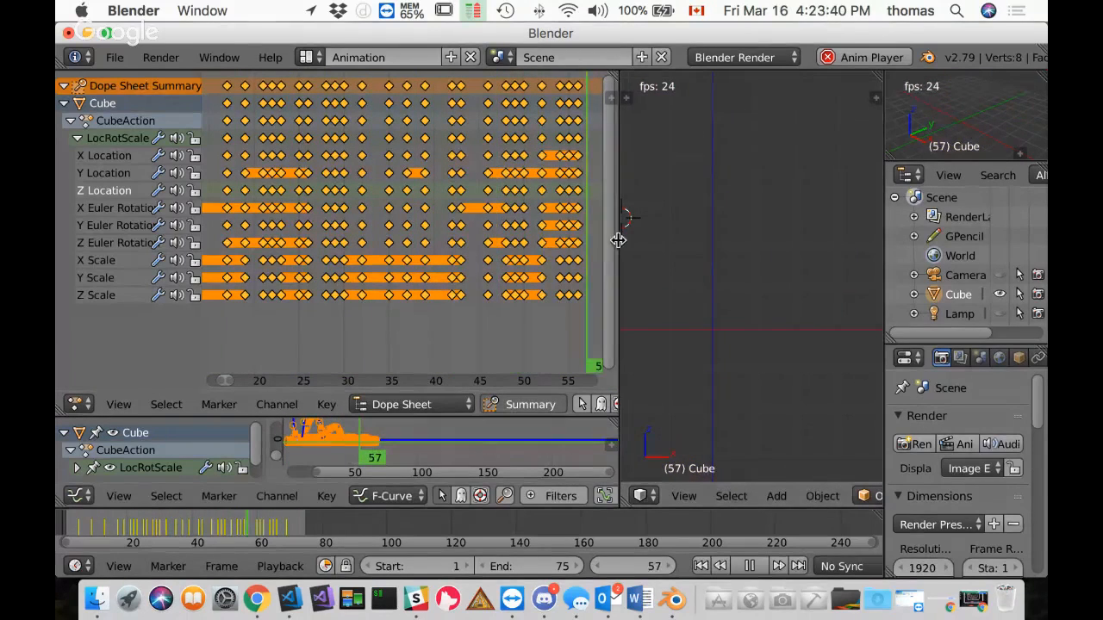
pyautogui.moveTo(618, 239); pyautogui.dragTo(778, 231)
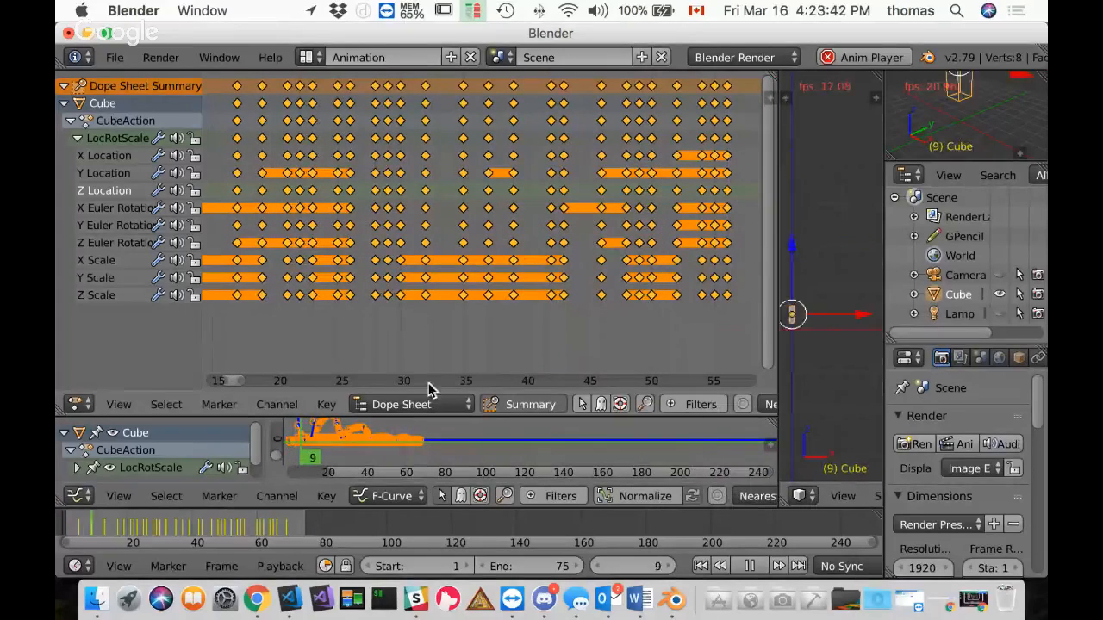
pyautogui.moveTo(471, 267); pyautogui.dragTo(495, 282, button='middle')
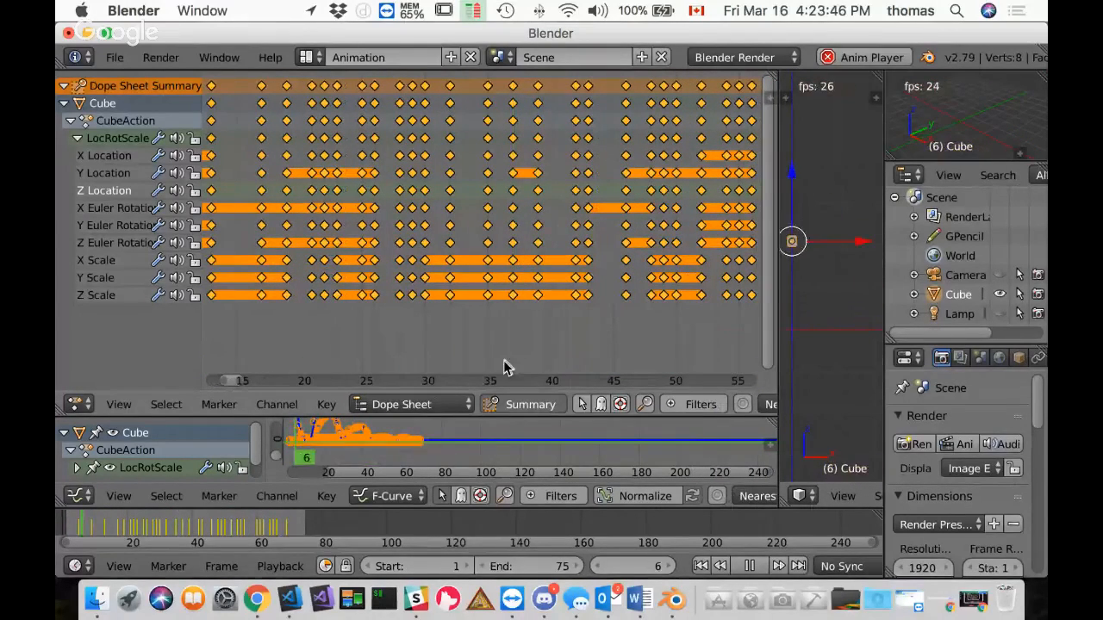
# Step: Shift all the cube's keyframes about 3 frames earlier in the dope sheet
pyautogui.scroll(-1, 505, 367)
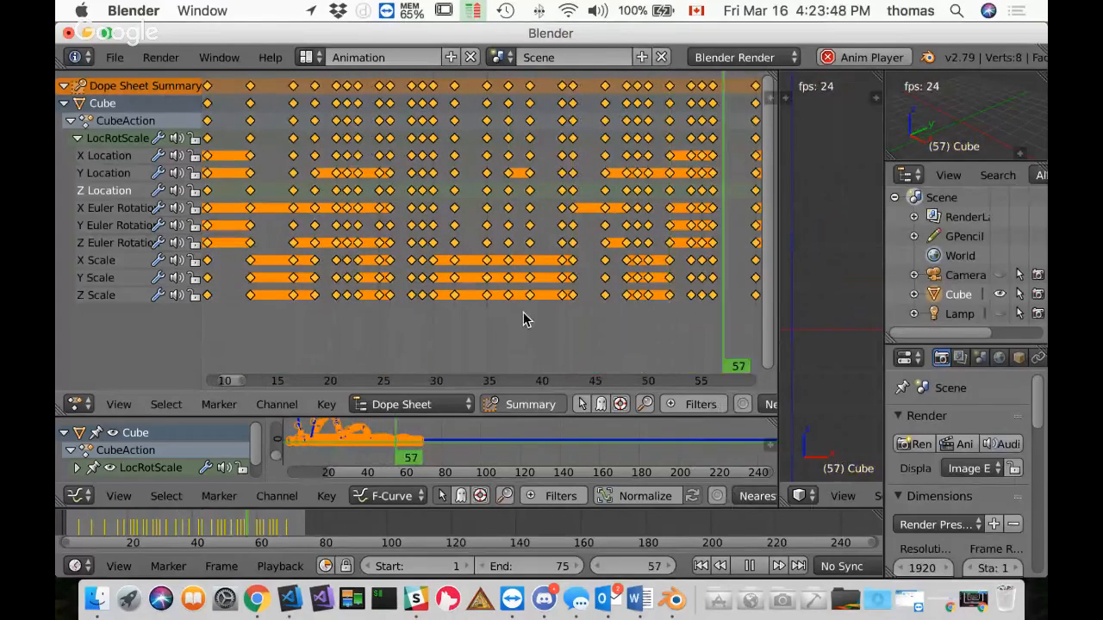
pyautogui.scroll(-2, 528, 323)
pyautogui.scroll(-1, 529, 310)
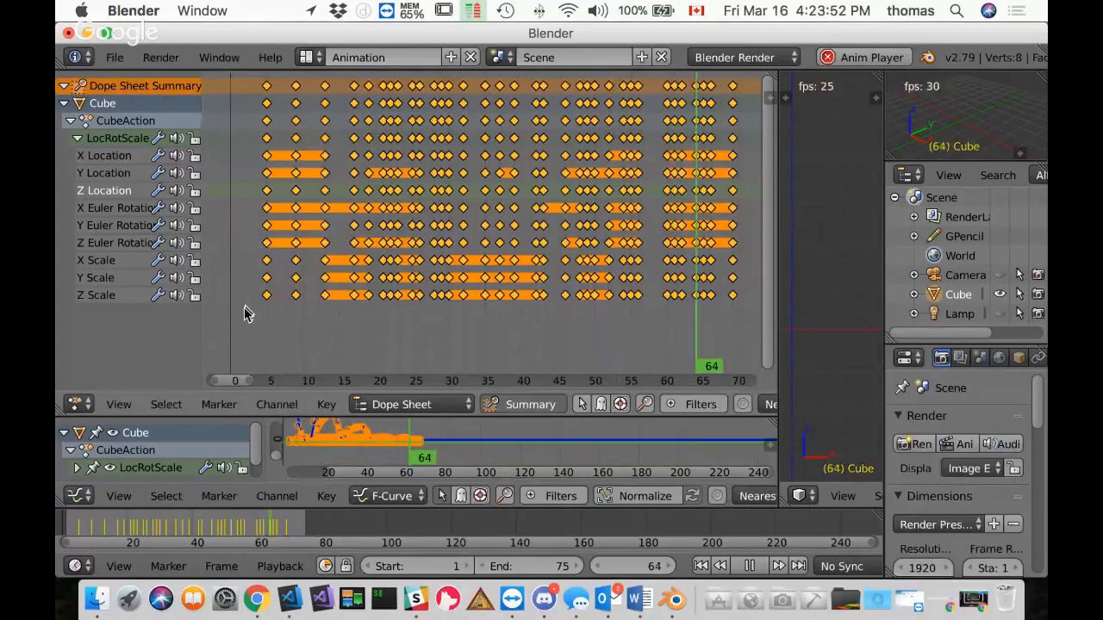
pyautogui.press('g')
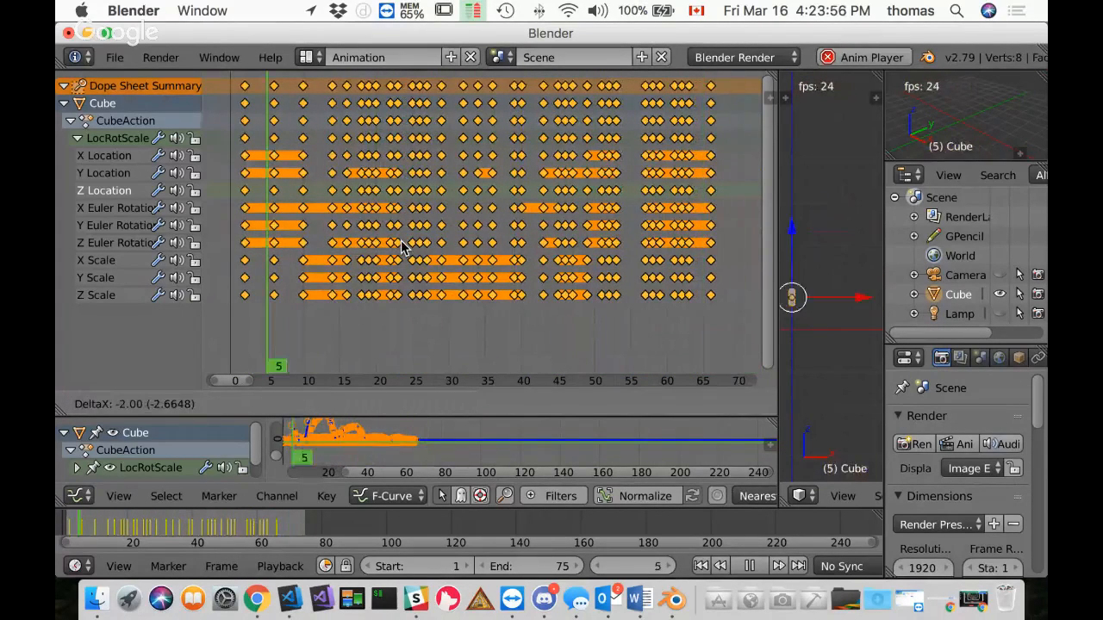
pyautogui.click(402, 246)
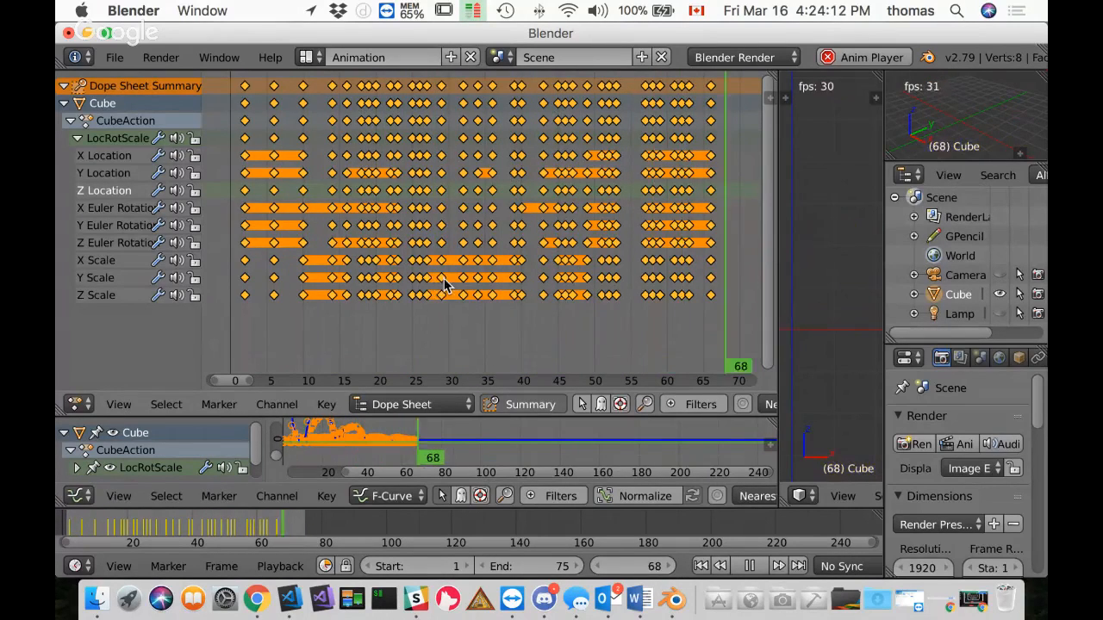
# Step: Scale all the cube's keyframes in time by about 0.79 and move them about 9 frames earlier
pyautogui.press('s')
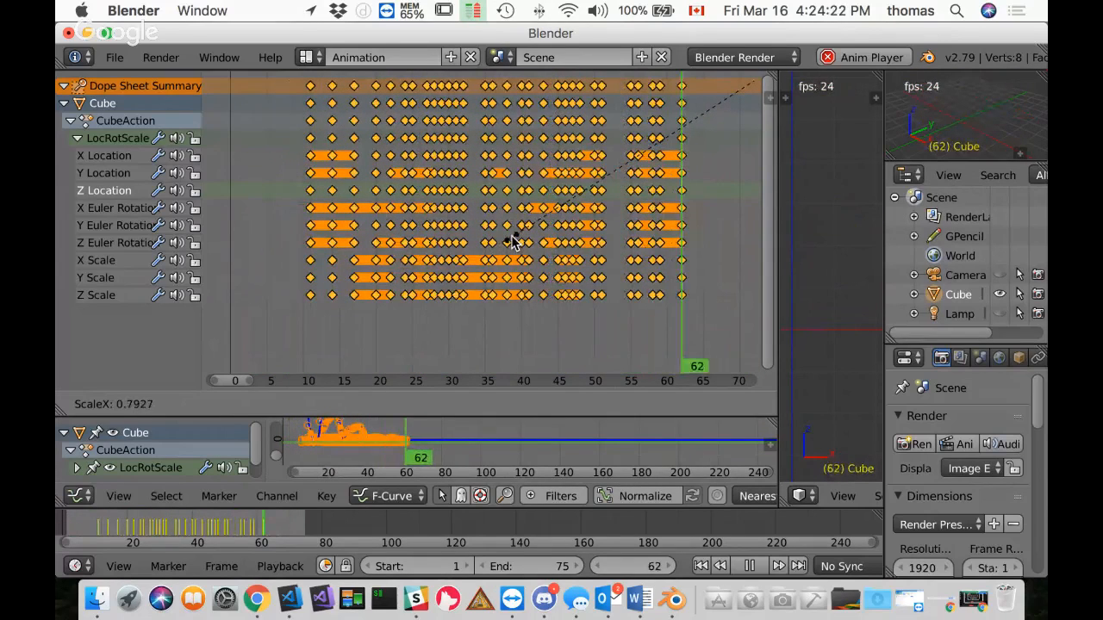
pyautogui.click(513, 241)
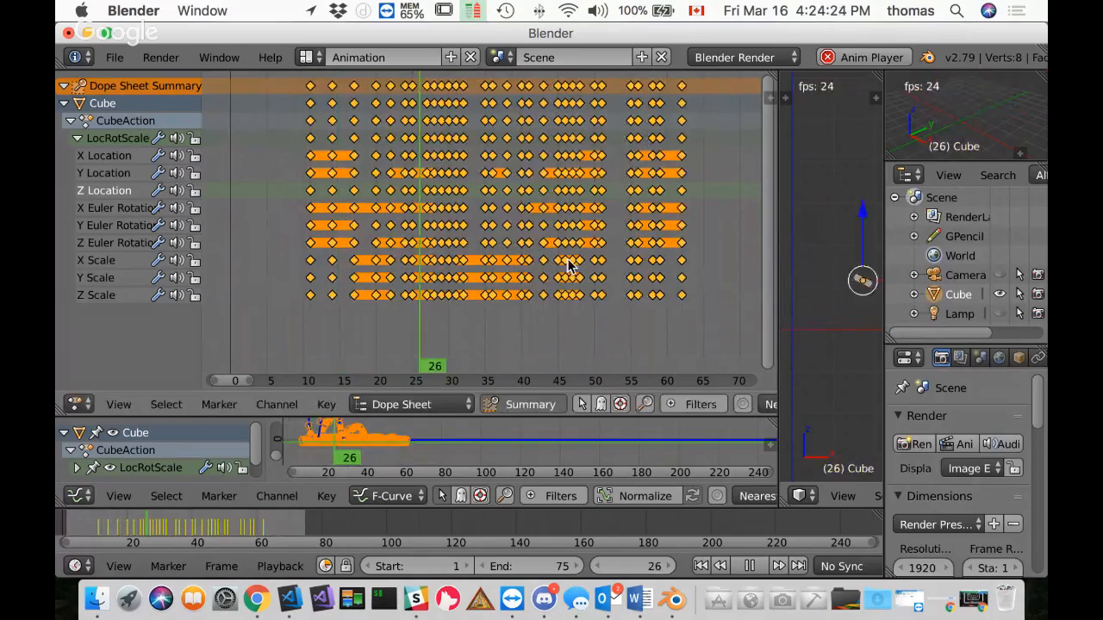
pyautogui.press('g')
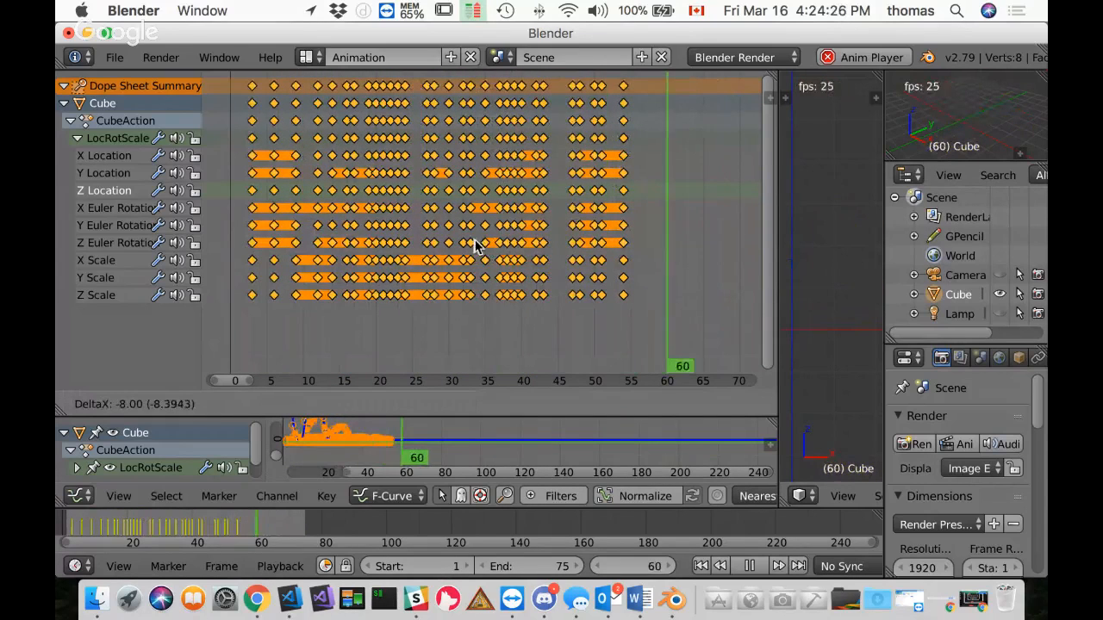
pyautogui.click(474, 244)
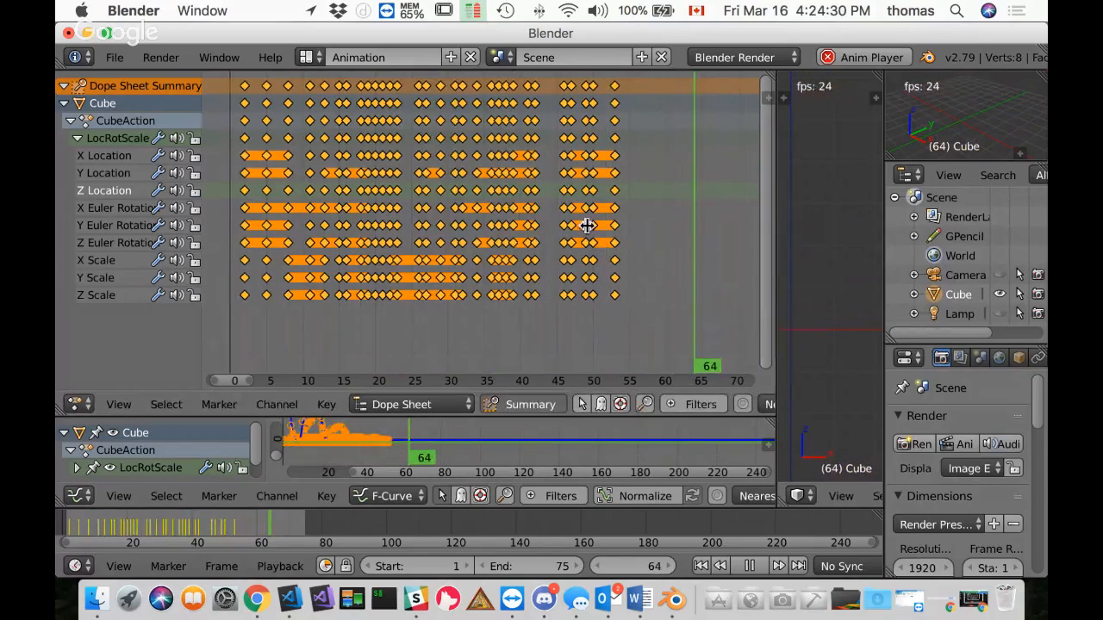
# Step: Narrow the dope sheet to enlarge the 3D view, heighten the graph editor, and expand its LocRotScale channels
pyautogui.moveTo(779, 233); pyautogui.dragTo(360, 233)
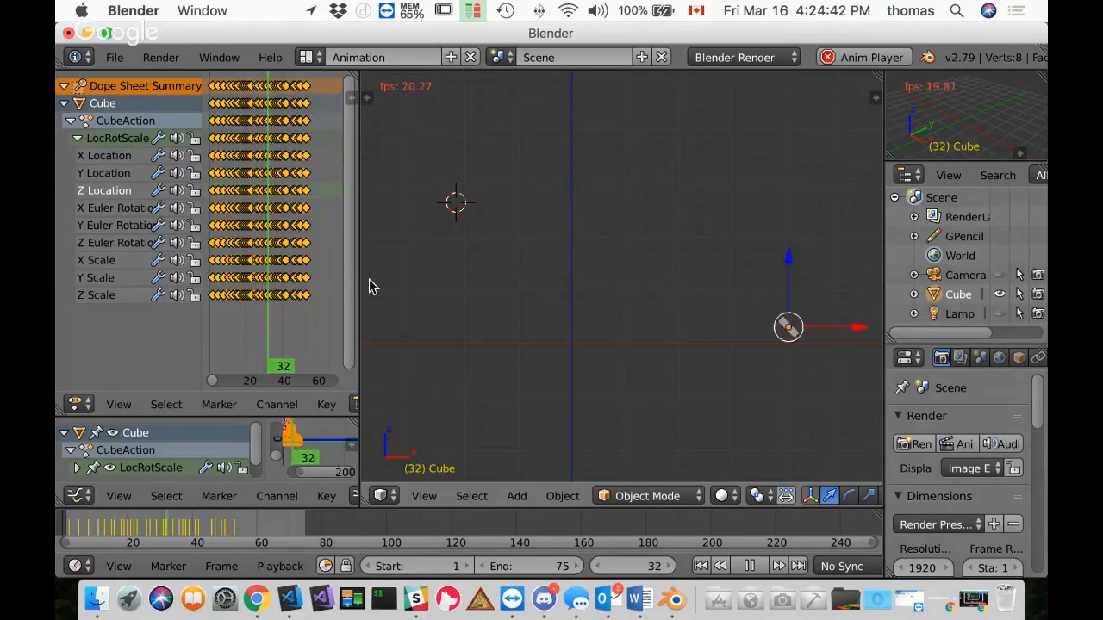
pyautogui.moveTo(360, 308); pyautogui.dragTo(621, 293)
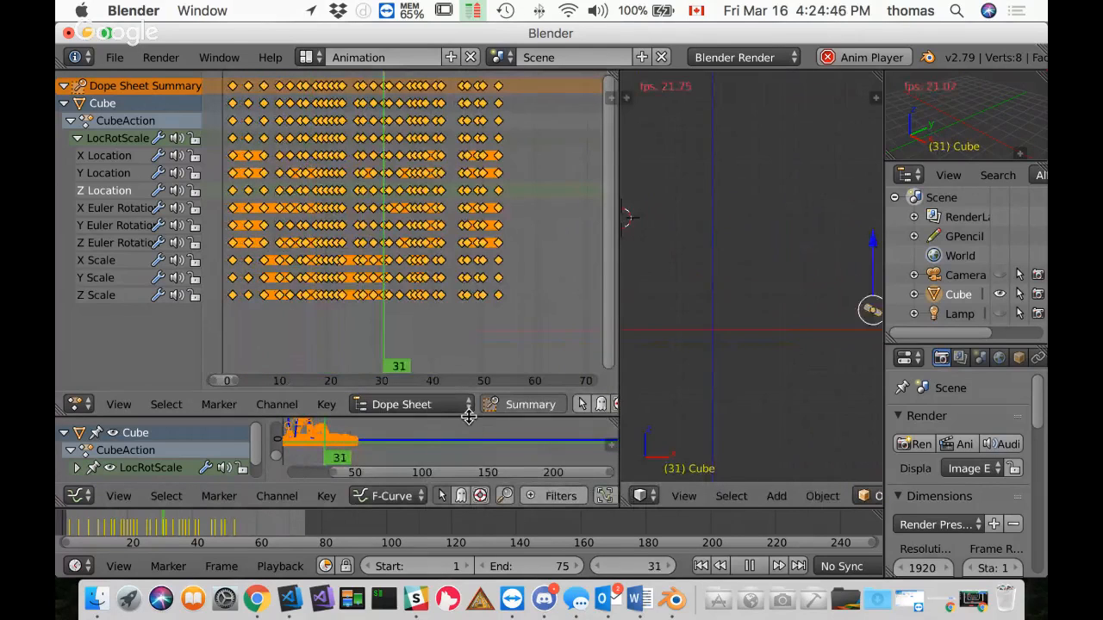
pyautogui.moveTo(468, 415); pyautogui.dragTo(483, 157)
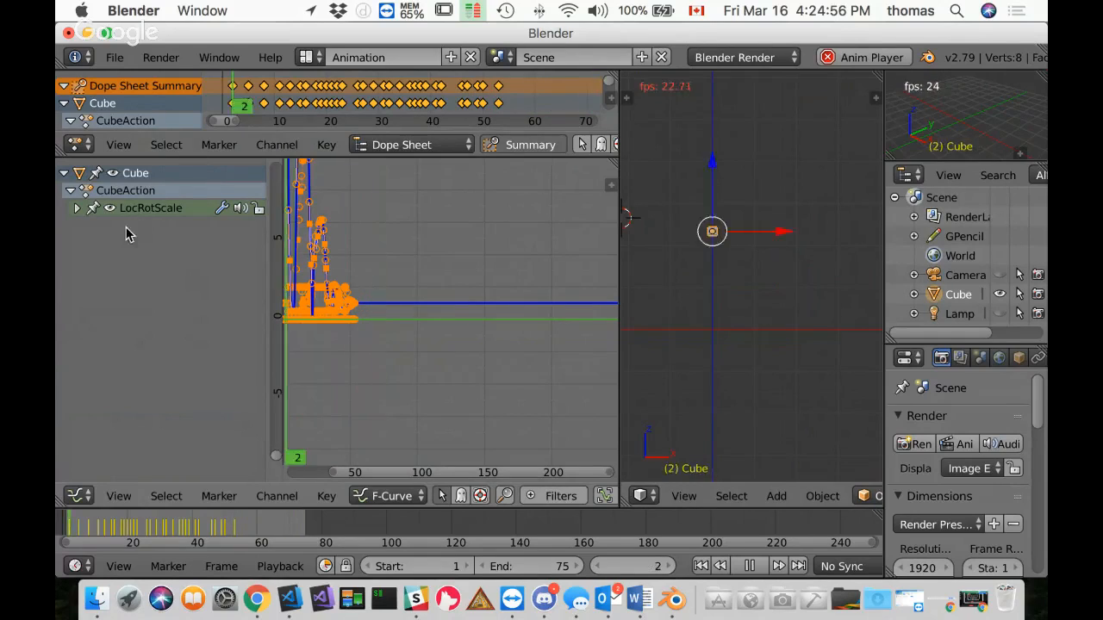
pyautogui.click(76, 209)
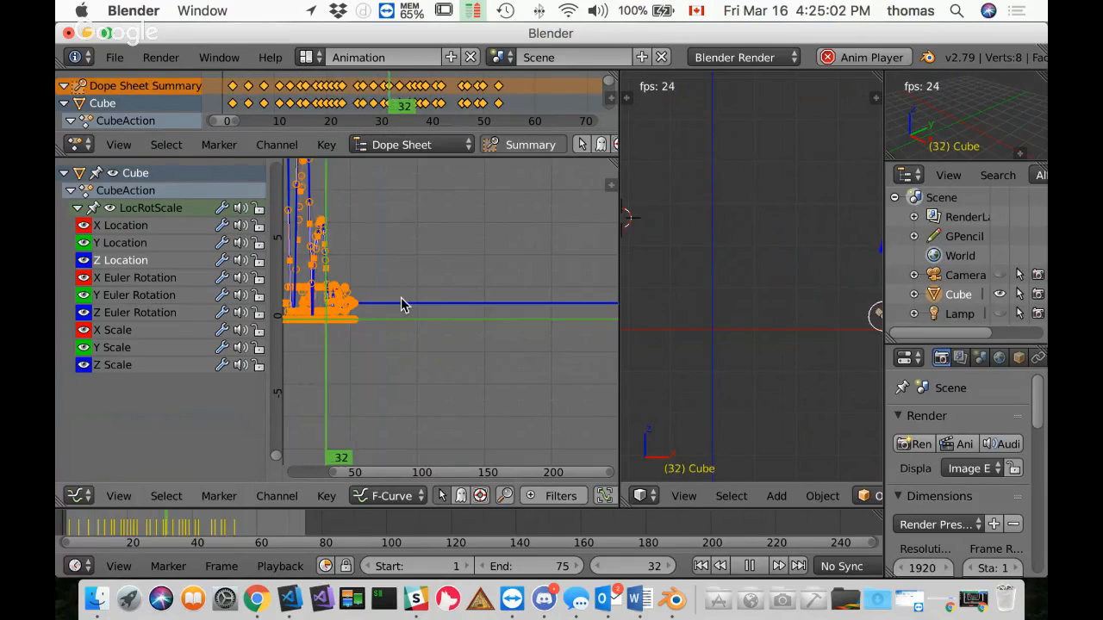
# Step: Lock every F-curve channel except Z Location in the graph editor and hide all the other curves
pyautogui.moveTo(417, 285); pyautogui.dragTo(463, 390, button='middle')
pyautogui.scroll(2, 449, 359)
pyautogui.scroll(-8, 448, 355)
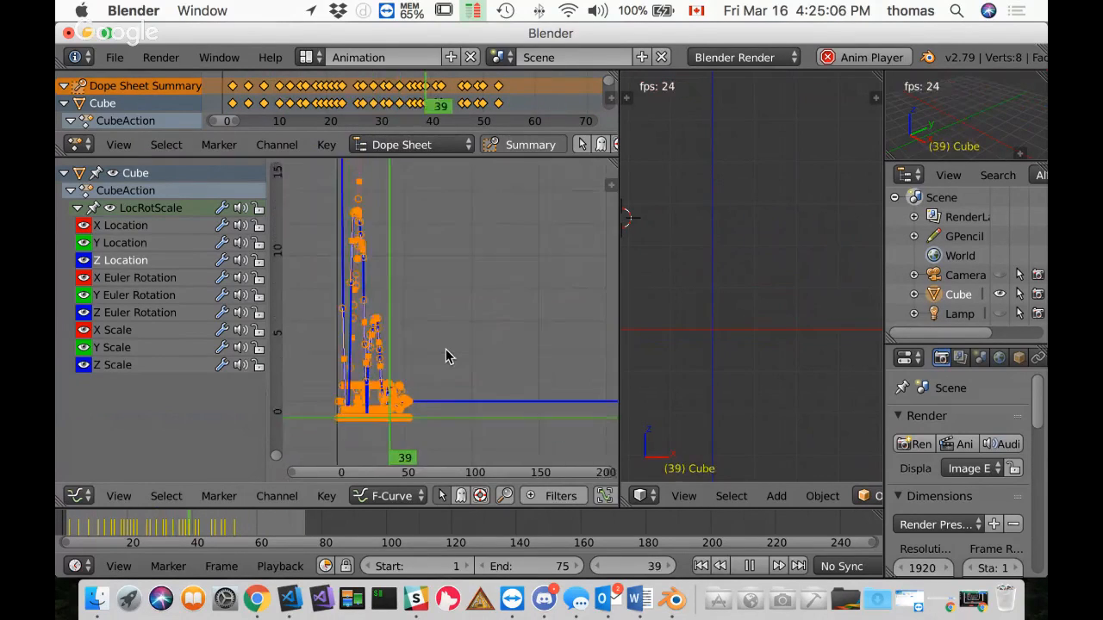
pyautogui.moveTo(411, 250); pyautogui.dragTo(399, 314, button='middle')
pyautogui.scroll(-5, 399, 308)
pyautogui.moveTo(409, 274); pyautogui.dragTo(376, 272, button='middle')
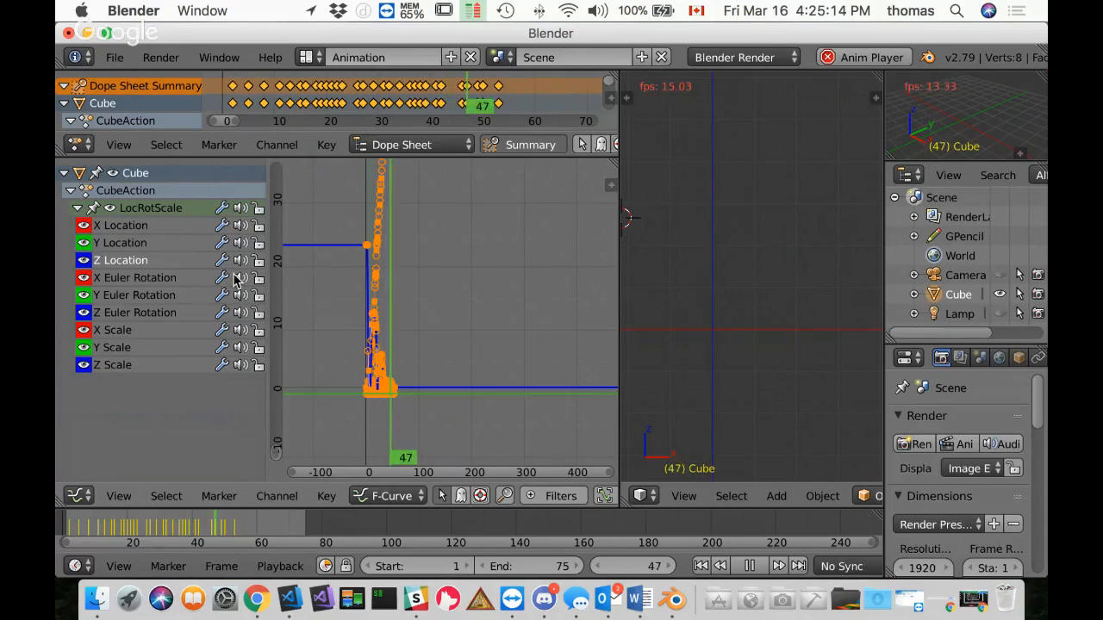
pyautogui.click(258, 278)
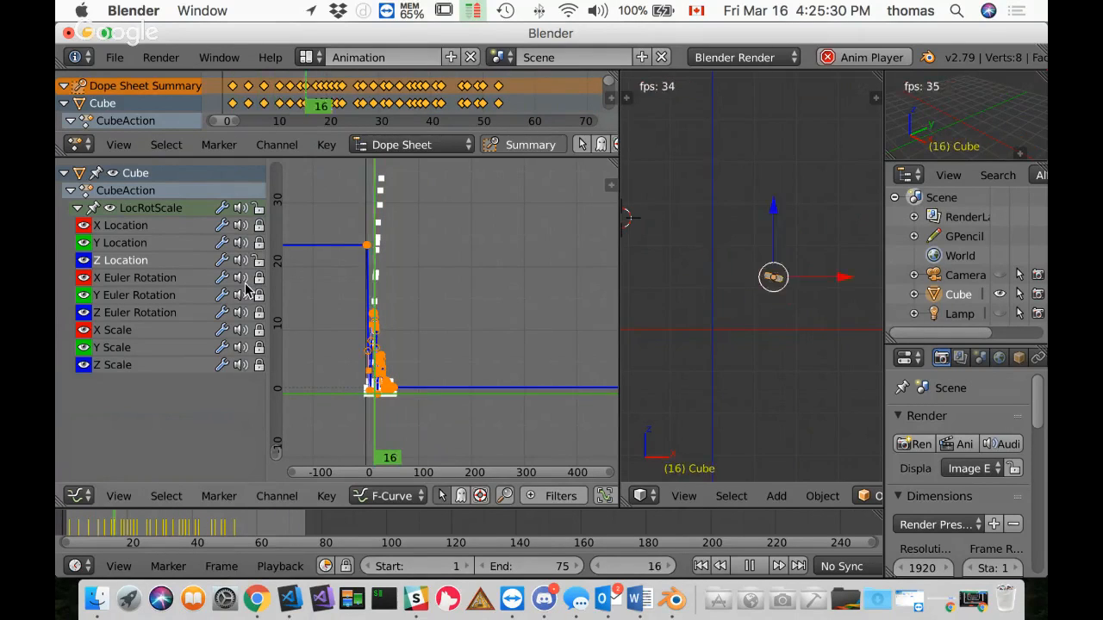
pyautogui.click(83, 226)
pyautogui.click(83, 243)
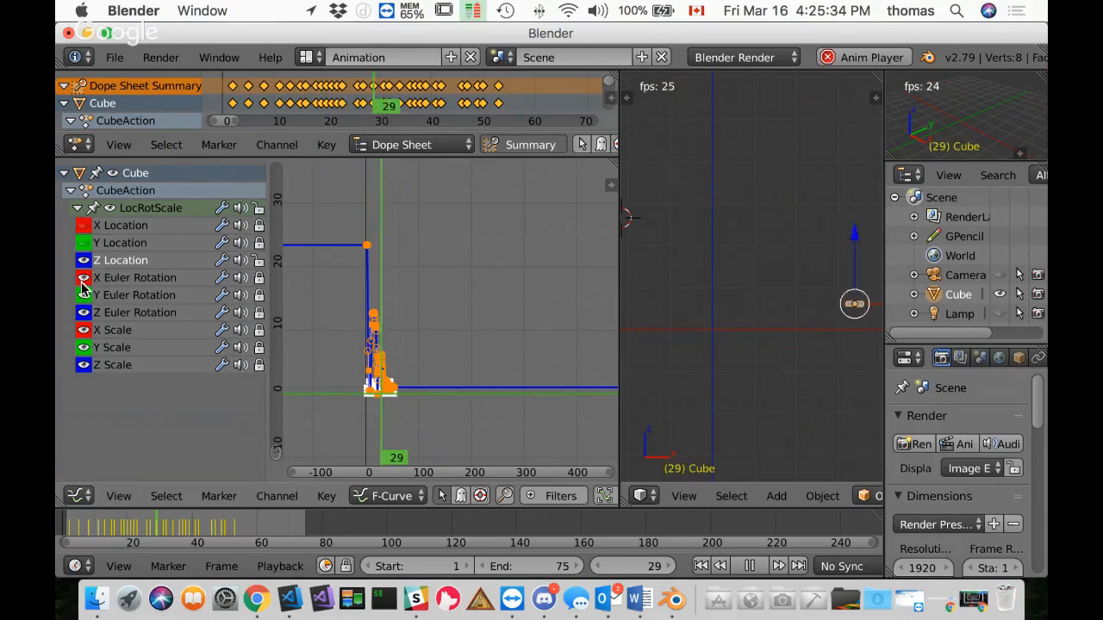
pyautogui.click(84, 295)
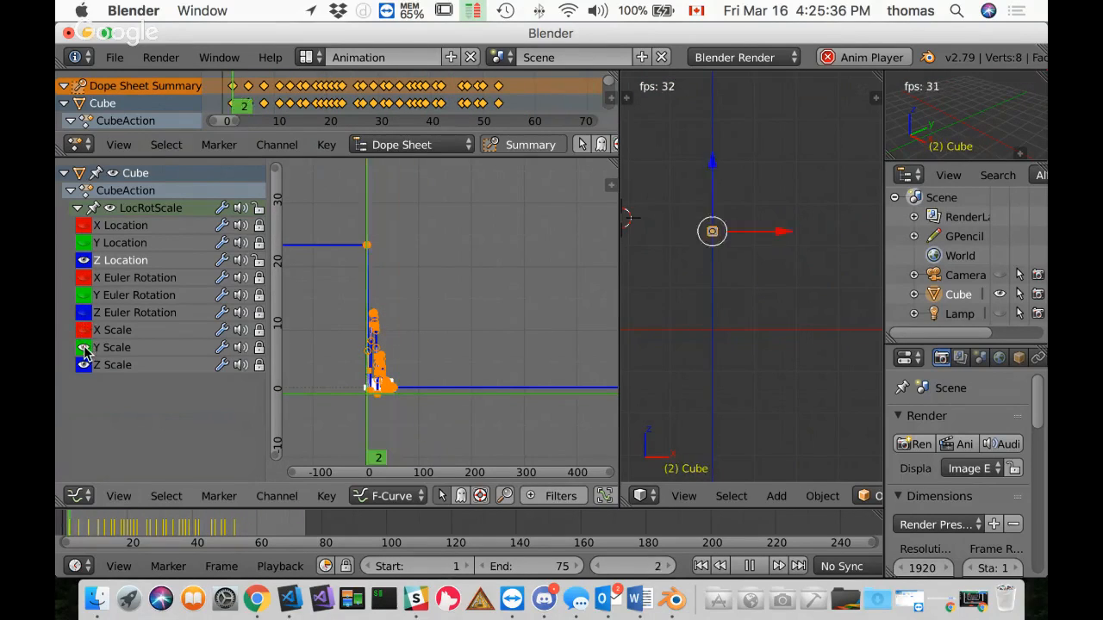
pyautogui.click(84, 347)
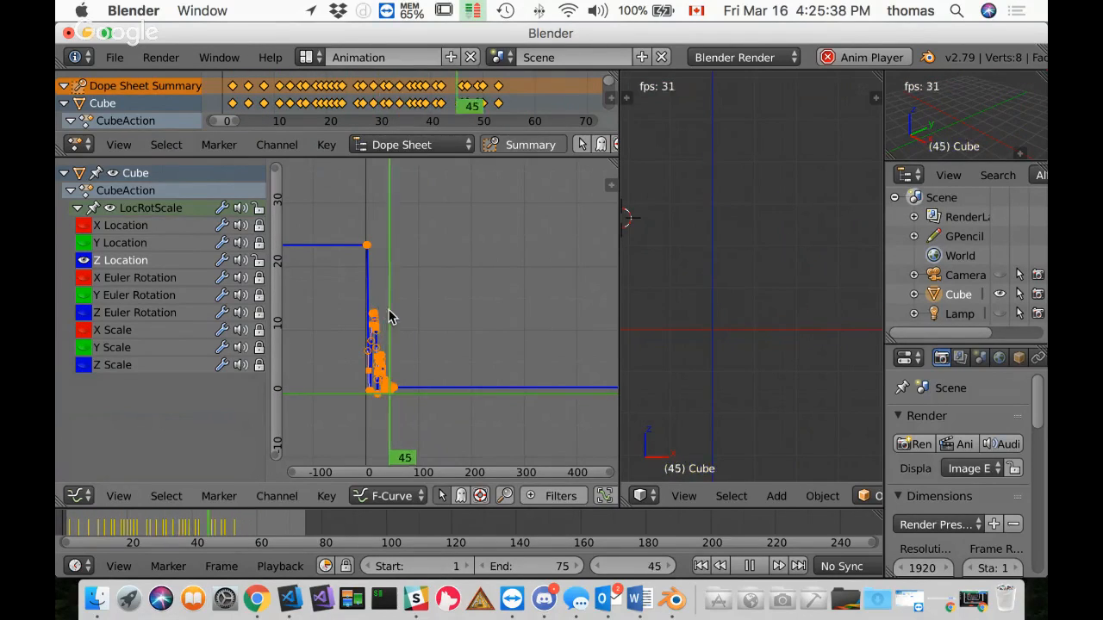
# Step: Deselect all curve keyframes, then raise only the first Z Location keyframe by about 8 units
pyautogui.scroll(2, 389, 311)
pyautogui.scroll(-2, 395, 311)
pyautogui.moveTo(401, 308)
pyautogui.mouseDown(button='middle')
pyautogui.moveTo(422, 278)
pyautogui.moveTo(386, 343)
pyautogui.moveTo(367, 282)
pyautogui.moveTo(399, 302)
pyautogui.mouseUp(button='middle')
pyautogui.scroll(-1, 422, 276)
pyautogui.scroll(-1, 386, 342)
pyautogui.scroll(3, 388, 349)
pyautogui.scroll(2, 367, 286)
pyautogui.press('a')
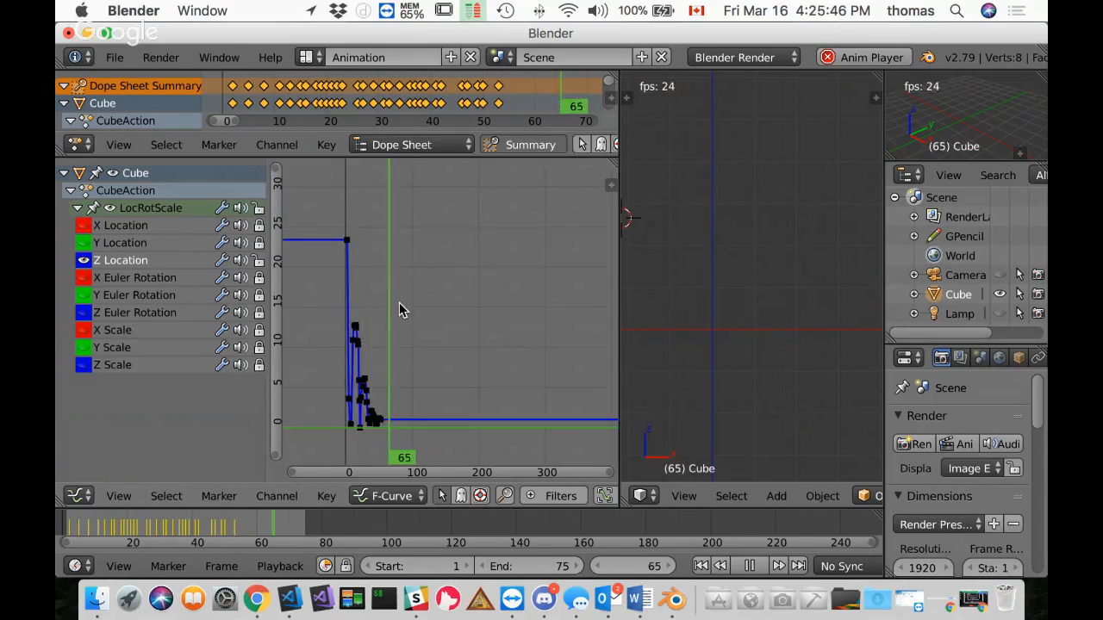
pyautogui.scroll(1, 361, 342)
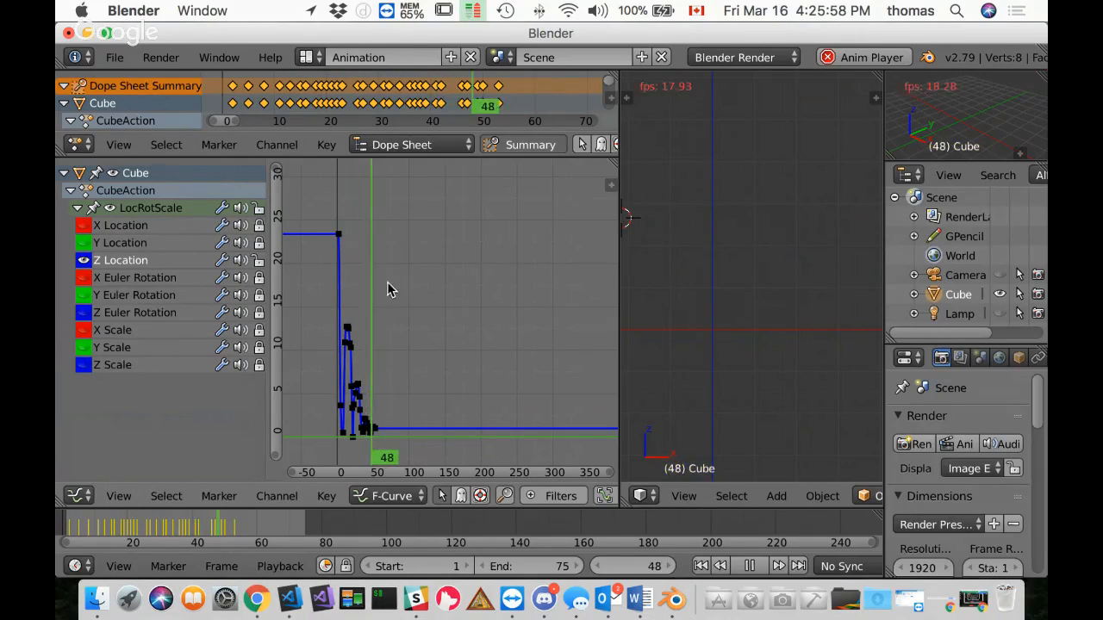
pyautogui.rightClick(340, 236)
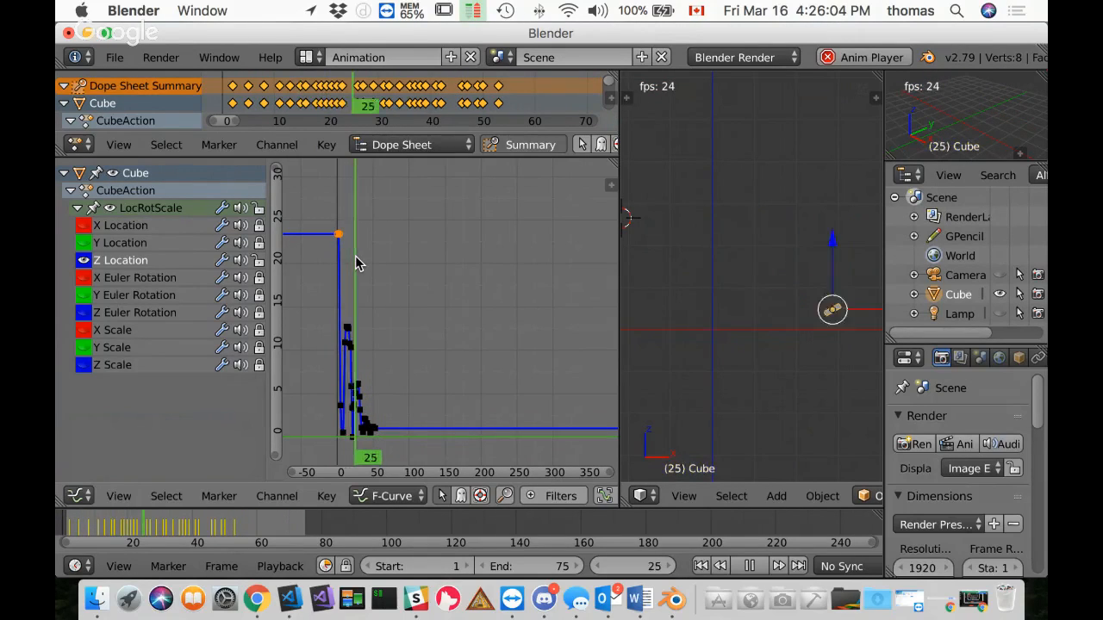
pyautogui.press('g')
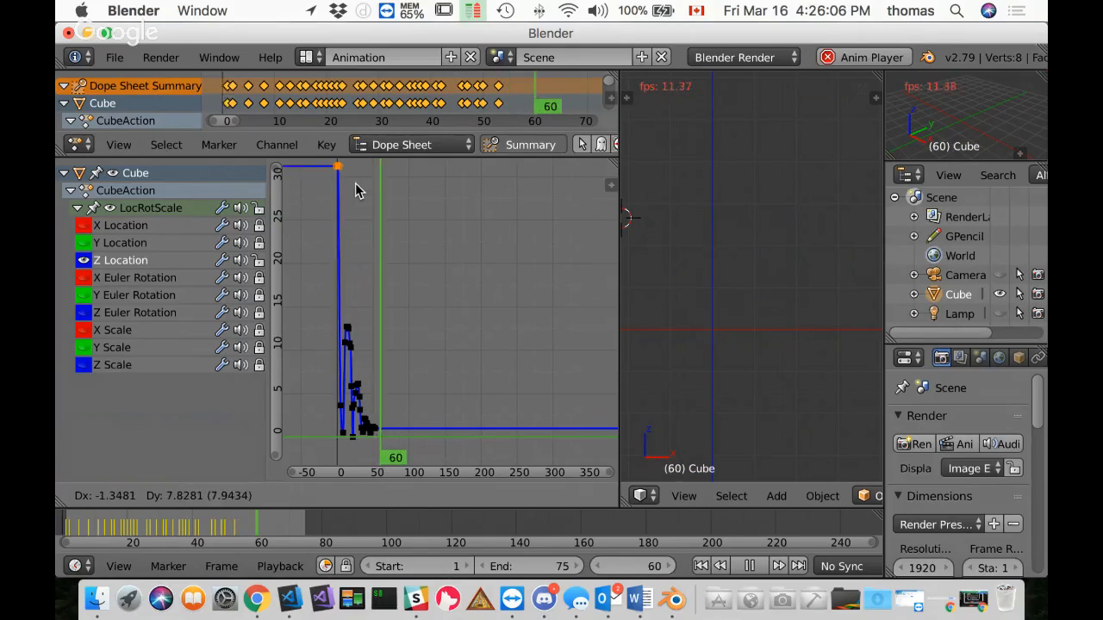
pyautogui.click(358, 185)
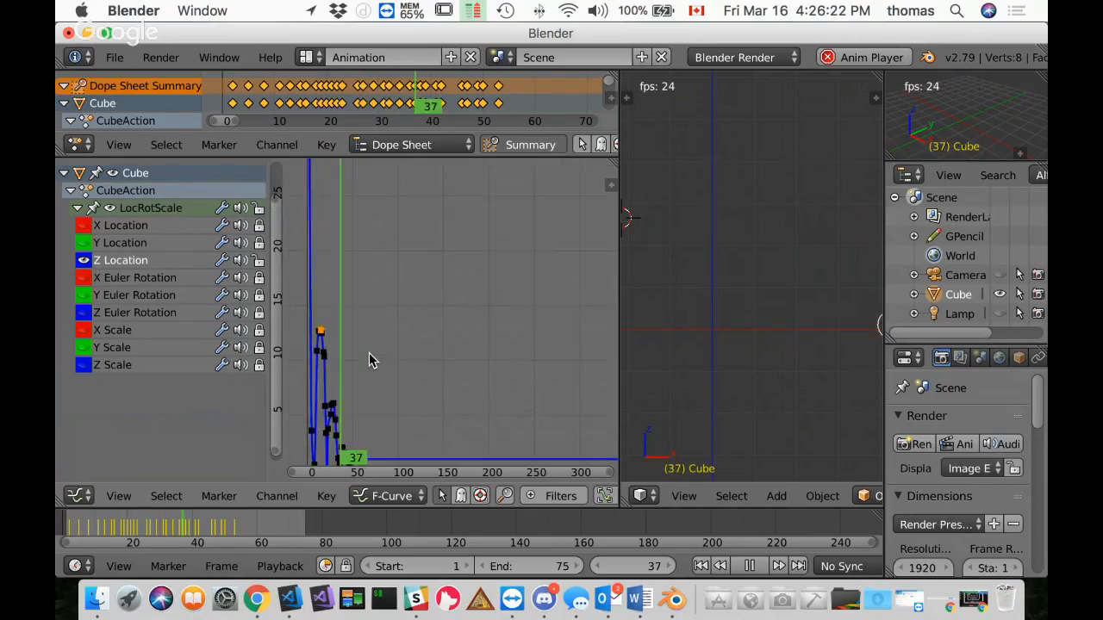
# Step: Try raising a single keyframe at the first rebound's peak on the Z Location curve by about 1.1 units
pyautogui.scroll(3, 391, 369)
pyautogui.moveTo(353, 342); pyautogui.dragTo(448, 266, button='middle')
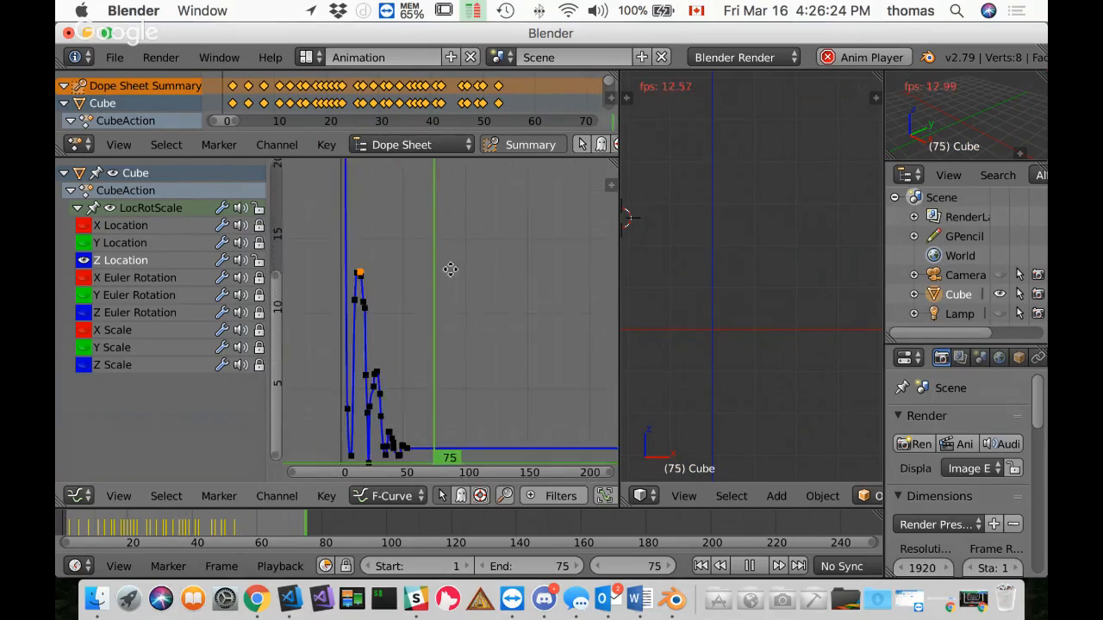
pyautogui.scroll(5, 470, 288)
pyautogui.moveTo(433, 319); pyautogui.dragTo(490, 249, button='middle')
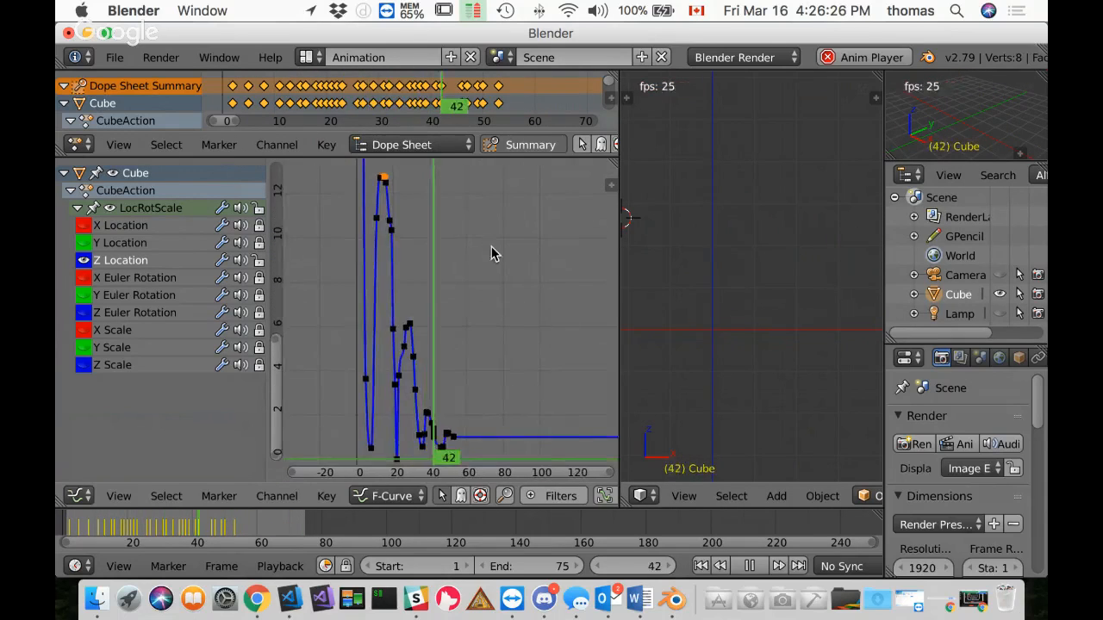
pyautogui.scroll(1, 490, 254)
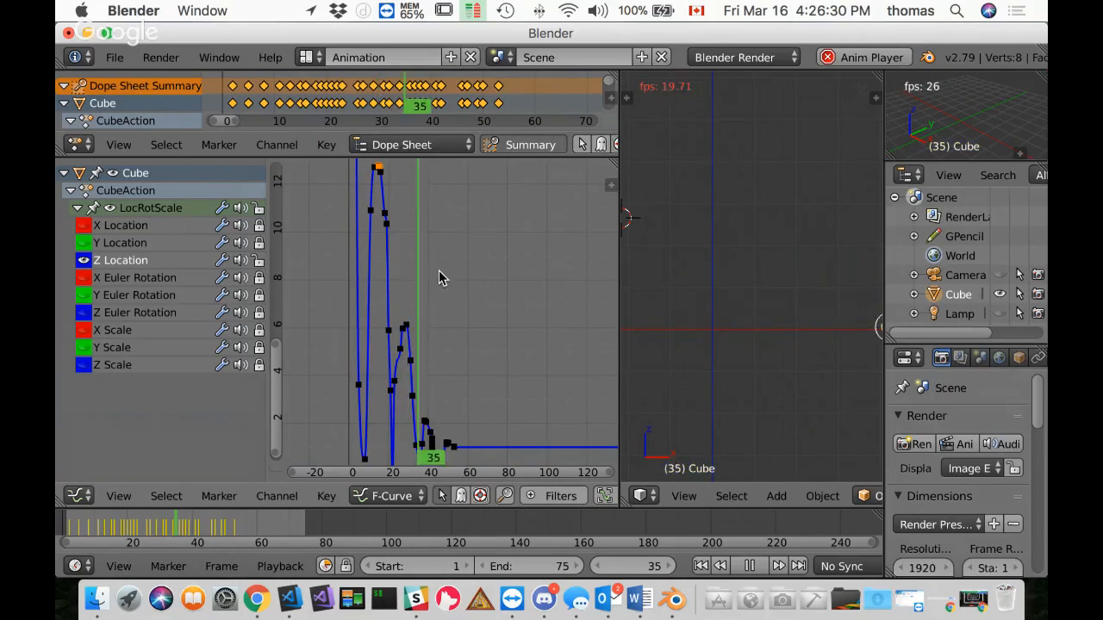
pyautogui.moveTo(445, 268); pyautogui.dragTo(446, 374, button='middle')
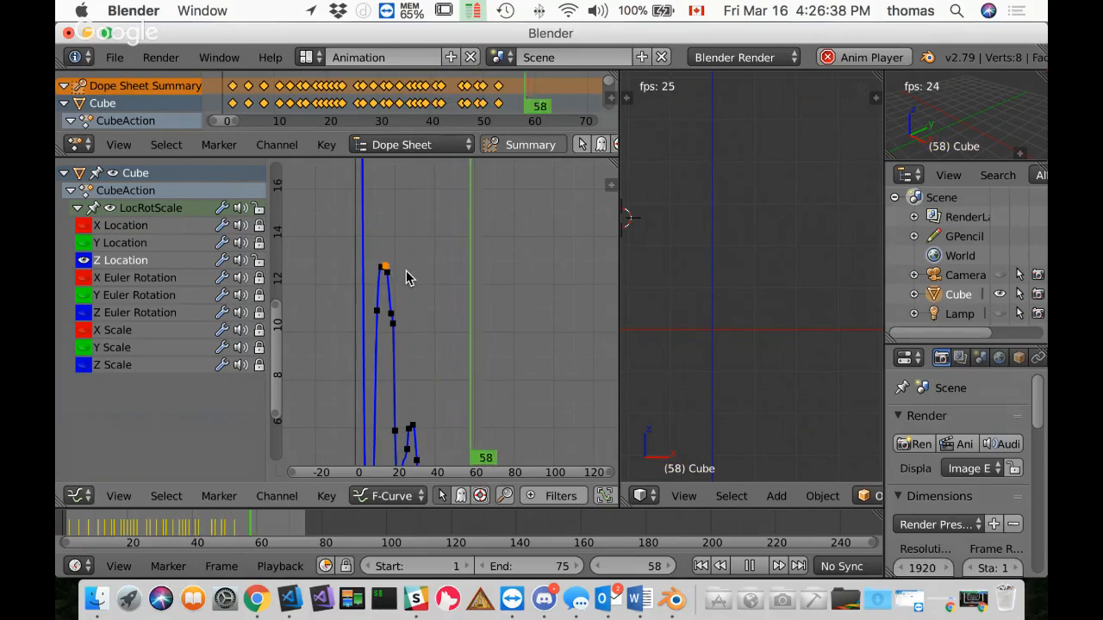
pyautogui.press('g')
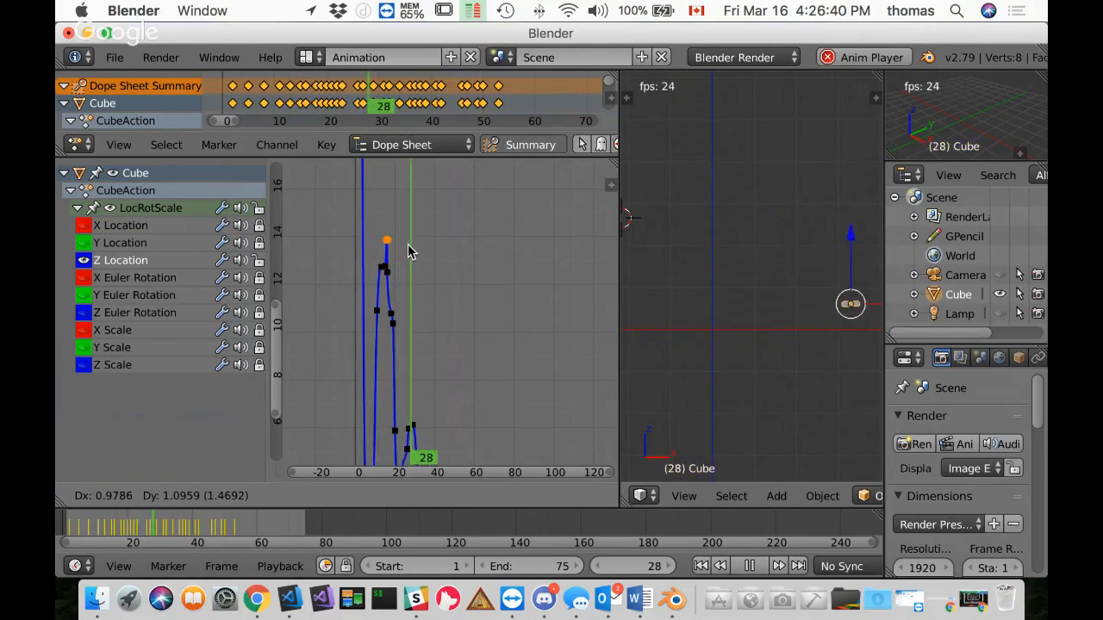
pyautogui.click(408, 251)
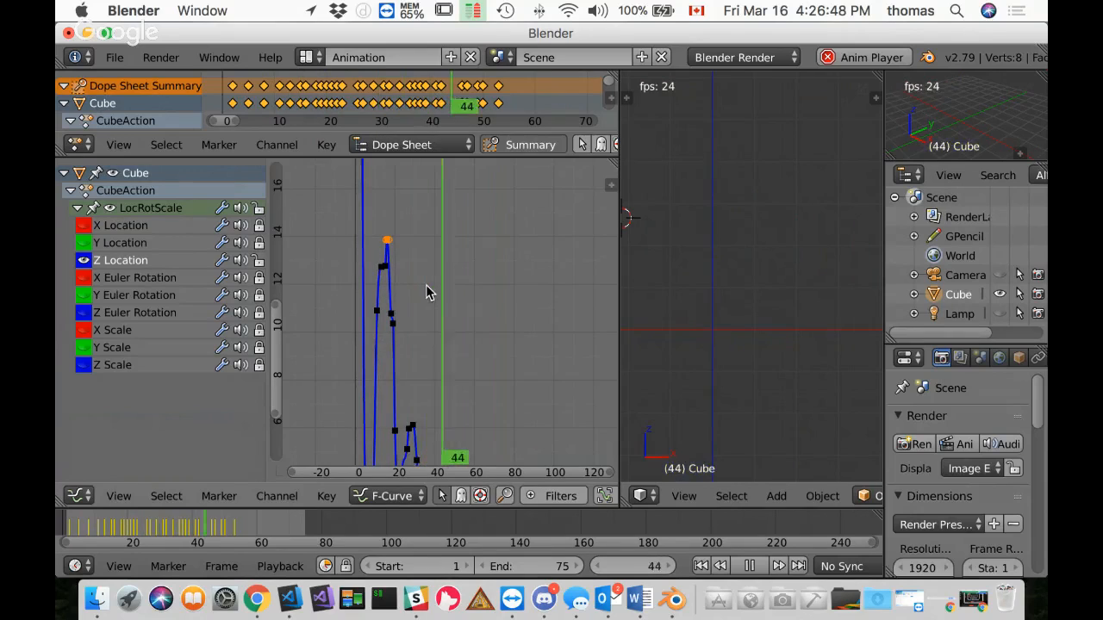
pyautogui.hotkey('ctrl', 'z')
pyautogui.hotkey('ctrl', 'z')
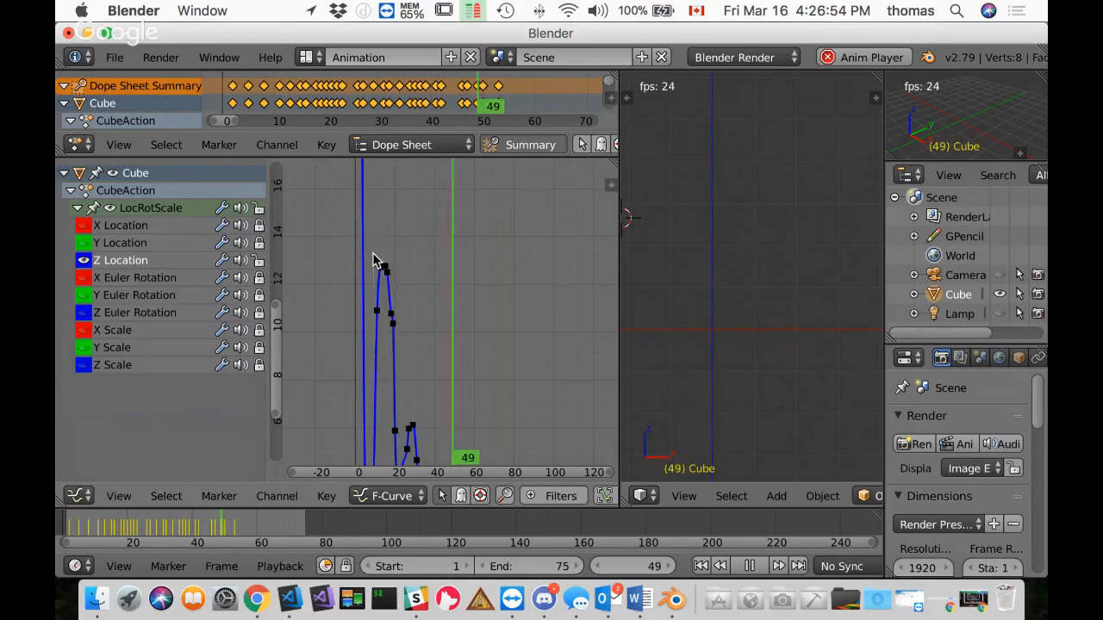
# Step: Select the group of keyframes at the first rebound's peak on Z Location and raise them by about 1.2 units
pyautogui.moveTo(376, 257); pyautogui.dragTo(394, 290)
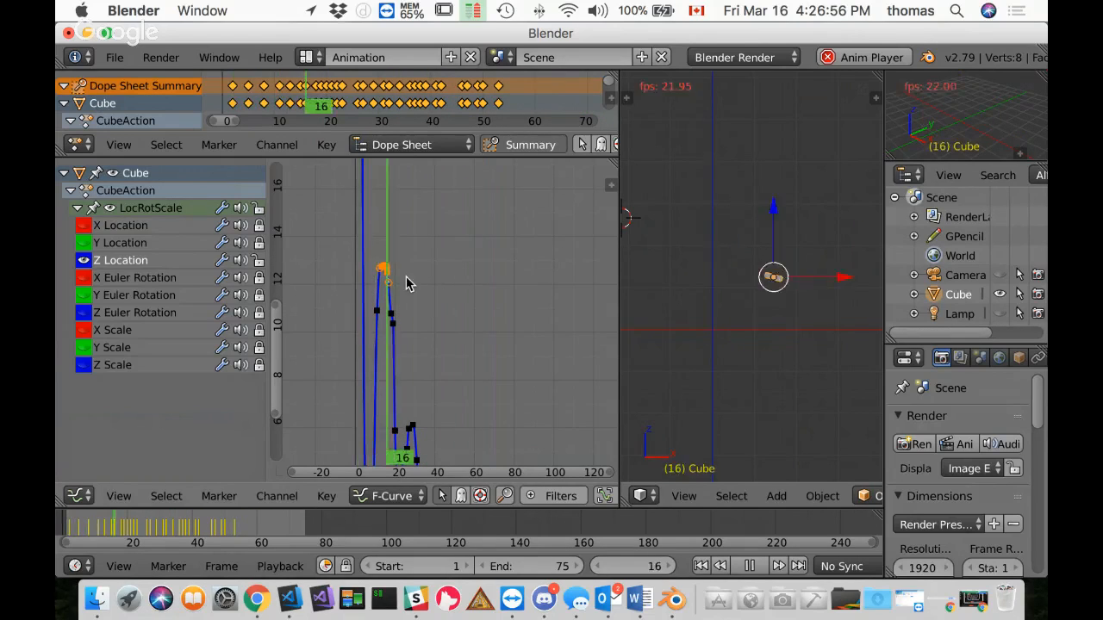
pyautogui.press('g')
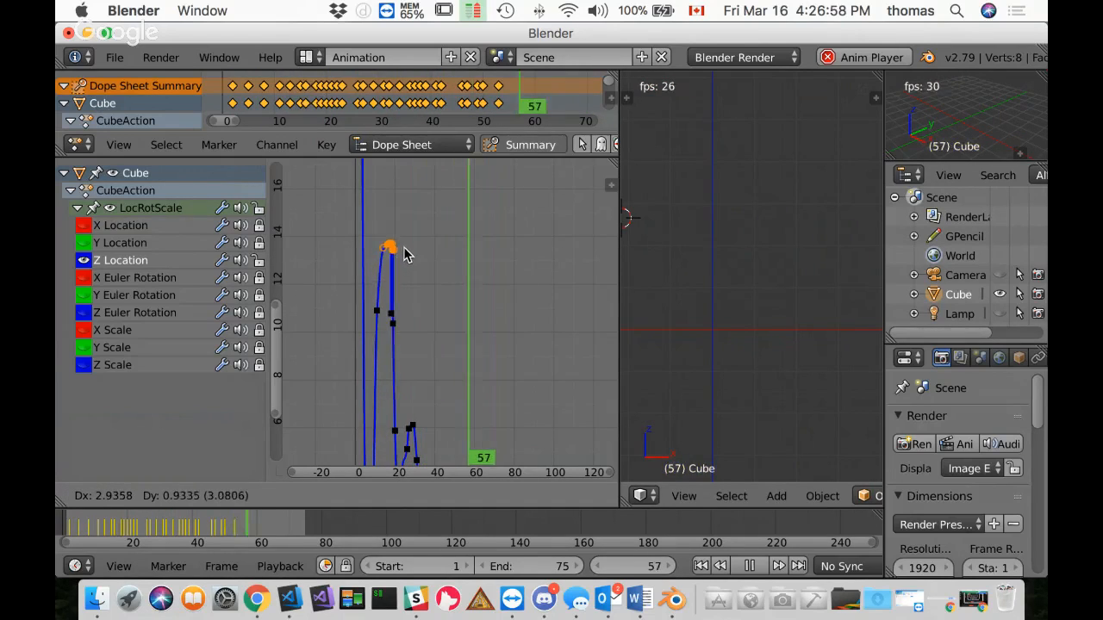
pyautogui.click(402, 247)
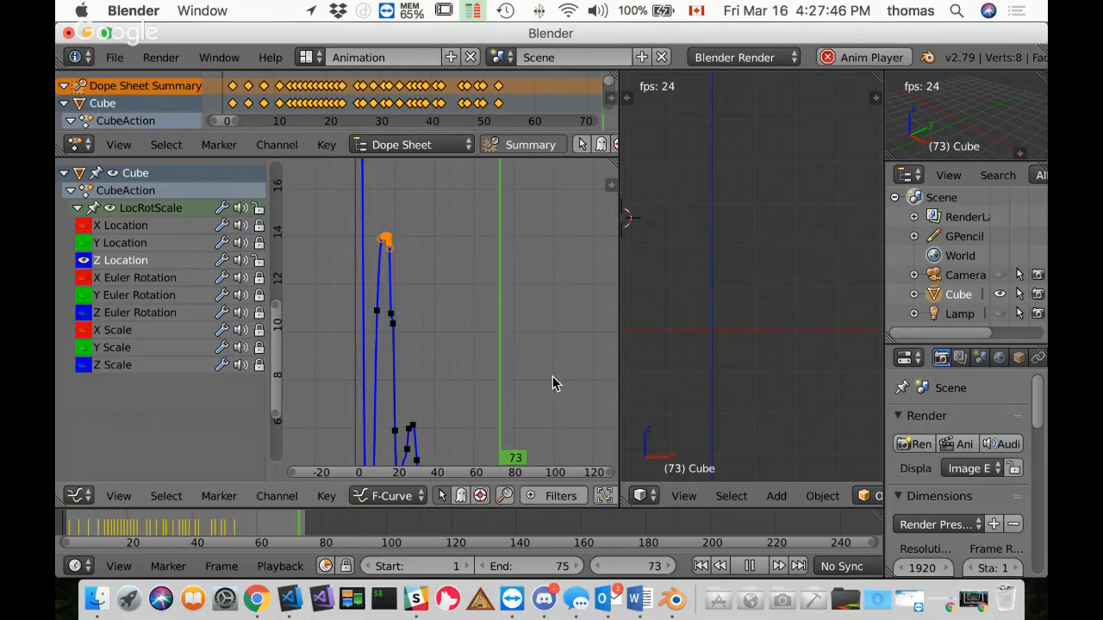
# Step: Switch to the Default screen layout and stop the playback with the current frame at 53
pyautogui.click(307, 57)
pyautogui.click(326, 143)
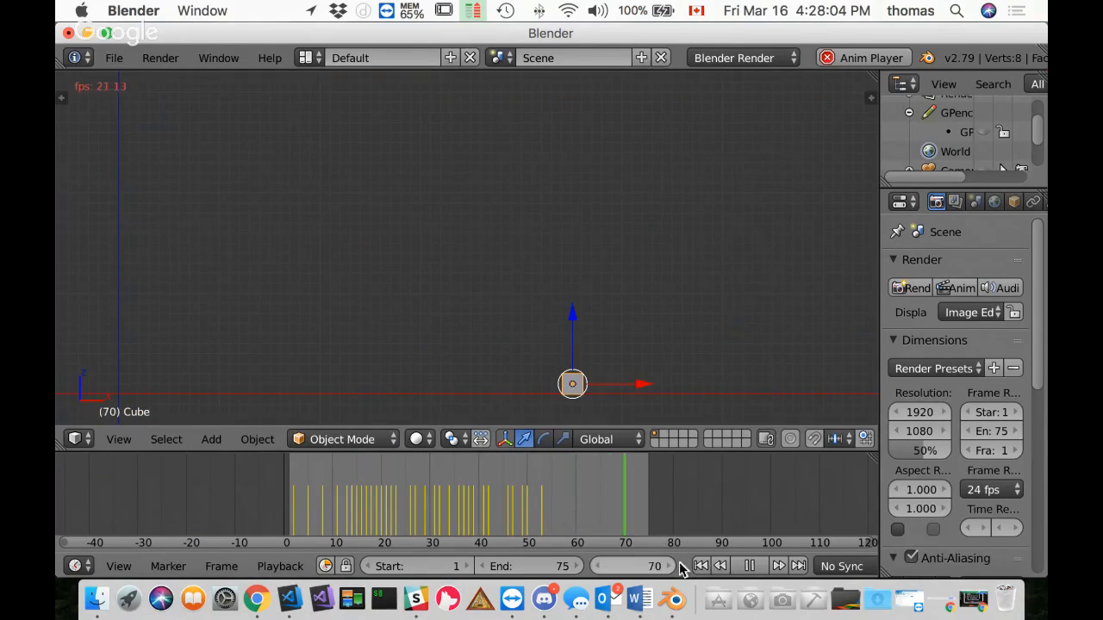
pyautogui.hotkey('alt', 'a')
pyautogui.click(541, 521)
pyautogui.moveTo(541, 521)
pyautogui.mouseDown()
pyautogui.moveTo(556, 517)
pyautogui.moveTo(542, 517)
pyautogui.mouseUp()
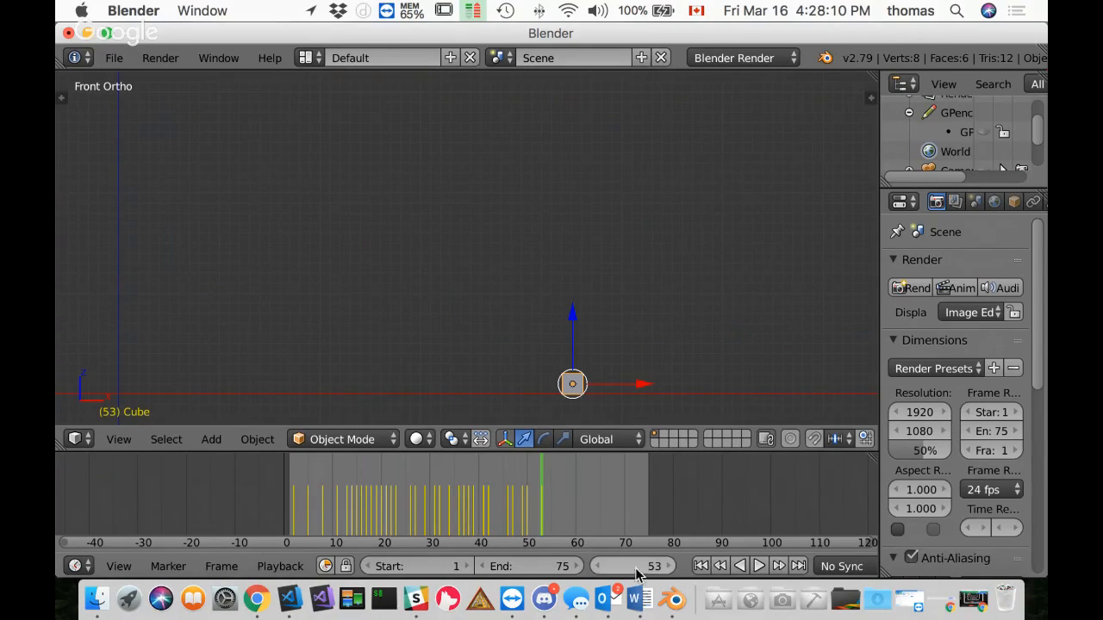
# Step: Set the animation's end frame to 53
pyautogui.click(542, 567)
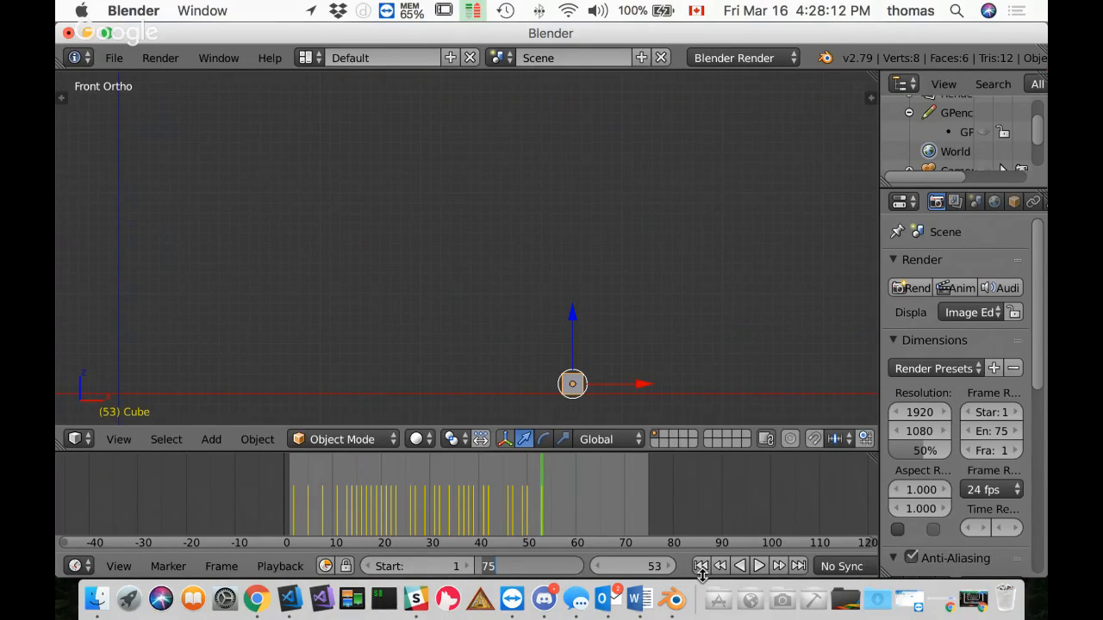
pyautogui.write('5')
pyautogui.press('Return')
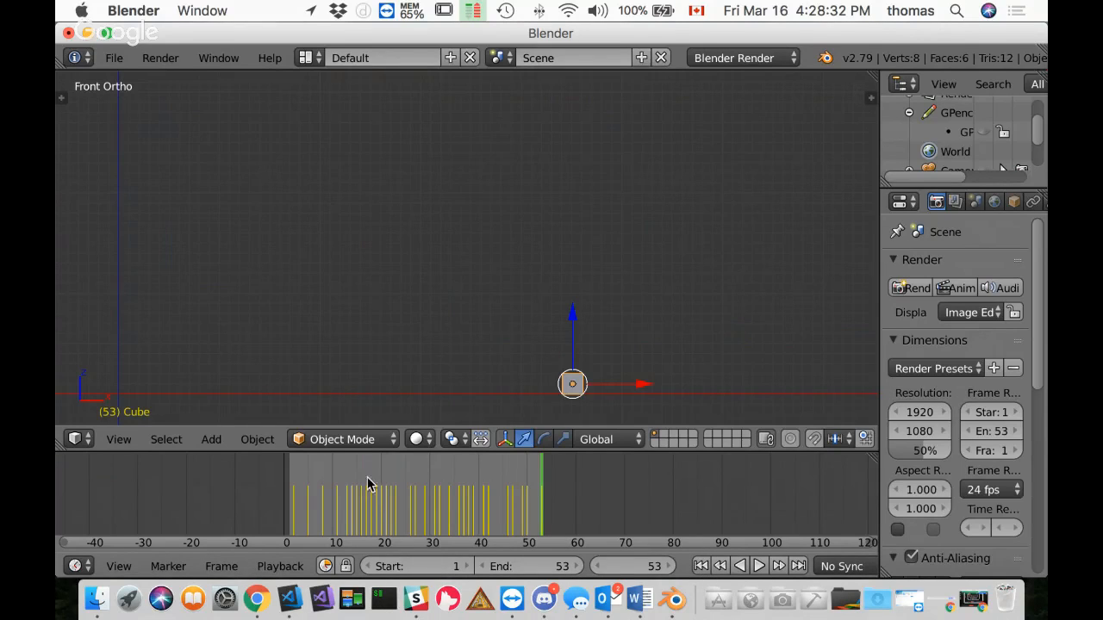
# Step: Save the project to the Desktop folder as CubeAnimation.blend
pyautogui.click(114, 58)
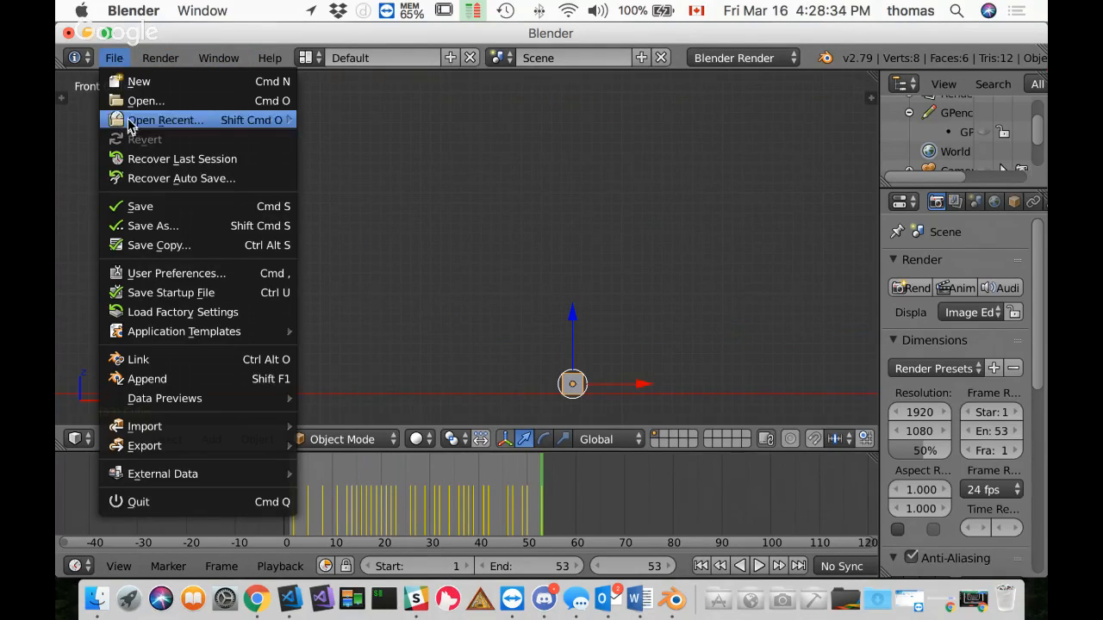
pyautogui.click(145, 206)
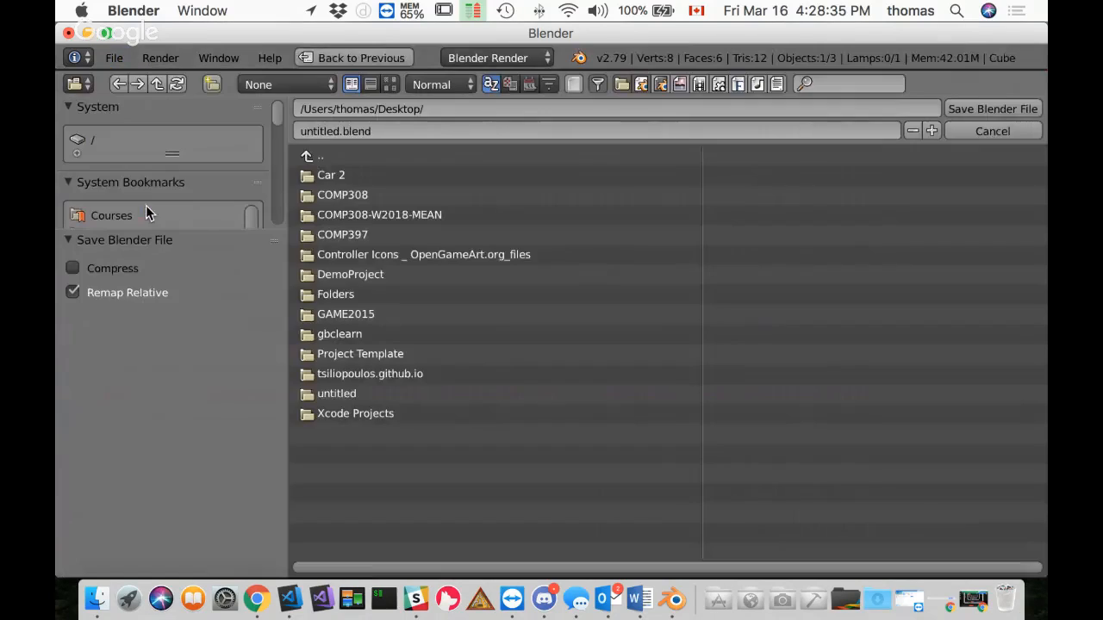
pyautogui.click(340, 132)
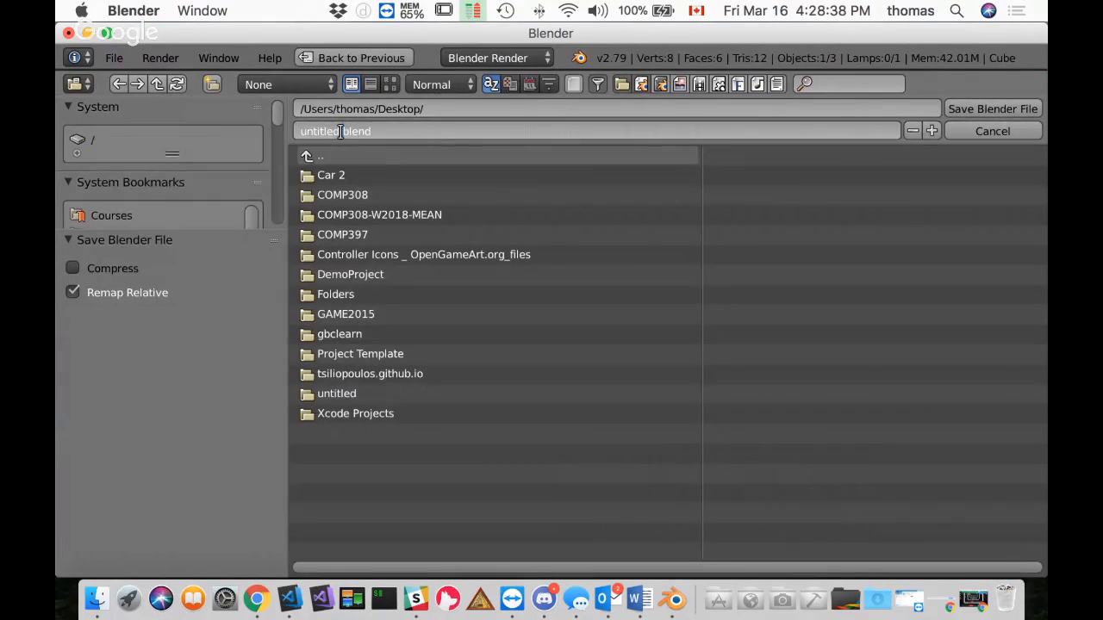
pyautogui.write('Cub')
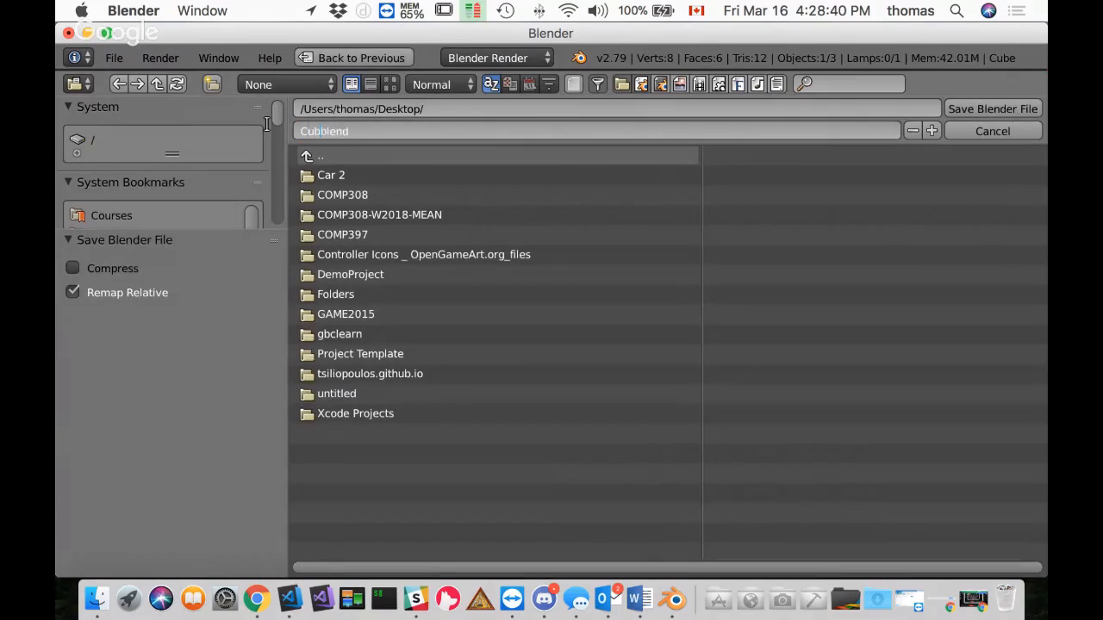
pyautogui.write('eAnimation.')
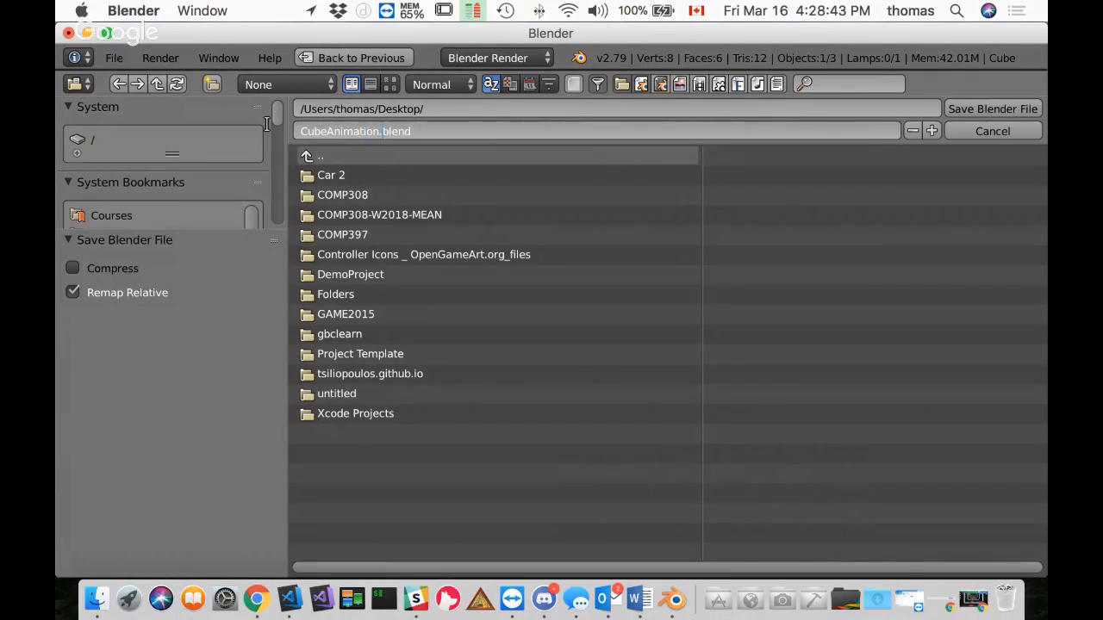
pyautogui.press('Return')
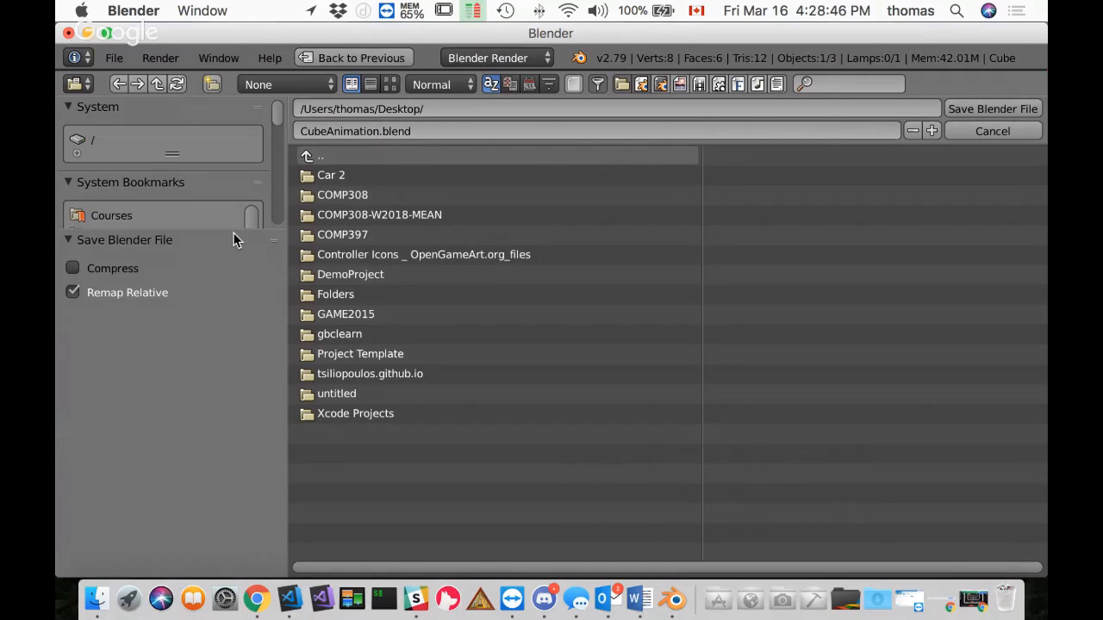
pyautogui.moveTo(216, 227); pyautogui.dragTo(199, 307)
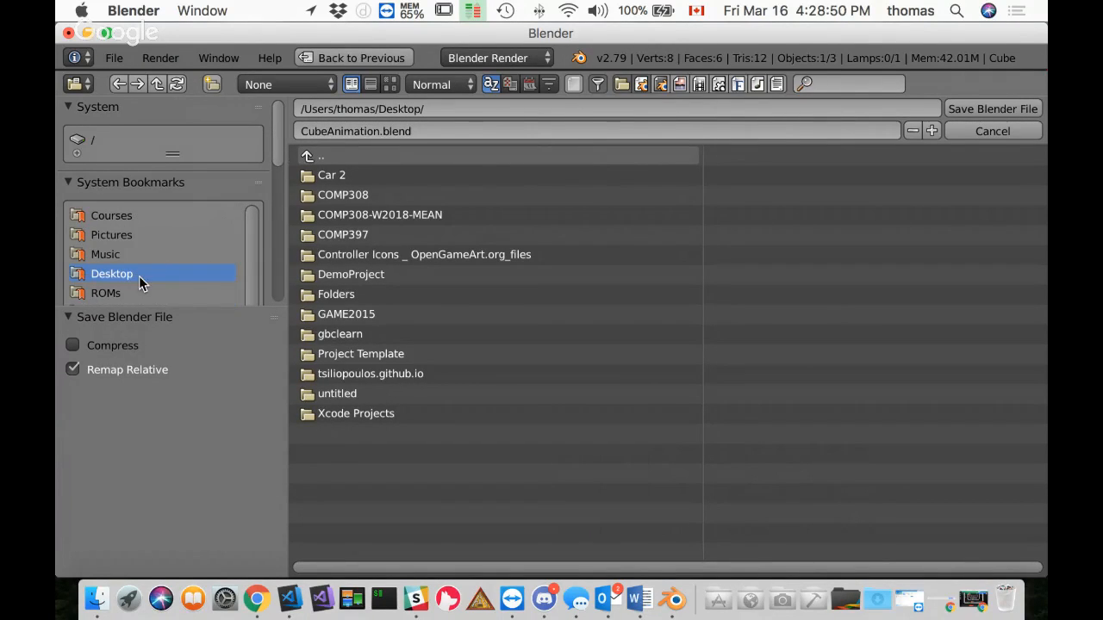
pyautogui.click(968, 110)
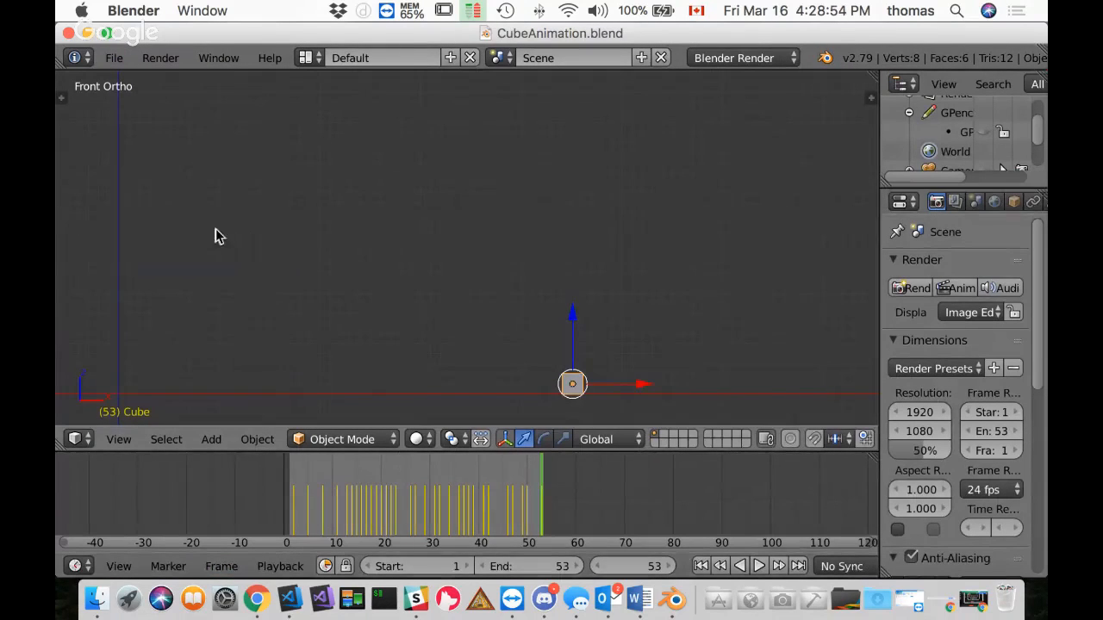
# Step: Export the cube as CubeAnimation.fbx to the Desktop, limited to selected objects and the Mesh object type only
pyautogui.click(113, 59)
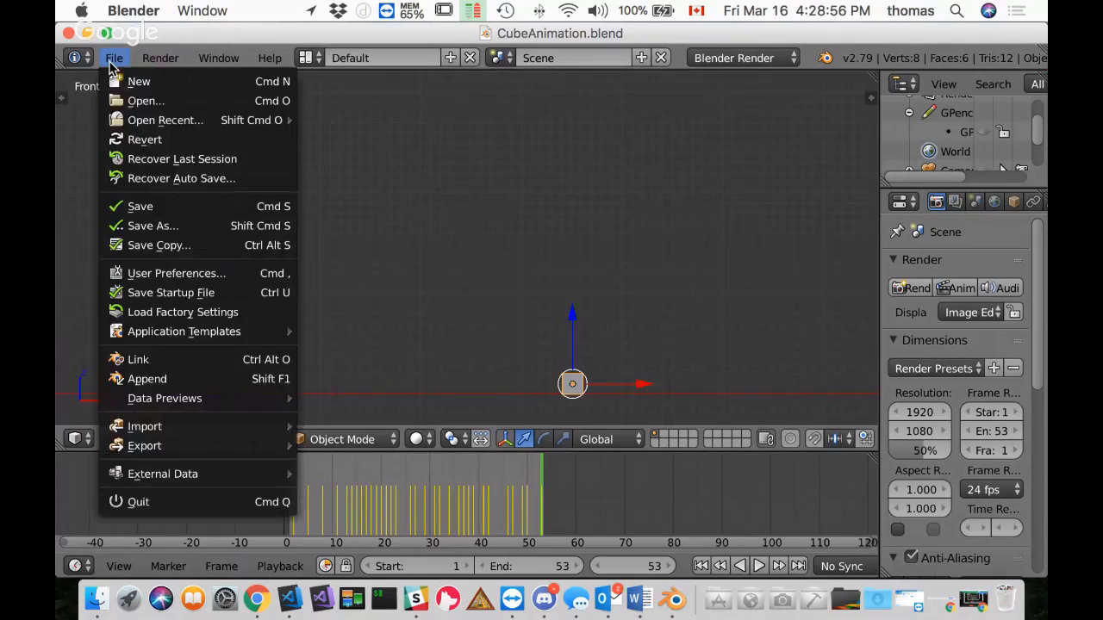
pyautogui.moveTo(182, 445)
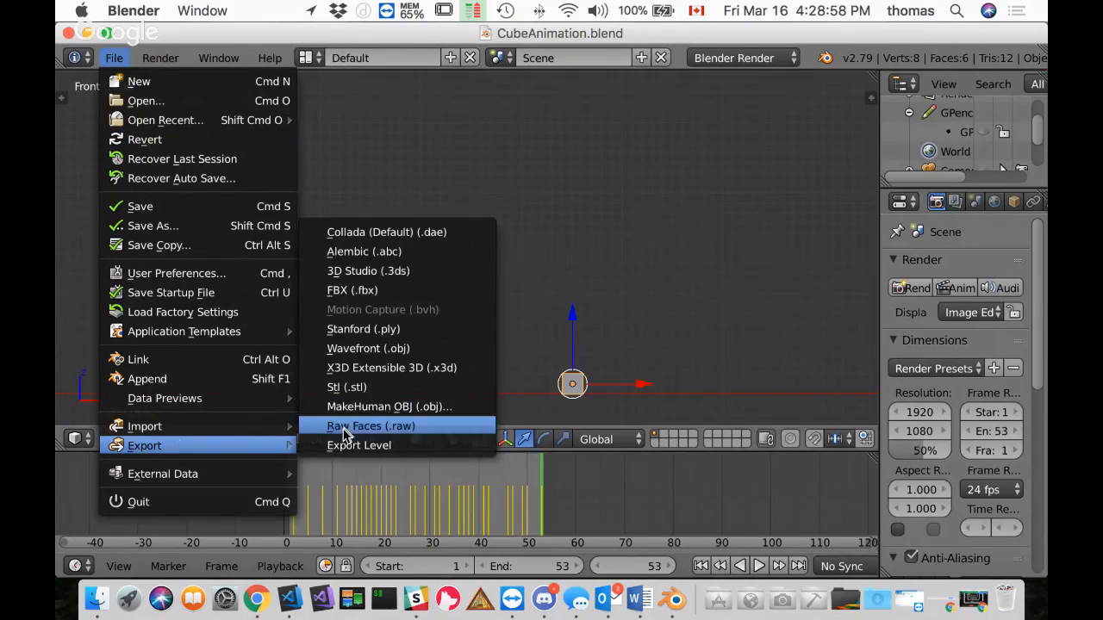
pyautogui.click(379, 291)
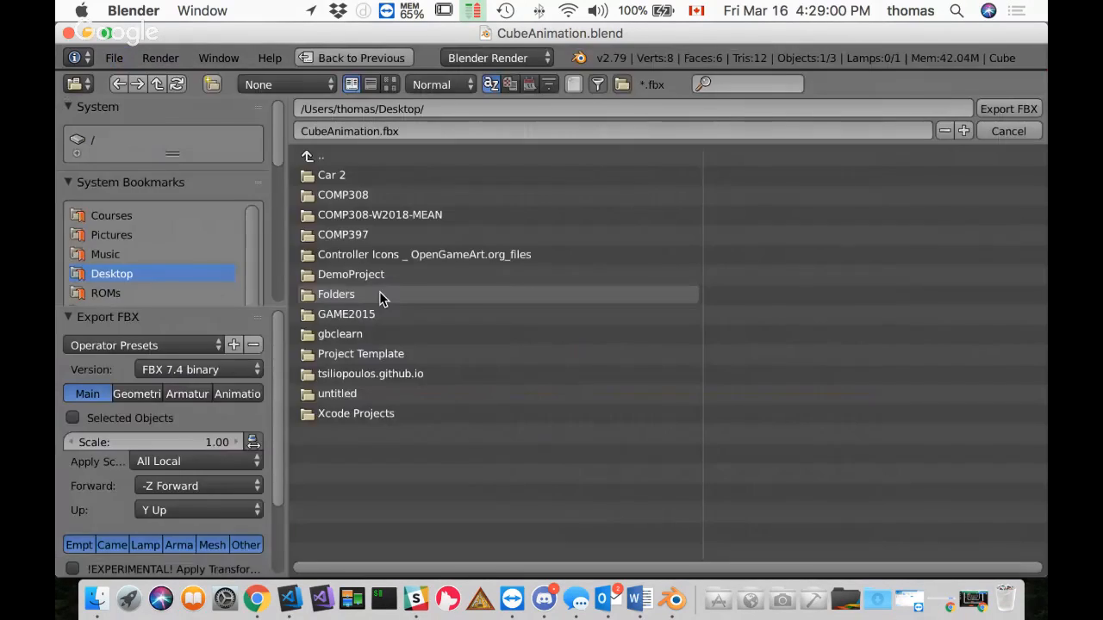
pyautogui.click(72, 418)
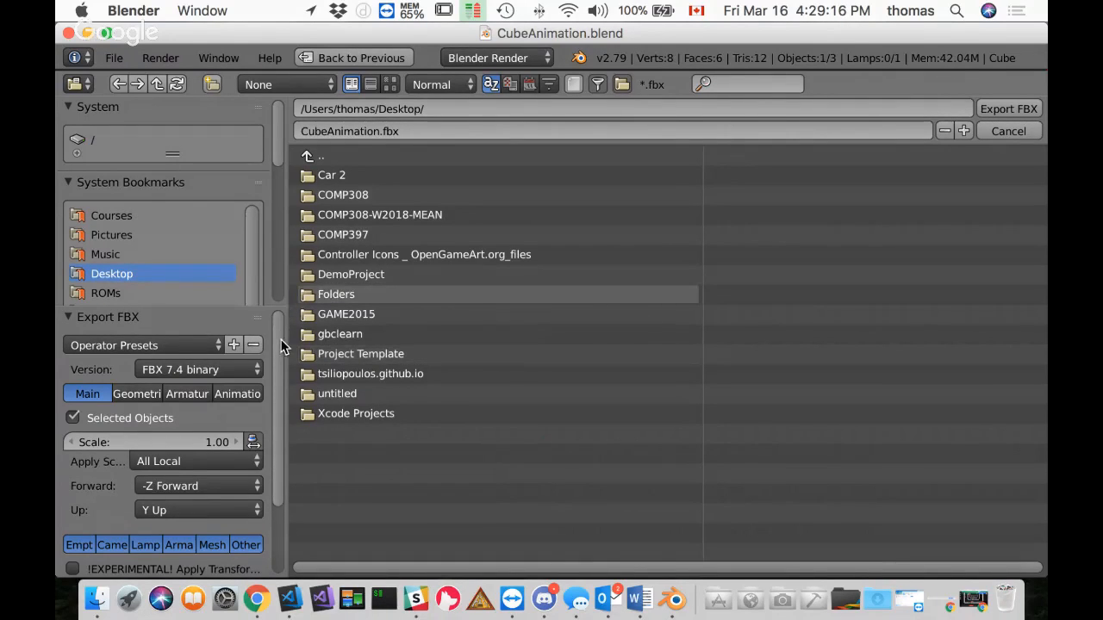
pyautogui.scroll(-3, 283, 364)
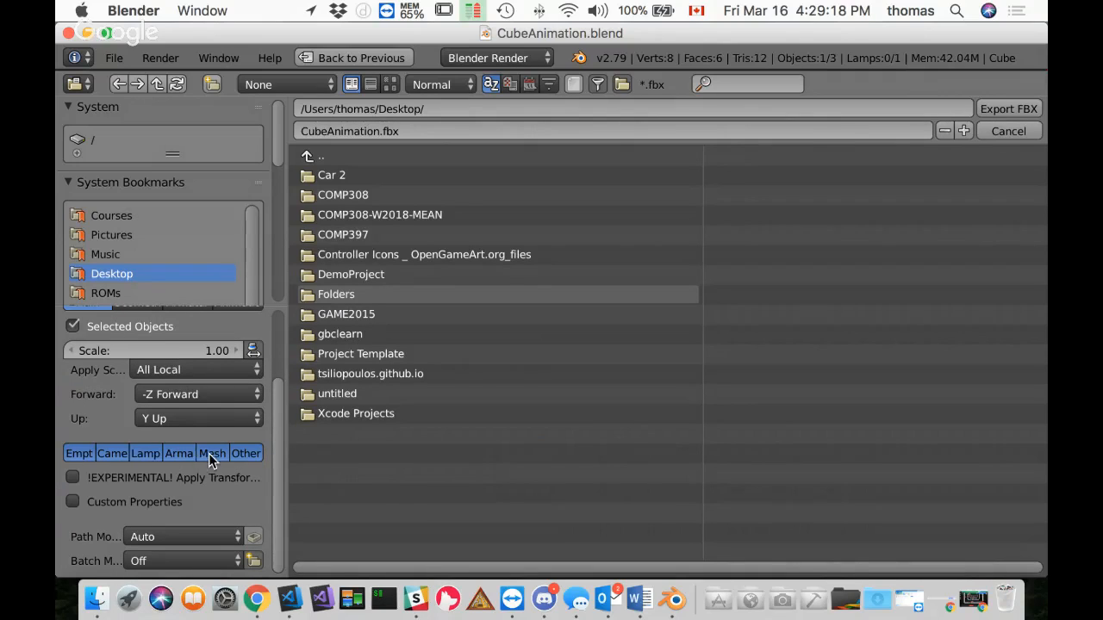
pyautogui.click(209, 454)
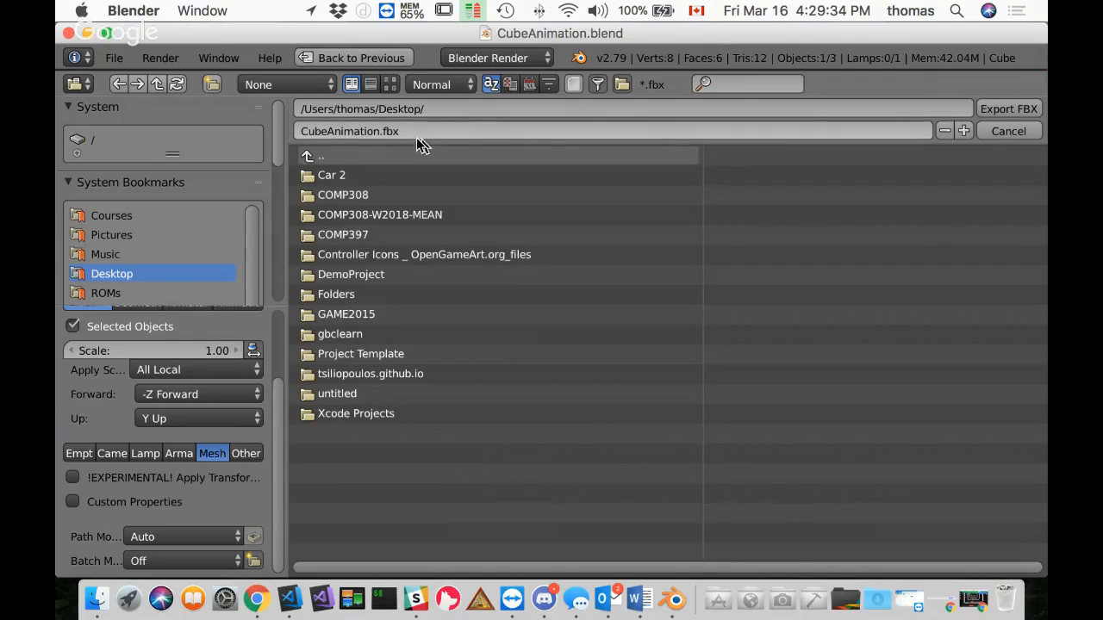
pyautogui.click(1002, 111)
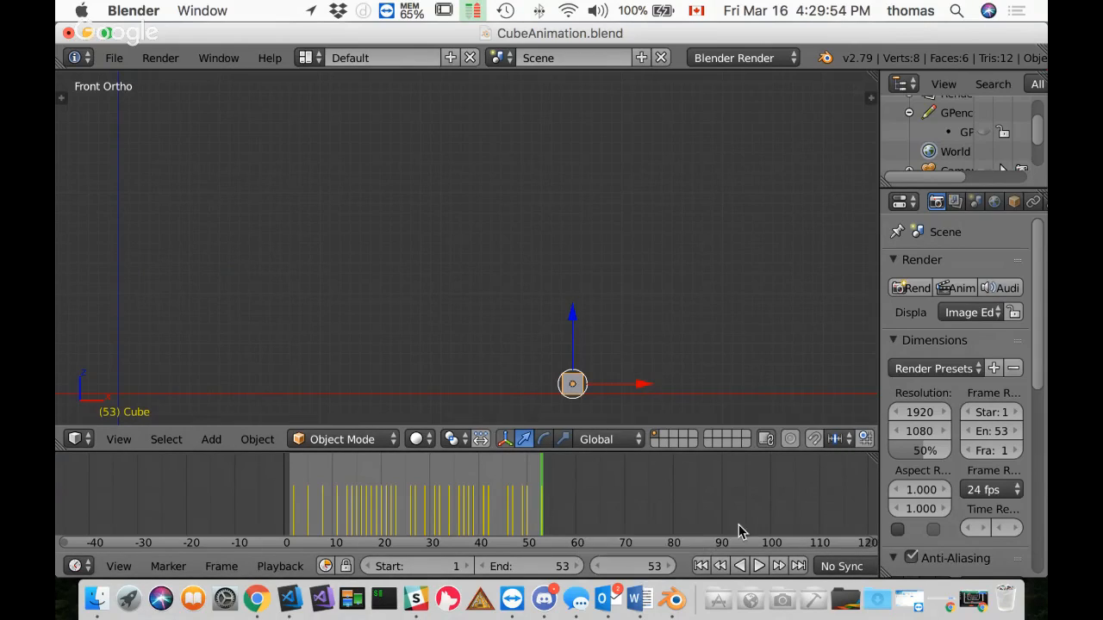
pyautogui.click(974, 604)
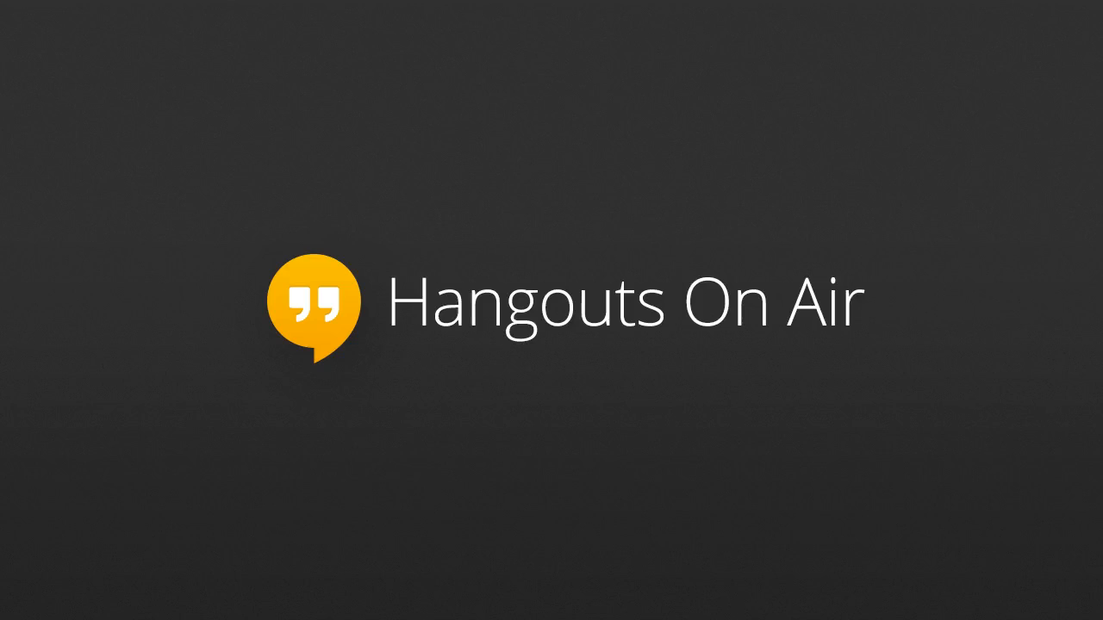